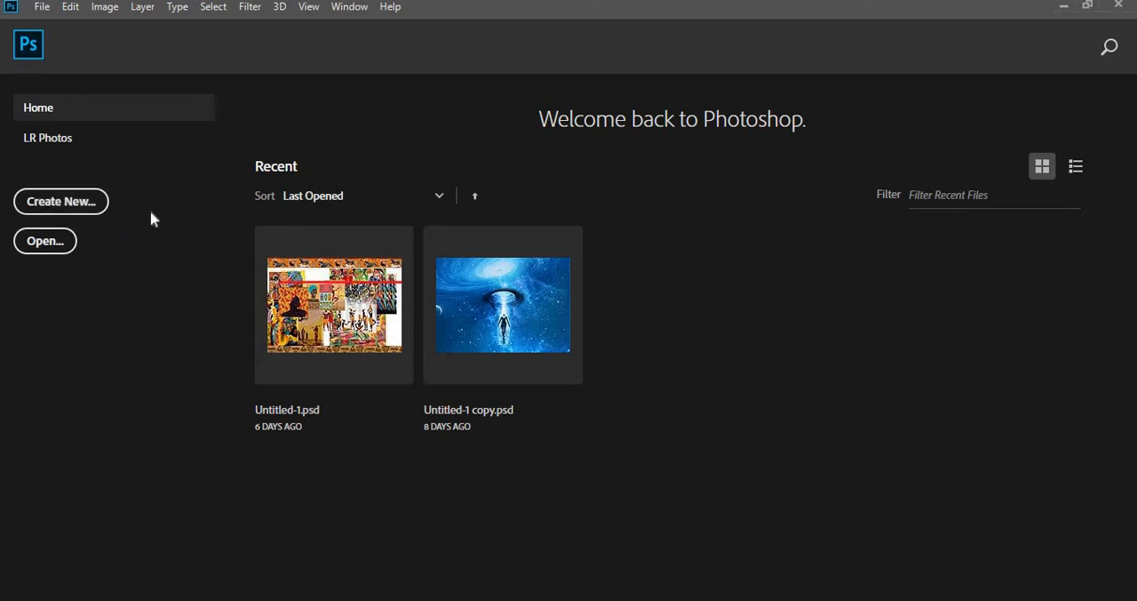
- Create a blank document from the A4 print preset and add an empty layer
click(78, 204)
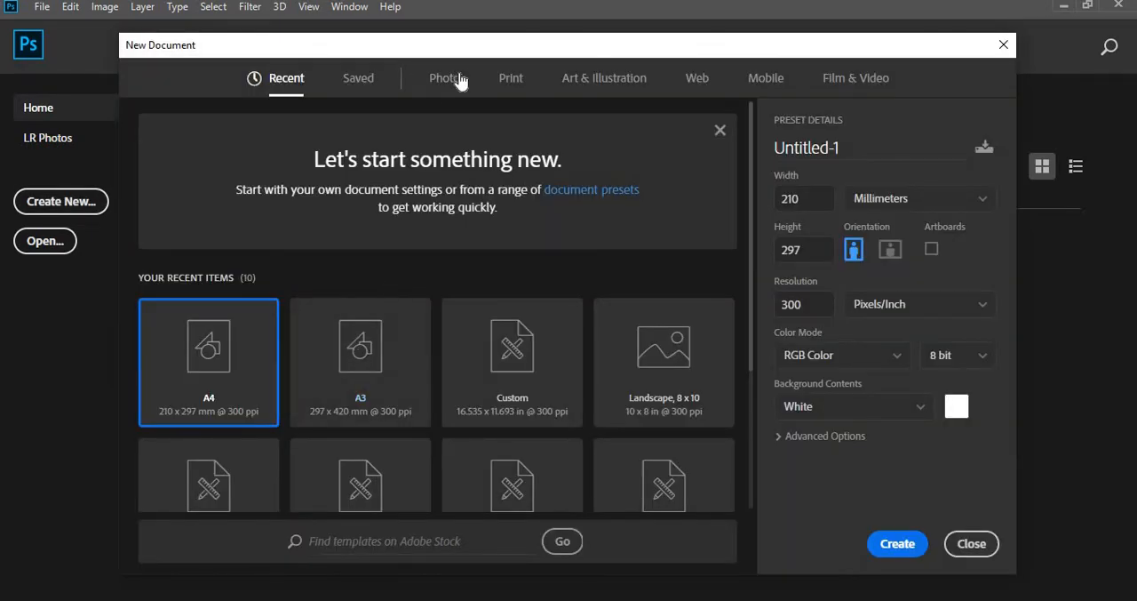
click(514, 81)
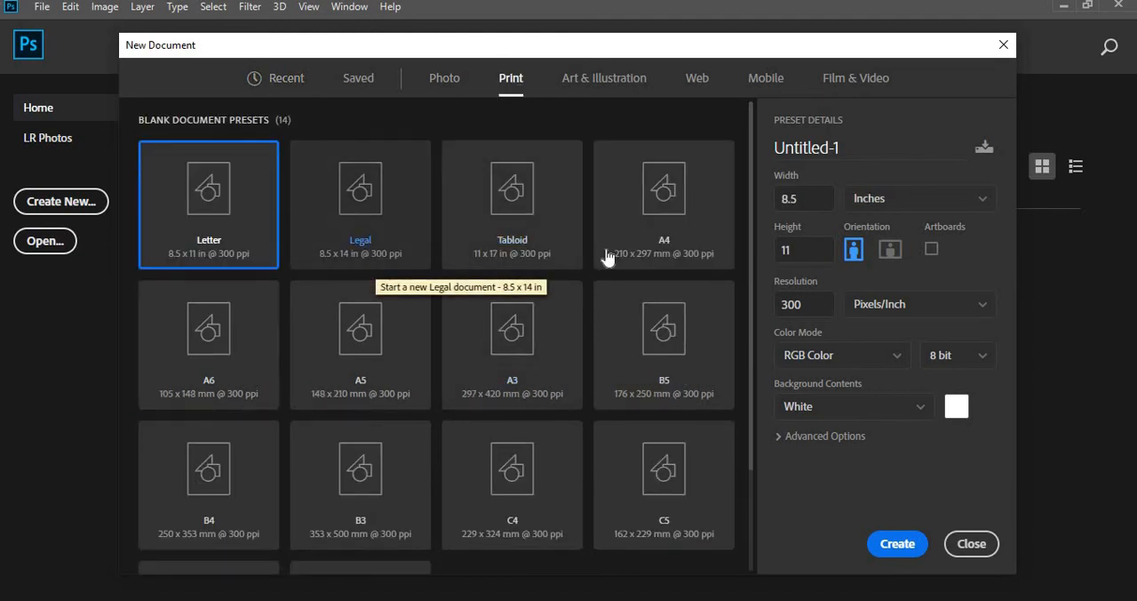
click(673, 218)
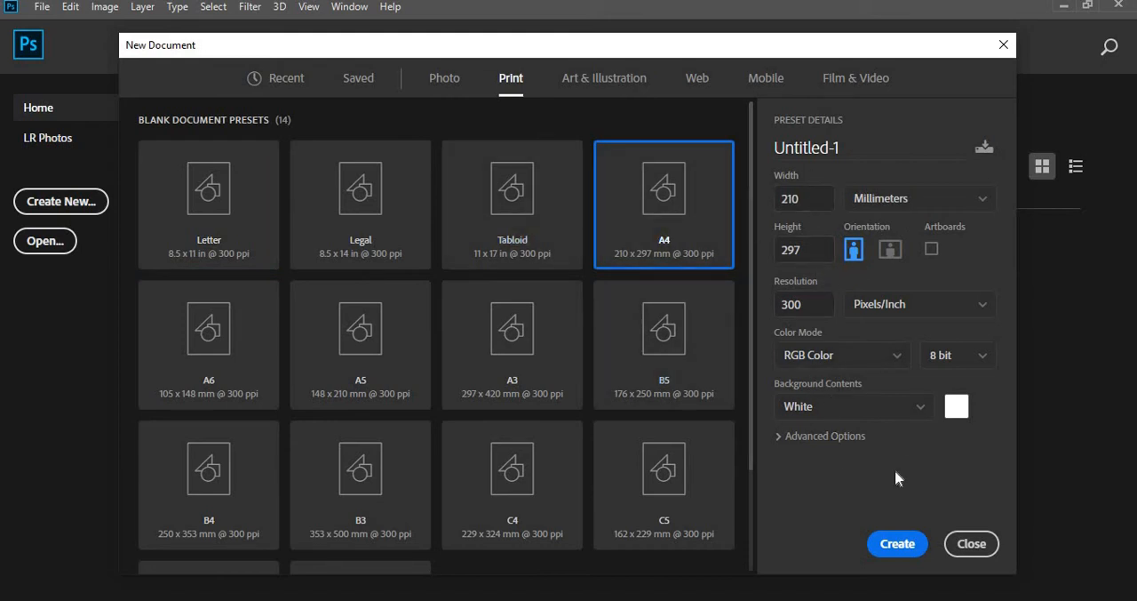
click(896, 542)
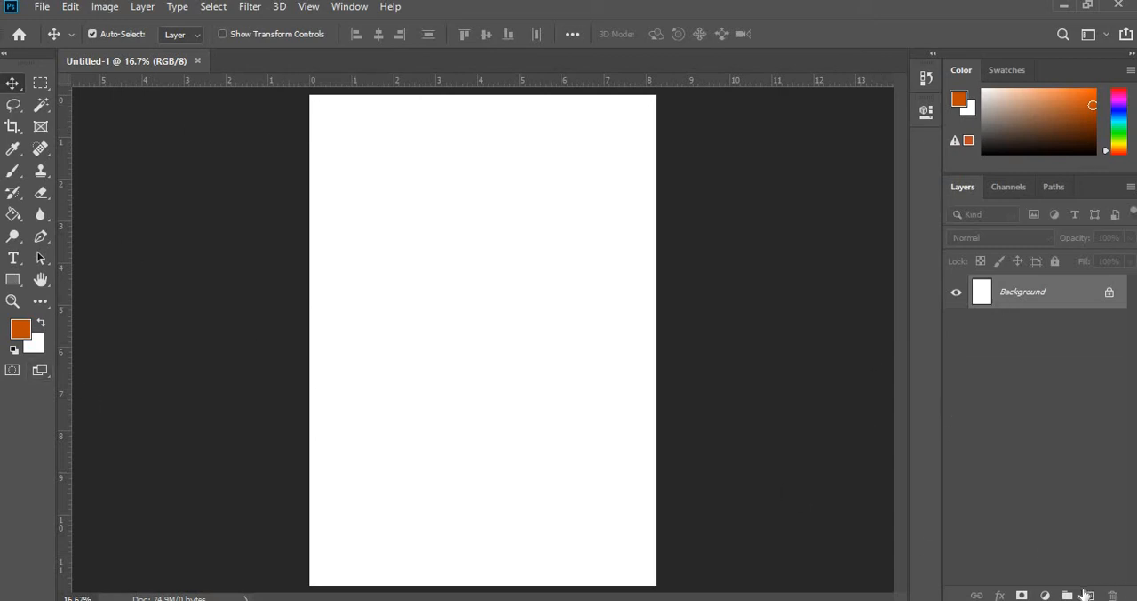
click(1090, 594)
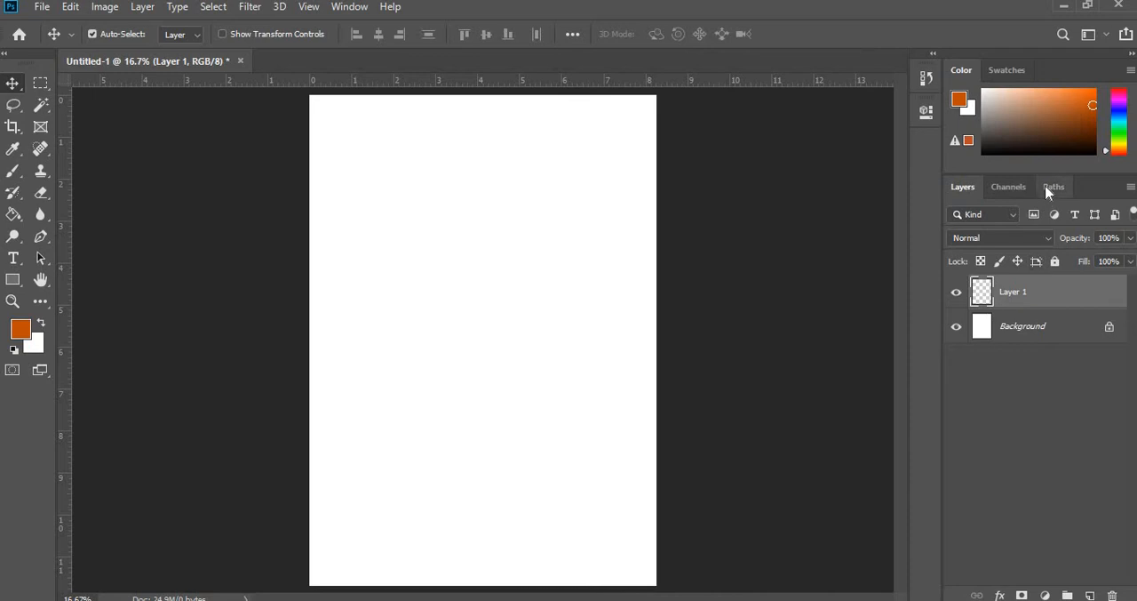
click(1065, 5)
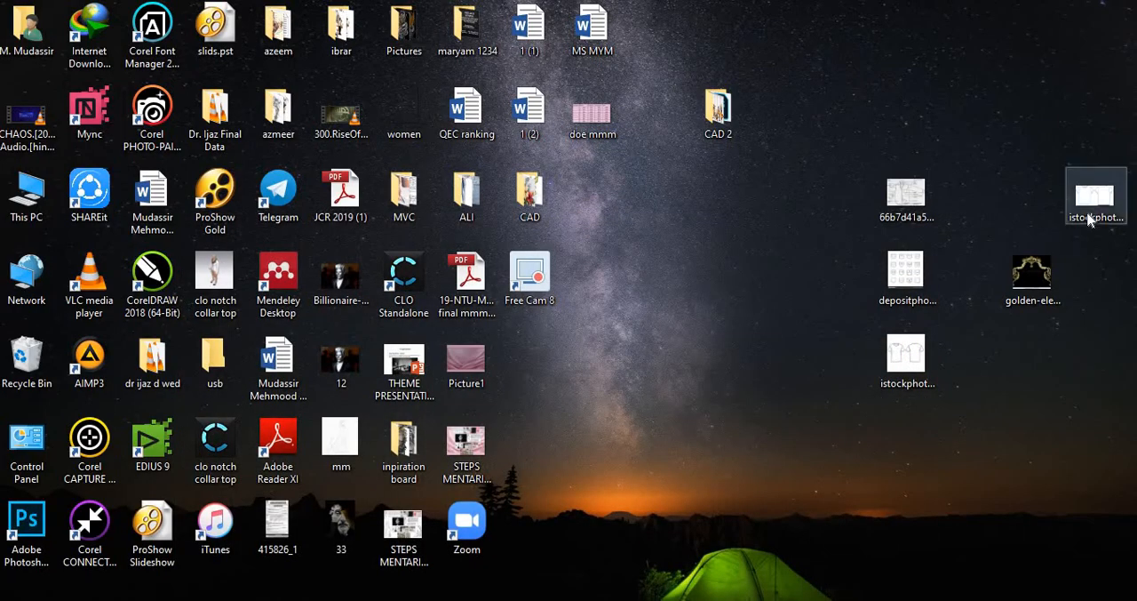
drag(807, 326, 506, 408)
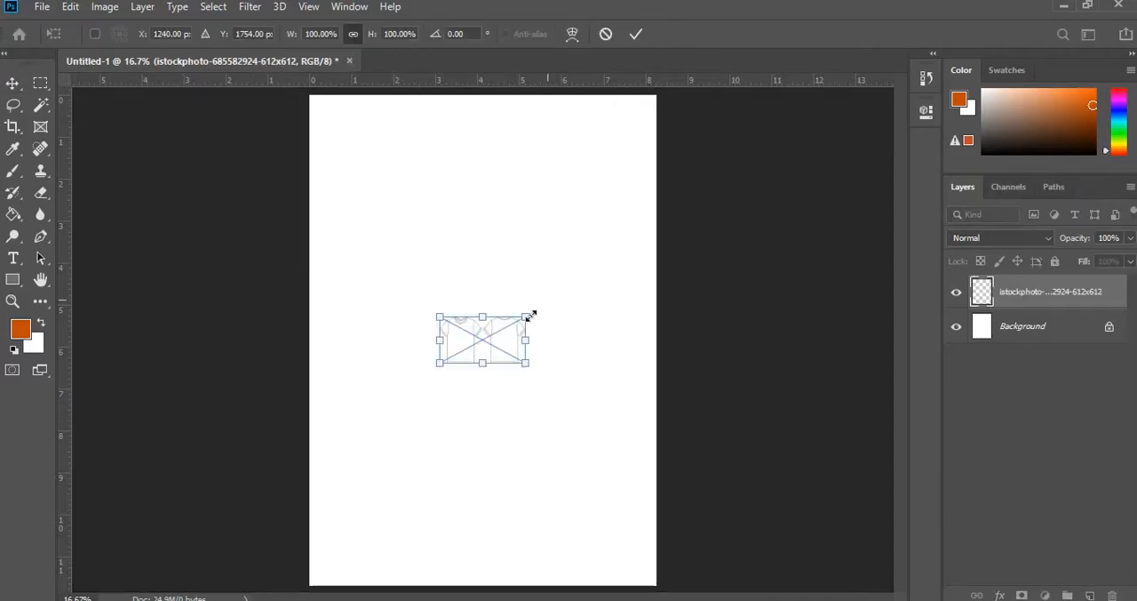
drag(554, 288, 644, 151)
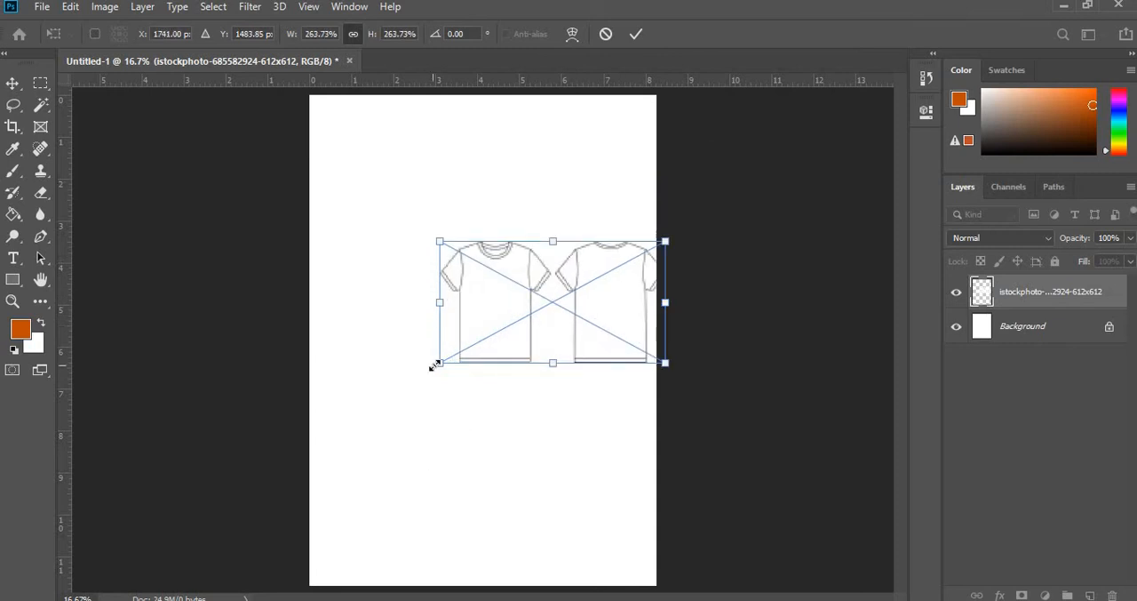
drag(434, 365, 352, 456)
drag(548, 289, 528, 287)
key(Return)
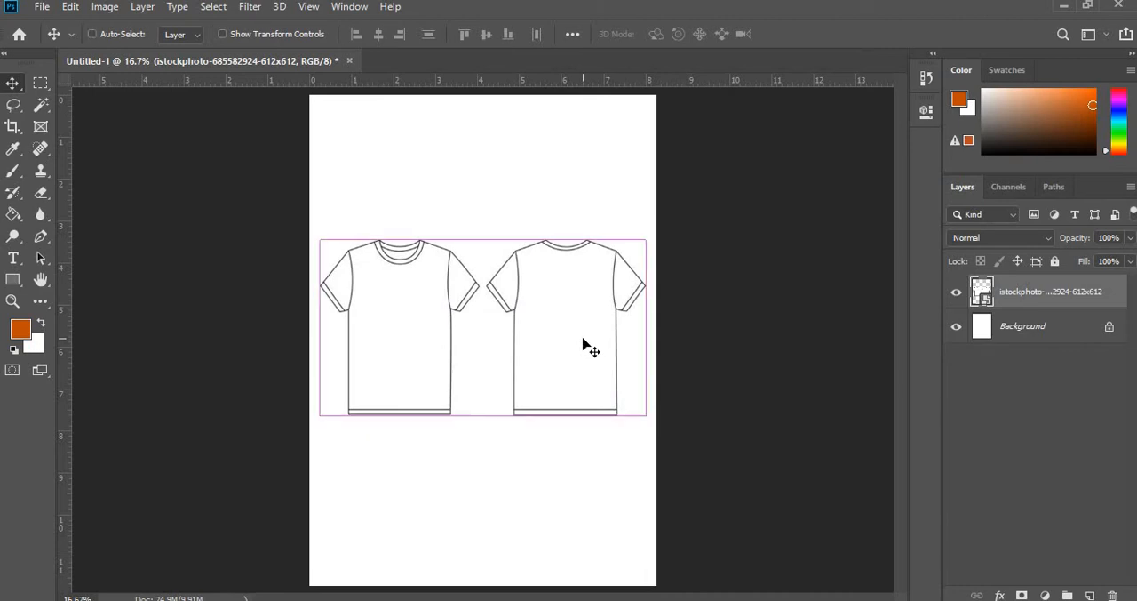
- Add a Levels adjustment layer above the T-shirt image and set the black input level to 91 to darken the outlines
key(ctrl+plus)
key(ctrl+plus)
key(ctrl+plus)
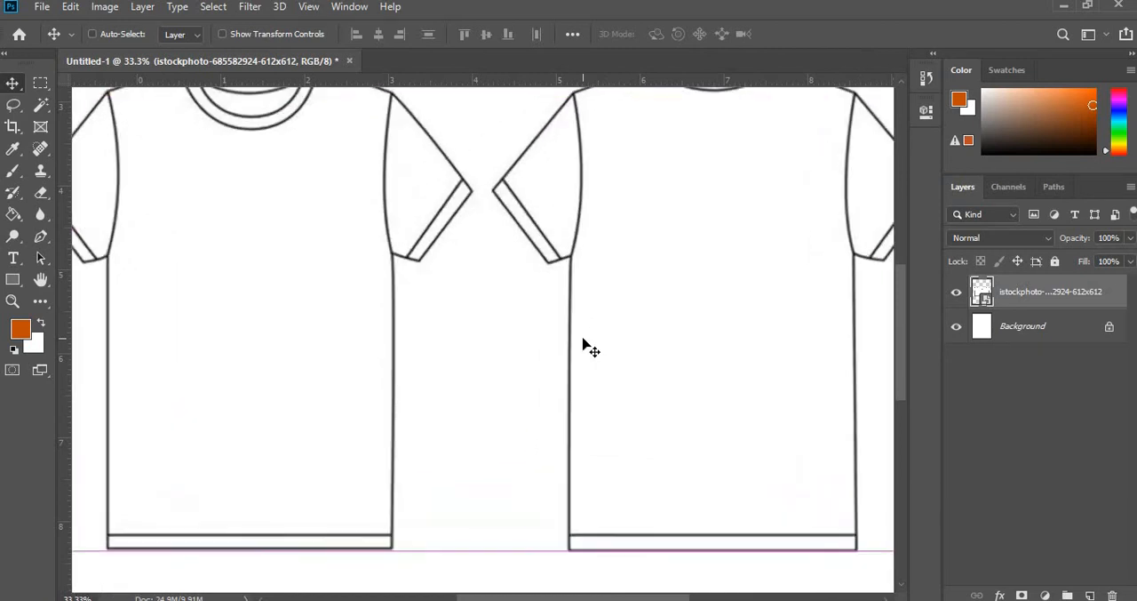
key(ctrl+plus)
key(ctrl+minus)
key(ctrl+minus)
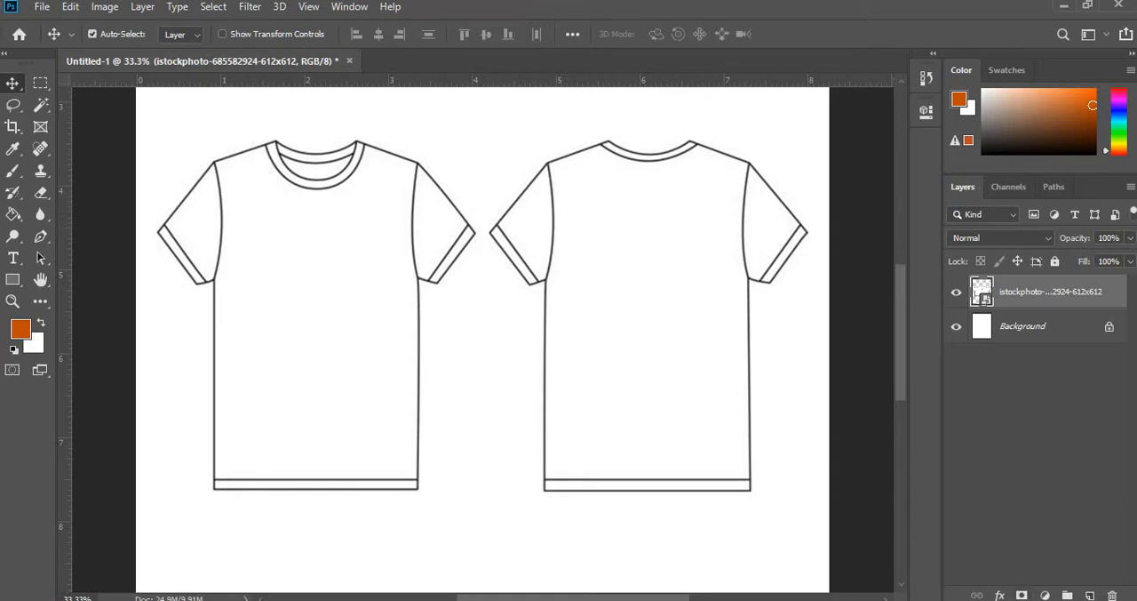
click(1046, 595)
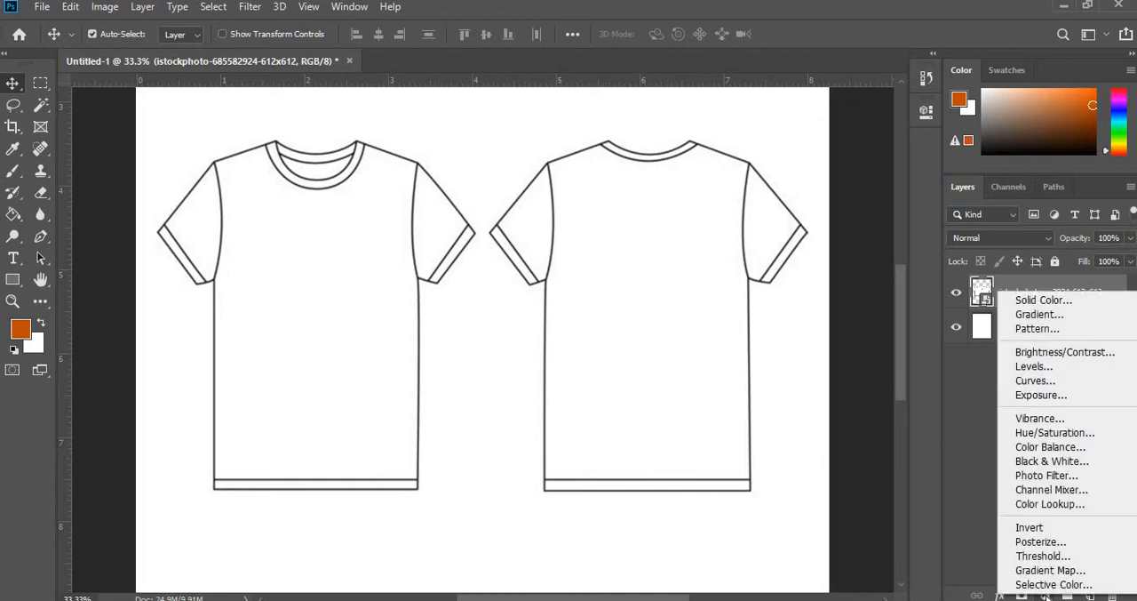
click(1053, 366)
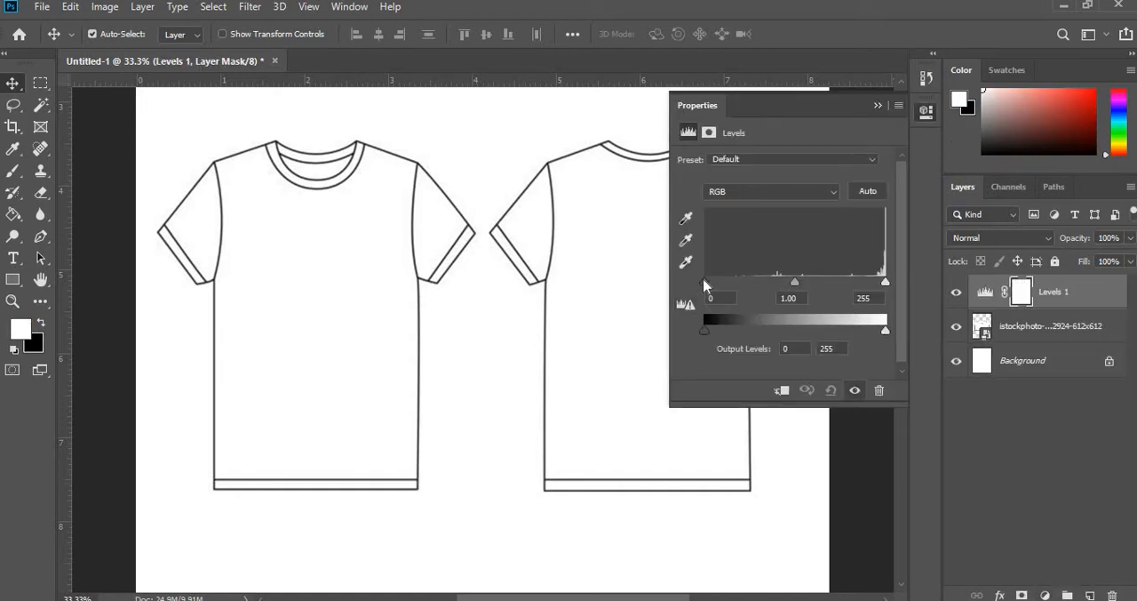
drag(704, 280, 769, 280)
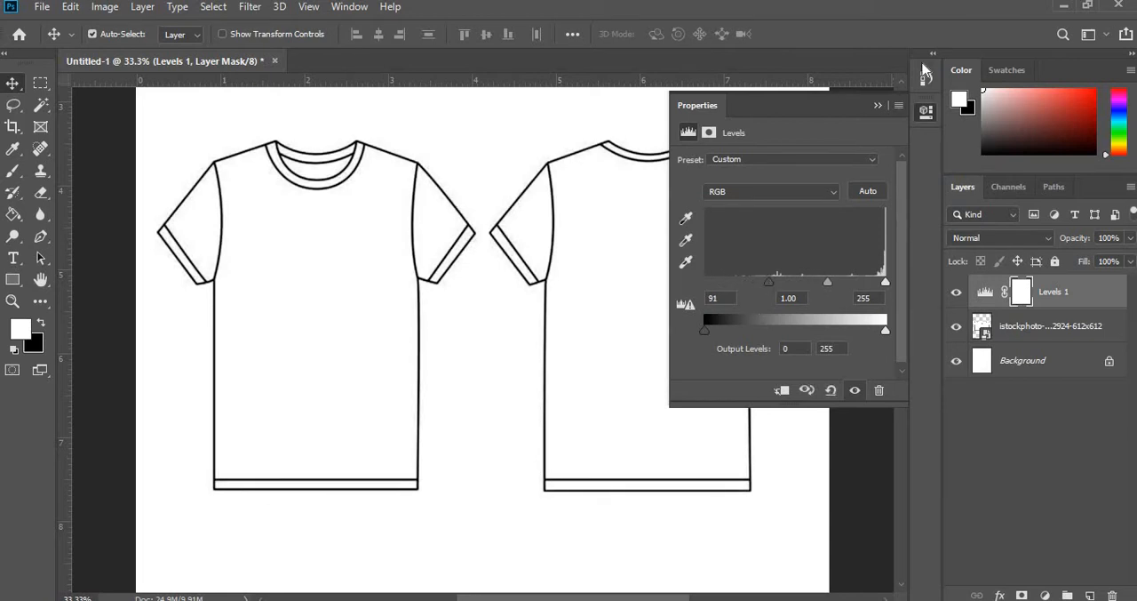
click(883, 104)
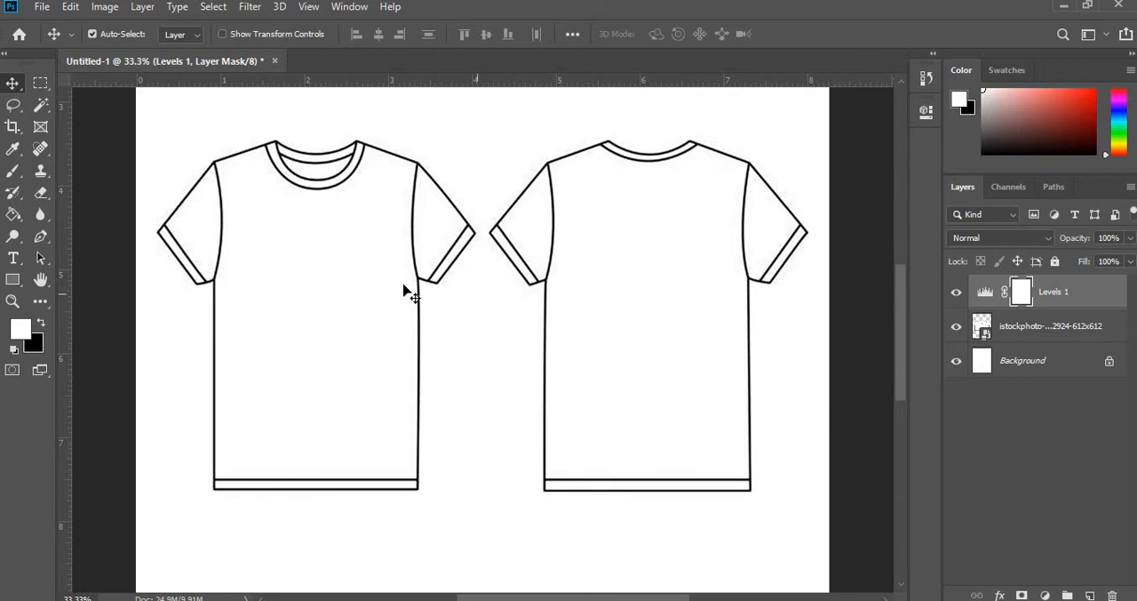
- Merge the Levels adjustment layer with the T-shirt image layer
key(ctrl+plus)
key(ctrl+plus)
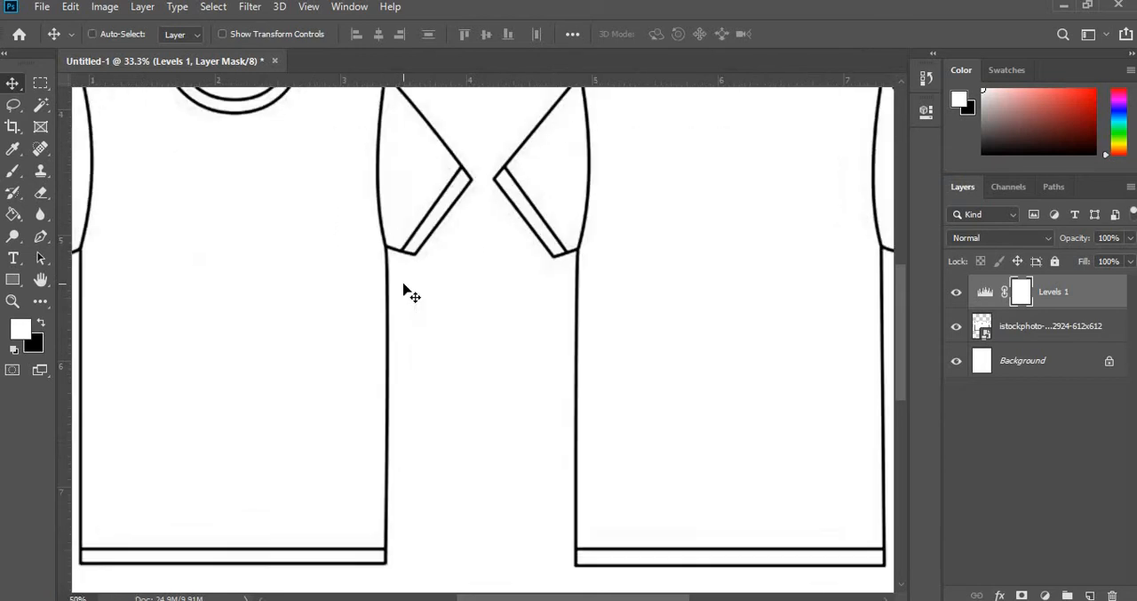
key(ctrl+minus)
key(ctrl+minus)
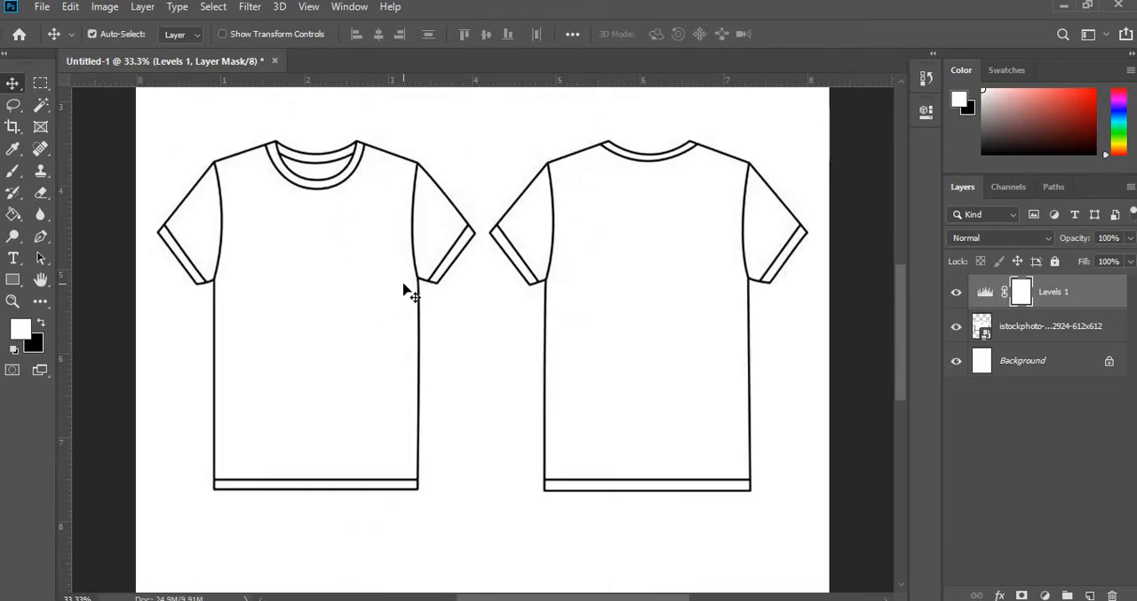
ctrl+click(1026, 332)
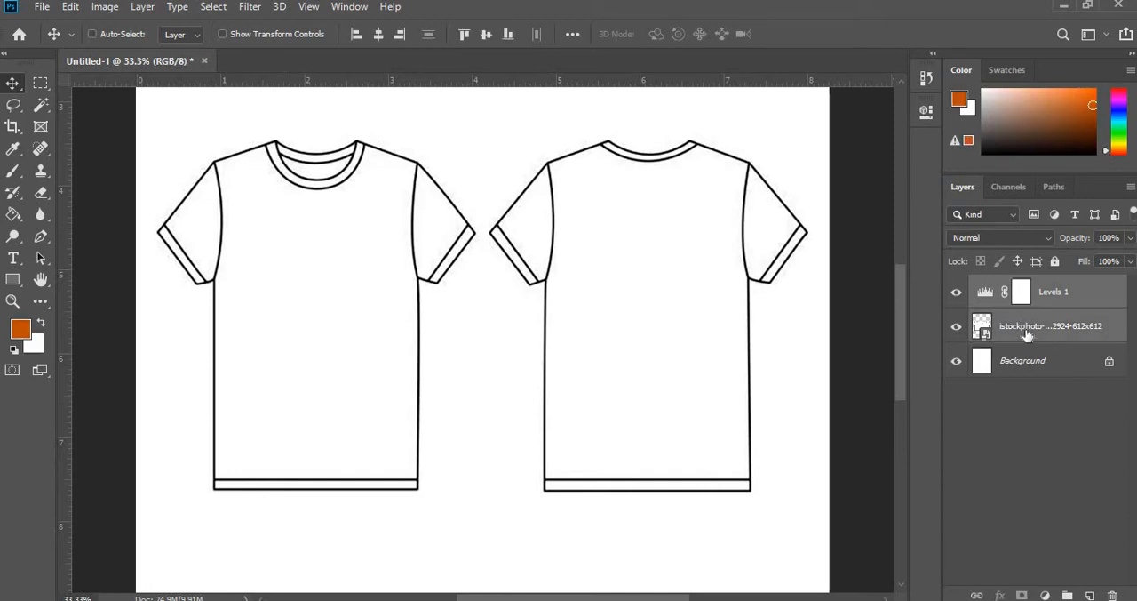
key(ctrl+e)
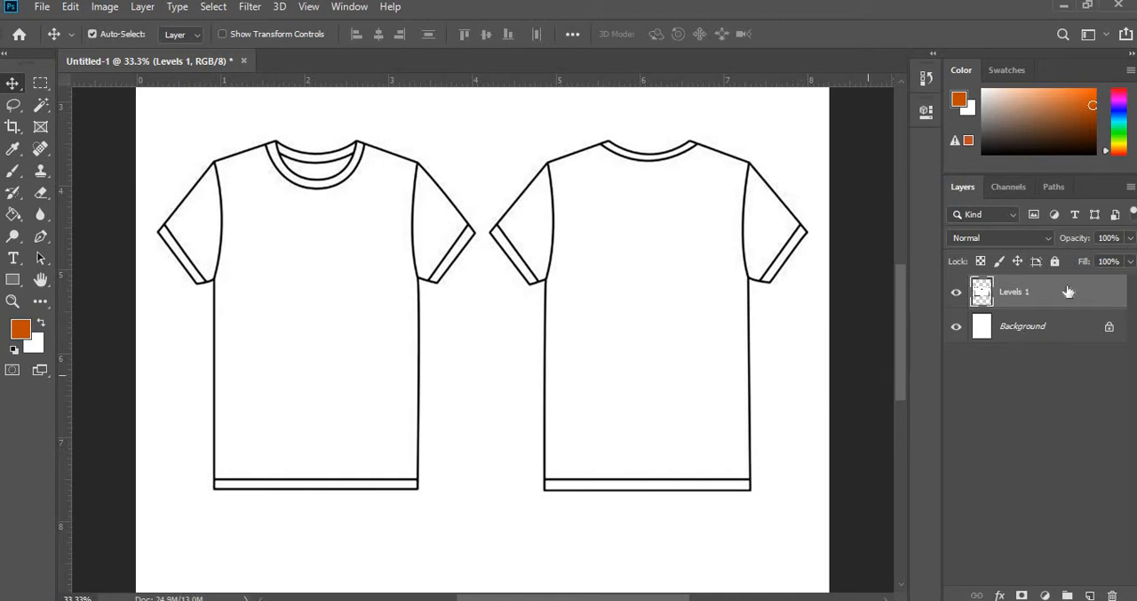
- Add a new empty layer above the merged T-shirt layer
right_click(1013, 300)
click(1064, 346)
click(1090, 594)
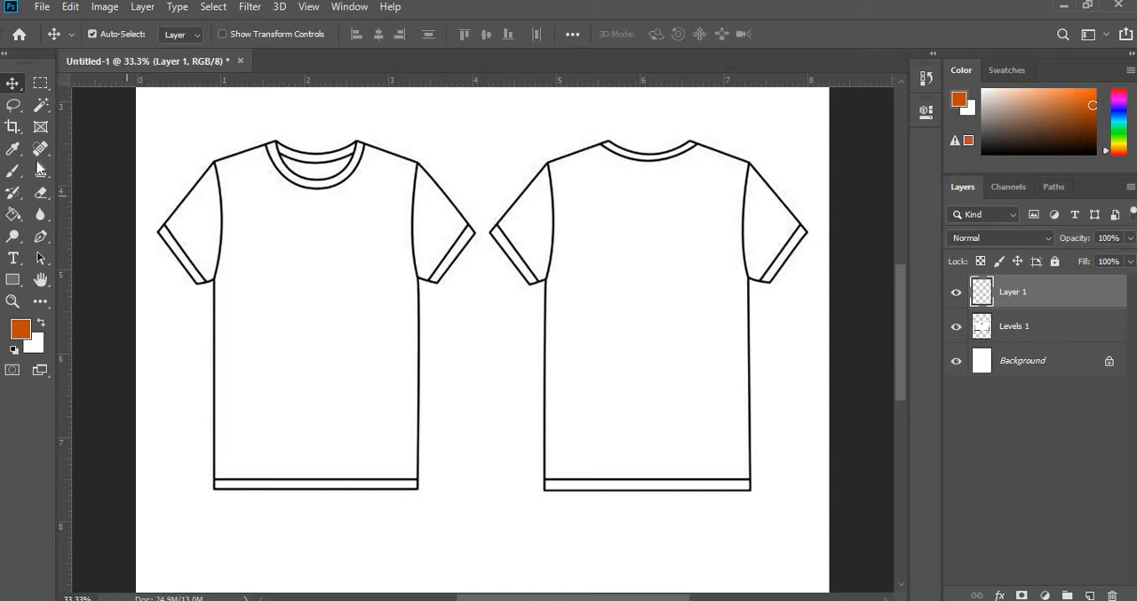
- With the Pen tool in Path mode, trace the front T-shirt from the right neck point across the neckline, left shoulder and left sleeve
scroll(255, 268, up, 1)
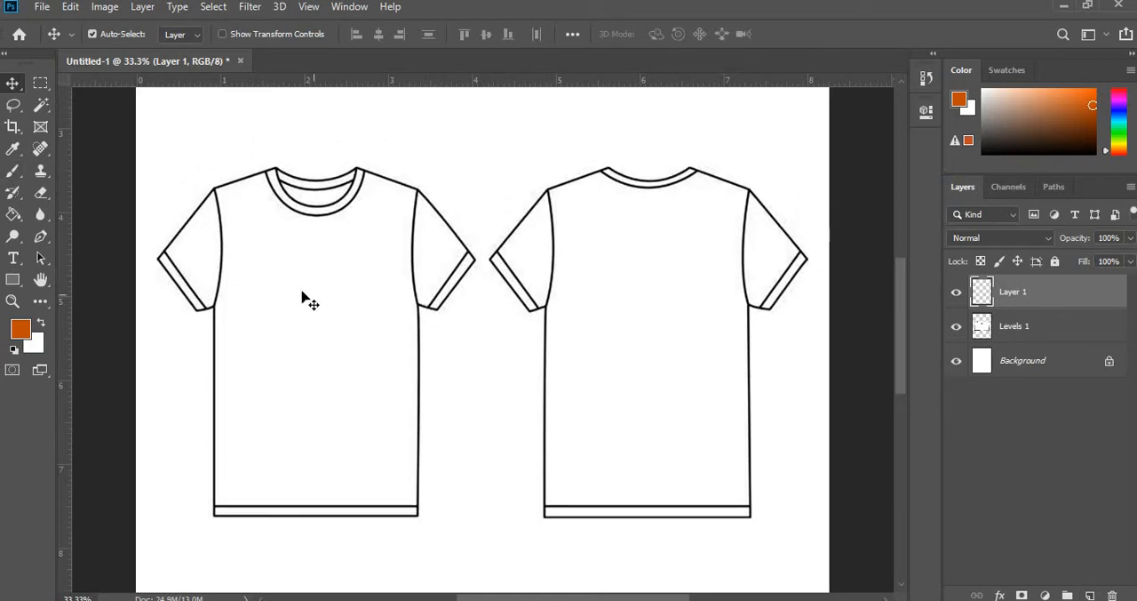
click(38, 239)
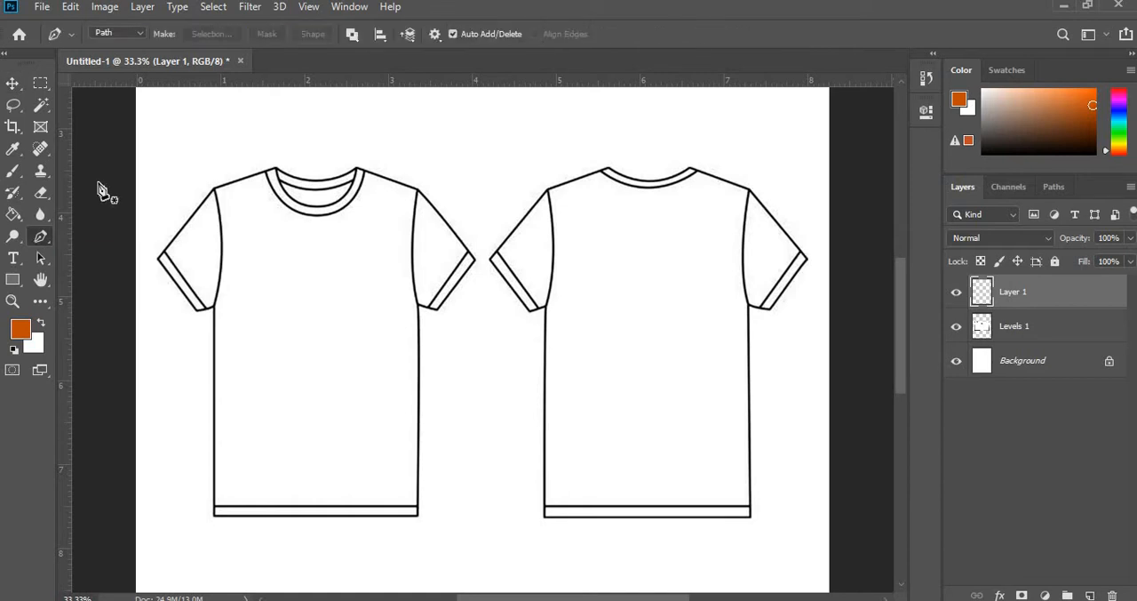
click(123, 35)
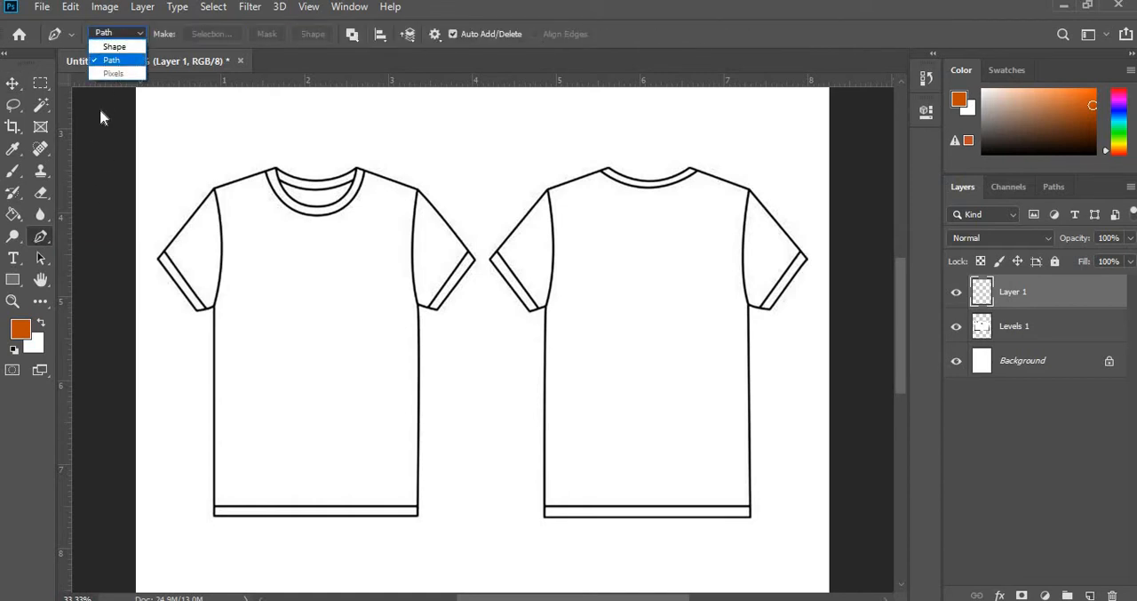
click(108, 64)
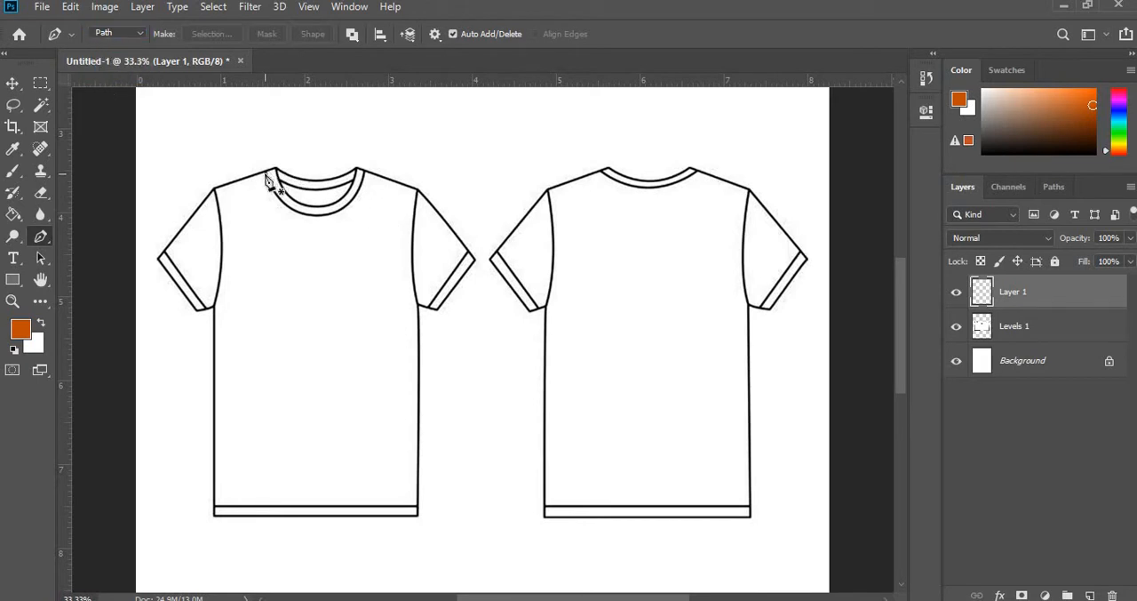
key(ctrl+plus)
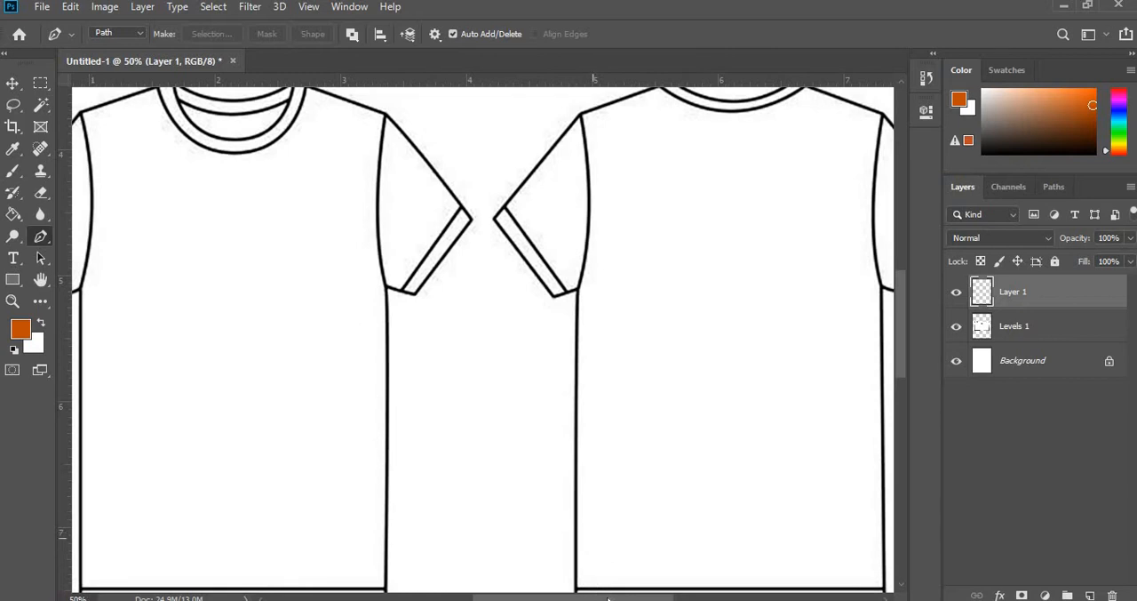
drag(595, 597, 538, 597)
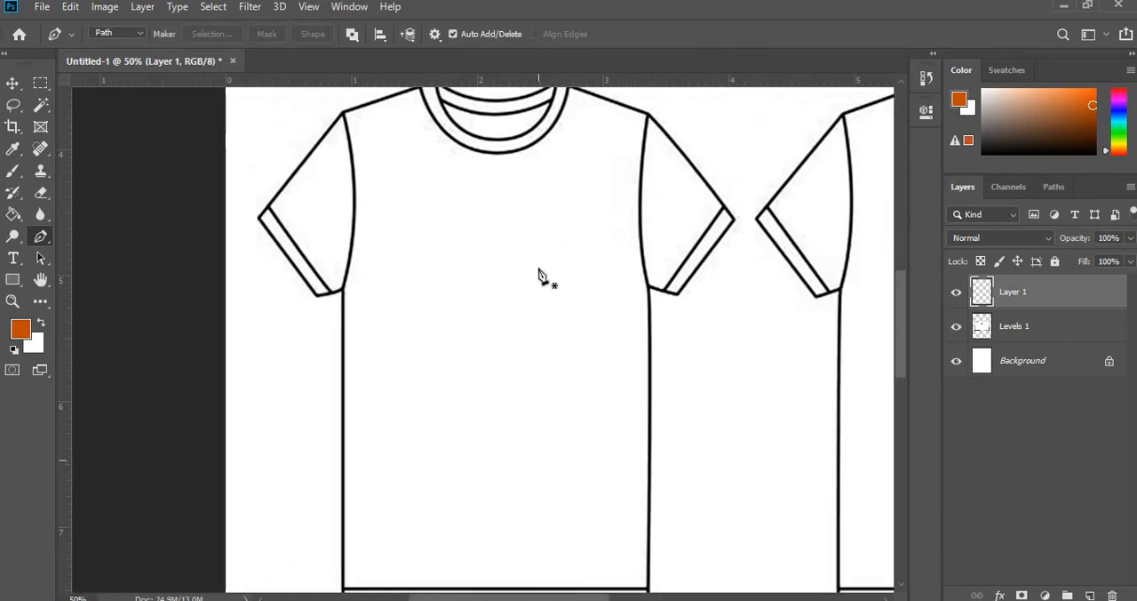
scroll(487, 221, up, 3)
key(ctrl+plus)
scroll(449, 240, up, 3)
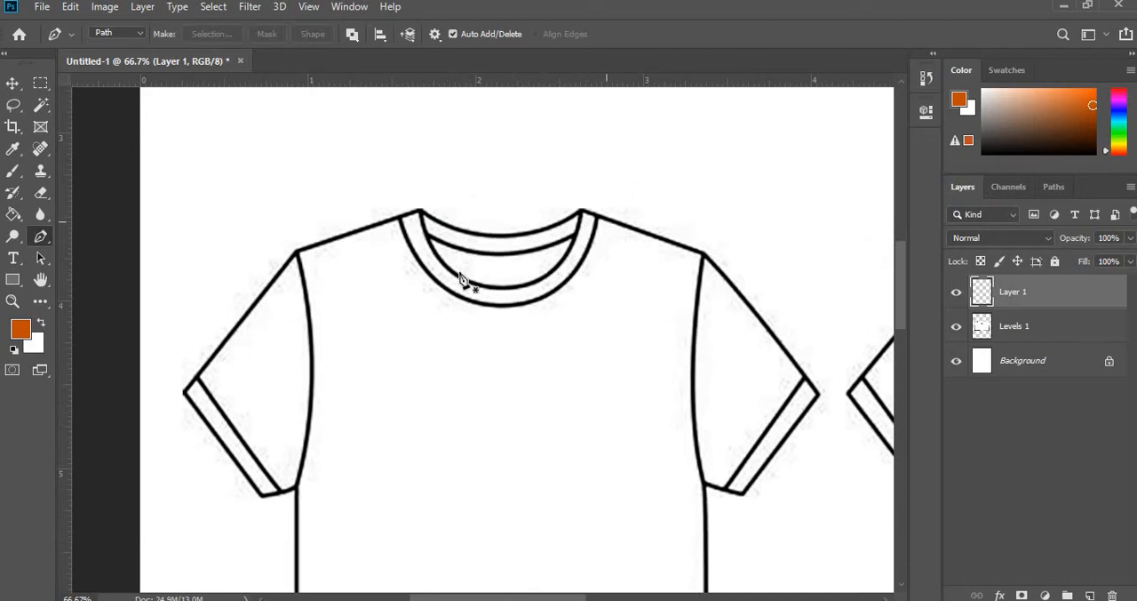
click(582, 211)
click(422, 210)
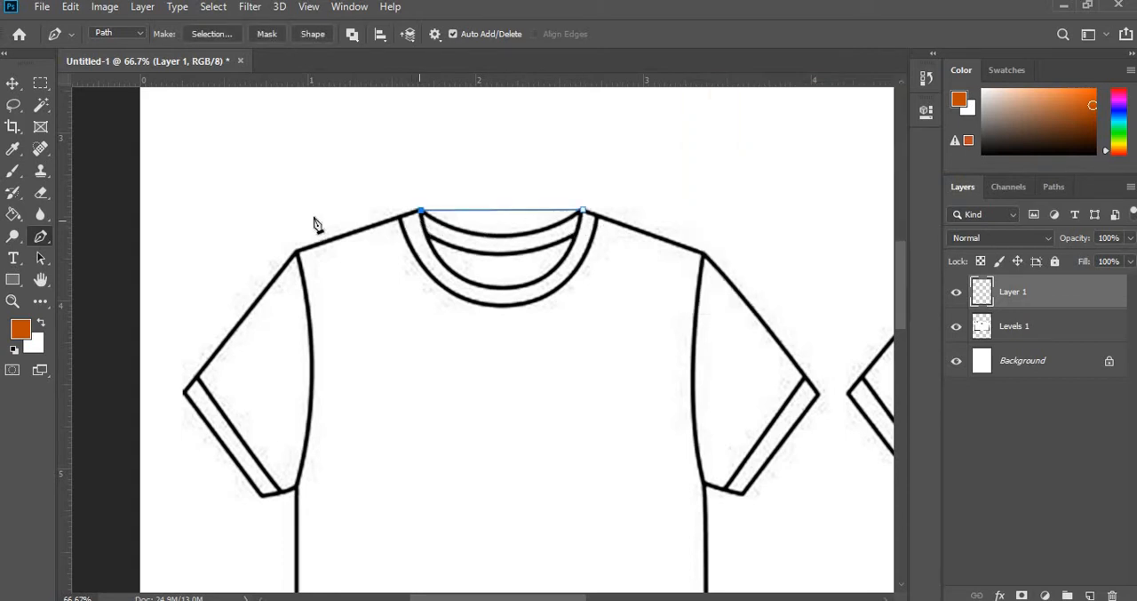
click(296, 252)
click(183, 389)
click(257, 493)
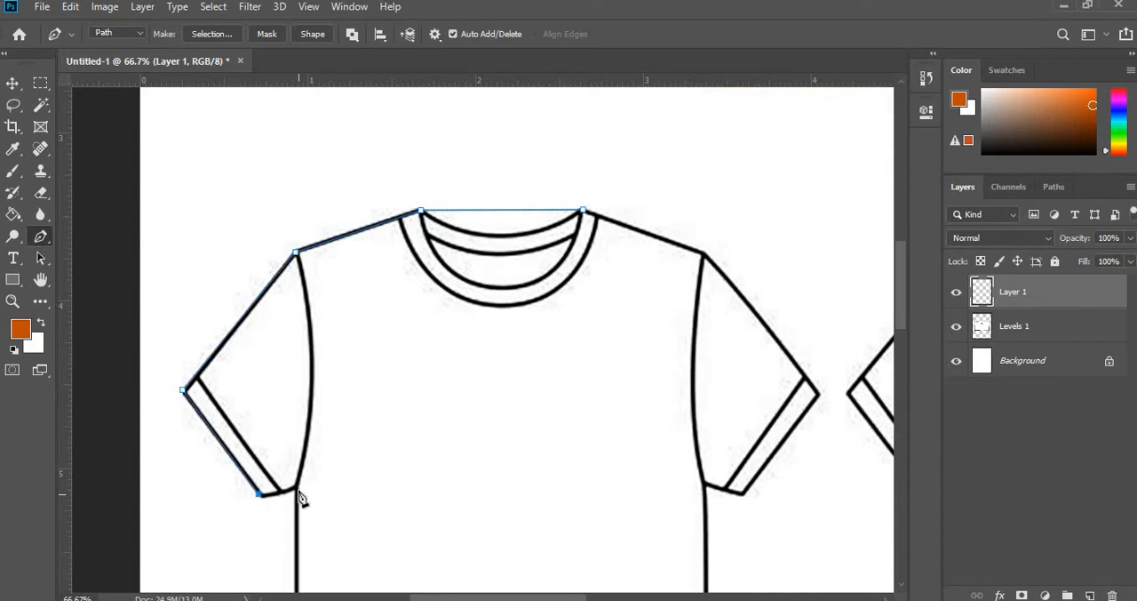
- Continue the path through the left underarm, down the body side, along the hem and up to the right underarm
scroll(382, 407, down, 10)
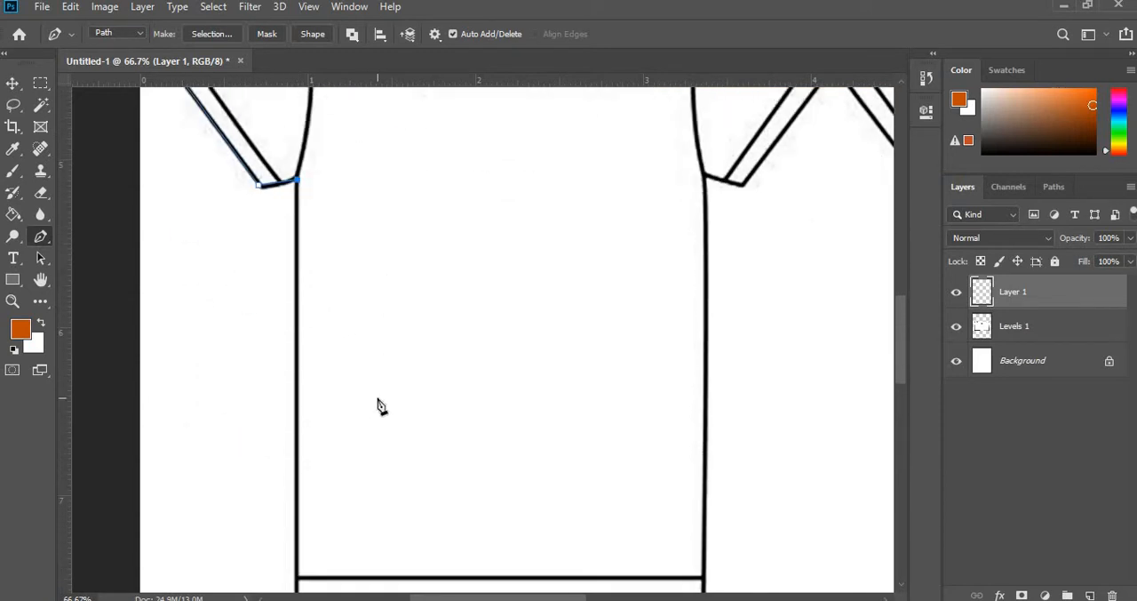
click(298, 511)
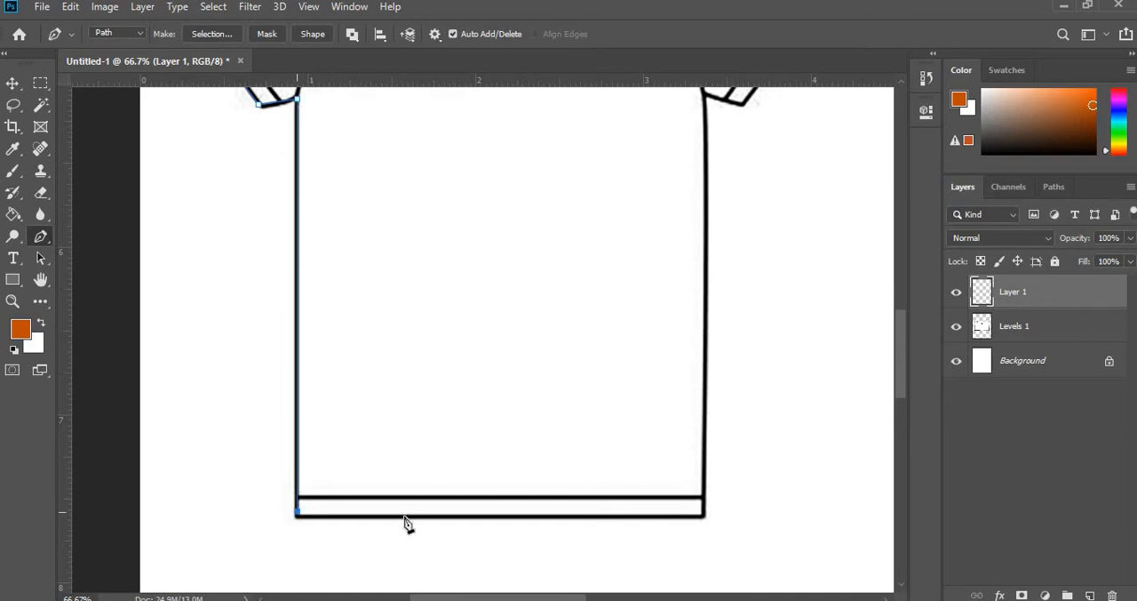
click(704, 517)
scroll(707, 400, up, 4)
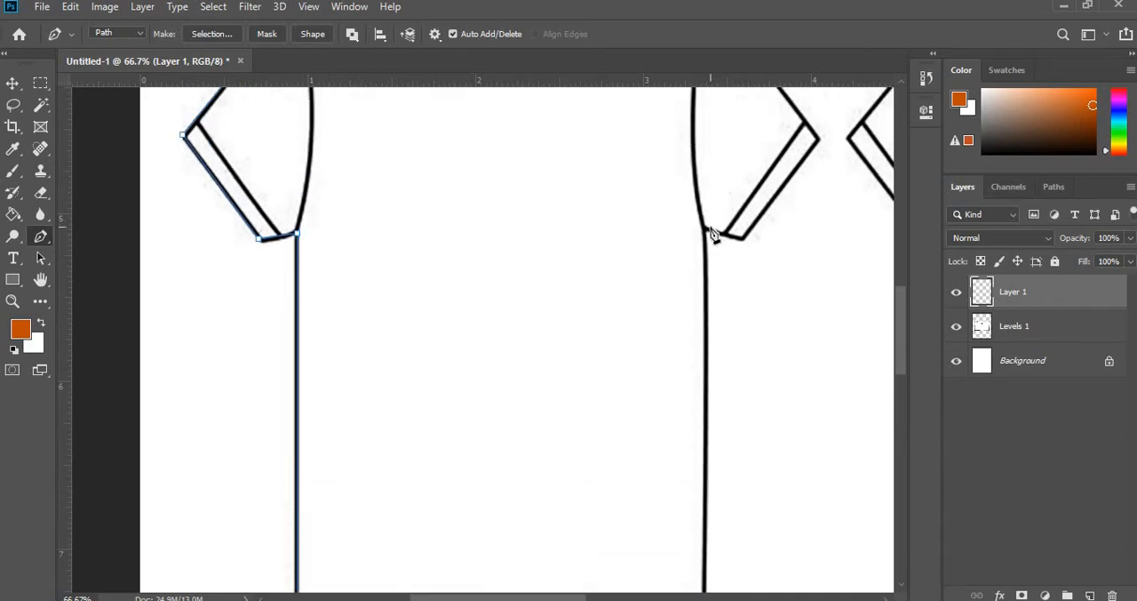
click(711, 230)
- Extend the path around the front T-shirt's right sleeve cuff and up to the right shoulder point
click(743, 238)
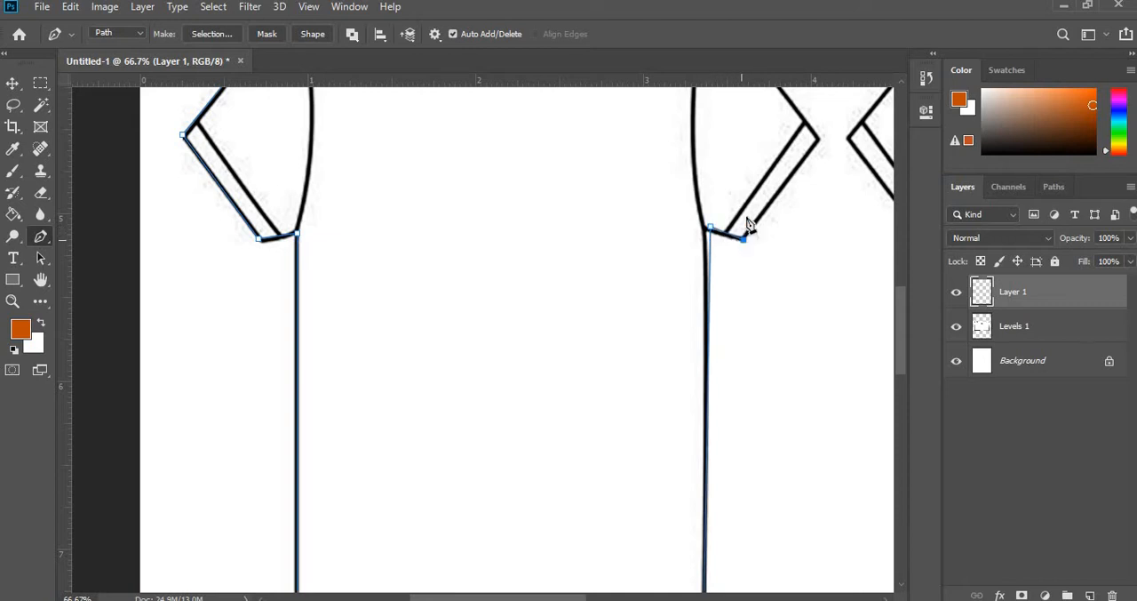
scroll(844, 242, up, 2)
click(818, 198)
scroll(747, 231, up, 2)
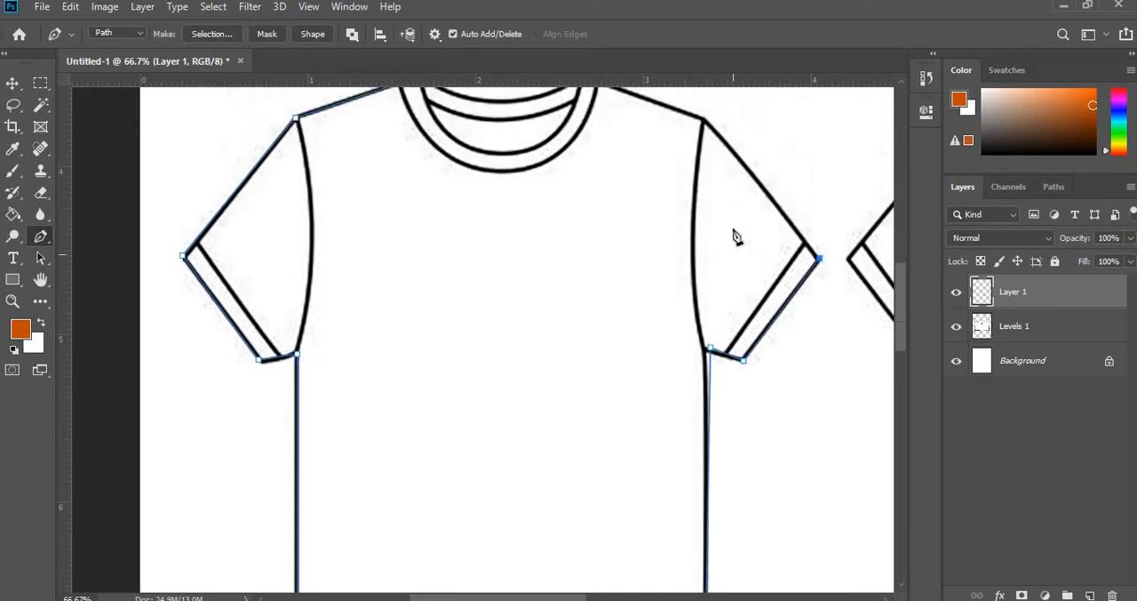
scroll(736, 236, up, 2)
click(705, 186)
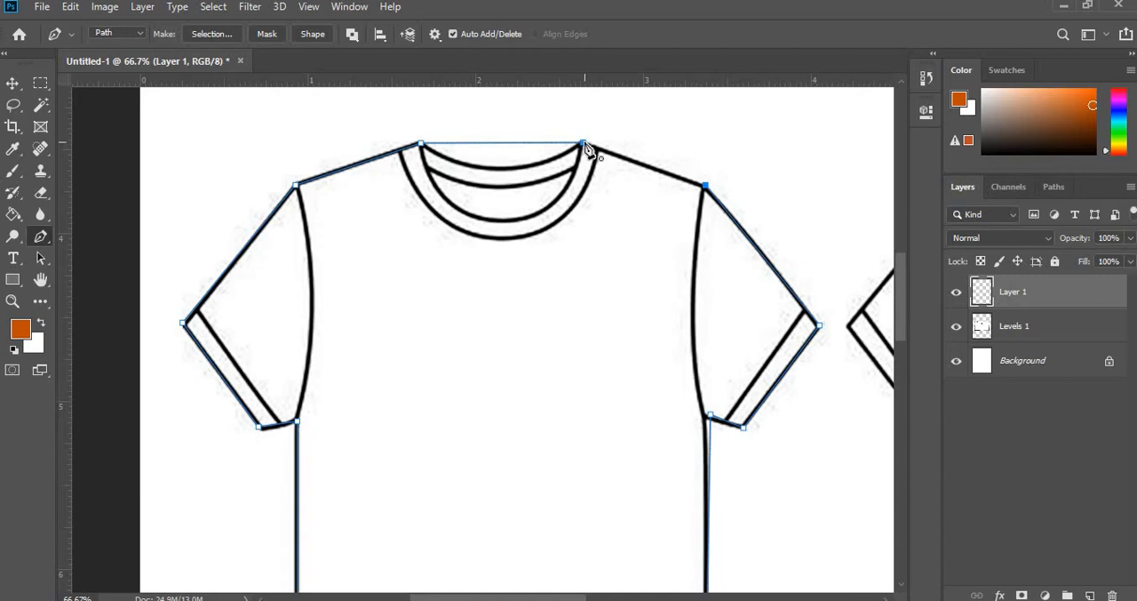
- Close the path at the right neck point, curve its neckline segment along the collar, and straighten the adjoining shoulder segment
click(584, 144)
scroll(550, 159, up, 2)
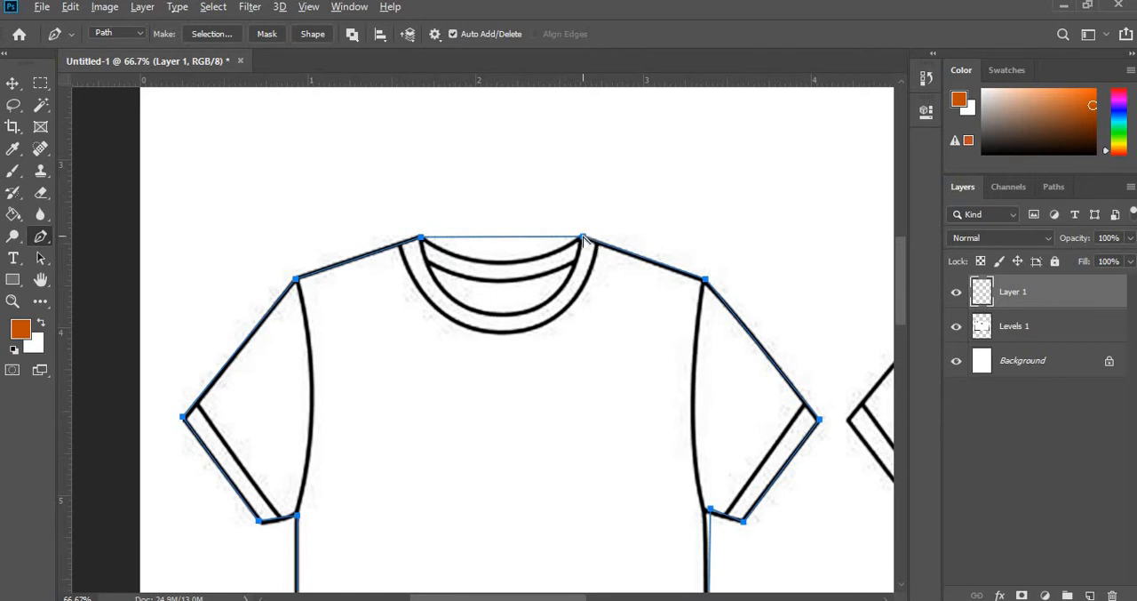
drag(583, 237, 499, 294)
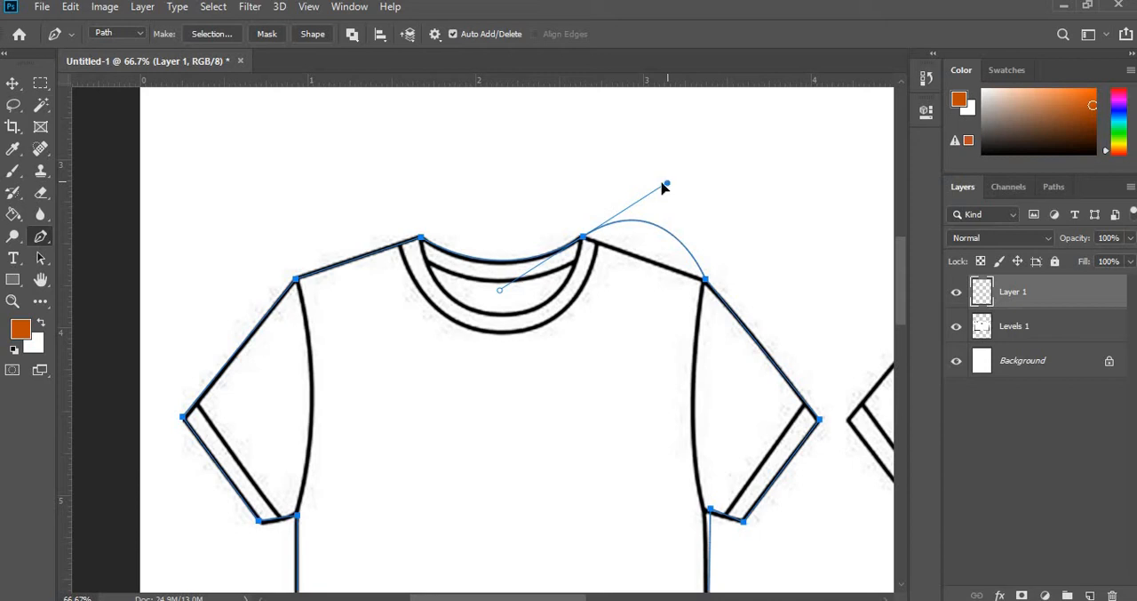
drag(666, 184, 606, 245)
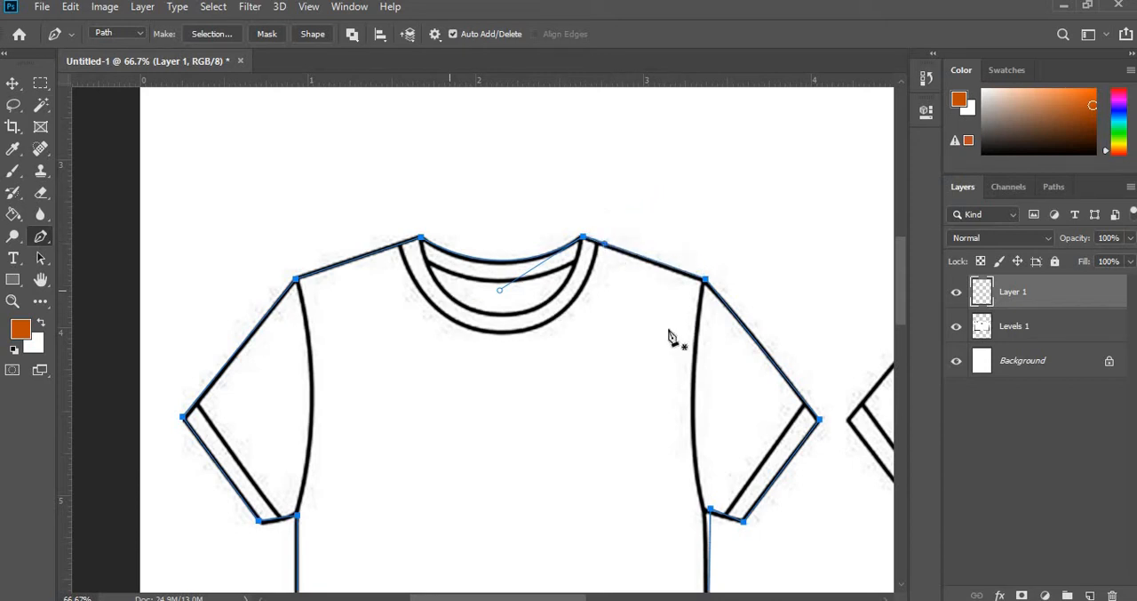
- Move the path's right underarm anchor point onto the sketch's sleeve and side seam corner
scroll(671, 336, down, 5)
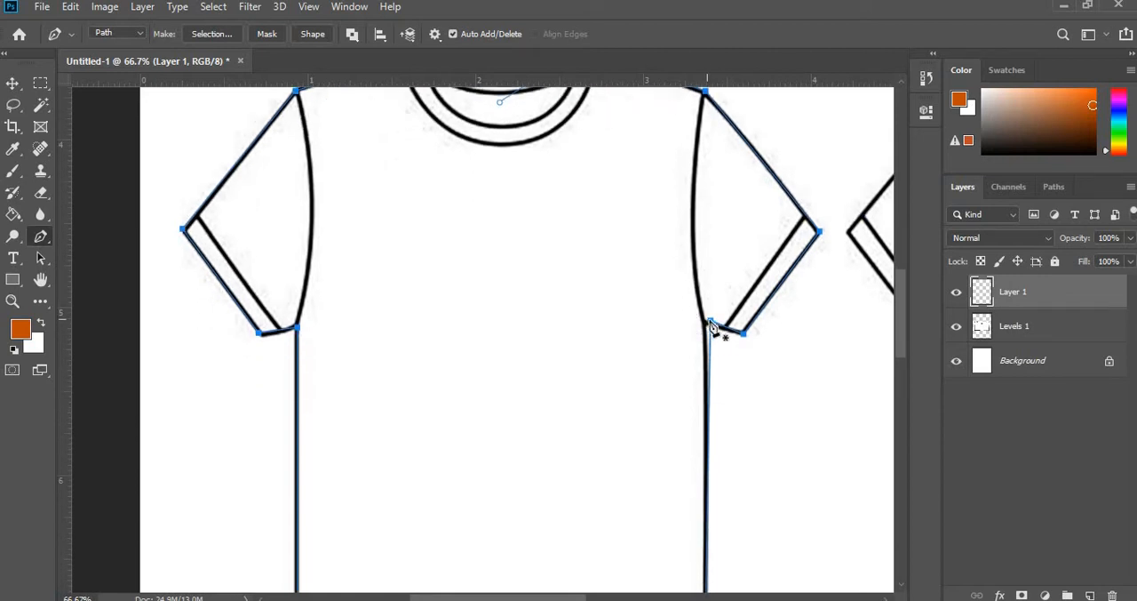
click(711, 322)
key(ctrl+plus)
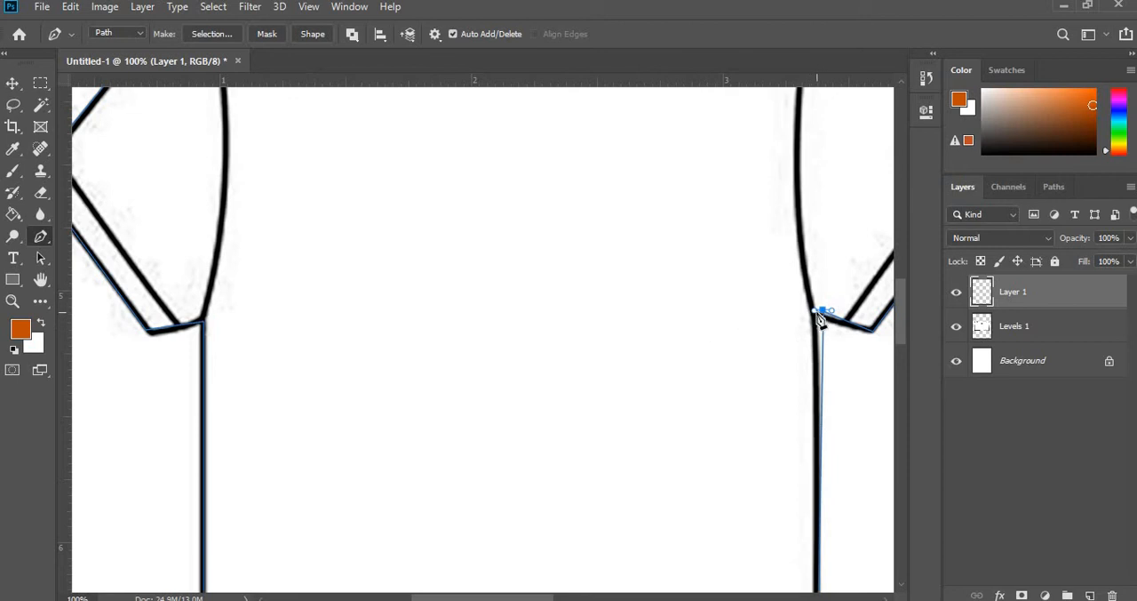
key(ctrl+minus)
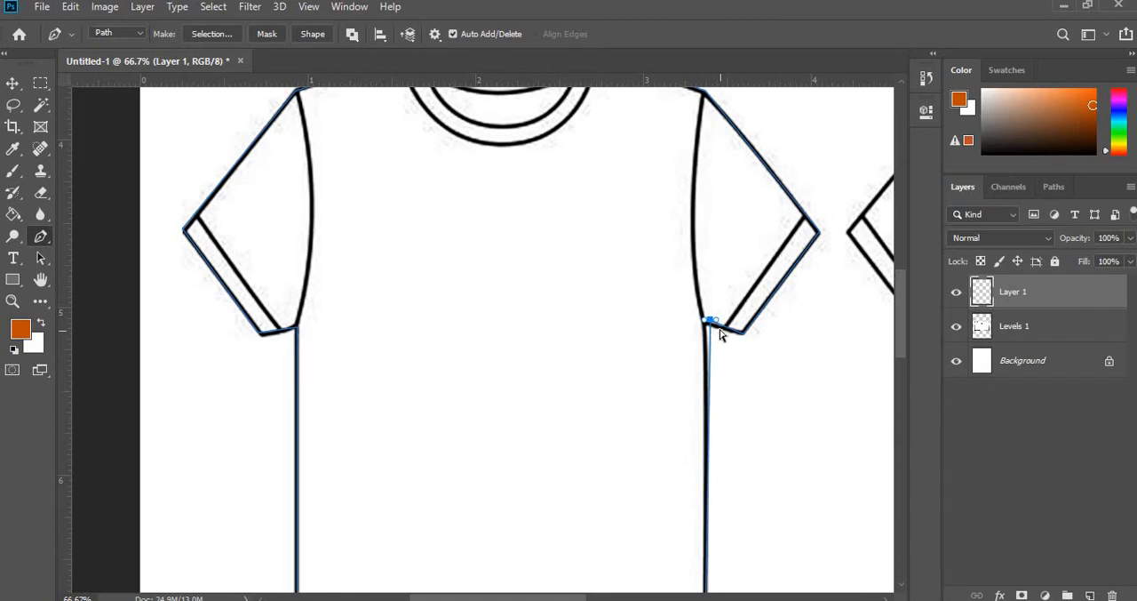
drag(716, 327, 707, 329)
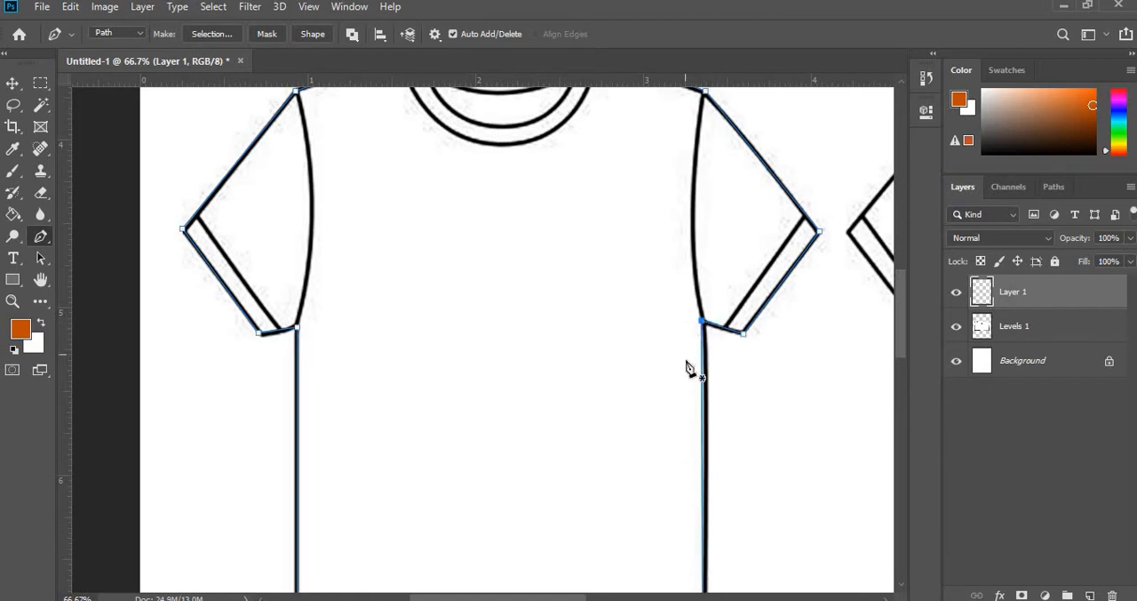
- Move the path's lower-left hem anchor point down onto the corner of the sketched hem
scroll(686, 366, down, 5)
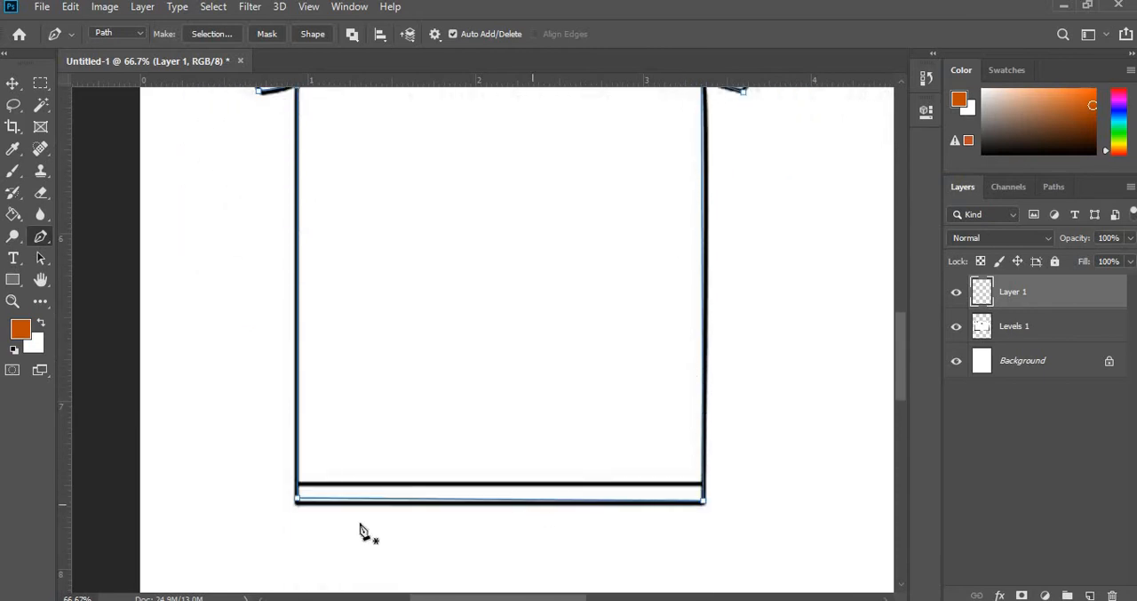
scroll(297, 509, up, 1)
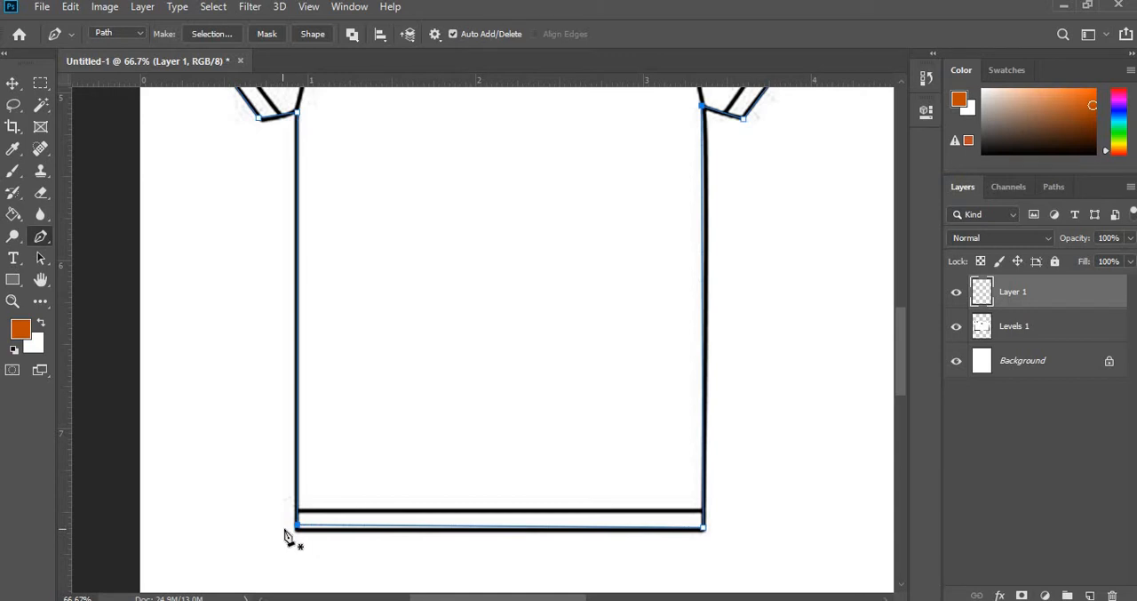
drag(296, 531, 296, 538)
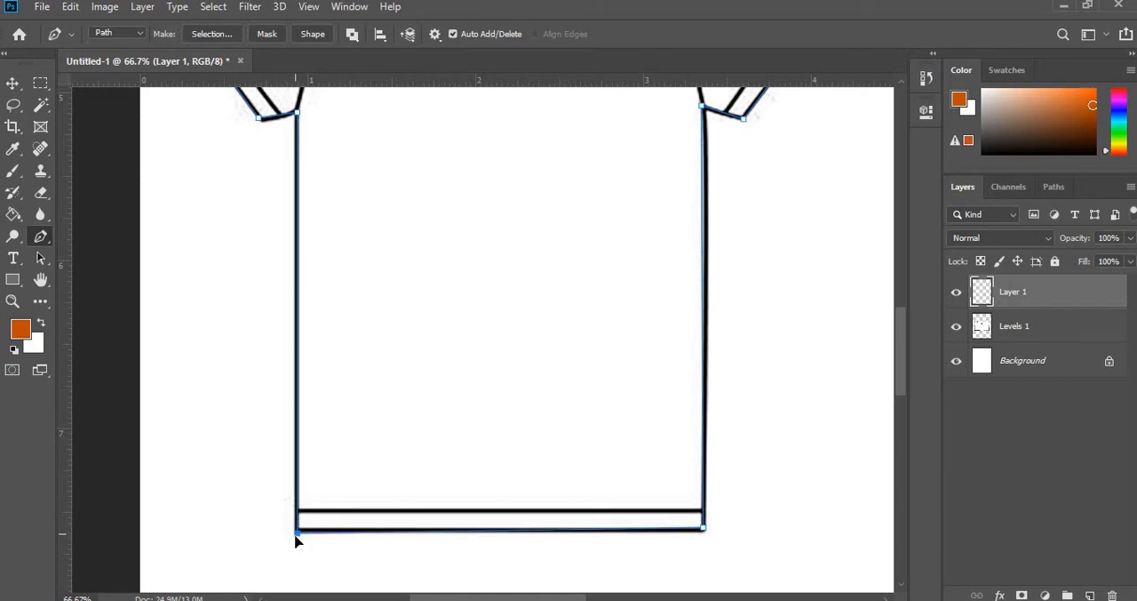
scroll(258, 370, up, 5)
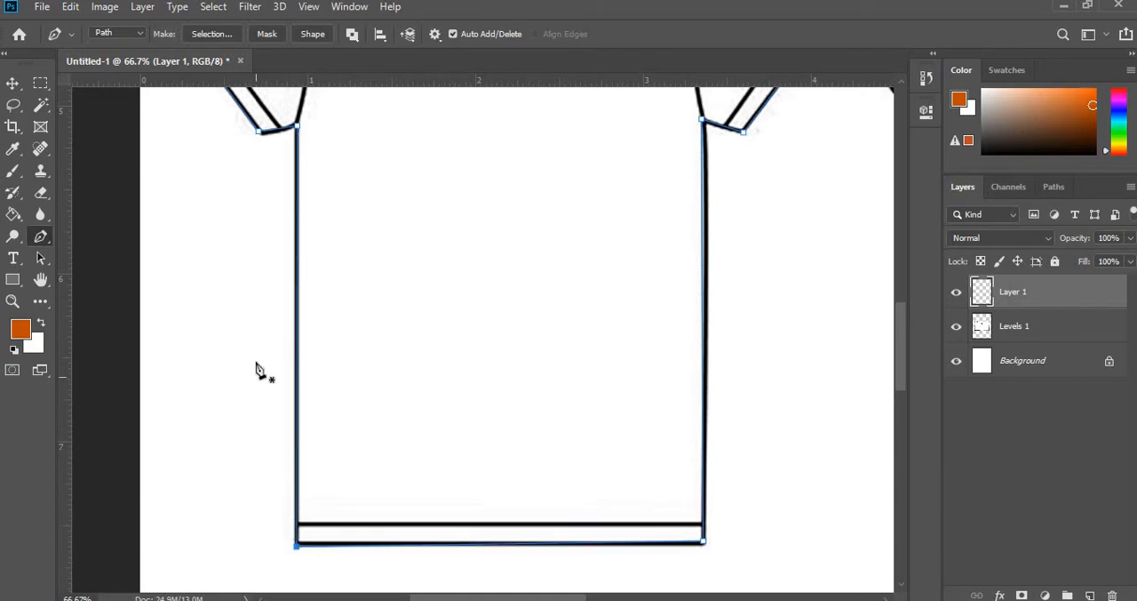
- Hide the Levels 1 sketch layer, examine the bare path from neckline to body sides, and show the layer again
scroll(259, 371, up, 6)
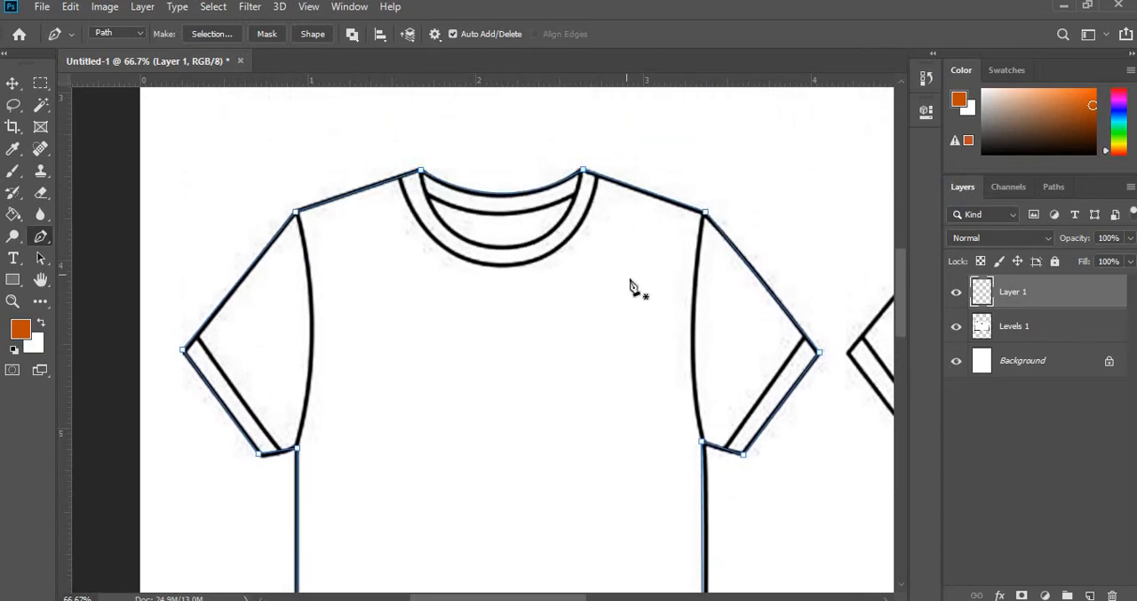
click(957, 327)
click(957, 327)
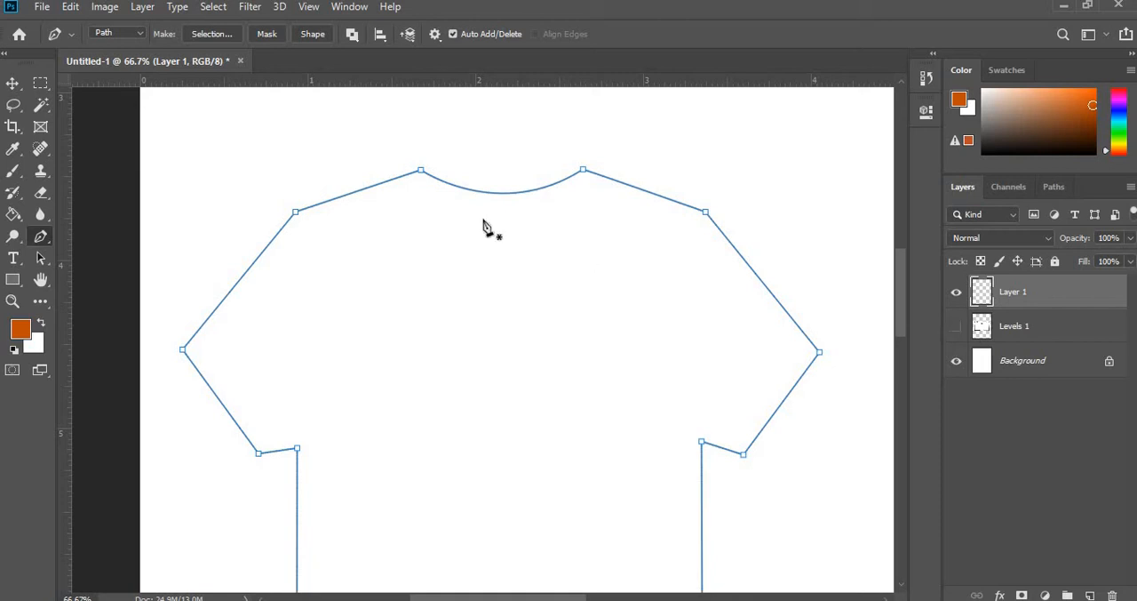
scroll(393, 388, down, 3)
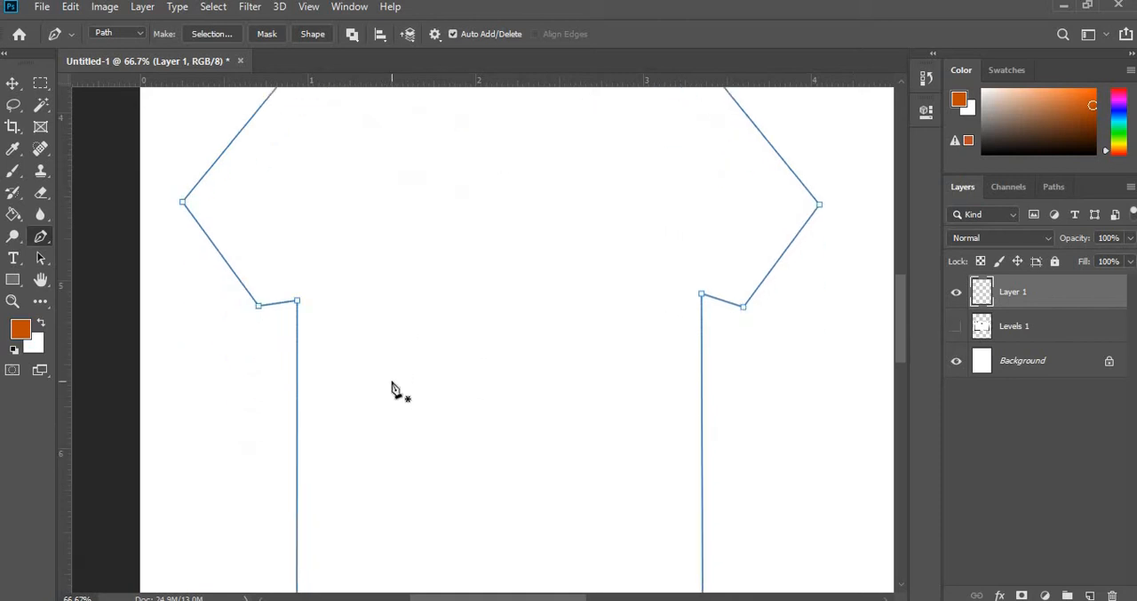
scroll(394, 389, down, 5)
scroll(394, 386, up, 4)
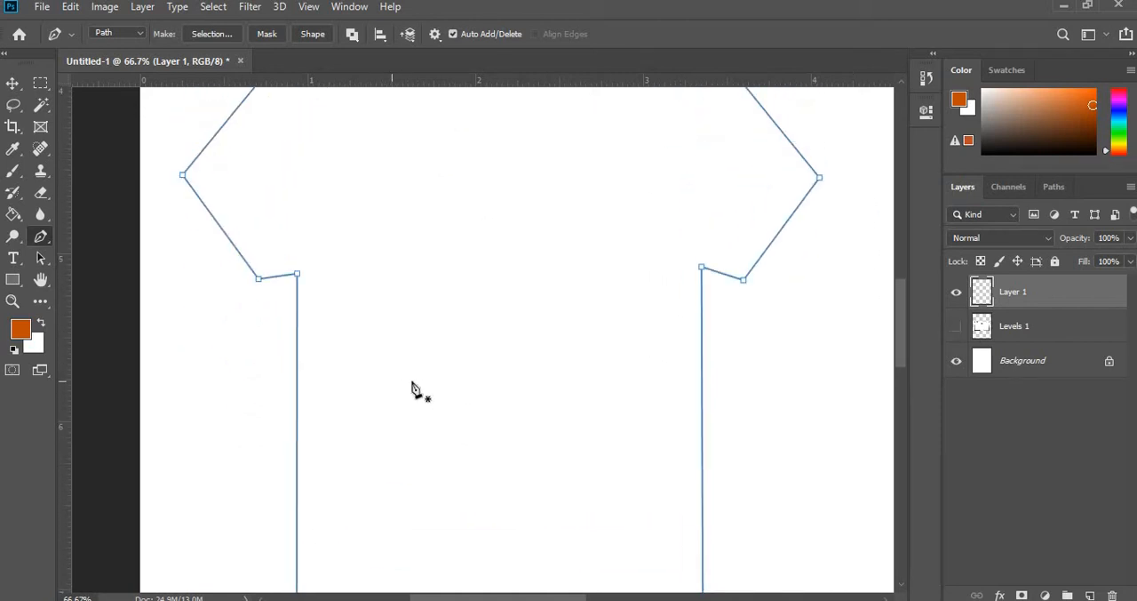
scroll(414, 388, up, 1)
click(958, 331)
- Curve the path's hem segment slightly downward from the lower-right corner and bend the right body side to follow the sketch
scroll(785, 373, down, 5)
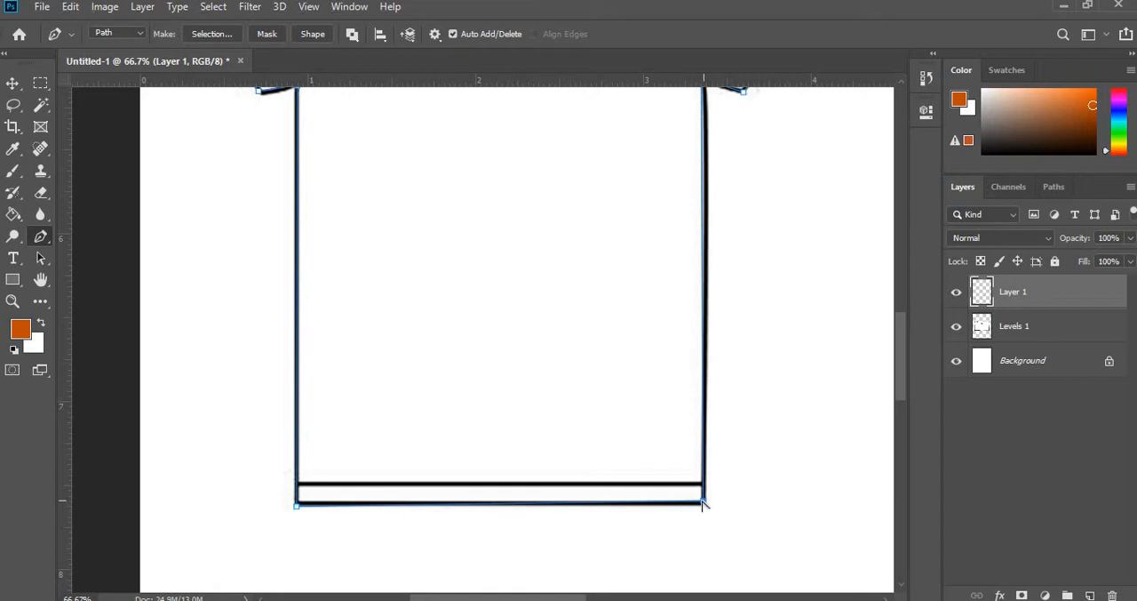
drag(702, 503, 523, 528)
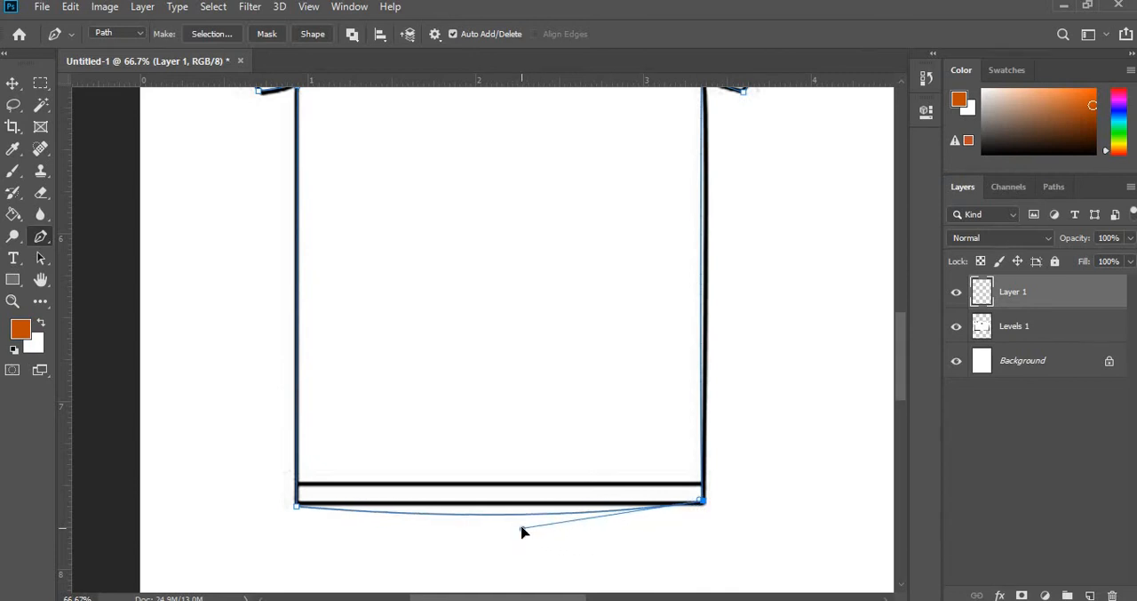
click(701, 498)
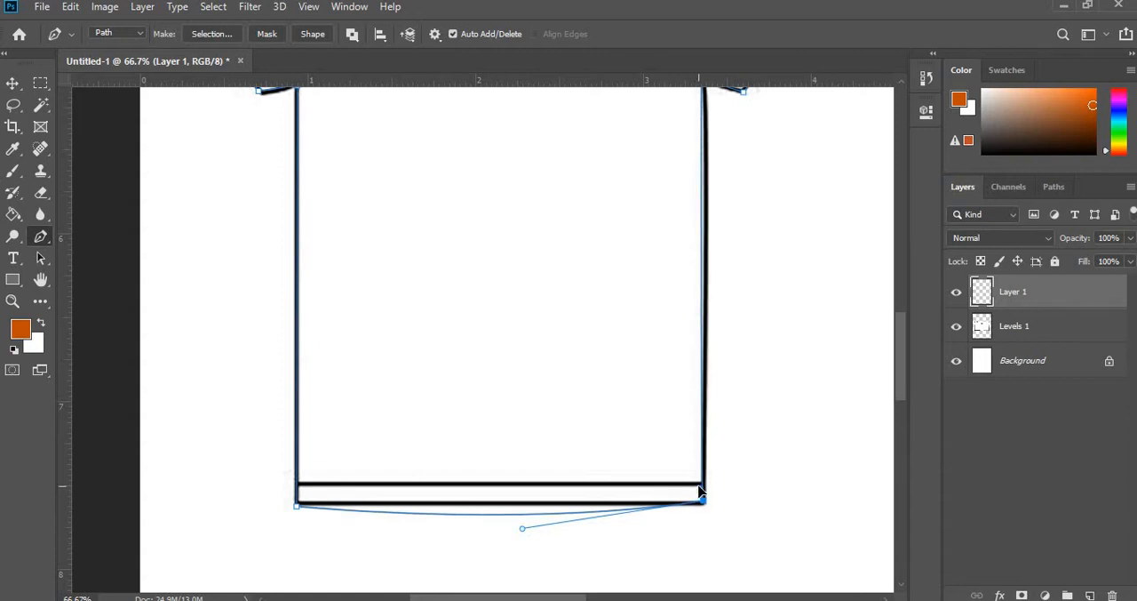
drag(701, 485, 710, 462)
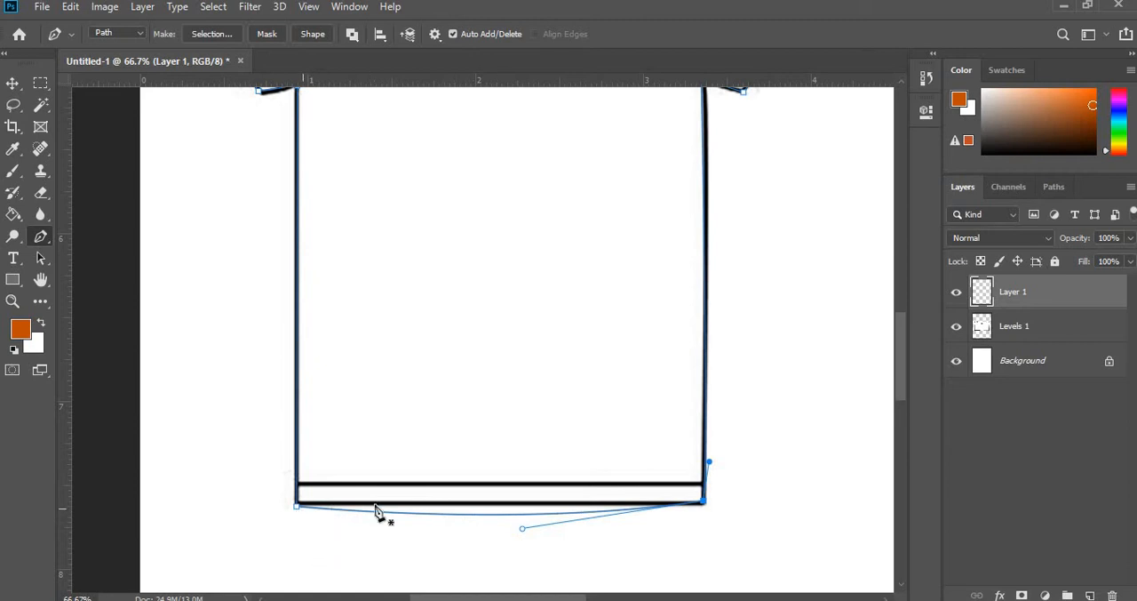
alt+click(298, 506)
drag(525, 531, 511, 538)
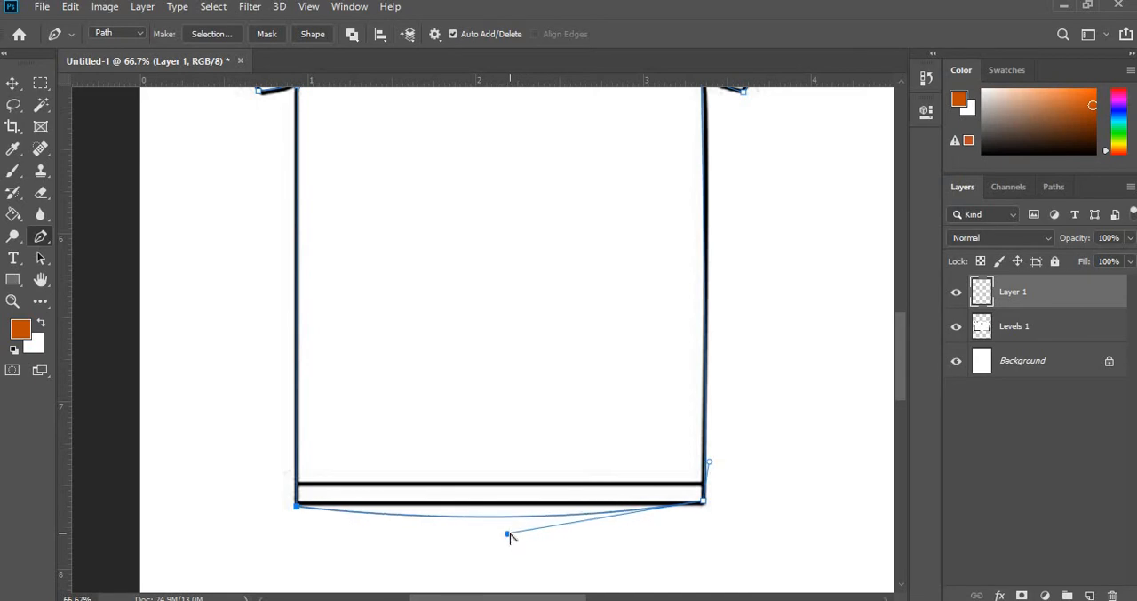
scroll(507, 497, up, 5)
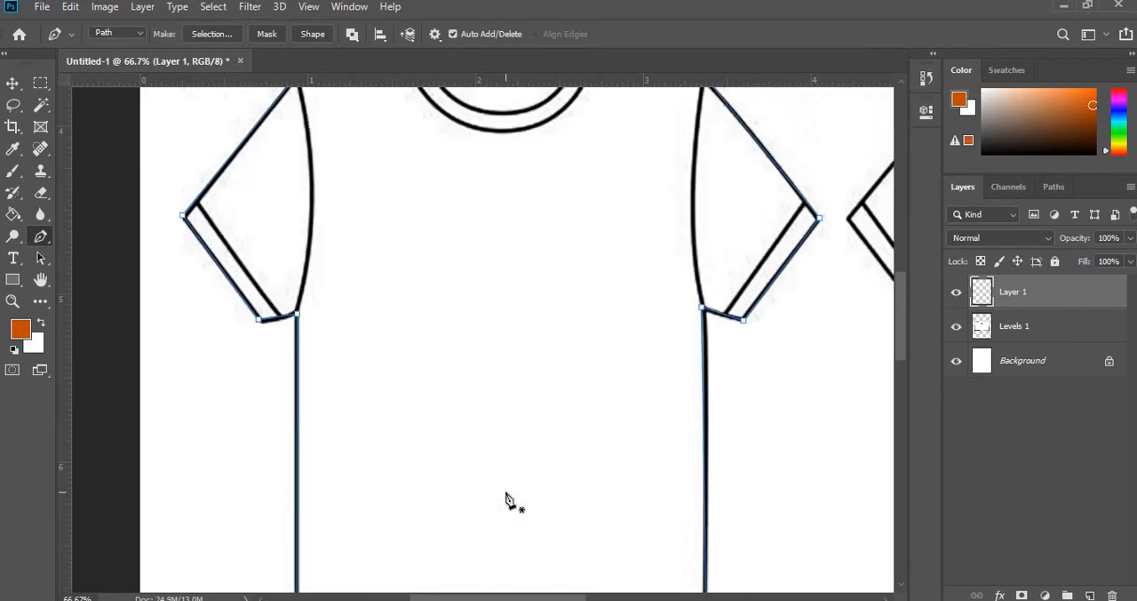
scroll(506, 498, up, 2)
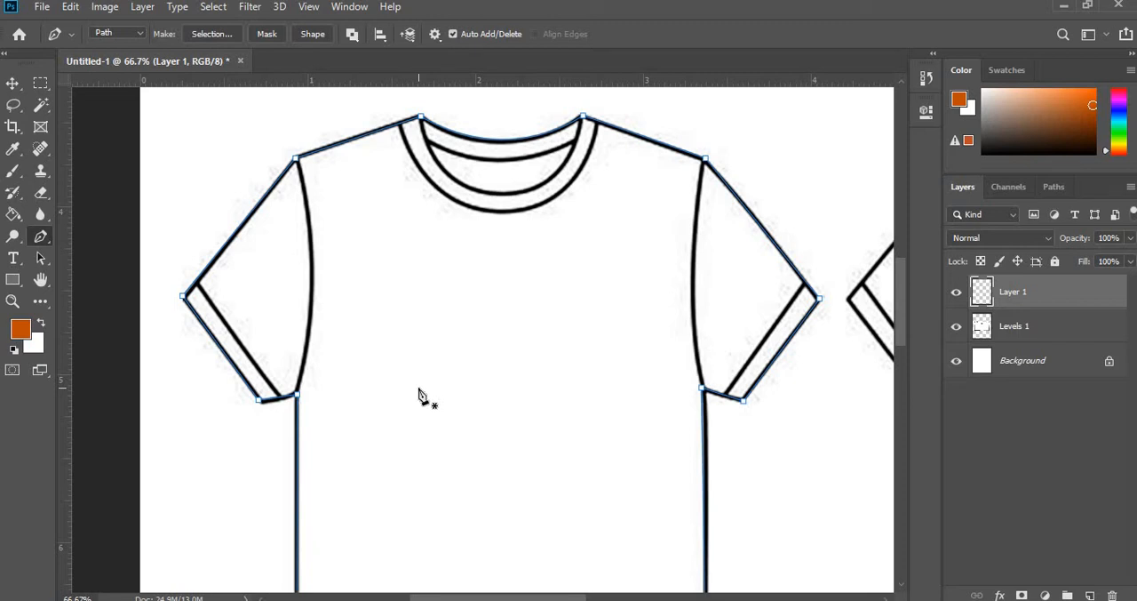
click(957, 326)
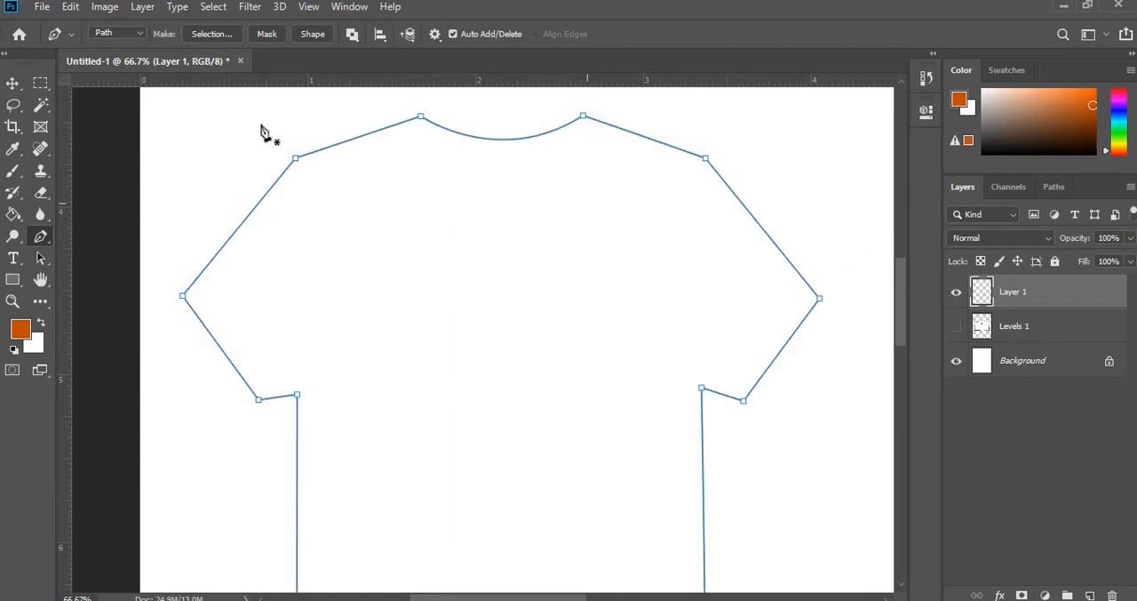
right_click(600, 130)
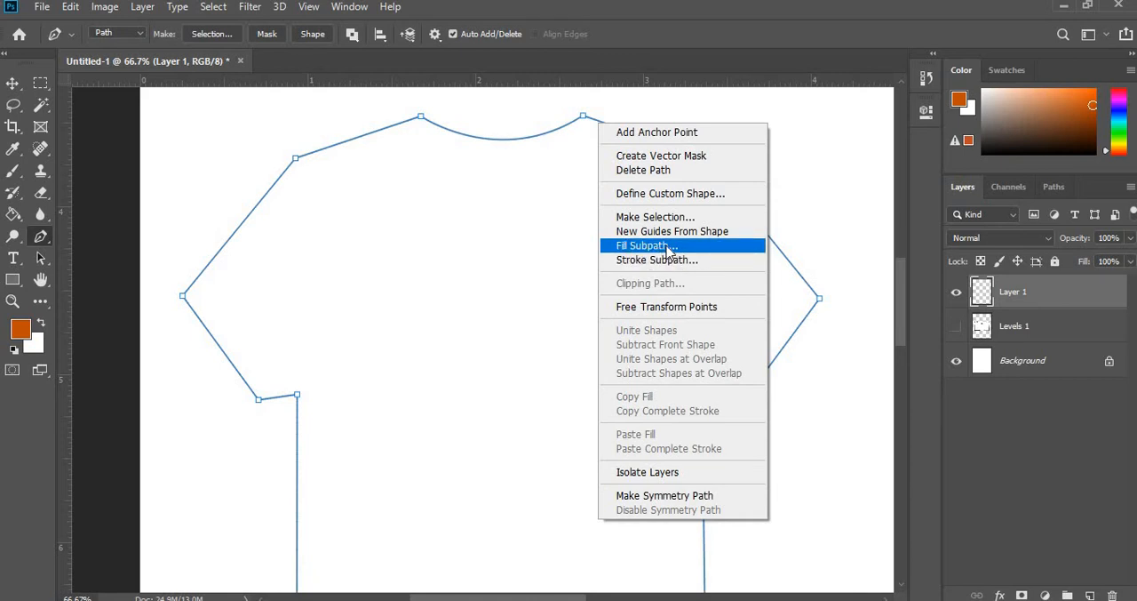
click(683, 259)
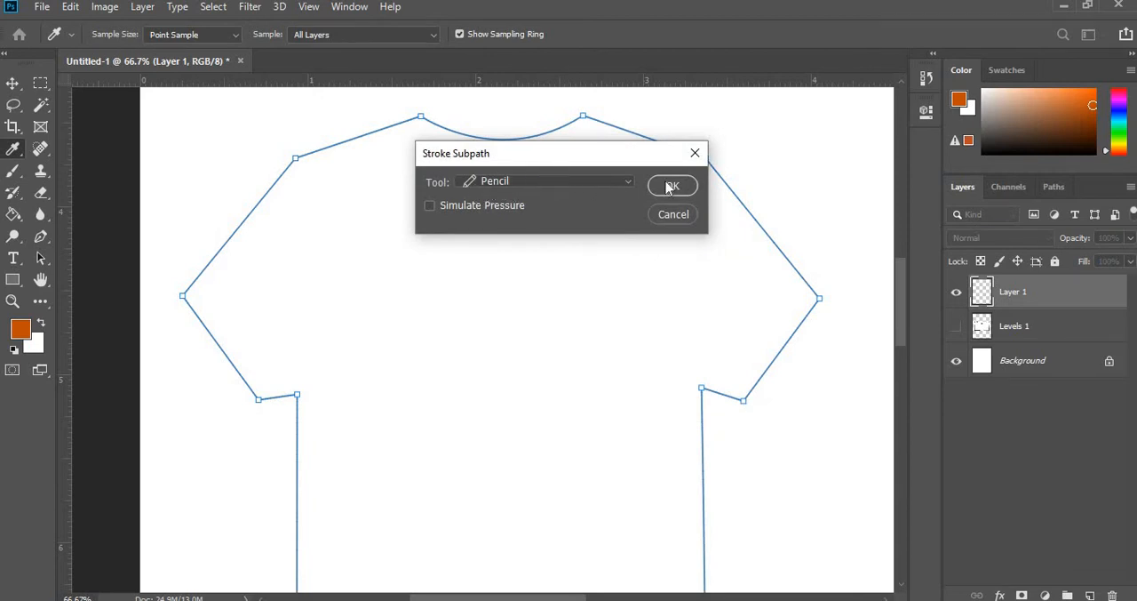
click(592, 182)
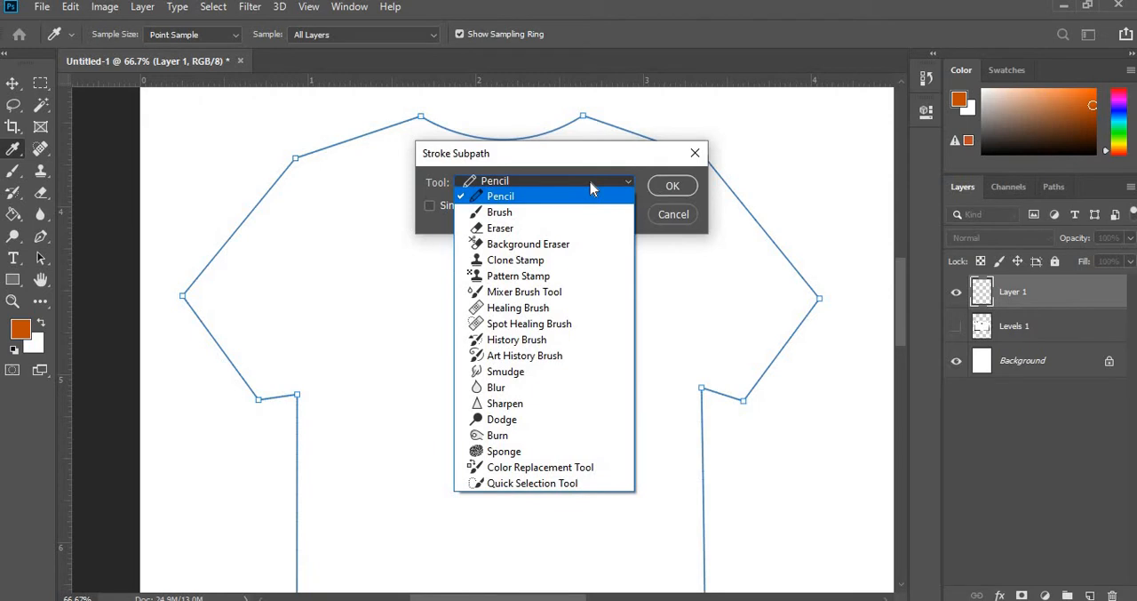
click(570, 212)
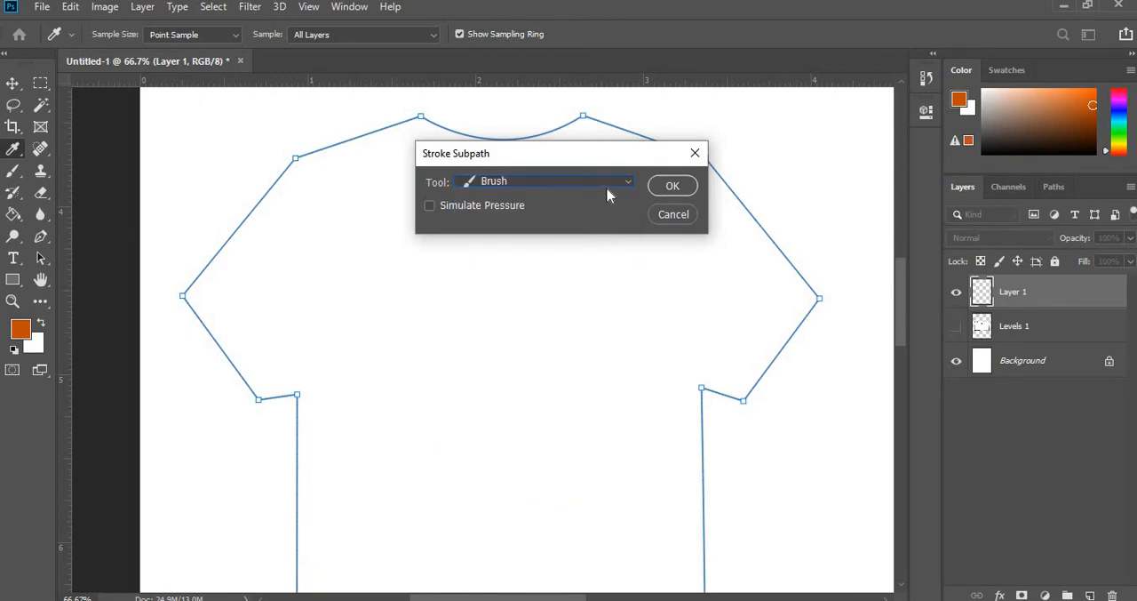
click(662, 219)
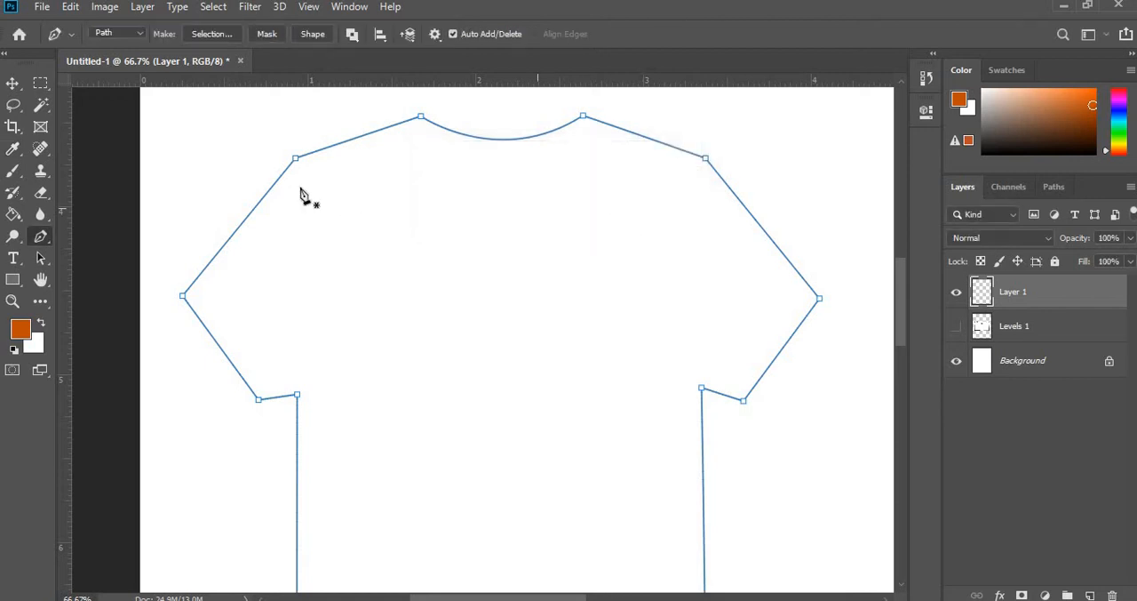
- Make the Levels 1 sketch layer visible and set the Eraser's size to 20 px
scroll(307, 213, up, 10)
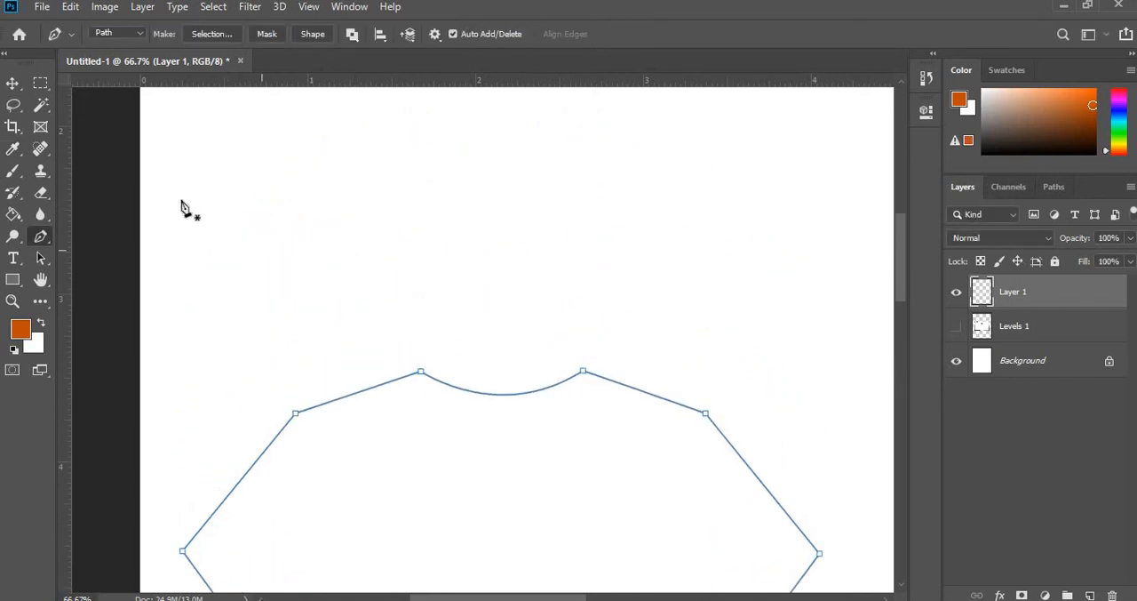
key(b)
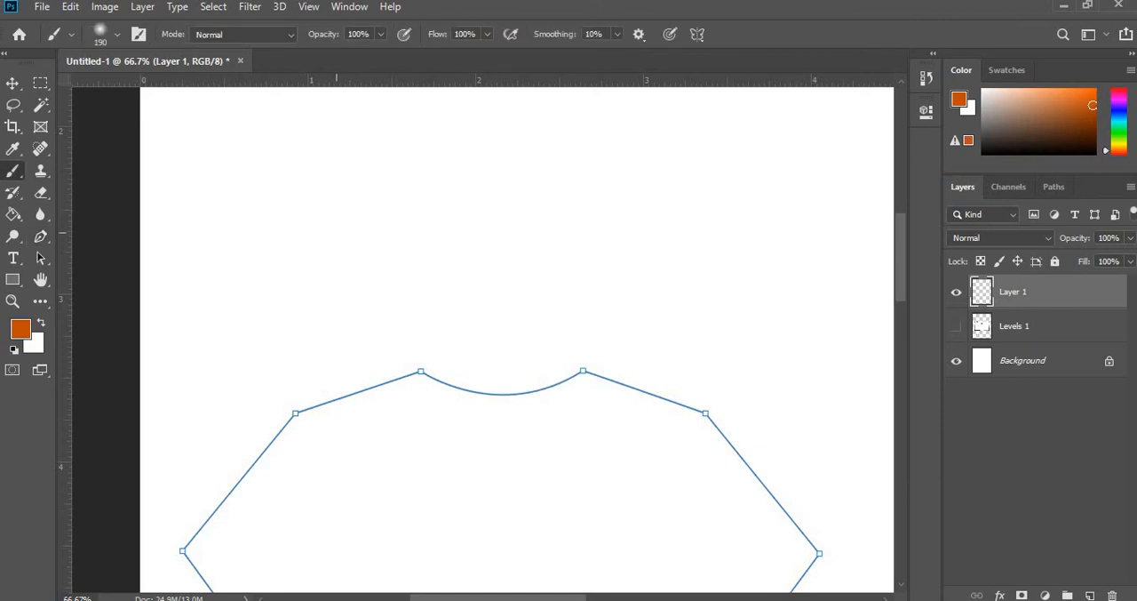
click(956, 326)
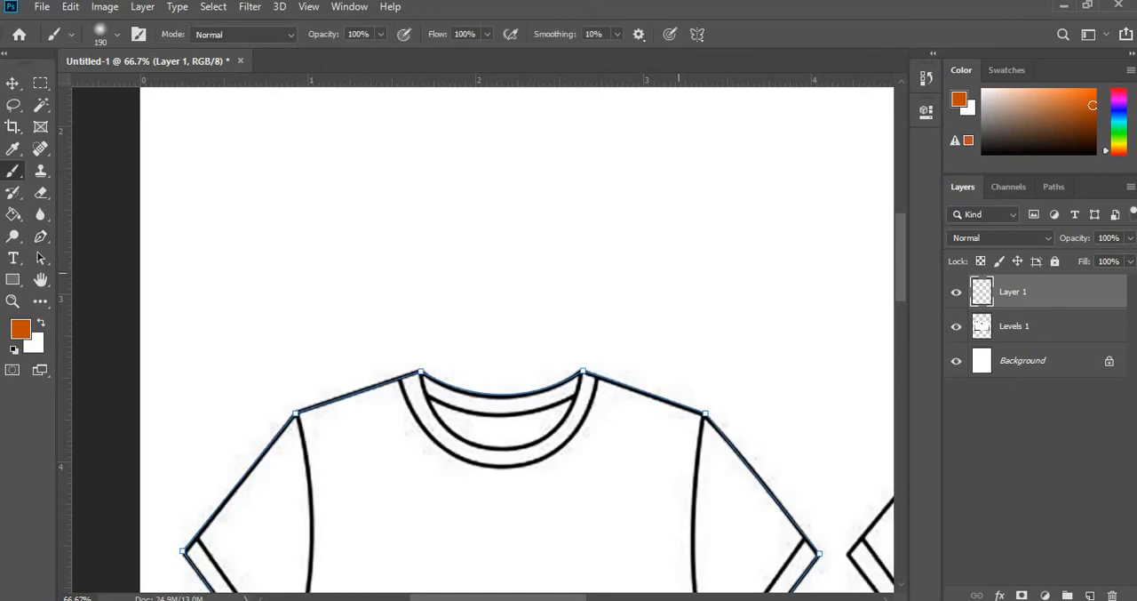
click(117, 33)
key(e)
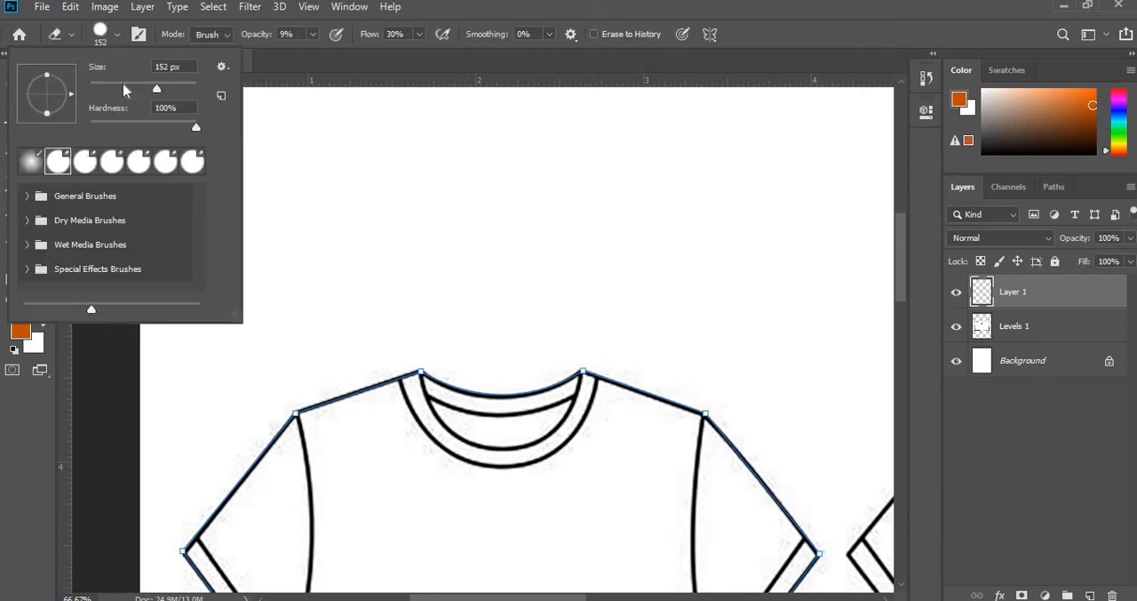
drag(159, 92, 99, 90)
click(420, 264)
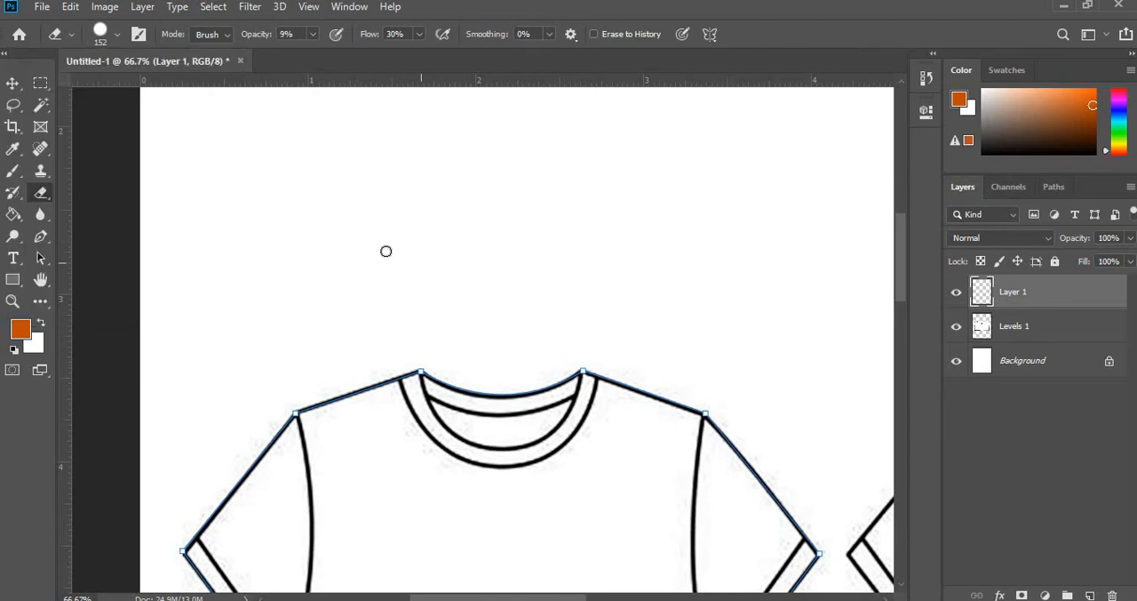
- Set the foreground colour to black and add a new empty layer above Layer 1
click(12, 332)
drag(388, 275, 345, 321)
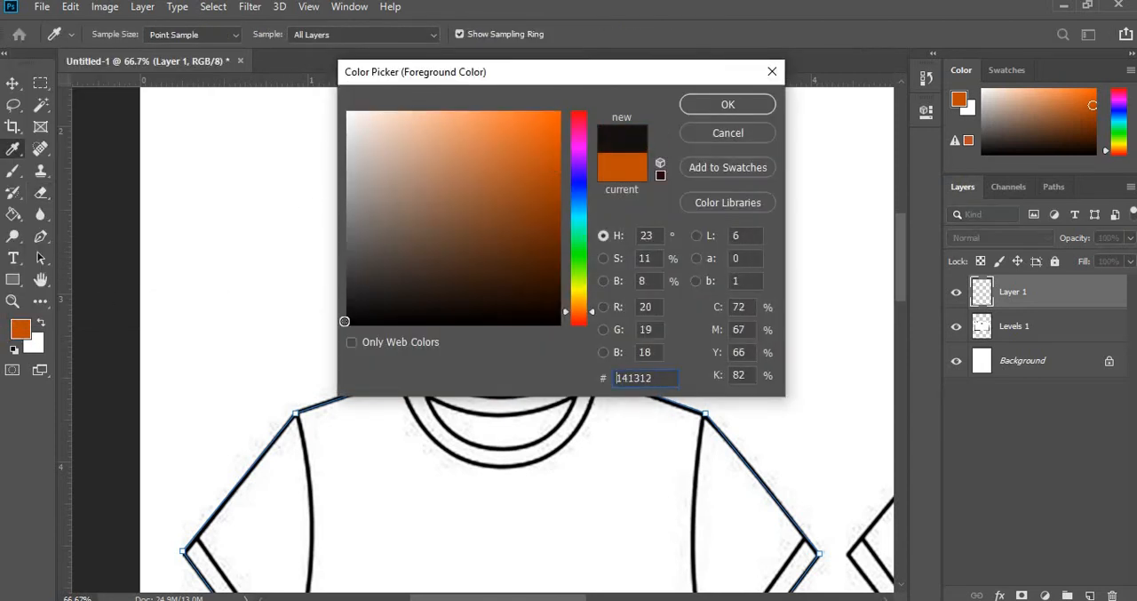
click(728, 104)
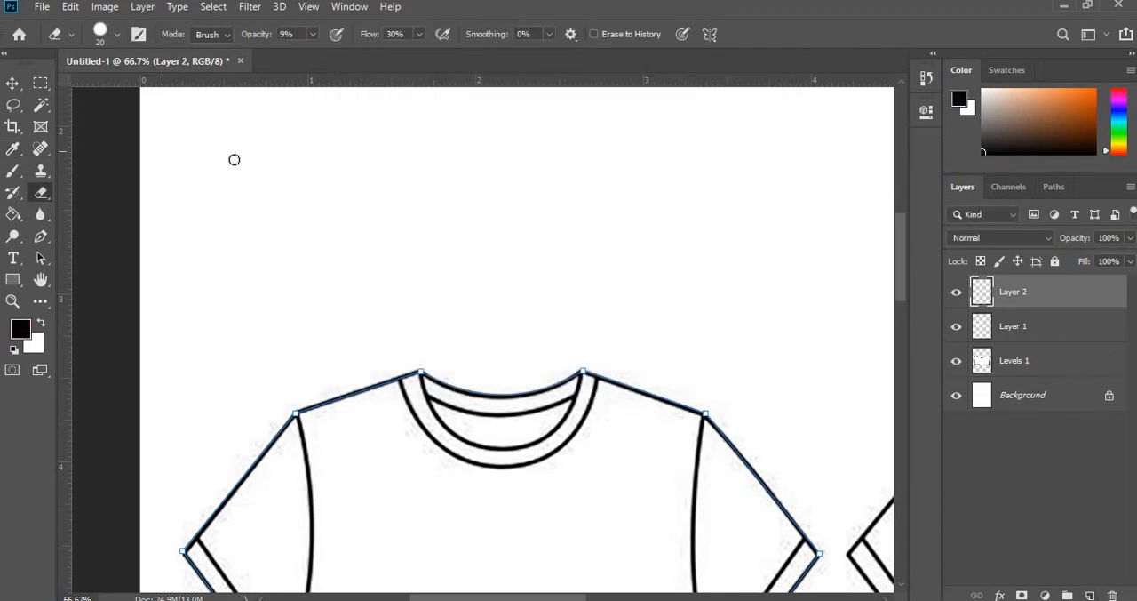
- Set the Eraser's size to 12 px
click(116, 36)
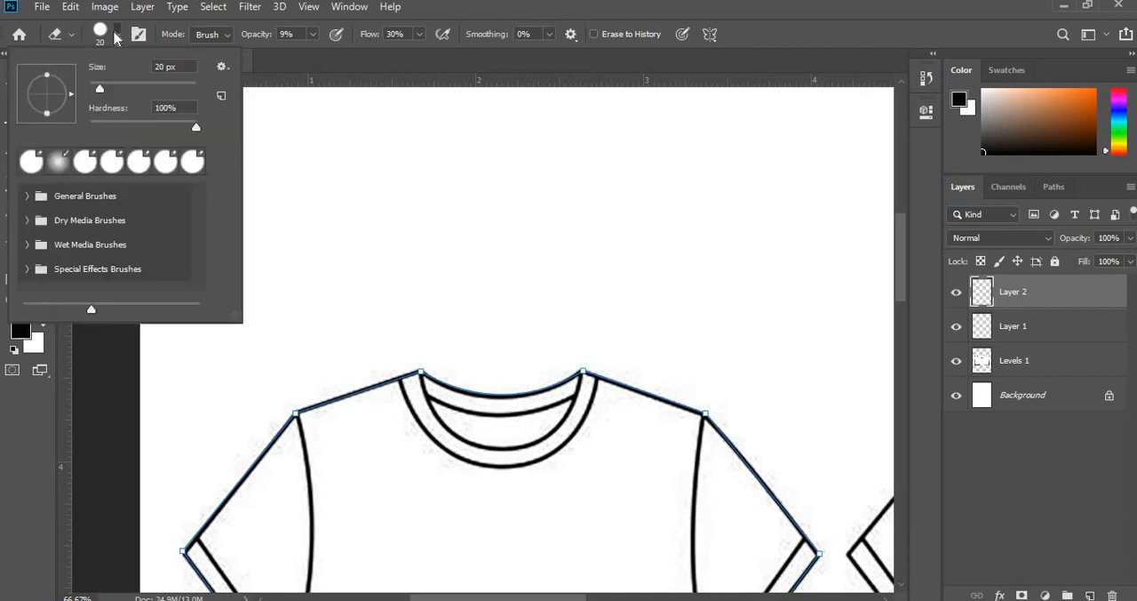
click(116, 36)
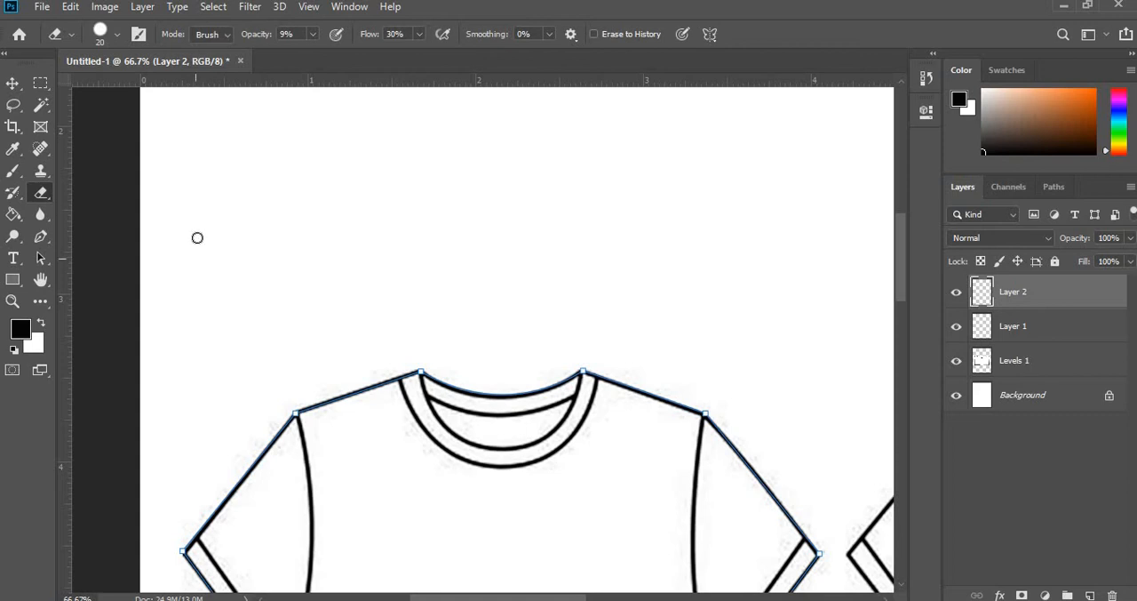
key(b)
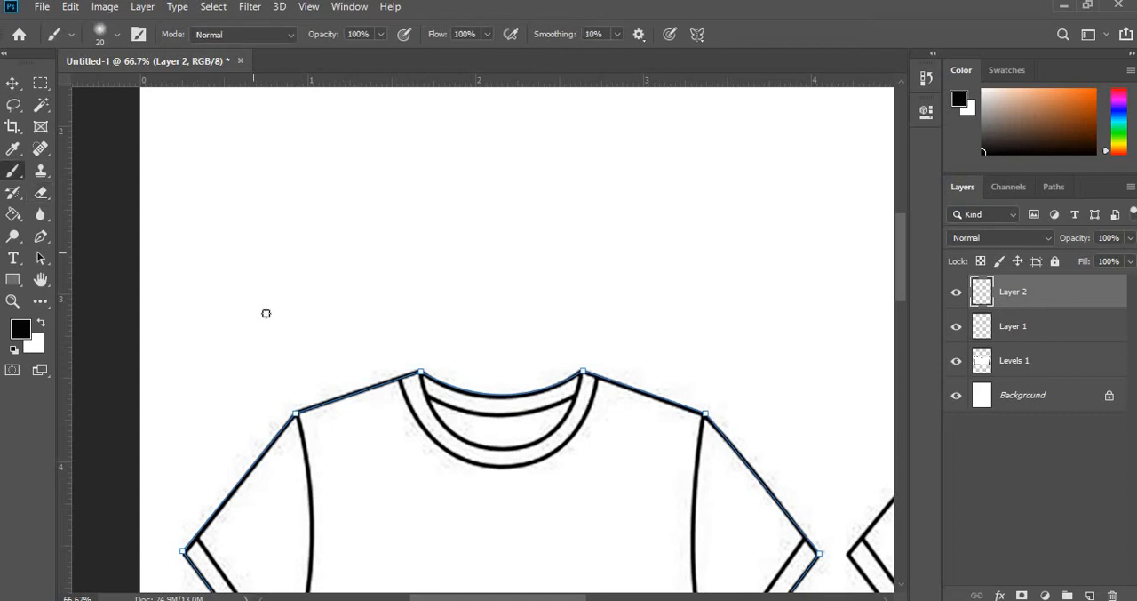
right_click(12, 174)
click(112, 35)
key(e)
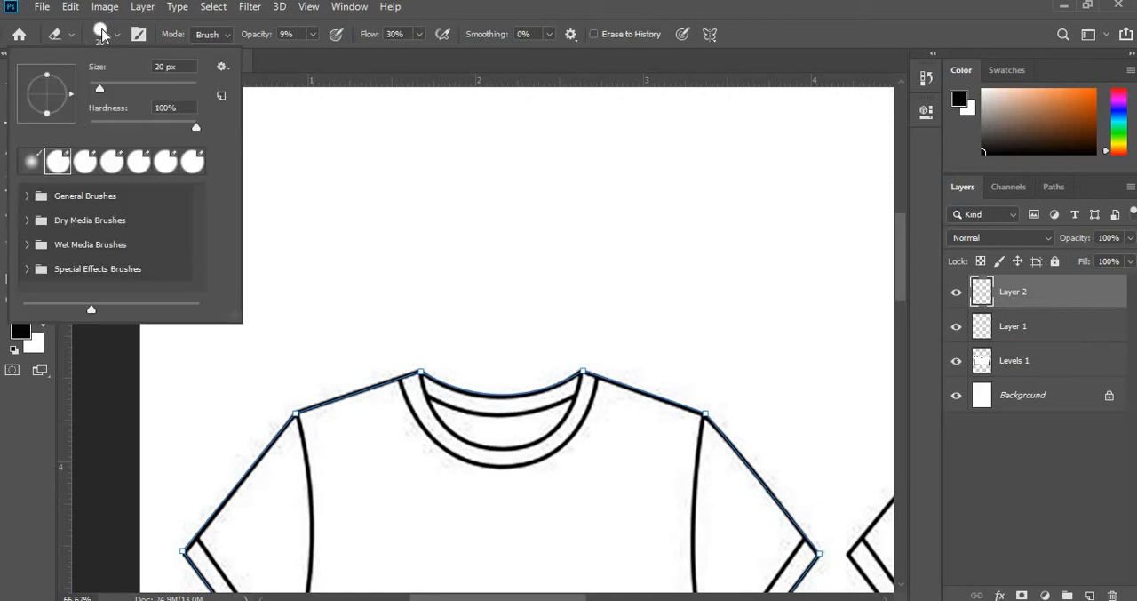
drag(97, 89, 94, 89)
click(411, 324)
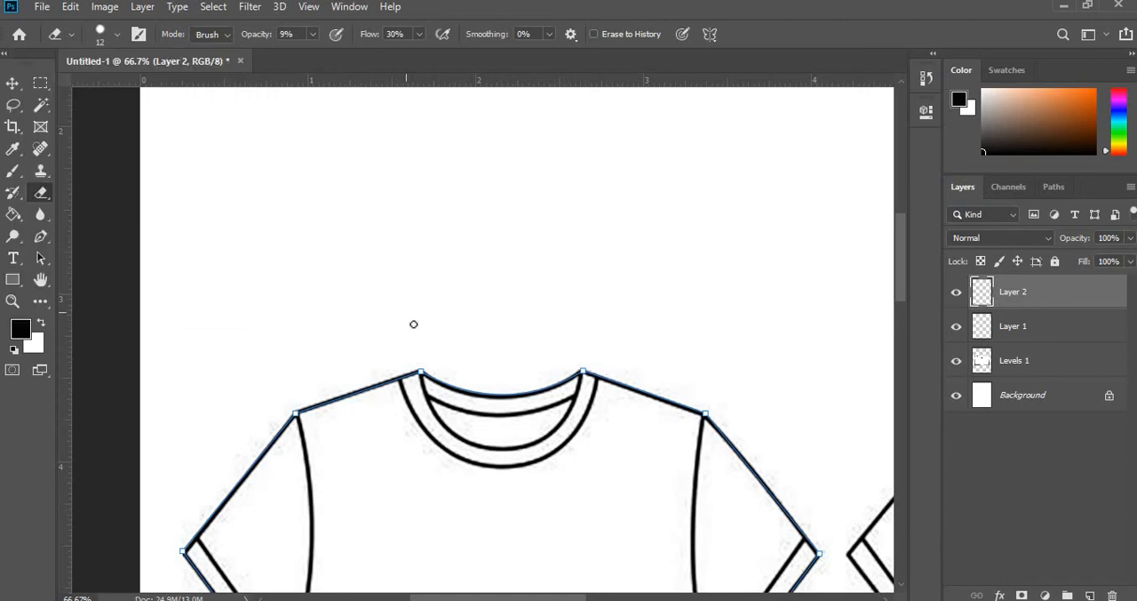
- Paint a short black test stroke with the soft 20 px Brush on Layer 2, above the shirt's left shoulder
click(15, 172)
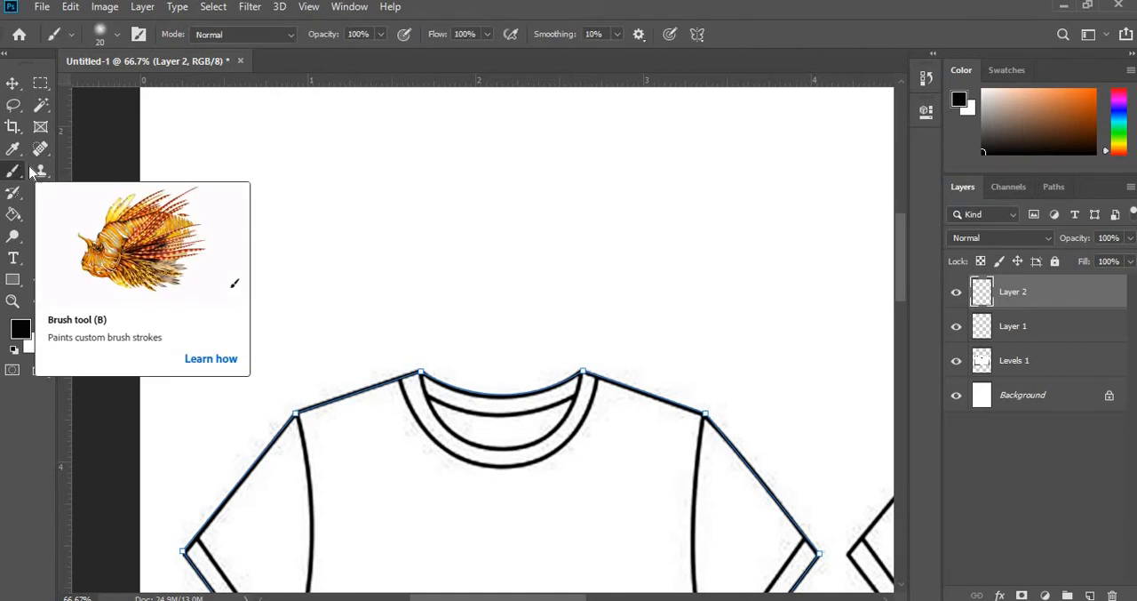
drag(265, 179, 364, 231)
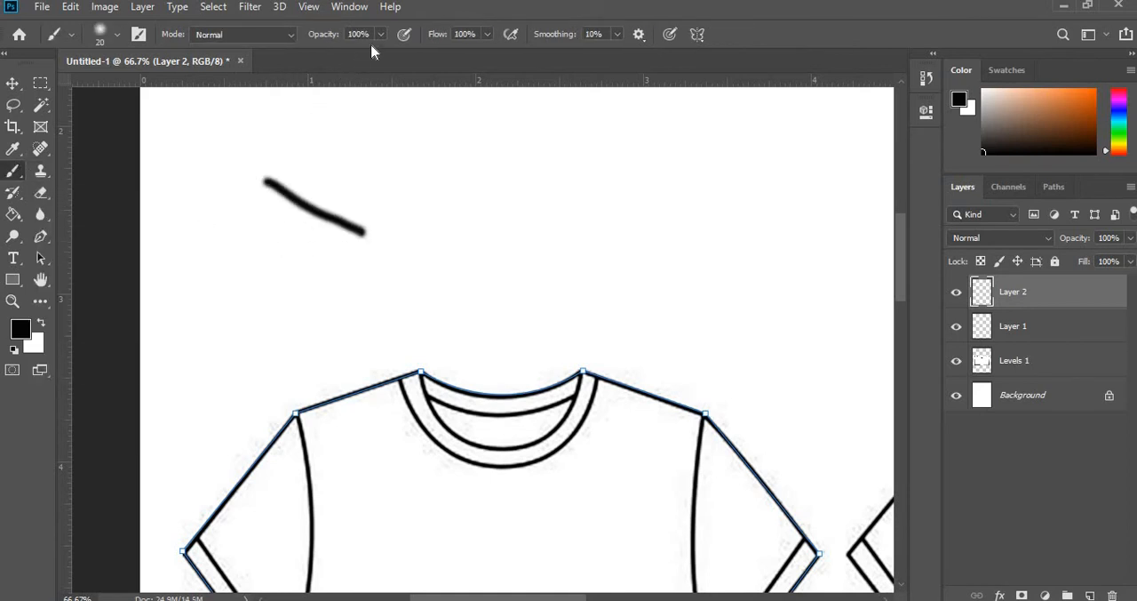
click(114, 37)
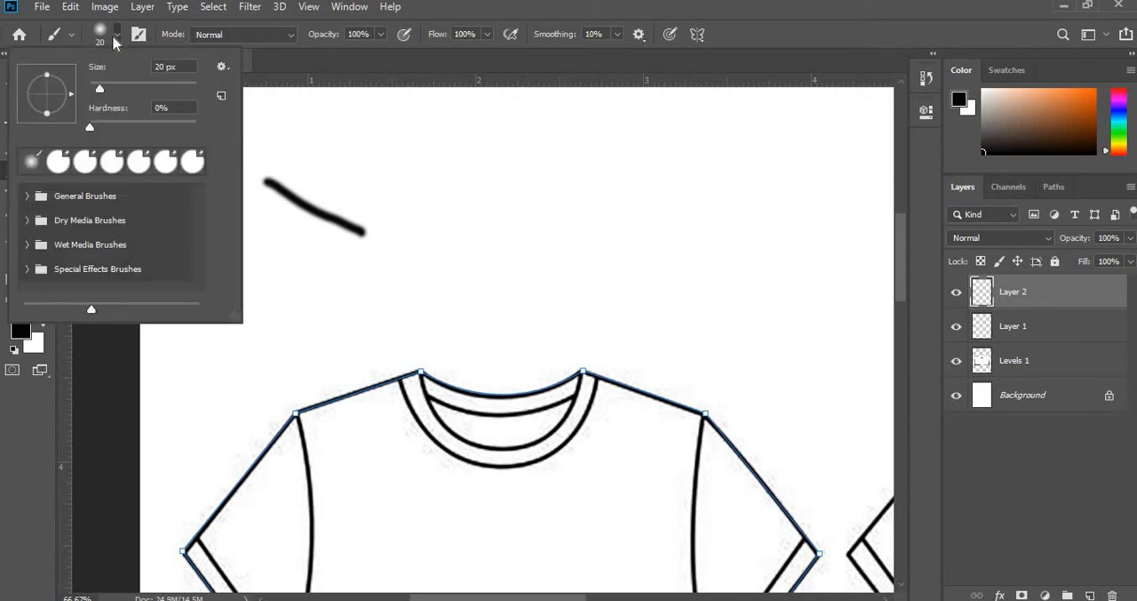
click(114, 38)
click(70, 37)
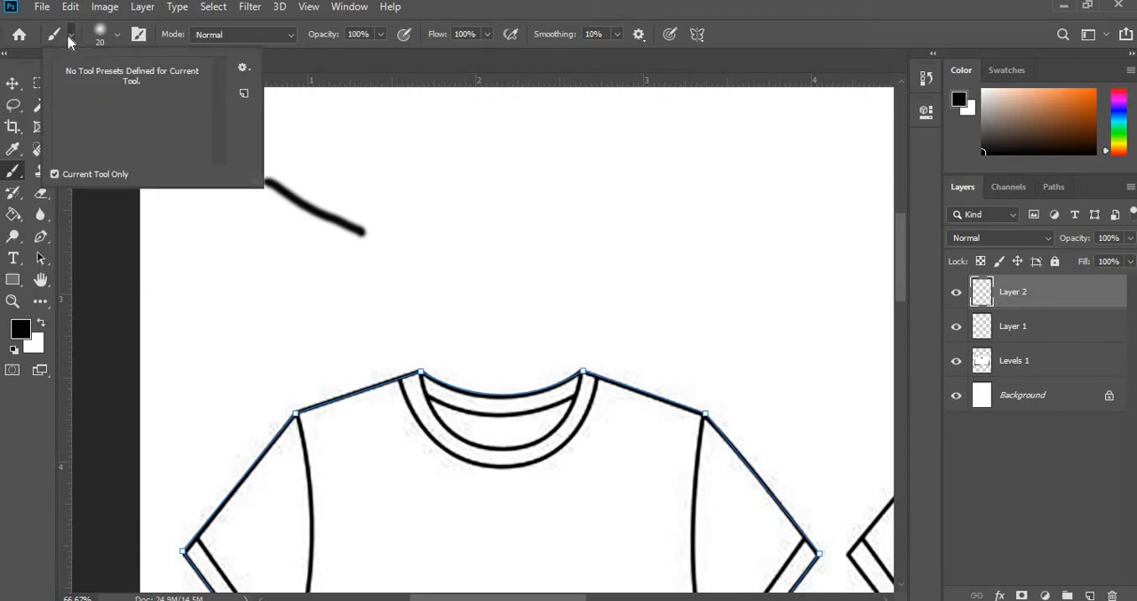
click(70, 38)
click(51, 35)
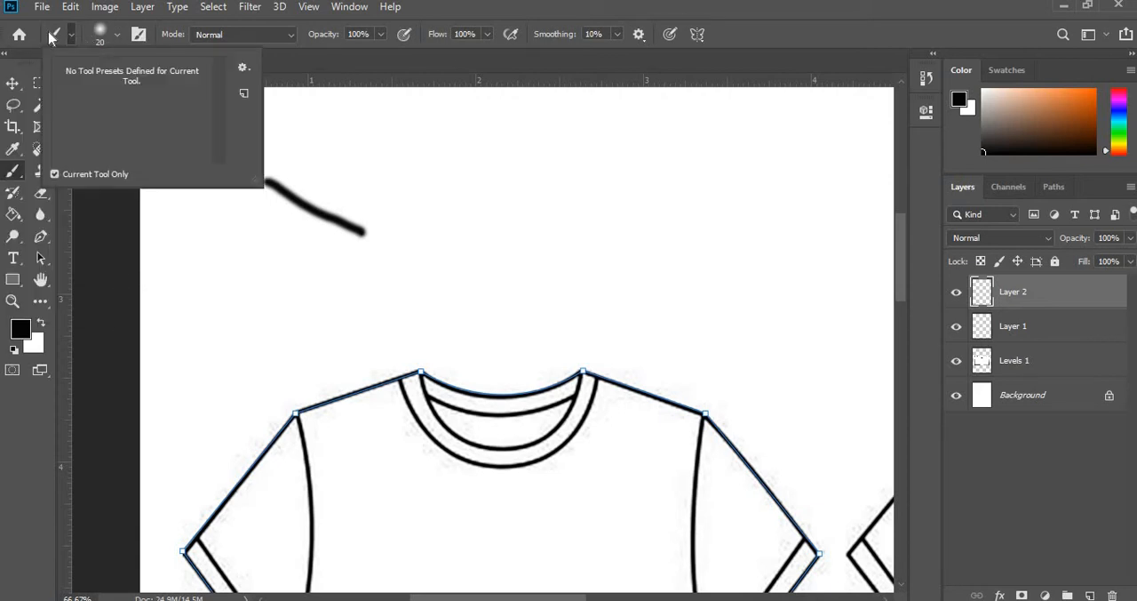
click(115, 34)
click(58, 161)
key(e)
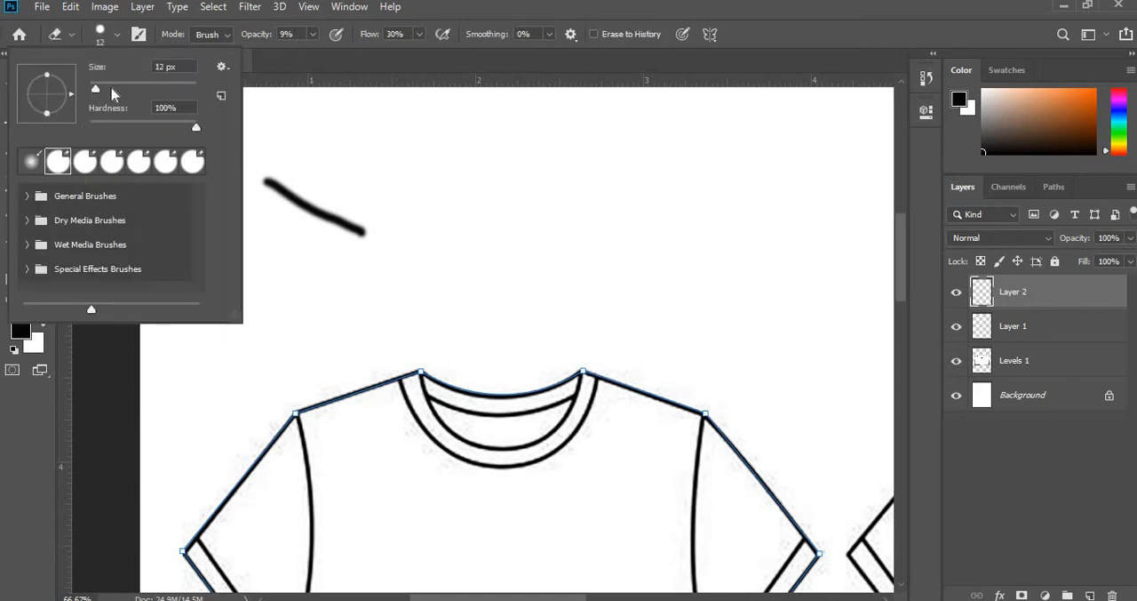
click(114, 37)
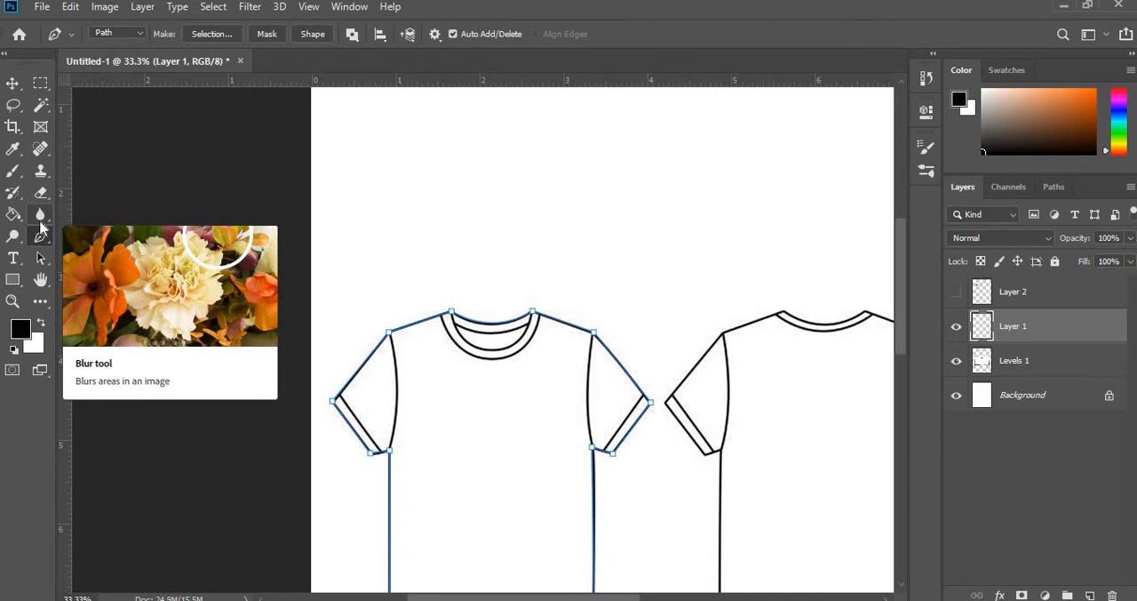
- Try several brush tips in Brush Settings for the Brush tool and choose the hard round 123 px tip
key(b)
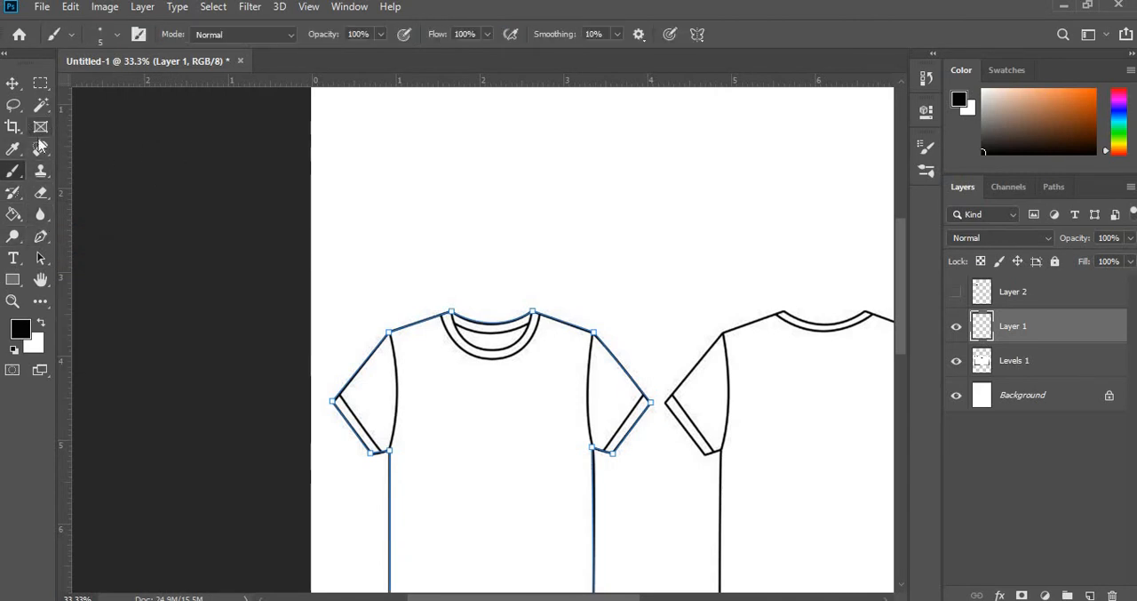
click(20, 179)
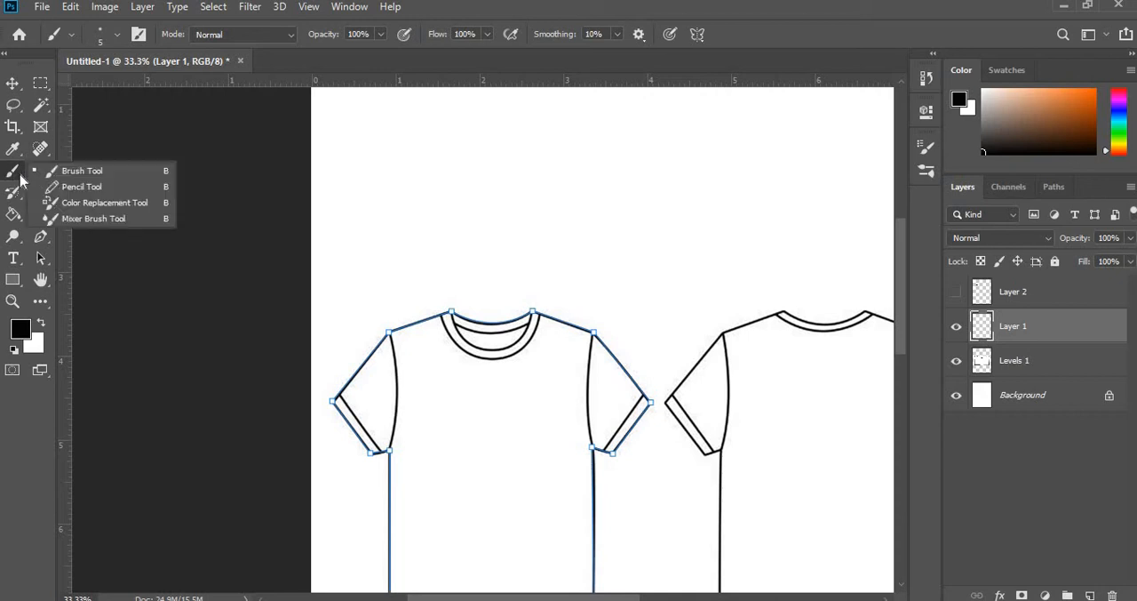
click(44, 170)
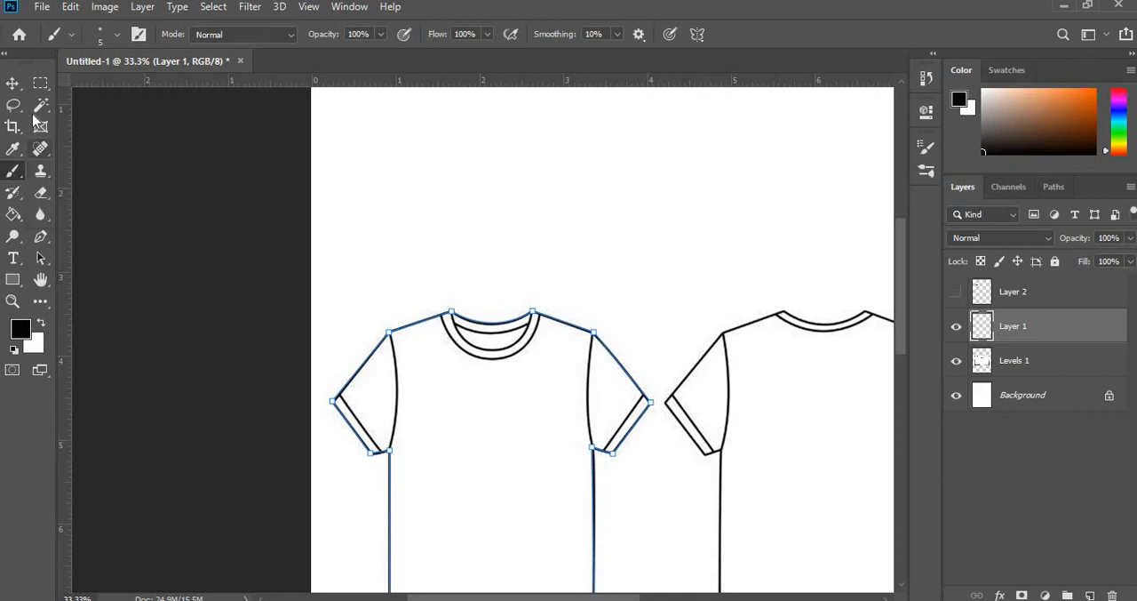
click(138, 35)
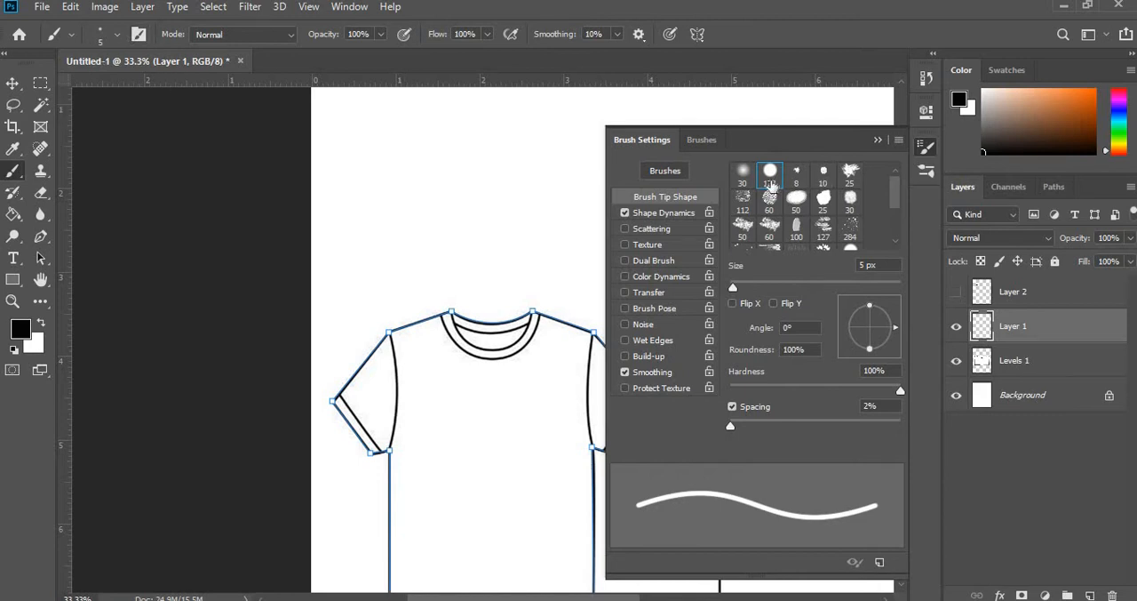
click(742, 175)
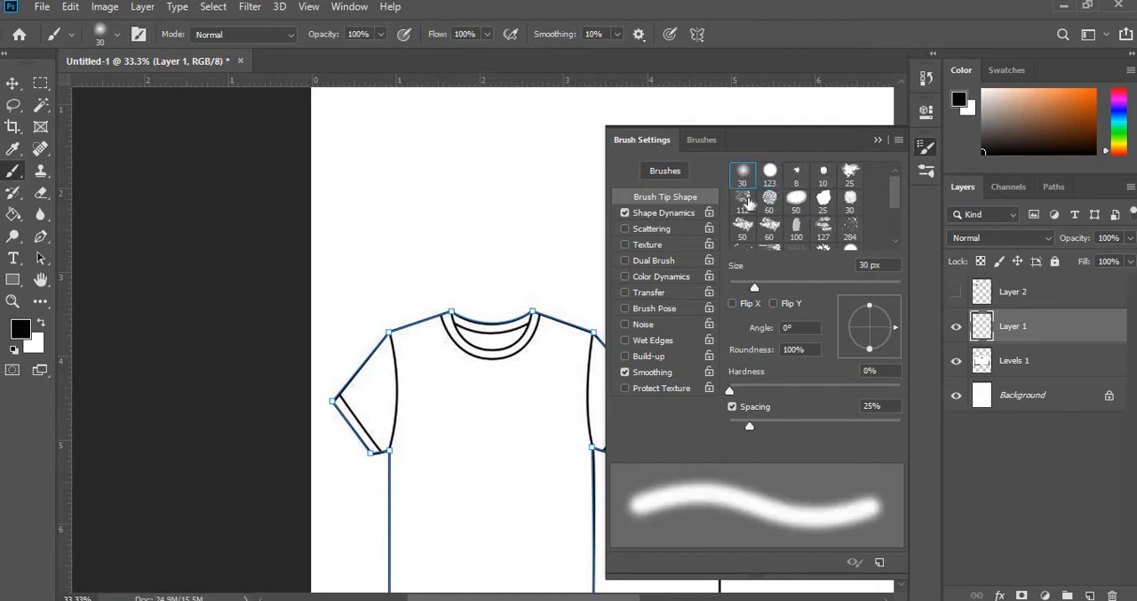
click(744, 197)
click(771, 198)
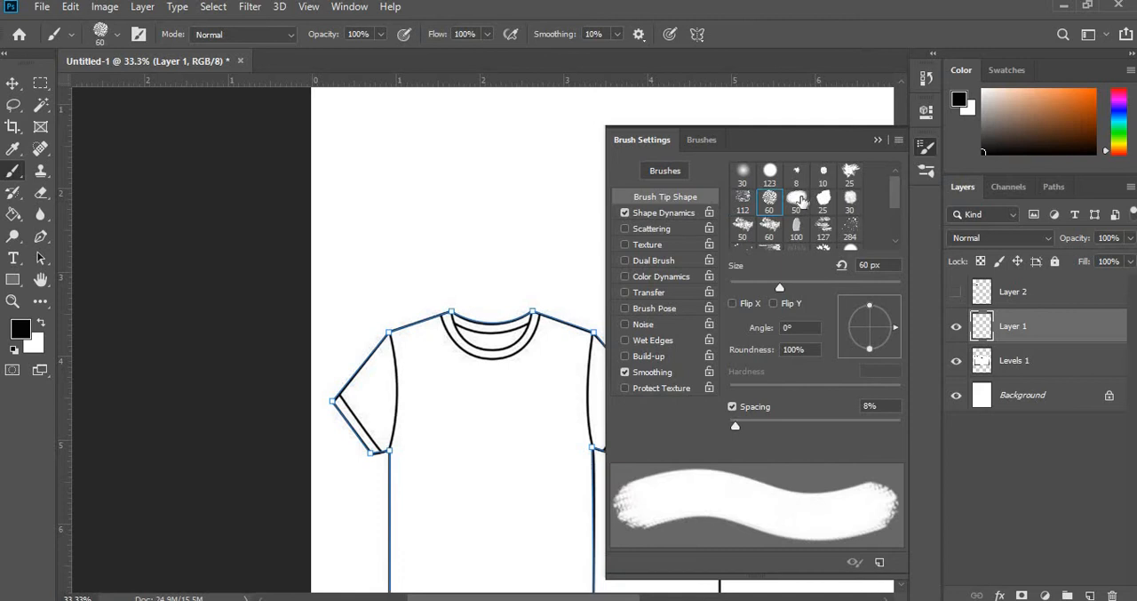
click(797, 198)
click(769, 174)
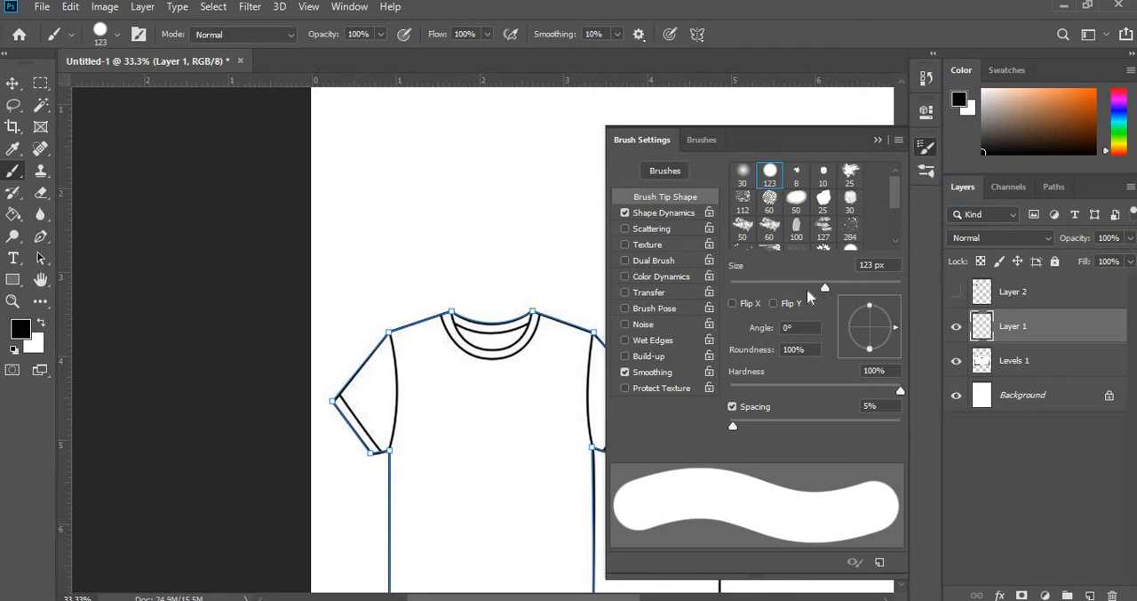
- Set the hard round brush's size to 5 px, undoing the test strokes painted above the neckline
drag(445, 222, 528, 238)
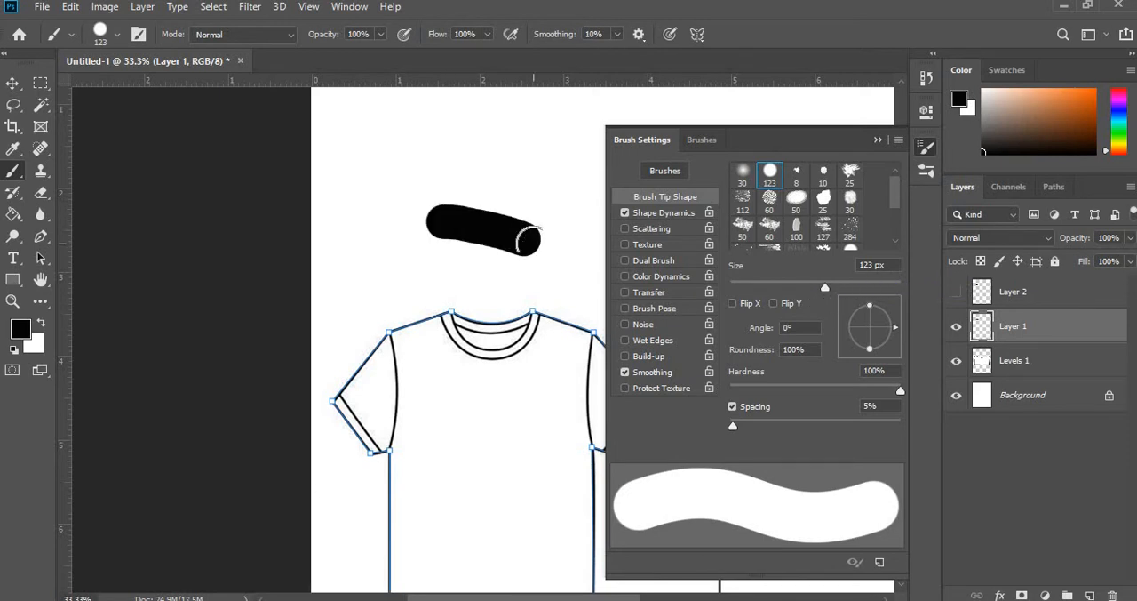
key(ctrl+z)
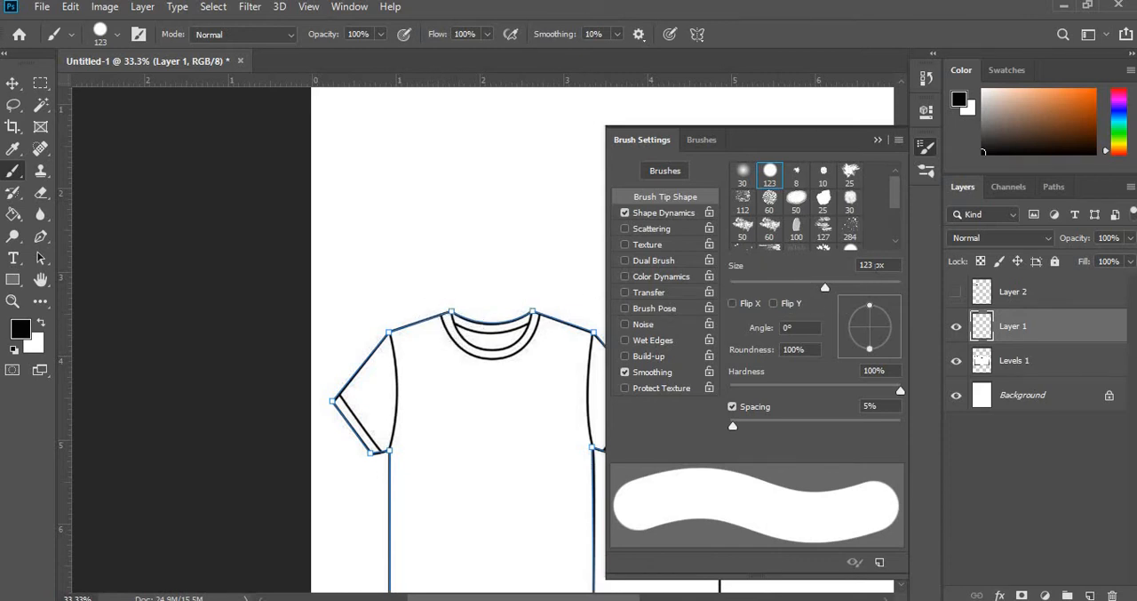
click(870, 265)
text(5)
key(Return)
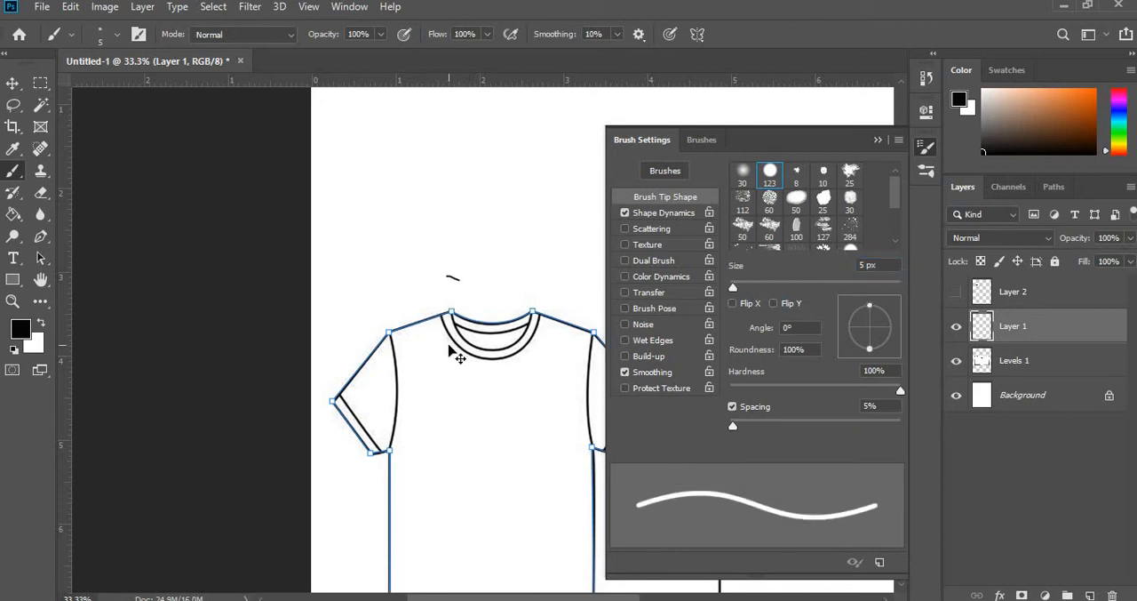
key(ctrl+z)
- Try a short 5 px brush stroke inside the collar to compare it with the sketch lines, and undo it
scroll(453, 351, up, 6)
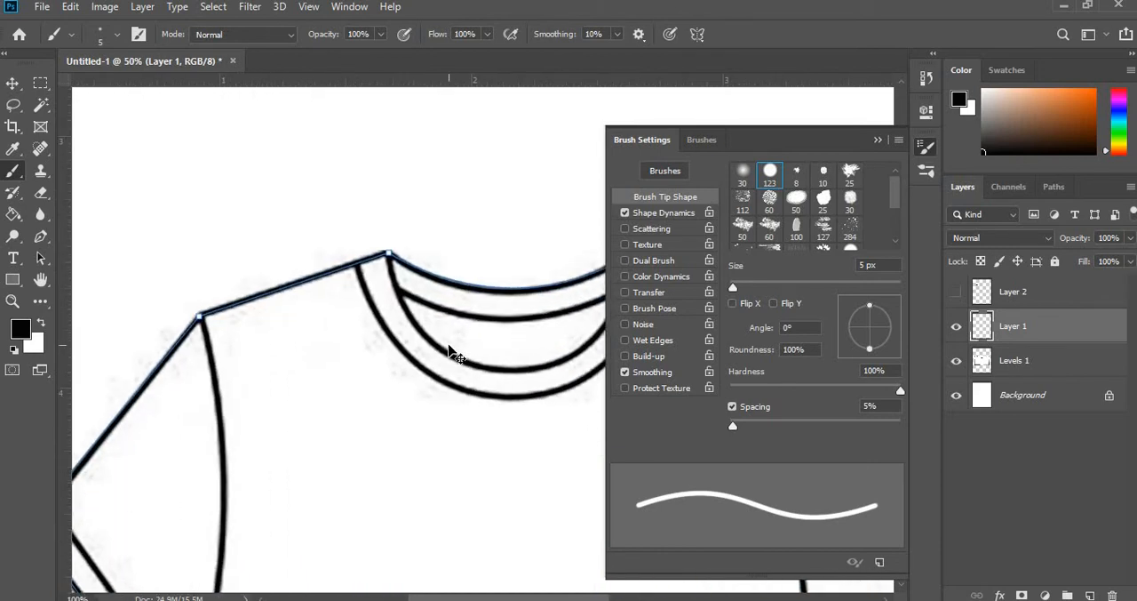
drag(409, 373, 462, 380)
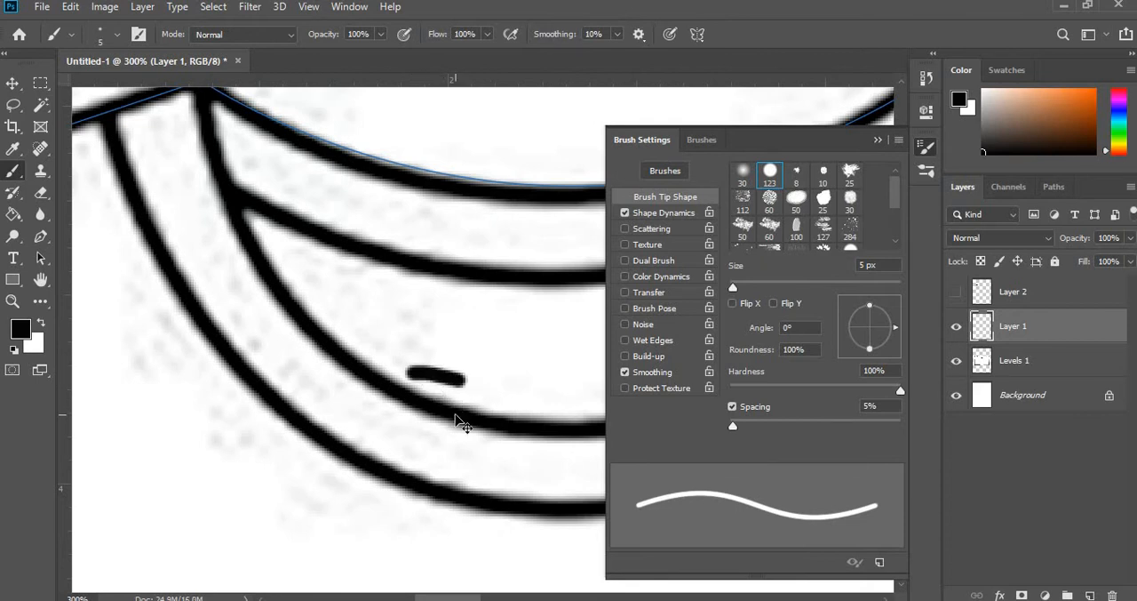
key(ctrl+z)
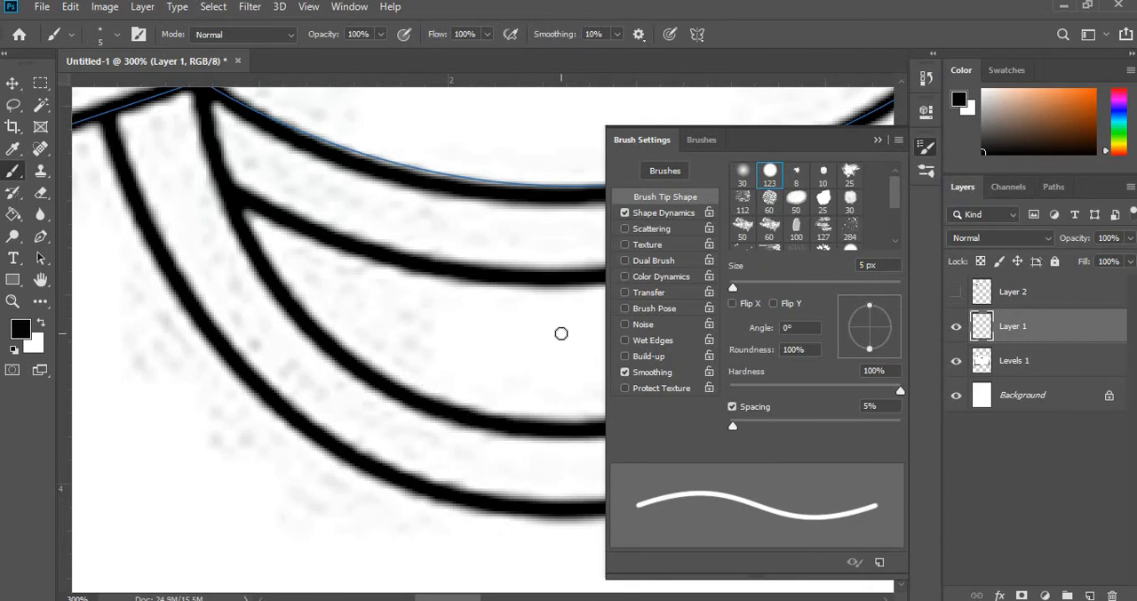
key(ctrl+minus)
key(ctrl+minus)
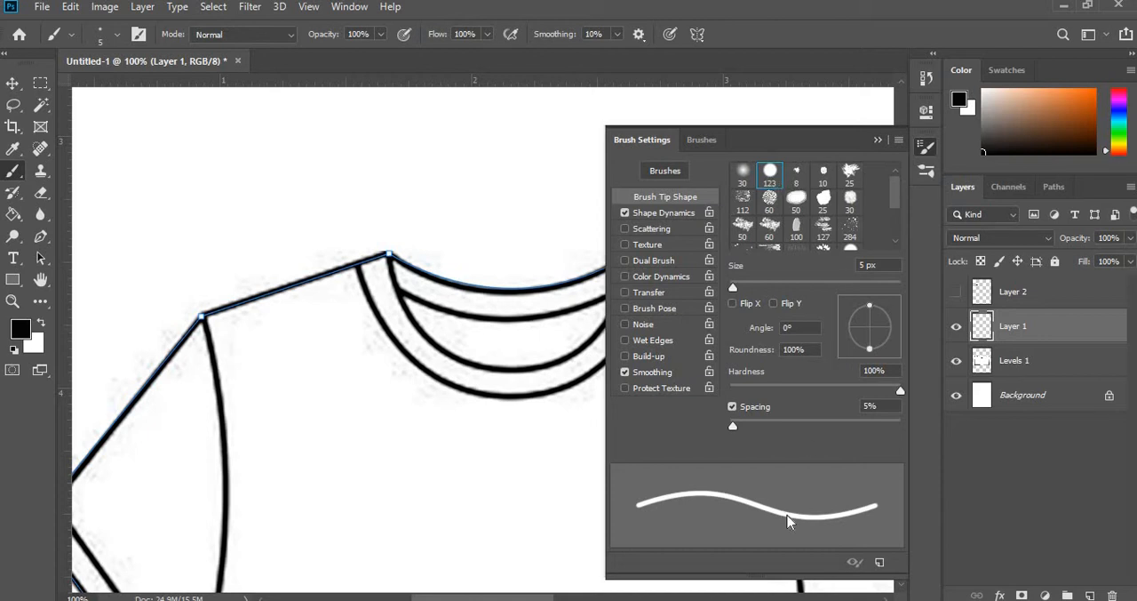
- Close the Brush Settings and hide the Levels 1 sketch layer
click(878, 140)
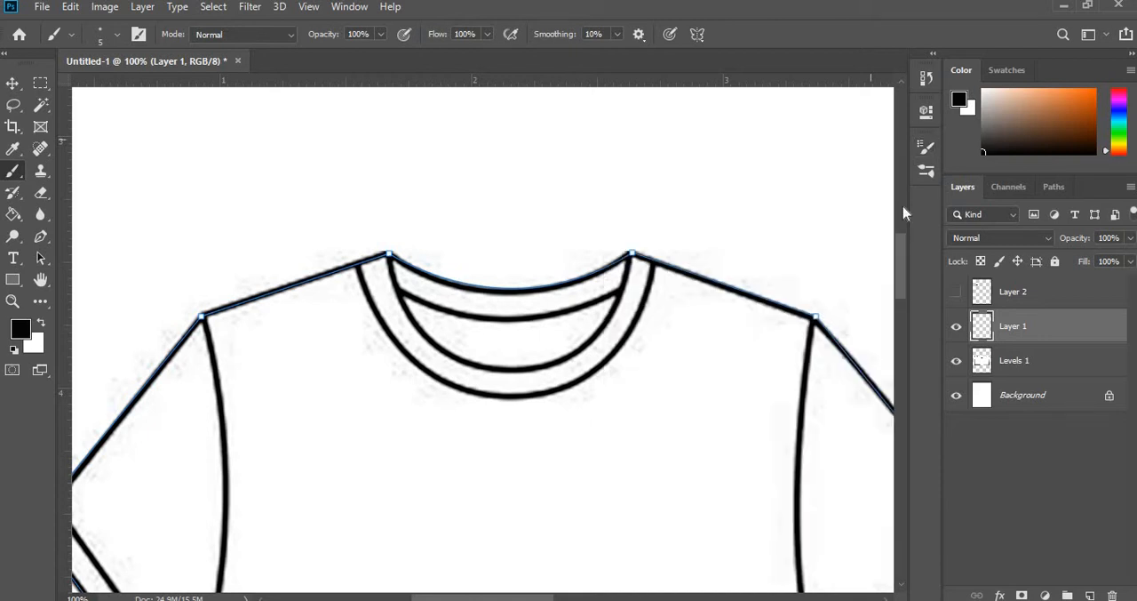
click(956, 365)
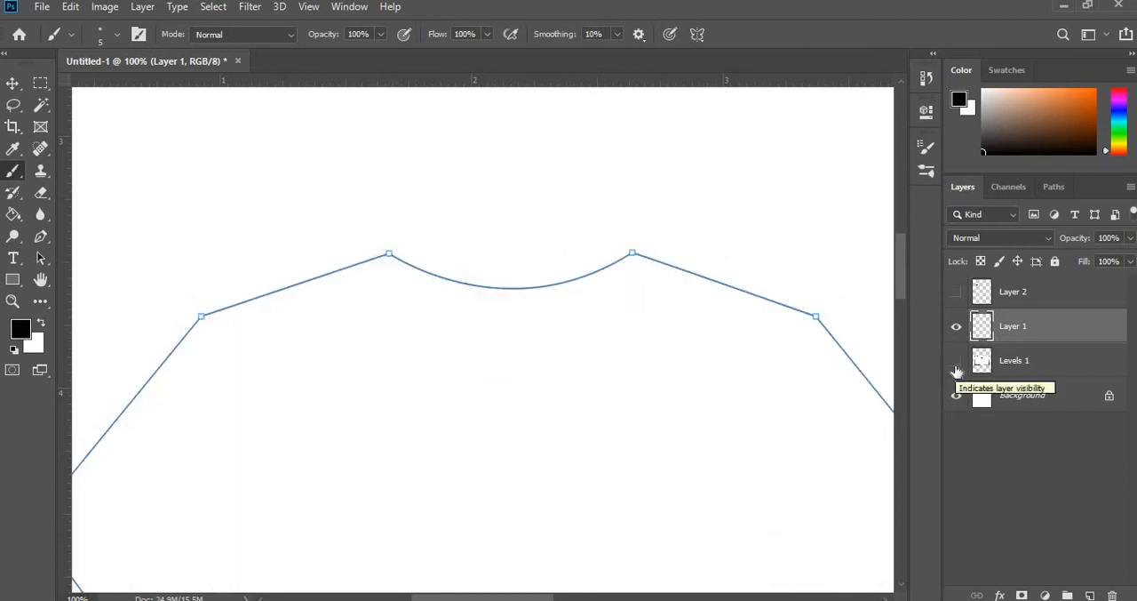
click(956, 366)
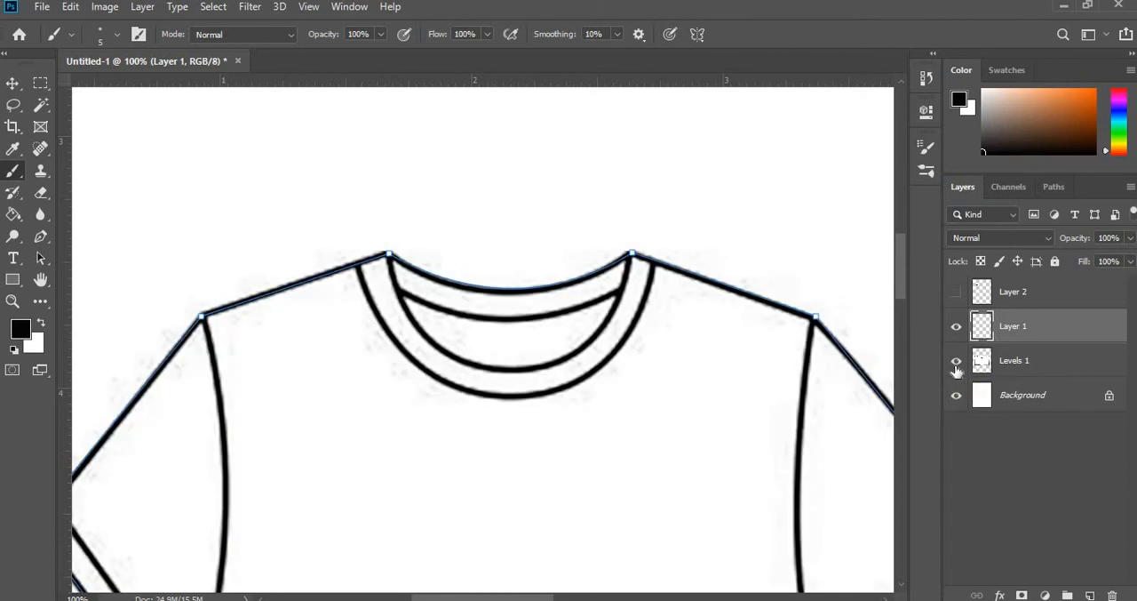
click(956, 365)
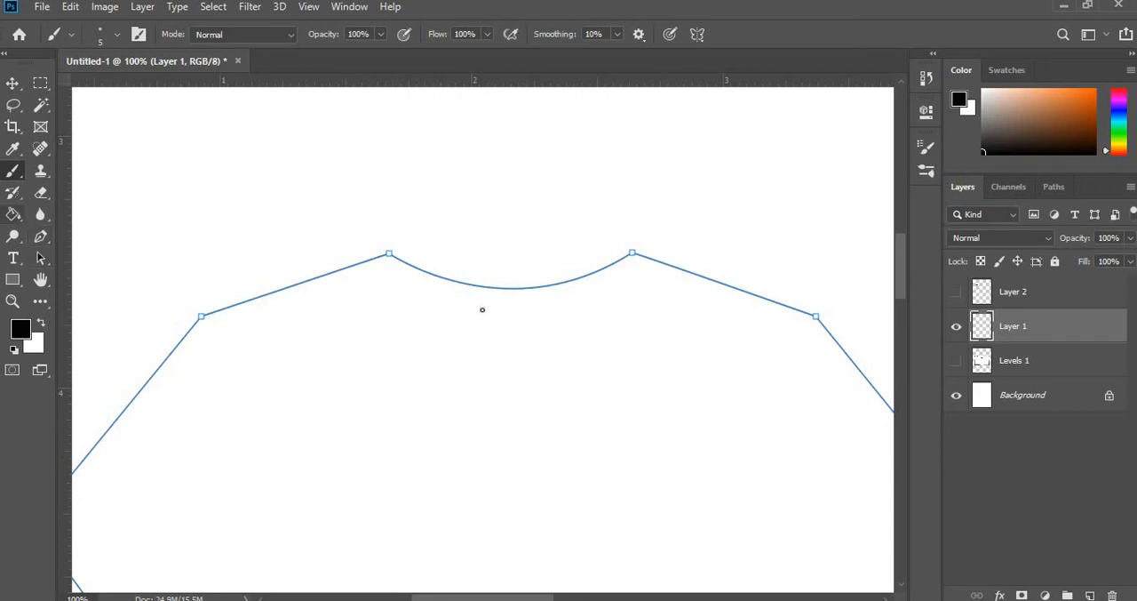
- Stroke the T-shirt outline subpath with the Brush tool, leaving Simulate Pressure off
key(p)
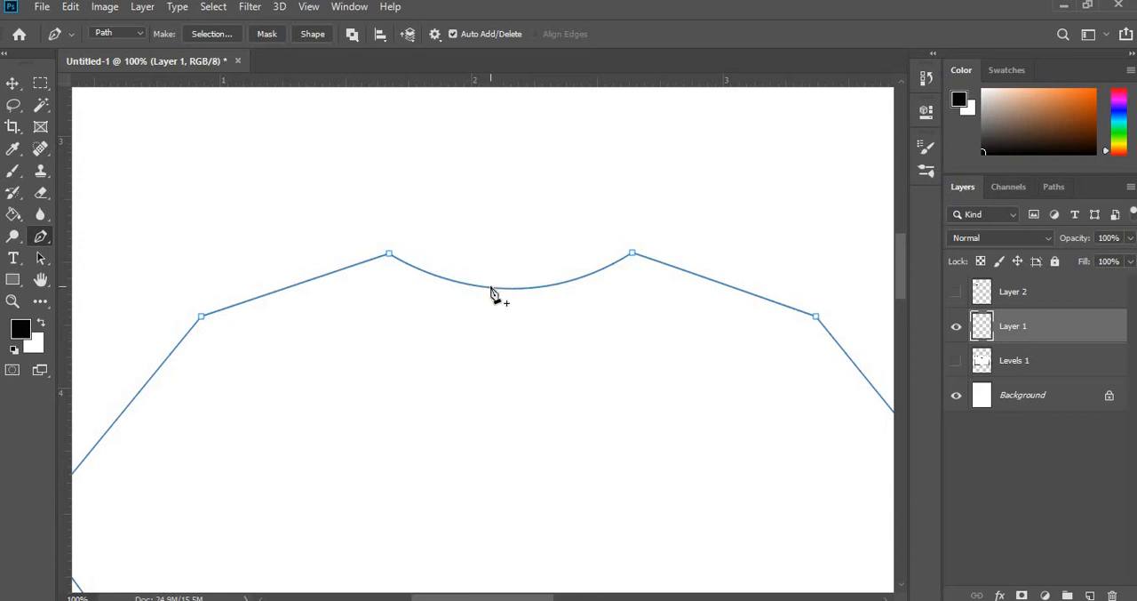
right_click(494, 294)
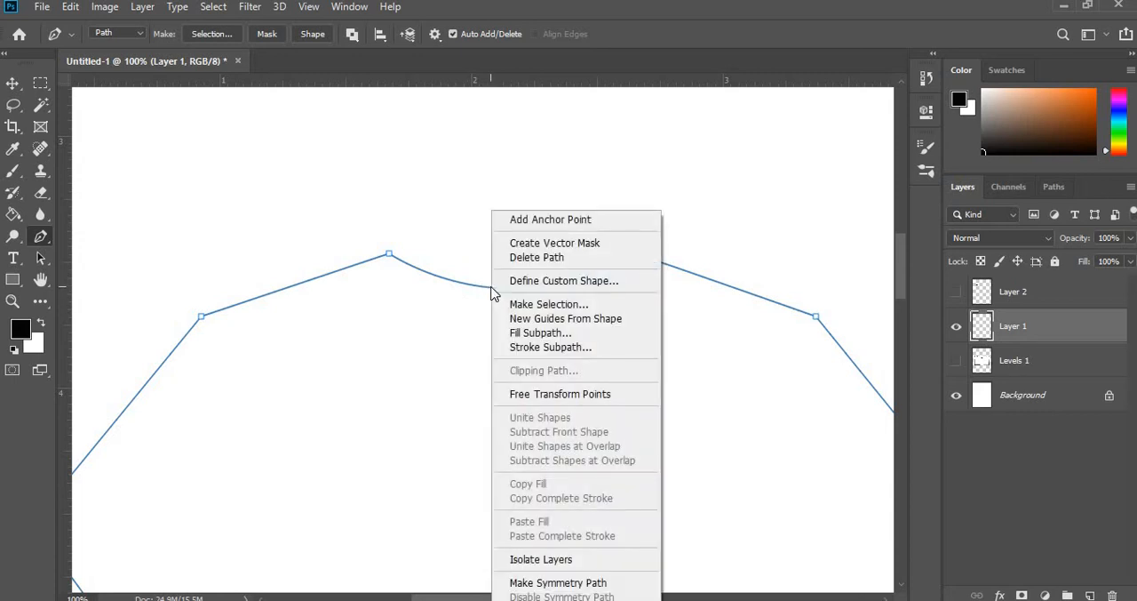
click(544, 348)
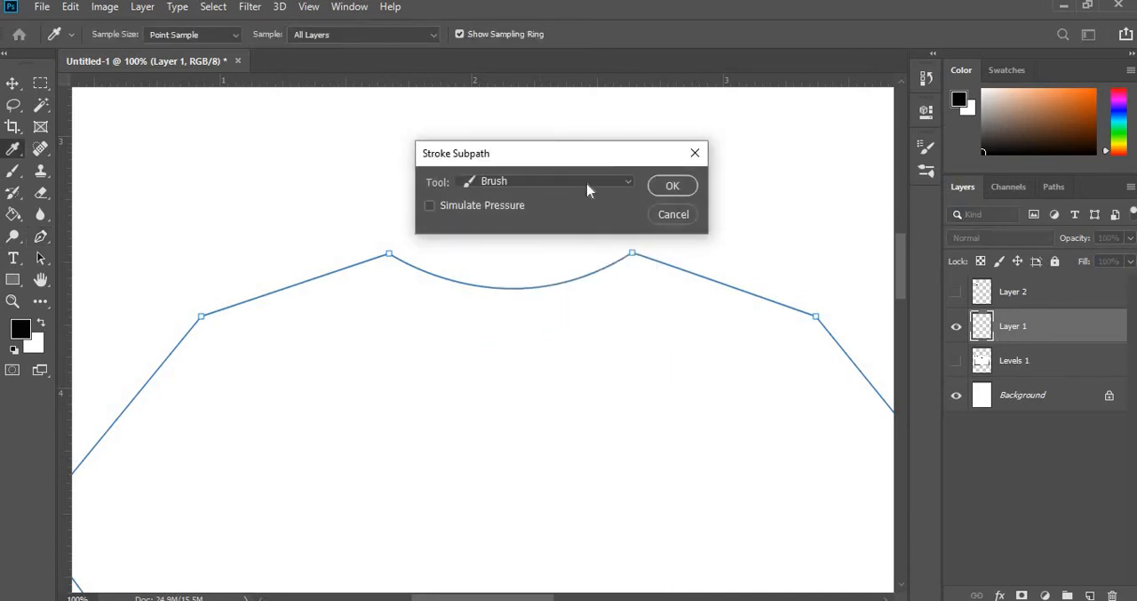
click(633, 184)
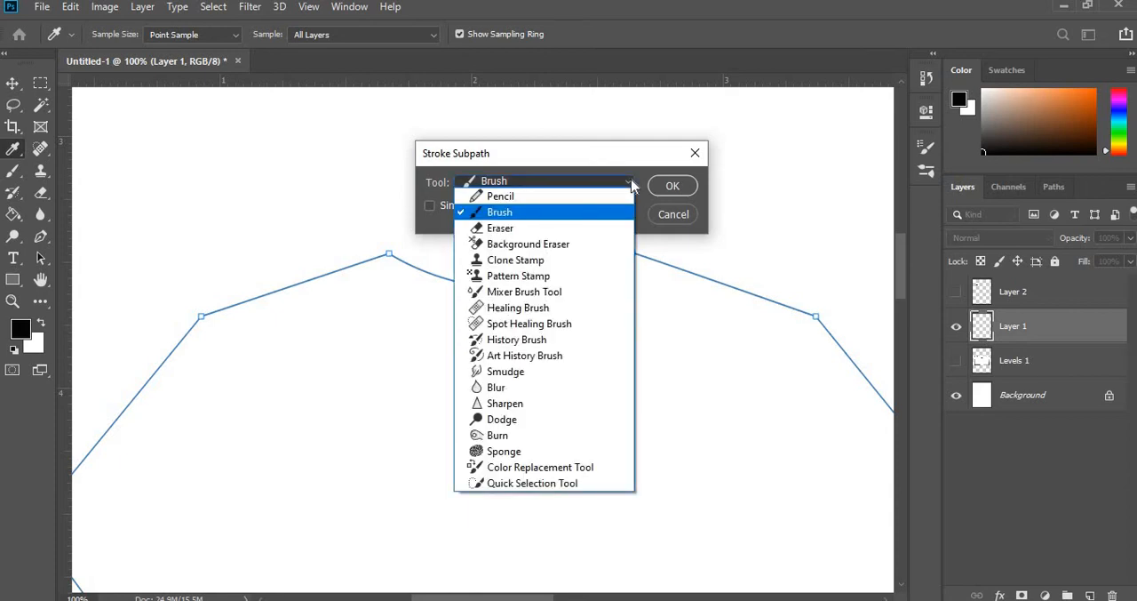
click(632, 182)
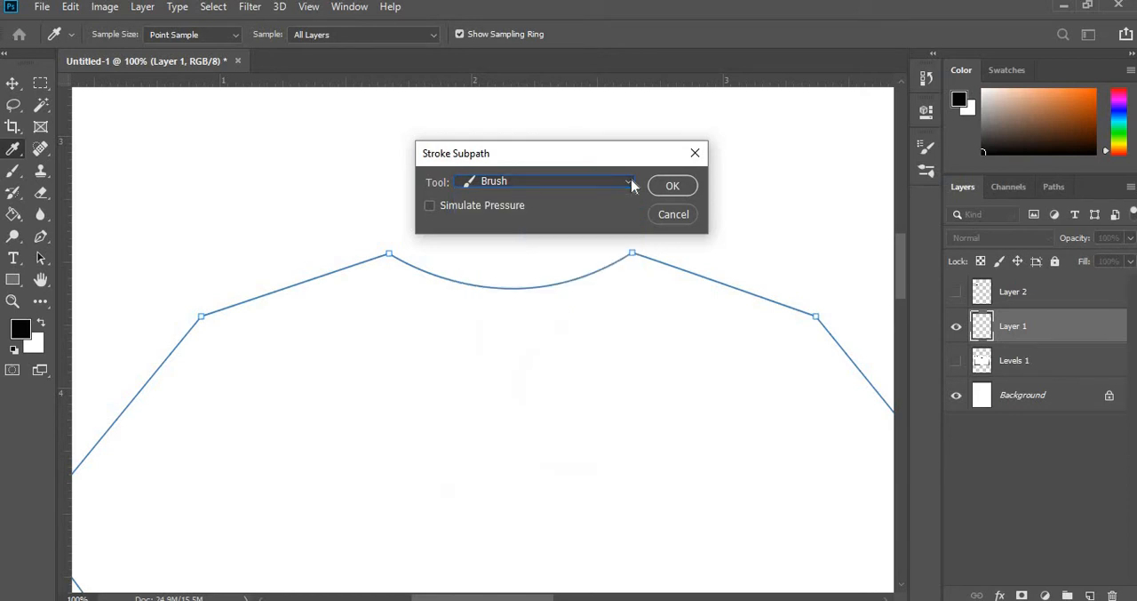
click(668, 186)
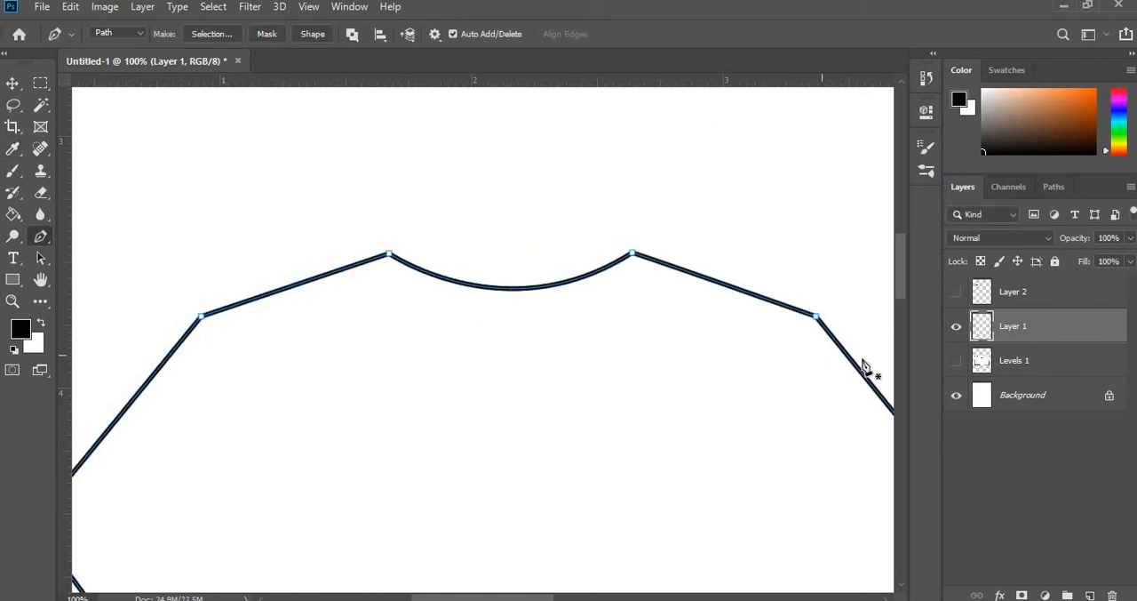
- Examine the stroked T-shirt outline and neckline at several magnifications between 25% and 400%
key(ctrl+minus)
key(ctrl+minus)
key(ctrl+minus)
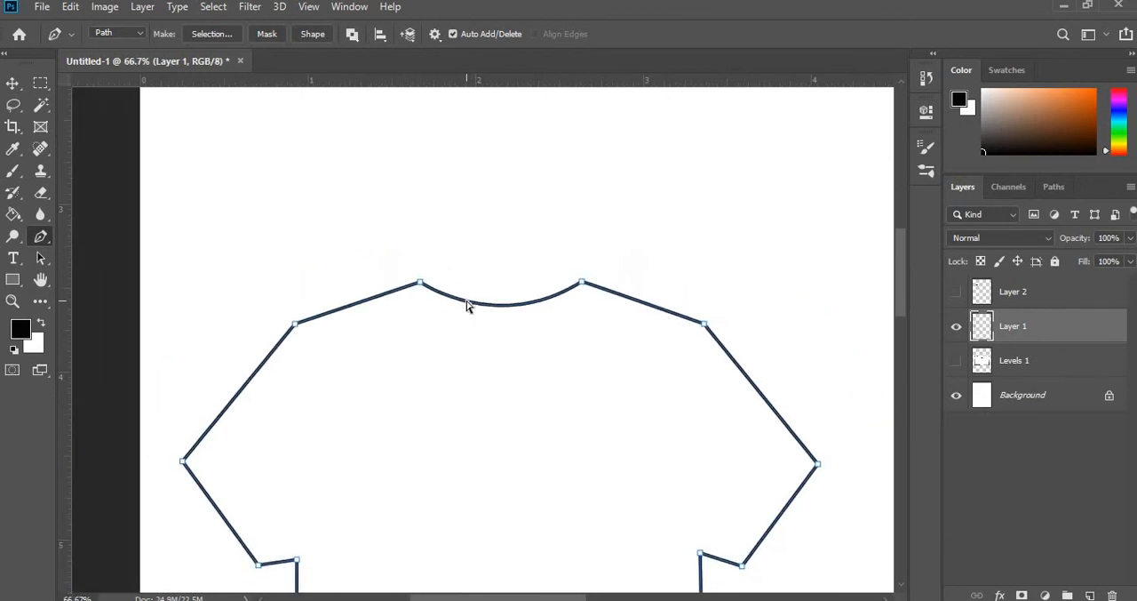
key(ctrl+minus)
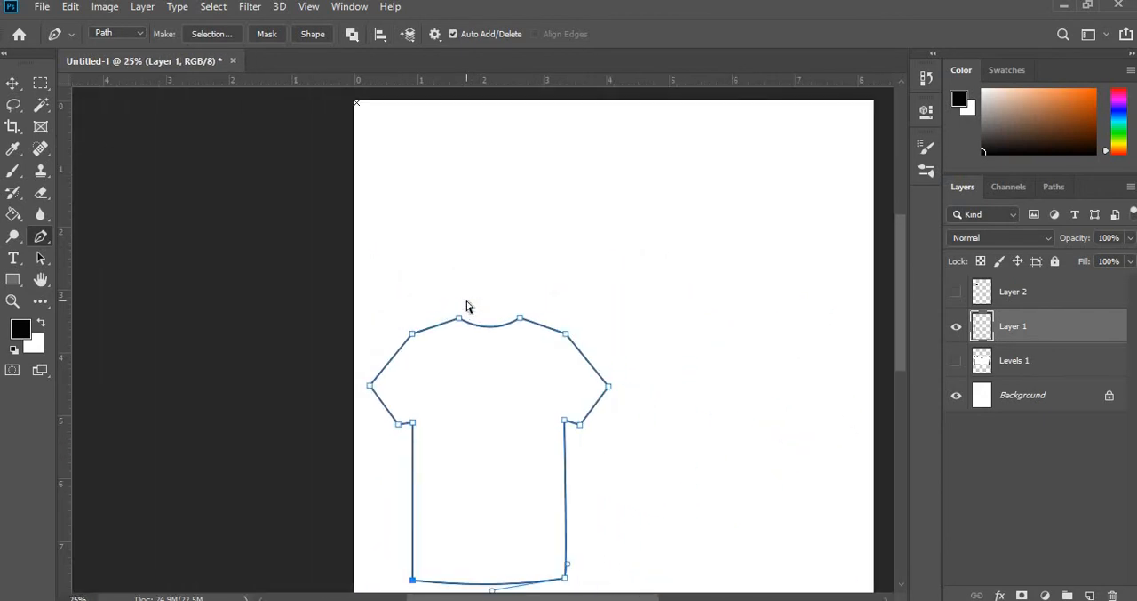
key(ctrl+plus)
key(ctrl+plus)
key(ctrl+plus)
key(ctrl+plus)
key(ctrl+plus)
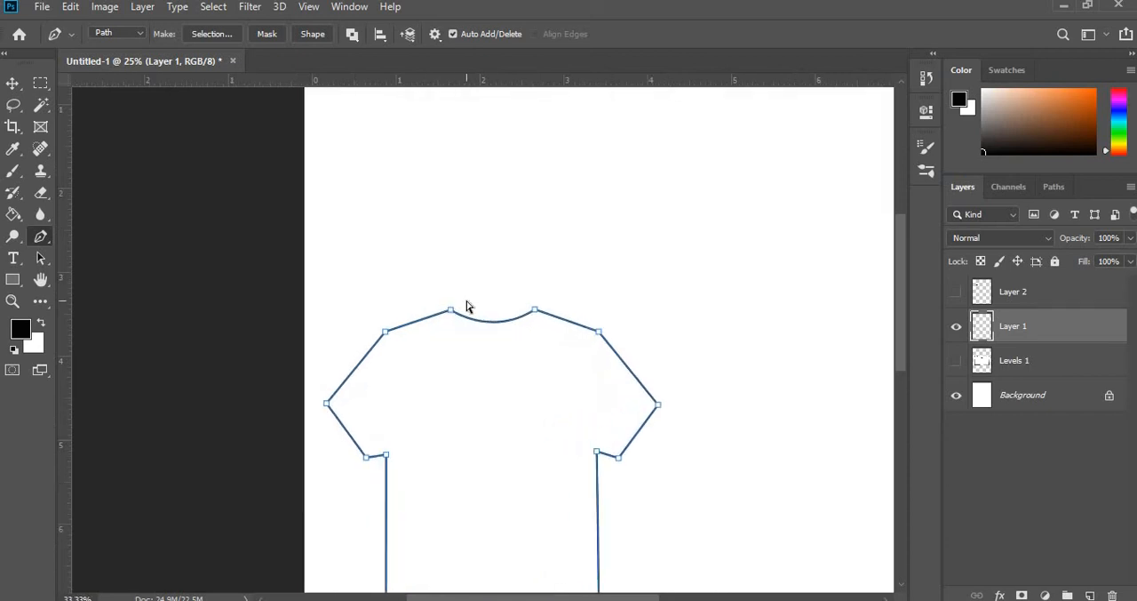
key(ctrl+minus)
key(ctrl+minus)
key(ctrl+minus)
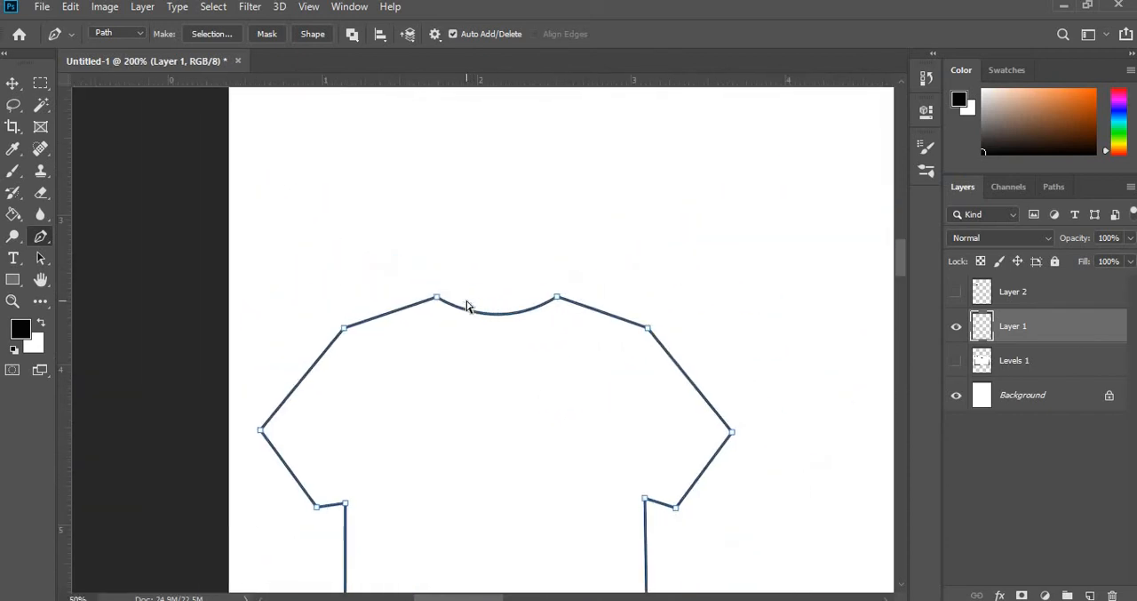
key(ctrl+plus)
key(ctrl+plus)
key(ctrl+plus)
key(ctrl+plus)
key(ctrl+plus)
key(ctrl+plus)
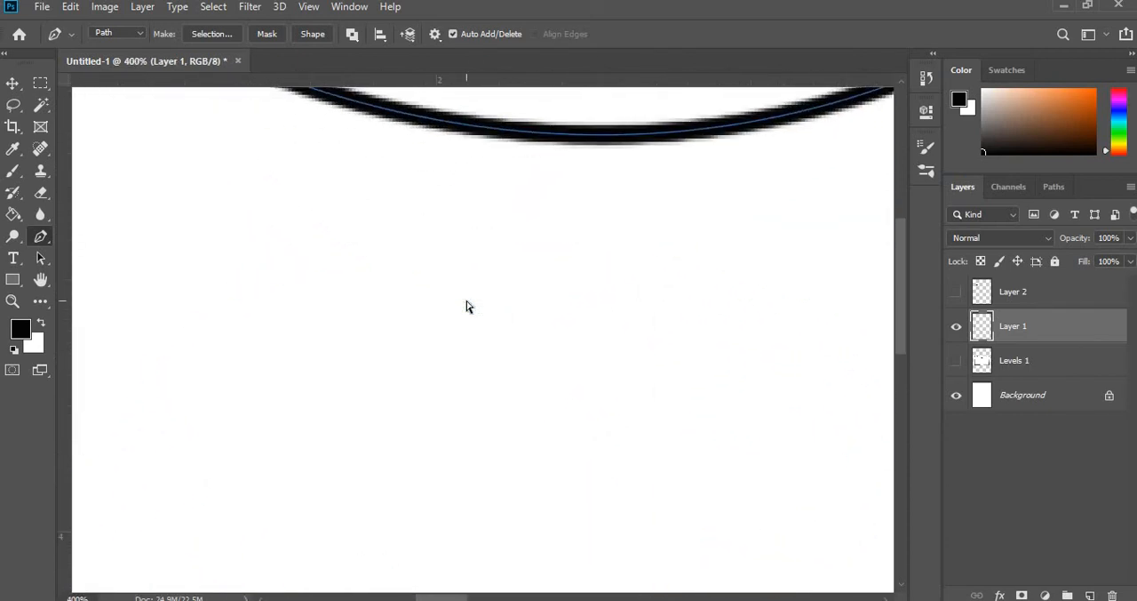
key(ctrl+minus)
key(ctrl+minus)
key(ctrl+minus)
key(ctrl+minus)
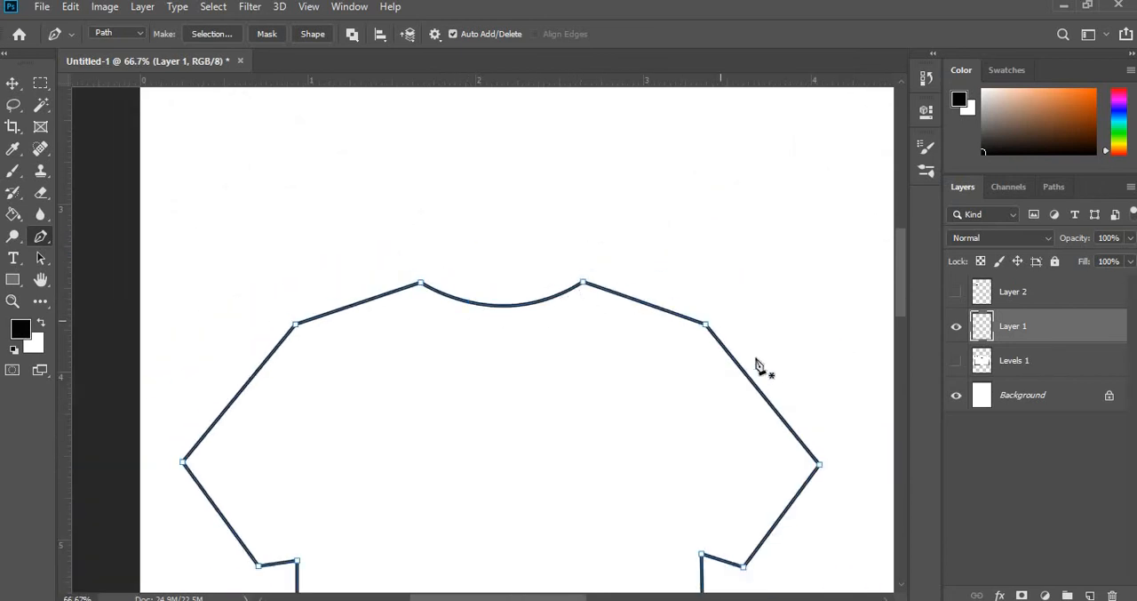
- Delete the T-shirt outline path and check the black stroke from the neckline to the hem
right_click(547, 305)
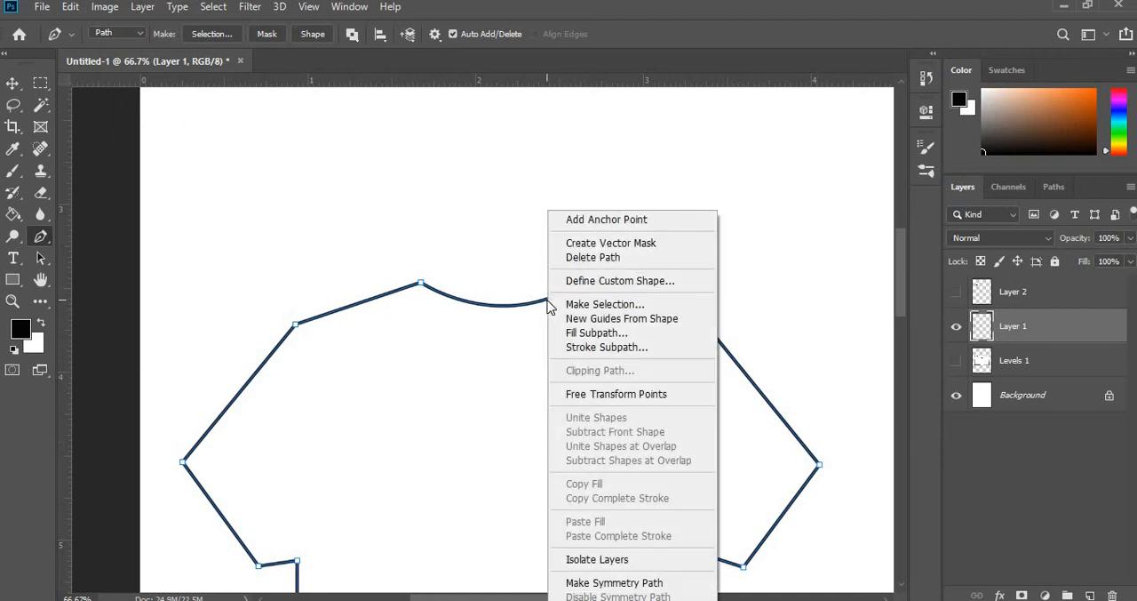
click(582, 259)
scroll(432, 487, down, 5)
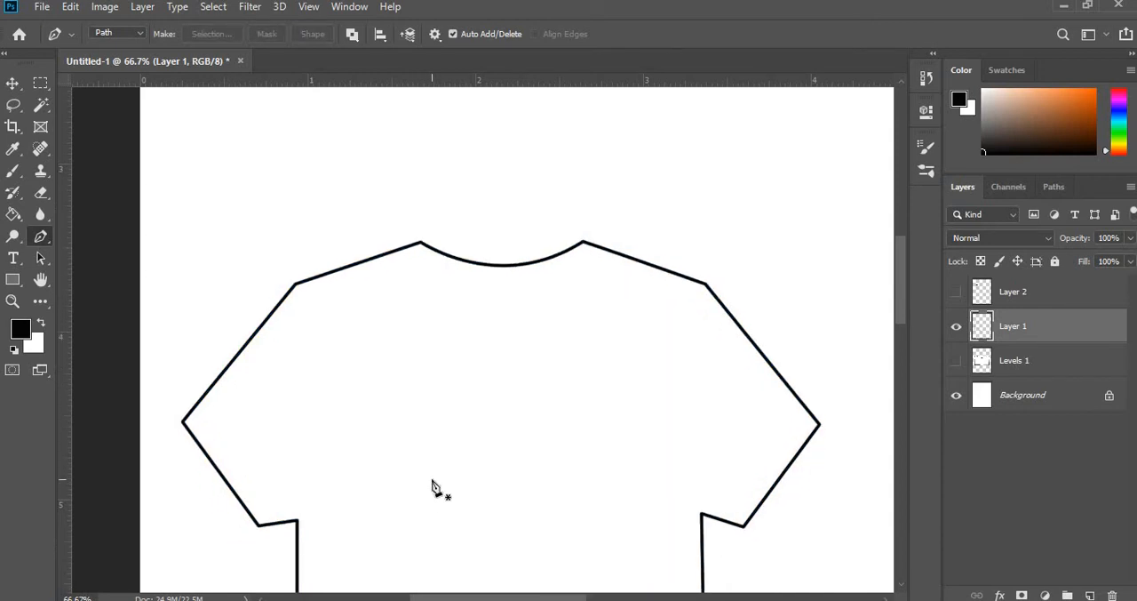
scroll(432, 487, down, 14)
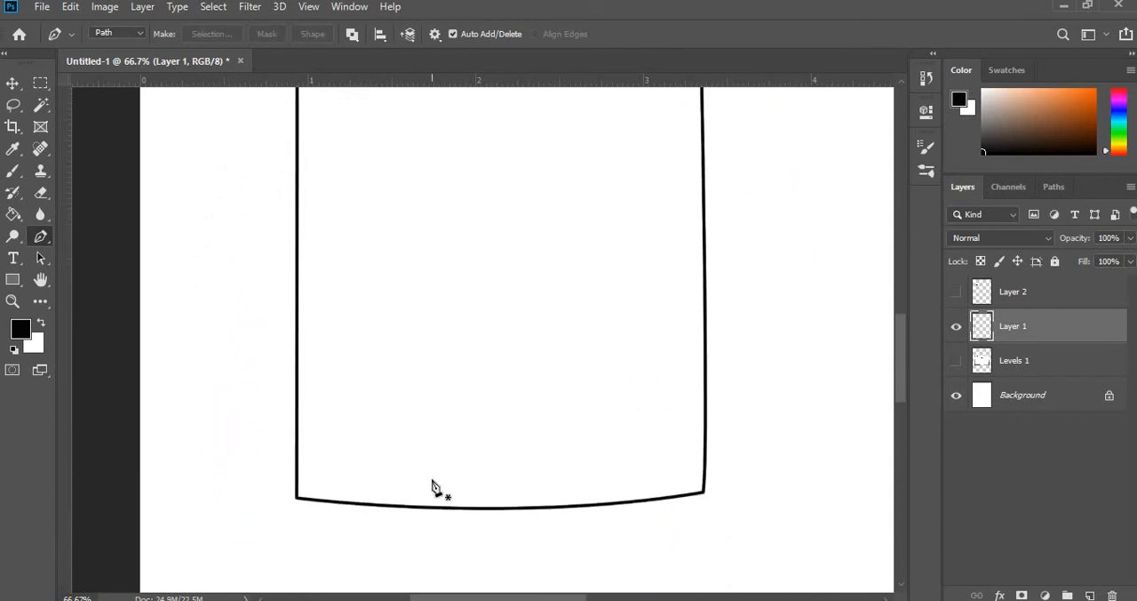
scroll(560, 404, up, 12)
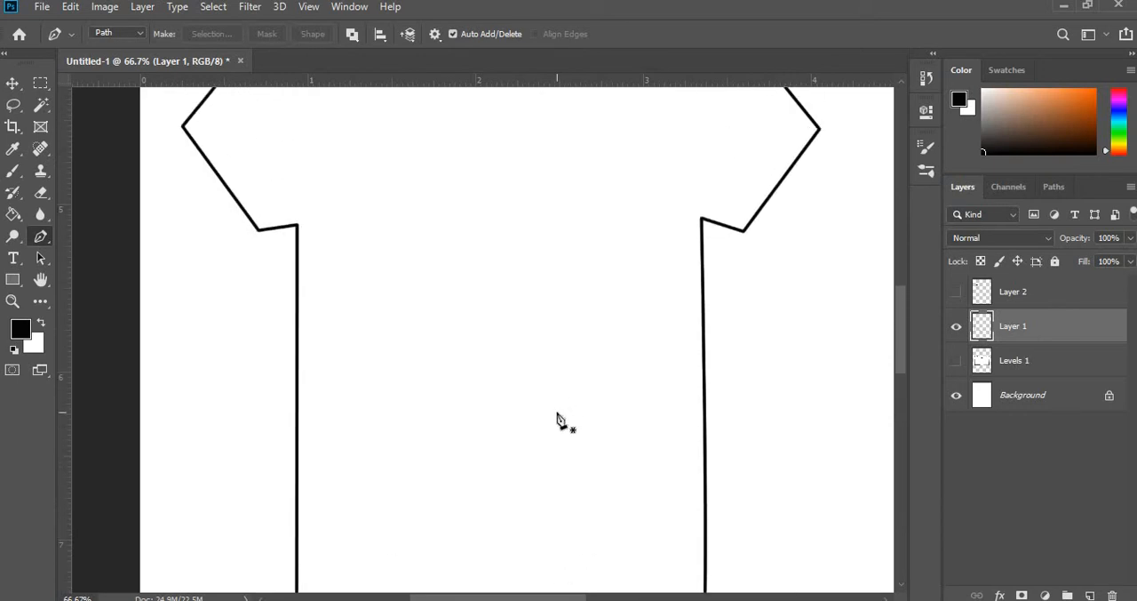
scroll(560, 418, up, 2)
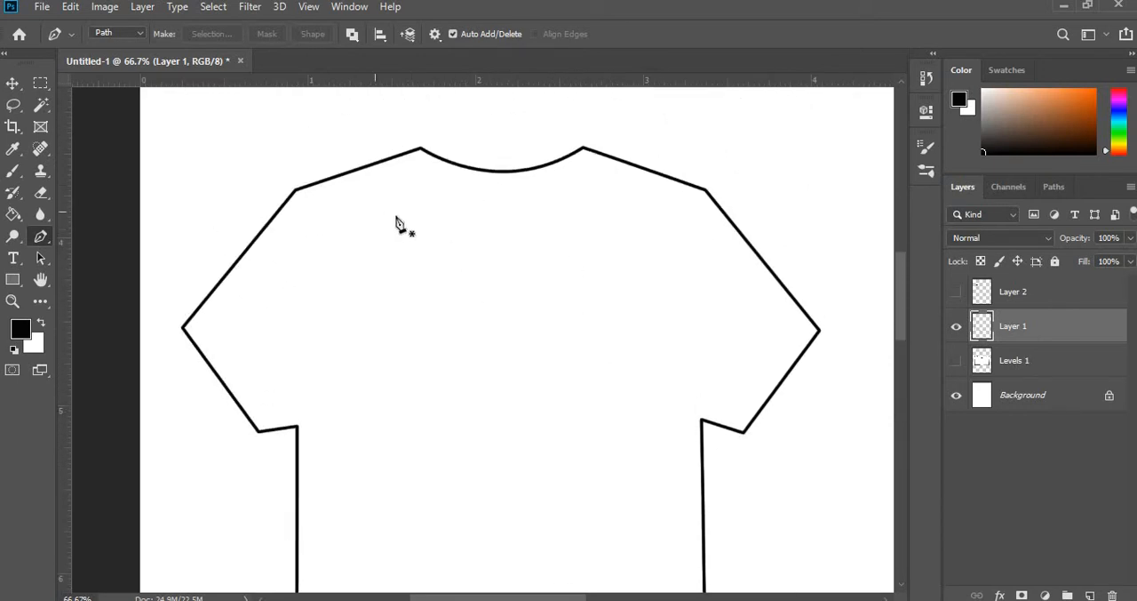
- Show the Levels 1 sketch layer and toggle Layer 1's visibility to compare the traced outline with the sketch around the collar
click(957, 367)
click(956, 364)
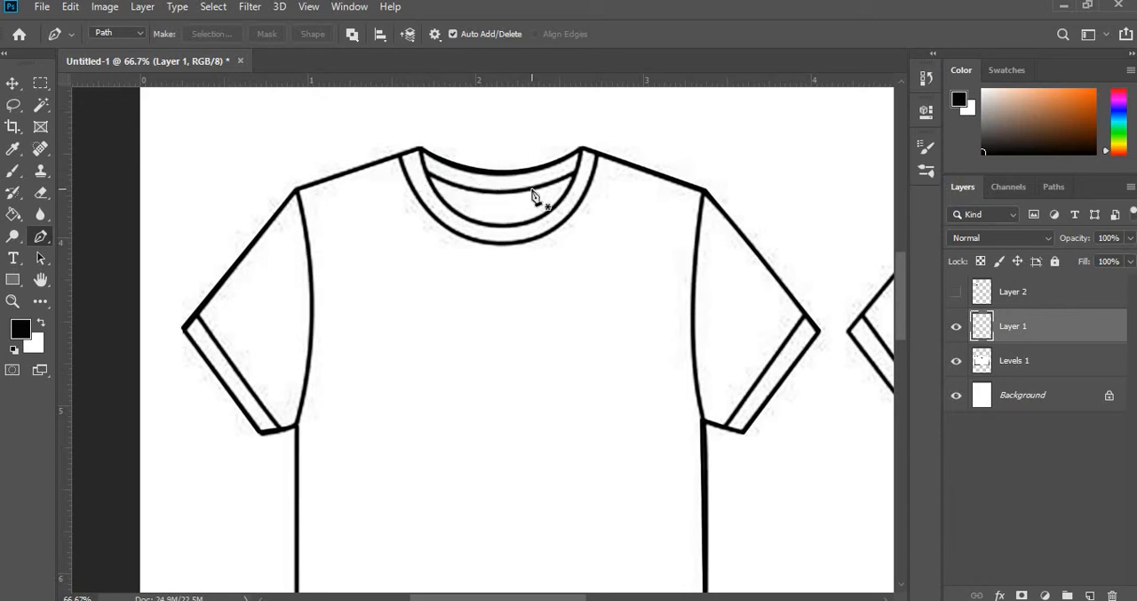
key(ctrl+plus)
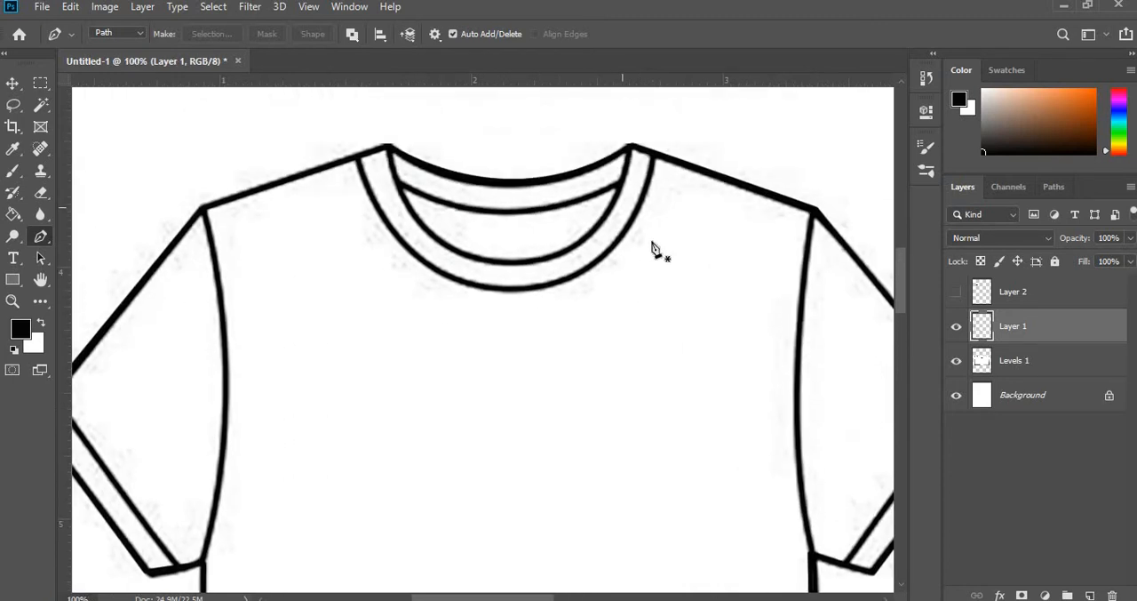
scroll(653, 249, up, 1)
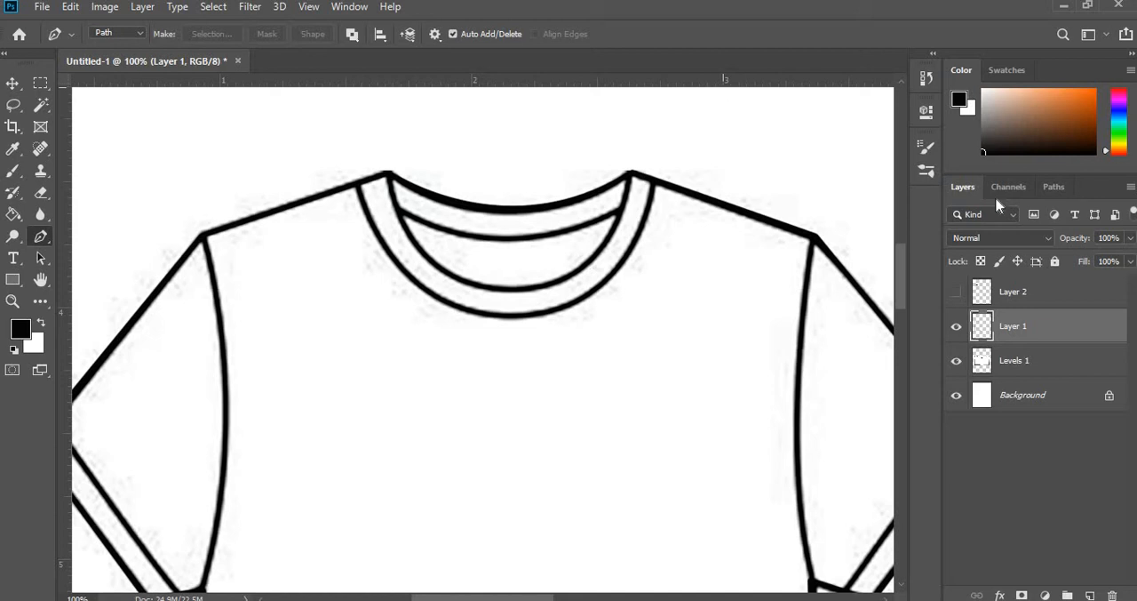
click(956, 329)
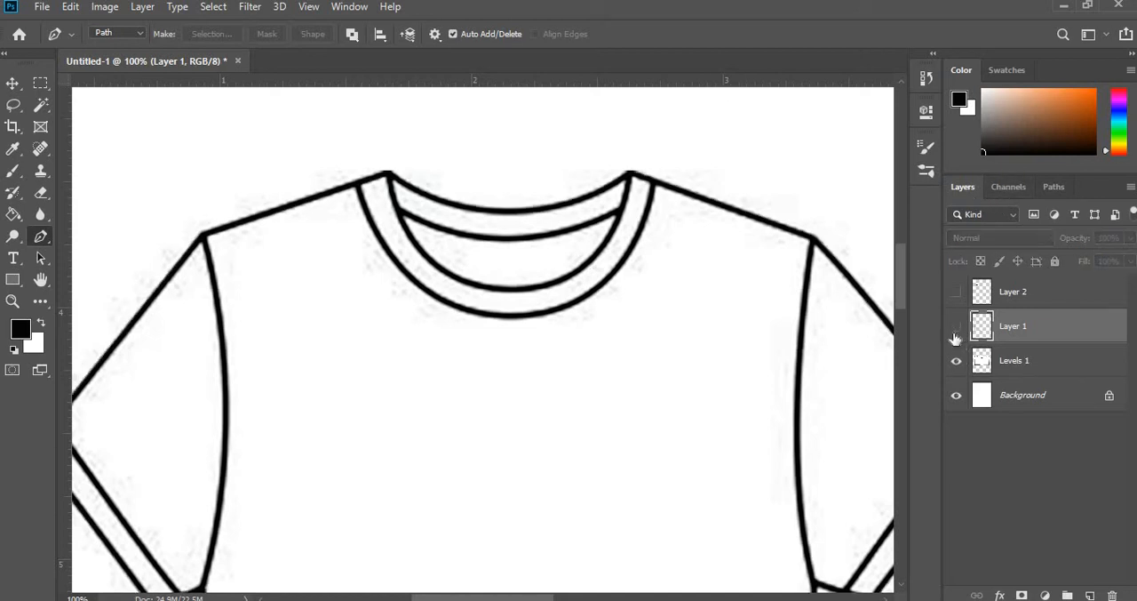
click(956, 329)
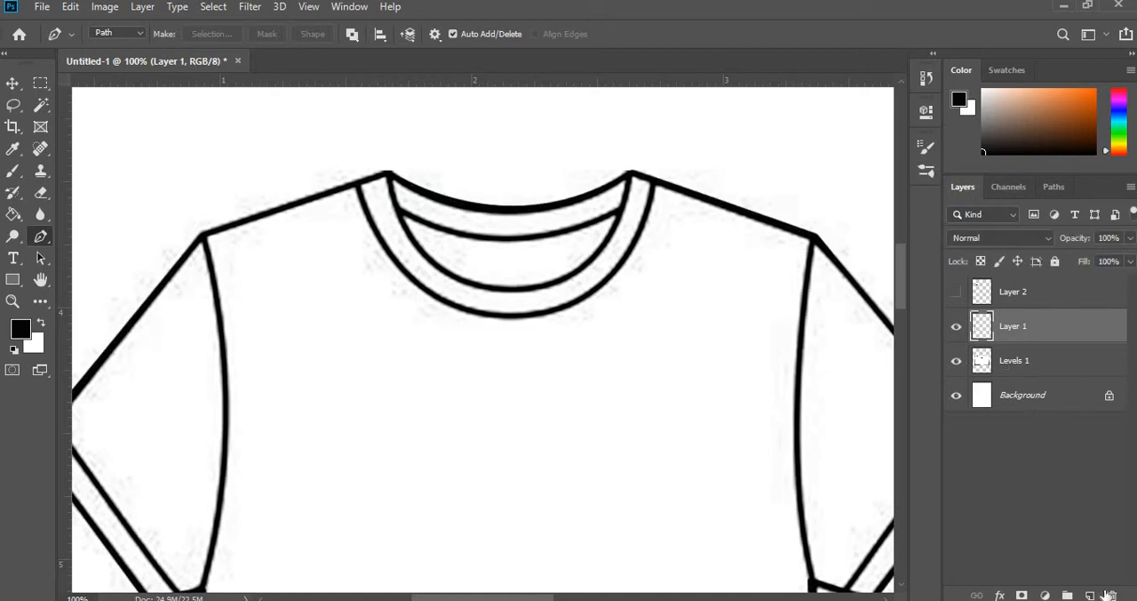
- Add a new layer above Layer 1 and draw a curved Pen path between the two neck points, following the inner collar line
click(1089, 593)
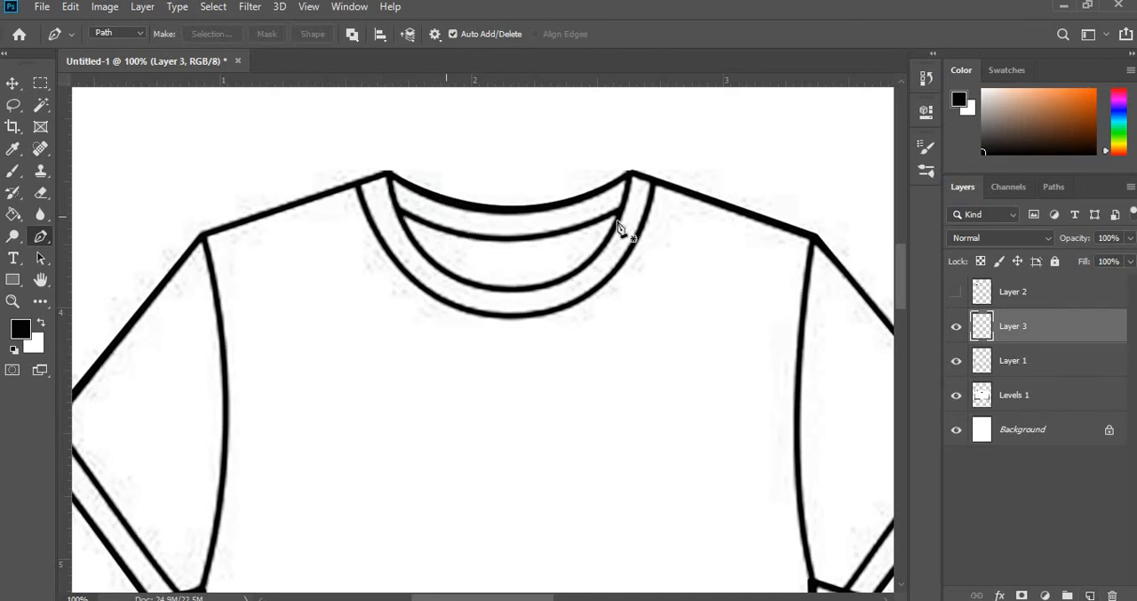
click(386, 176)
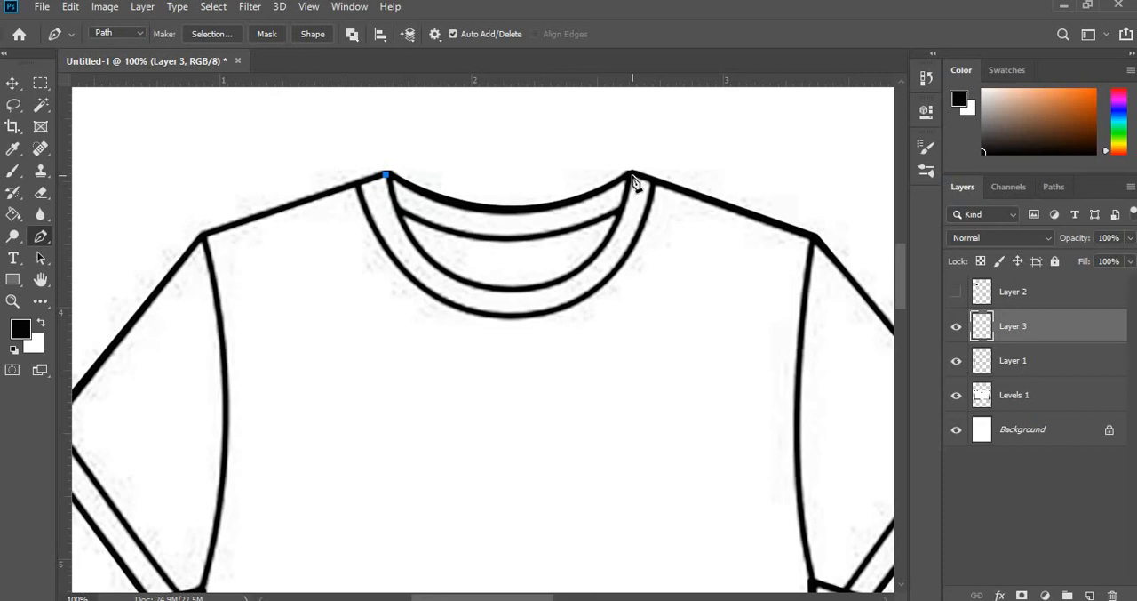
scroll(633, 180, up, 3)
click(629, 229)
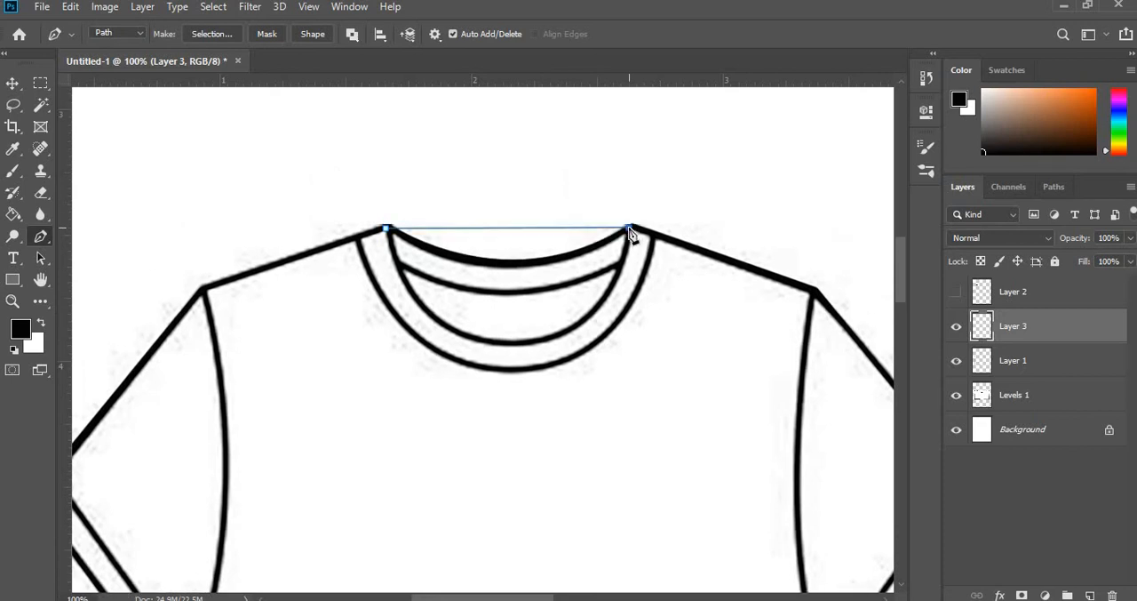
drag(629, 229, 701, 242)
scroll(613, 346, up, 5)
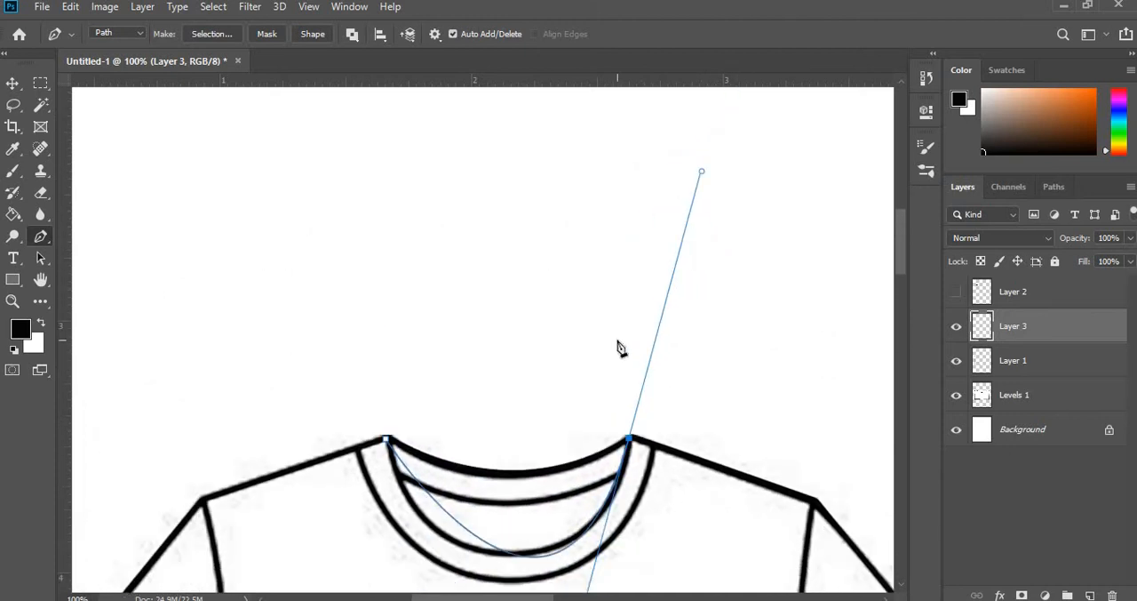
scroll(611, 347, down, 1)
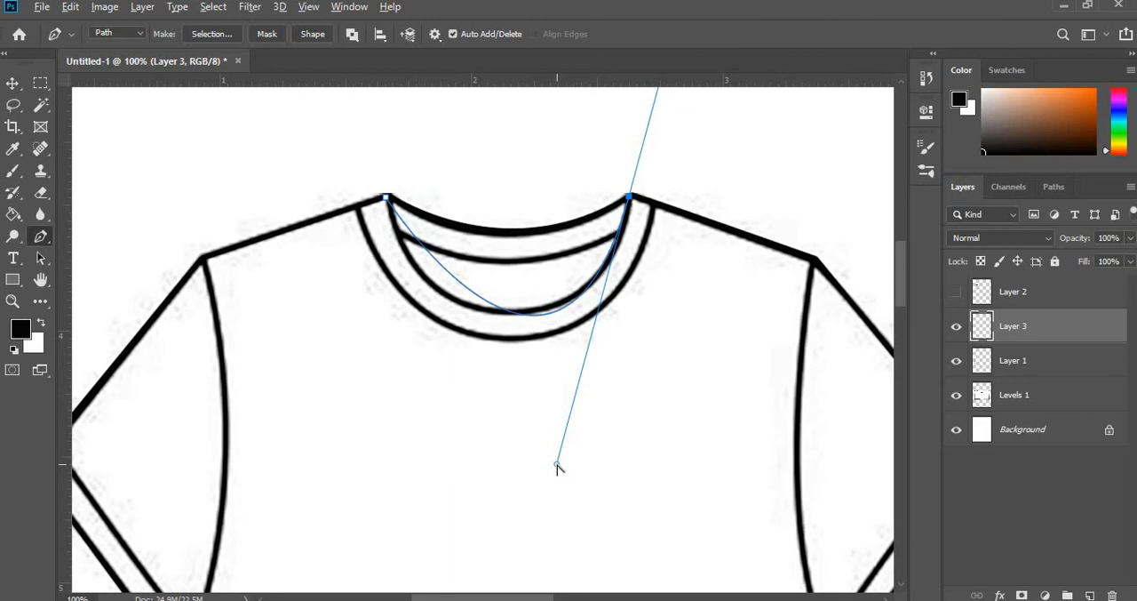
drag(557, 464, 581, 435)
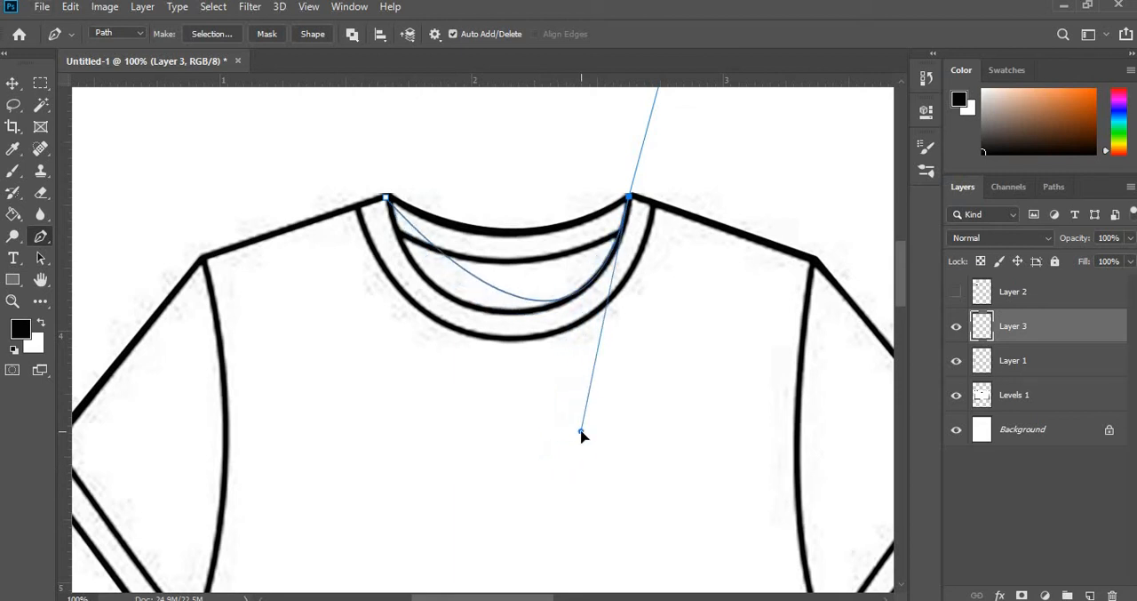
- Undo an attempt to close the collar path, and add an anchor point on its curve, moved onto the sketch's inner collar line
click(386, 199)
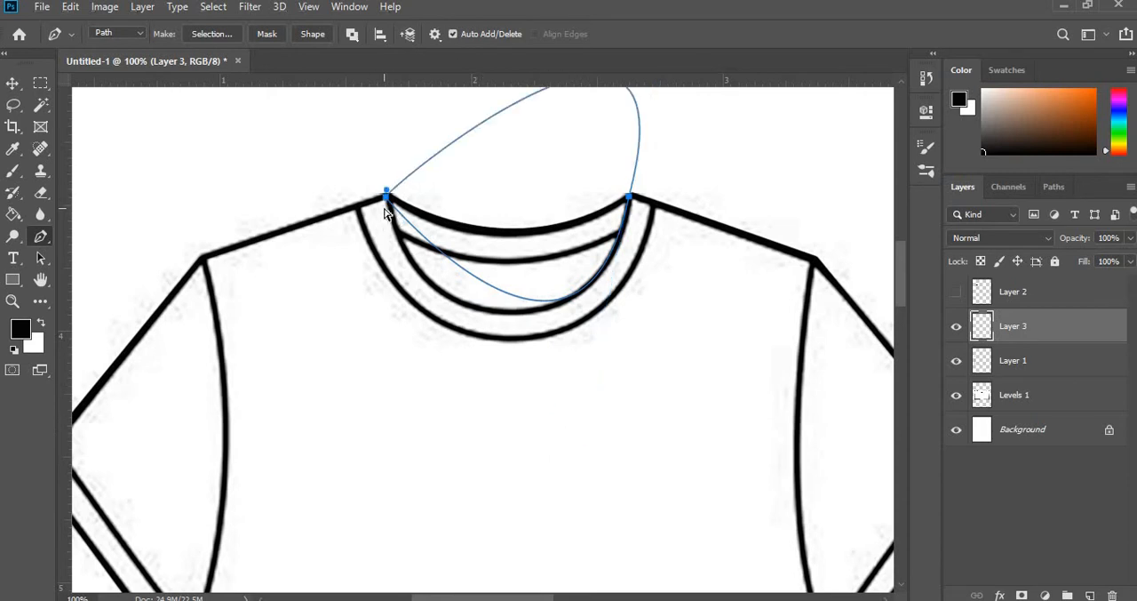
key(ctrl+z)
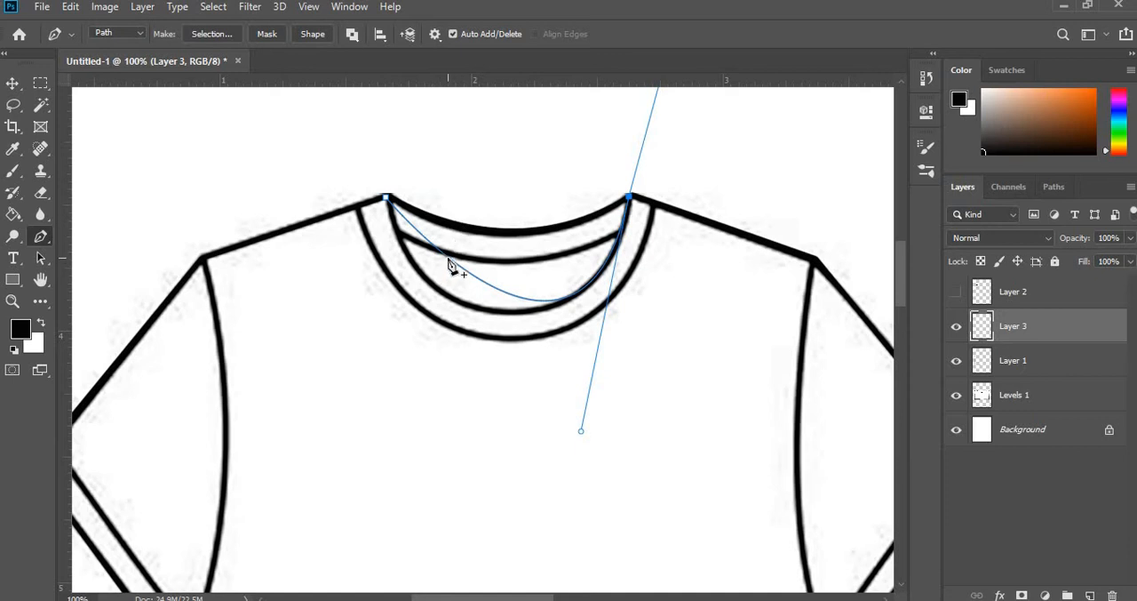
click(482, 283)
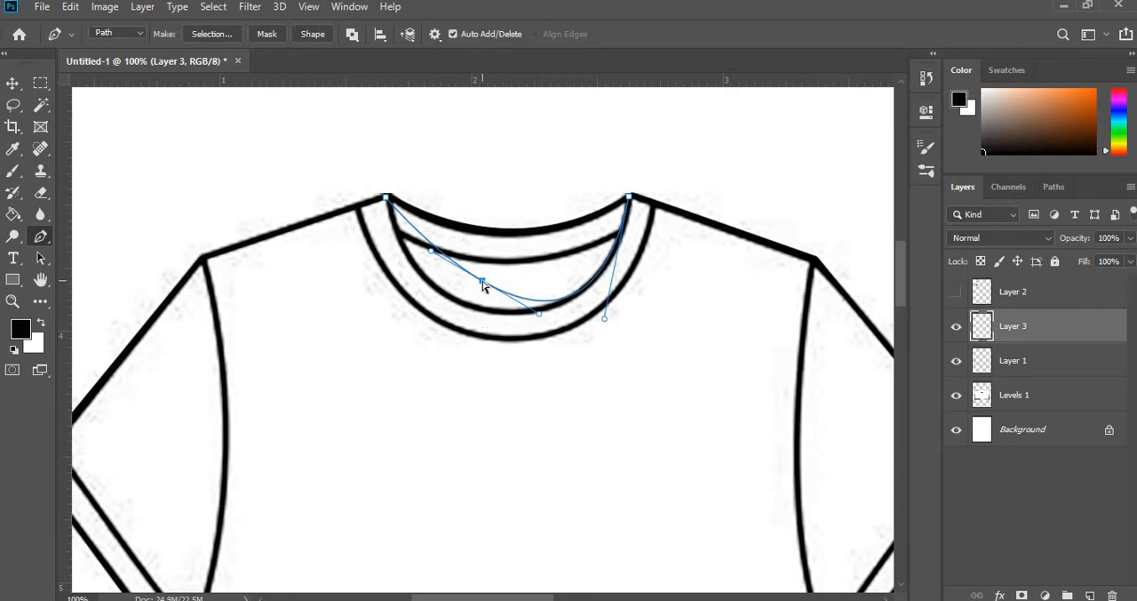
drag(482, 284, 450, 300)
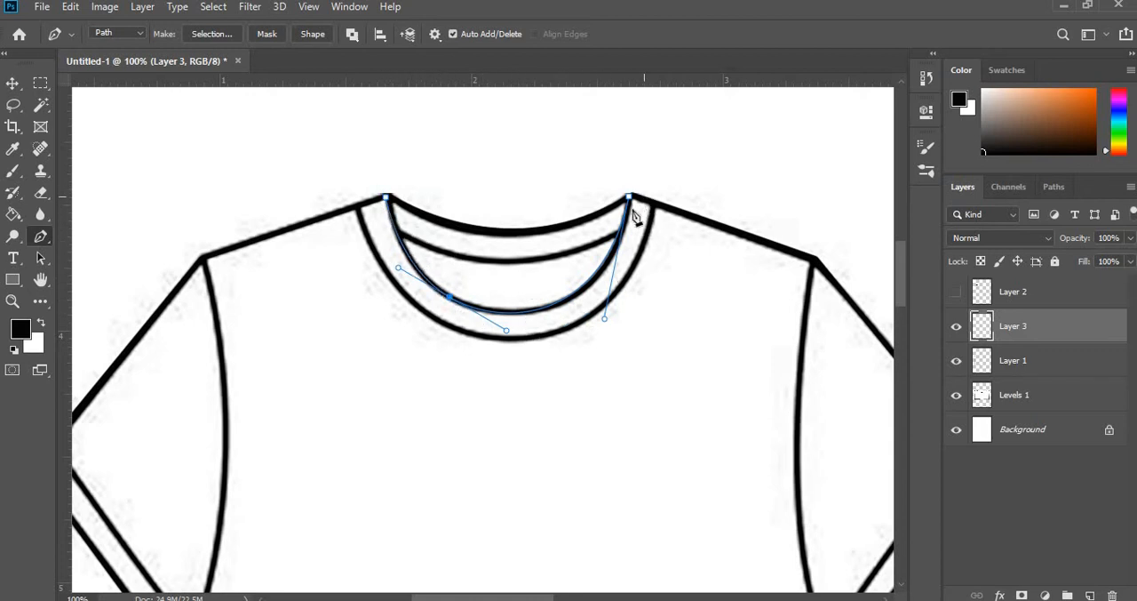
- Stroke the inner collar path in black on Layer 3 and hide the Levels 1 sketch layer
right_click(608, 270)
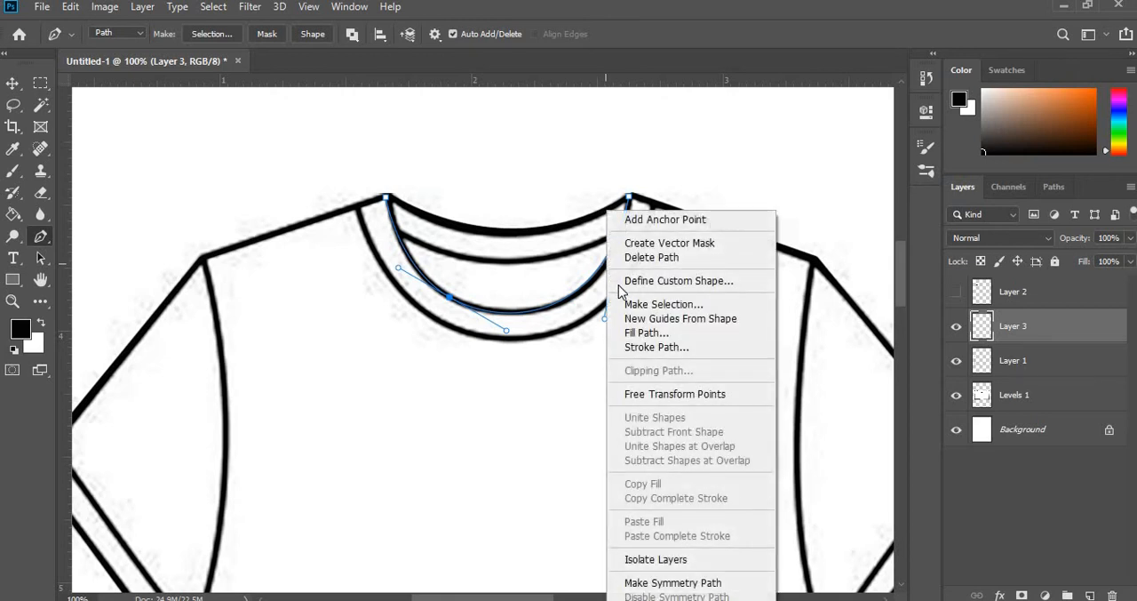
click(643, 348)
click(679, 188)
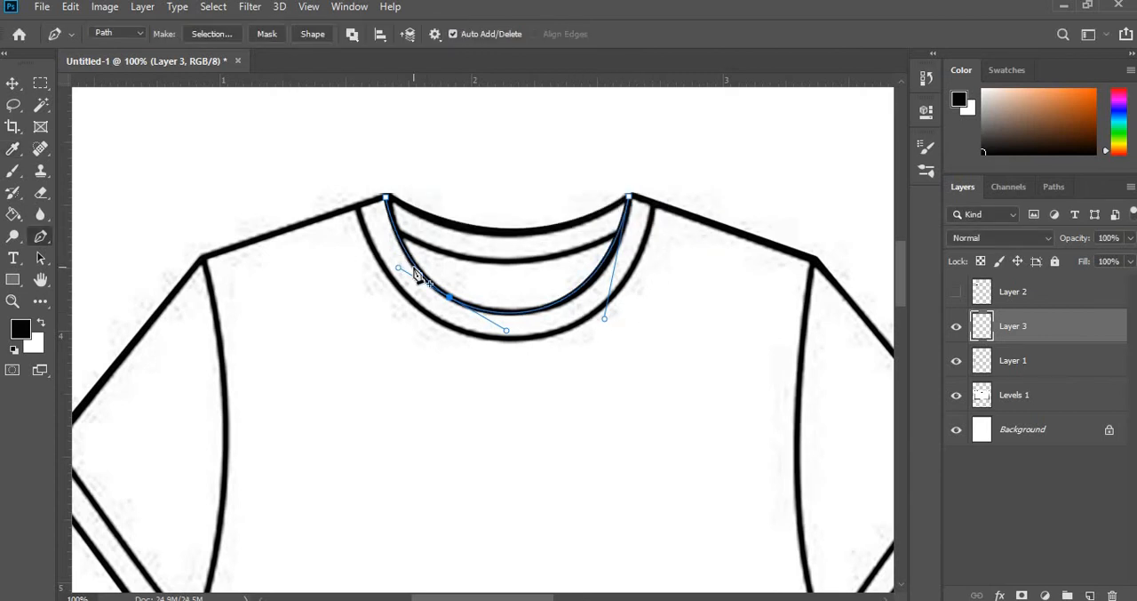
click(956, 397)
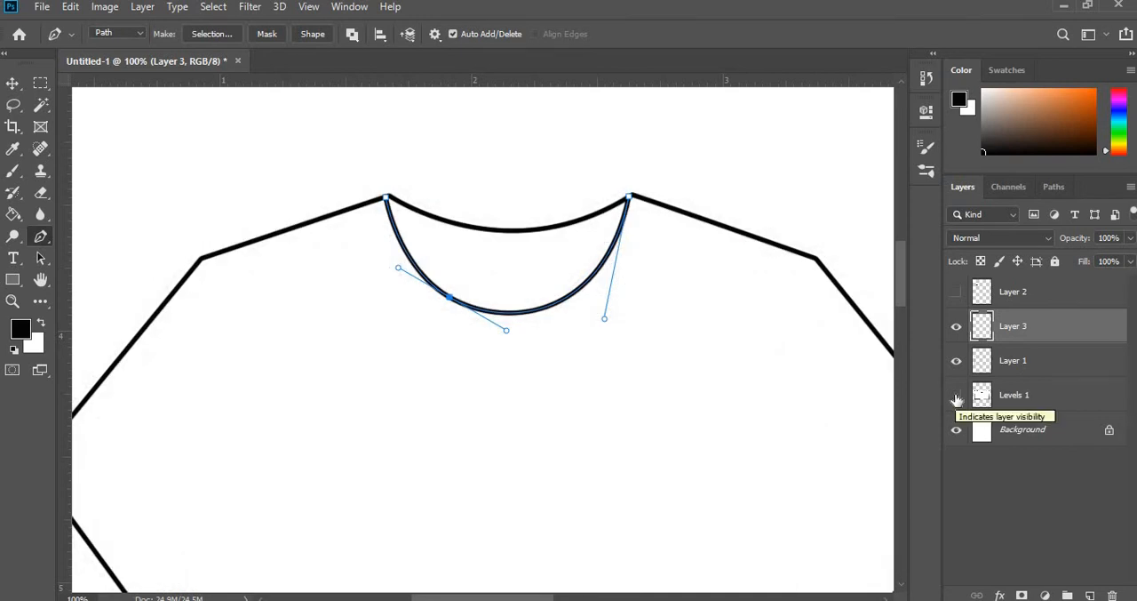
- Check the stroked inner collar line against the Levels 1 sketch, hide the sketch again and delete the collar path
click(956, 398)
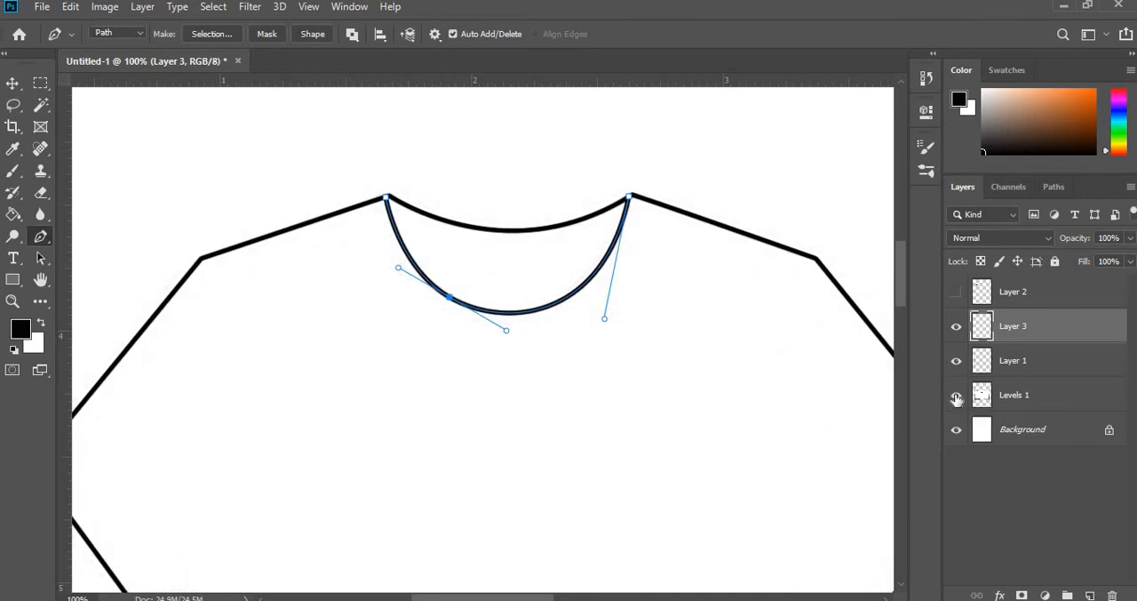
ctrl+click(584, 343)
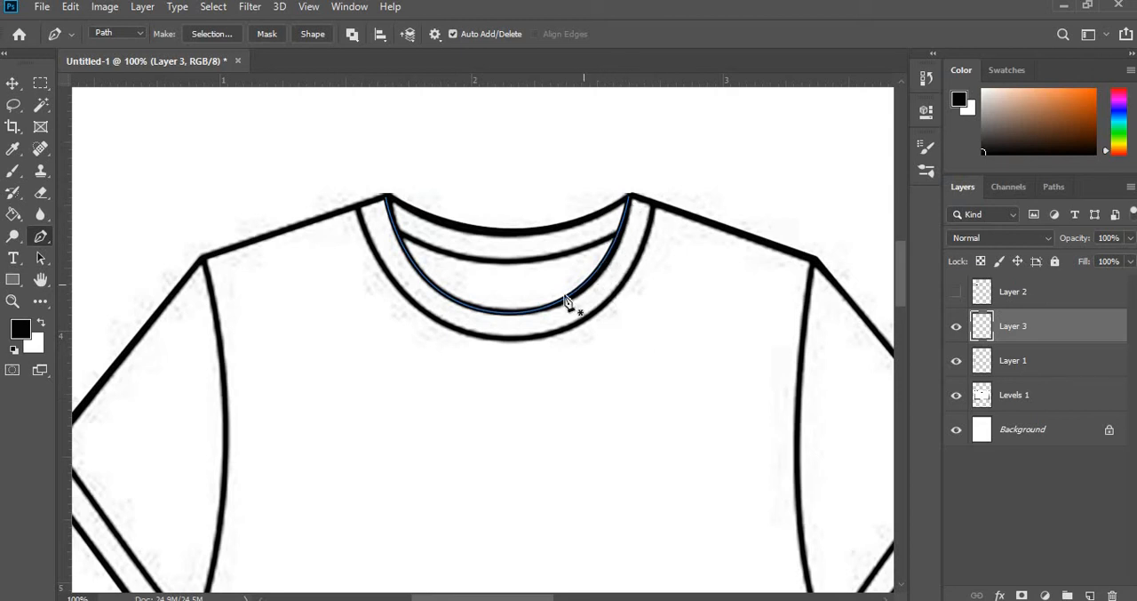
click(957, 395)
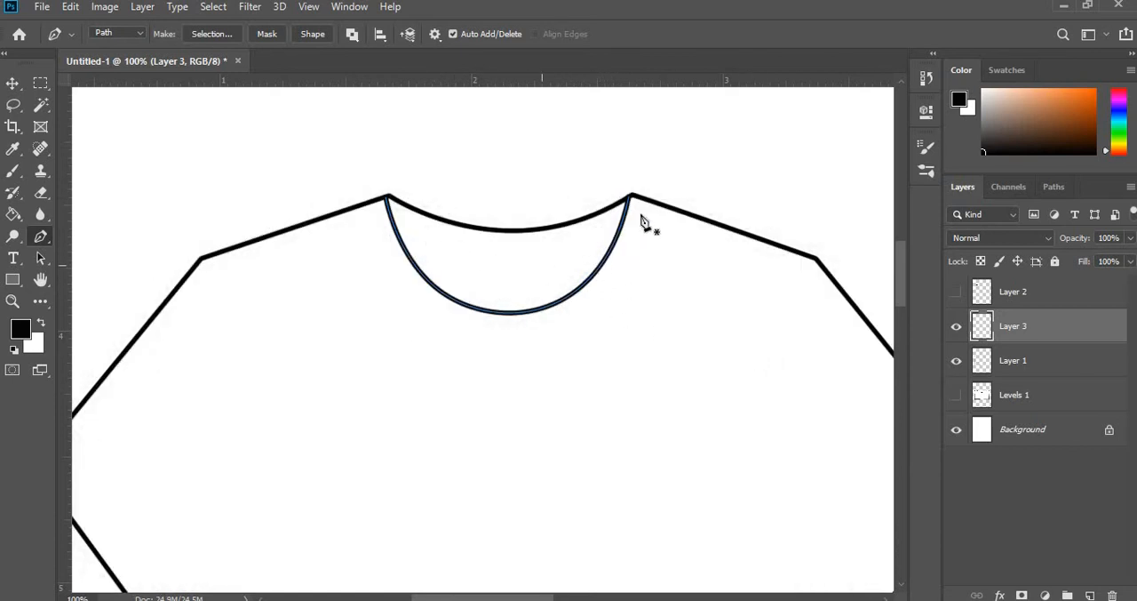
right_click(571, 302)
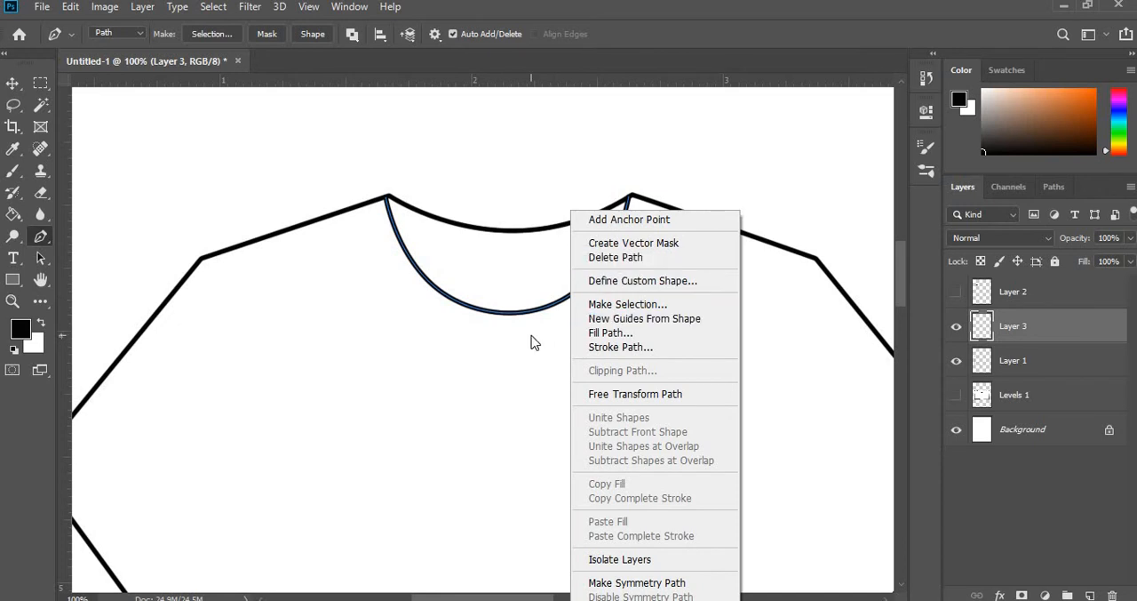
click(593, 257)
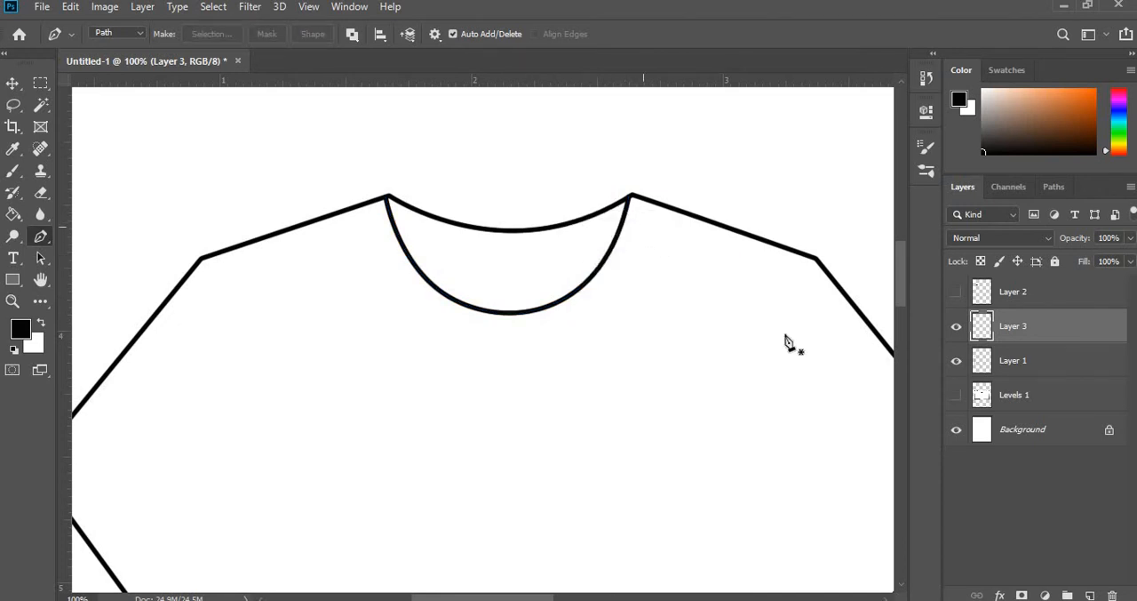
- Show the Levels 1 sketch, add a new layer above Layer 3 and draw a curved Pen path along the back collar seam
click(955, 396)
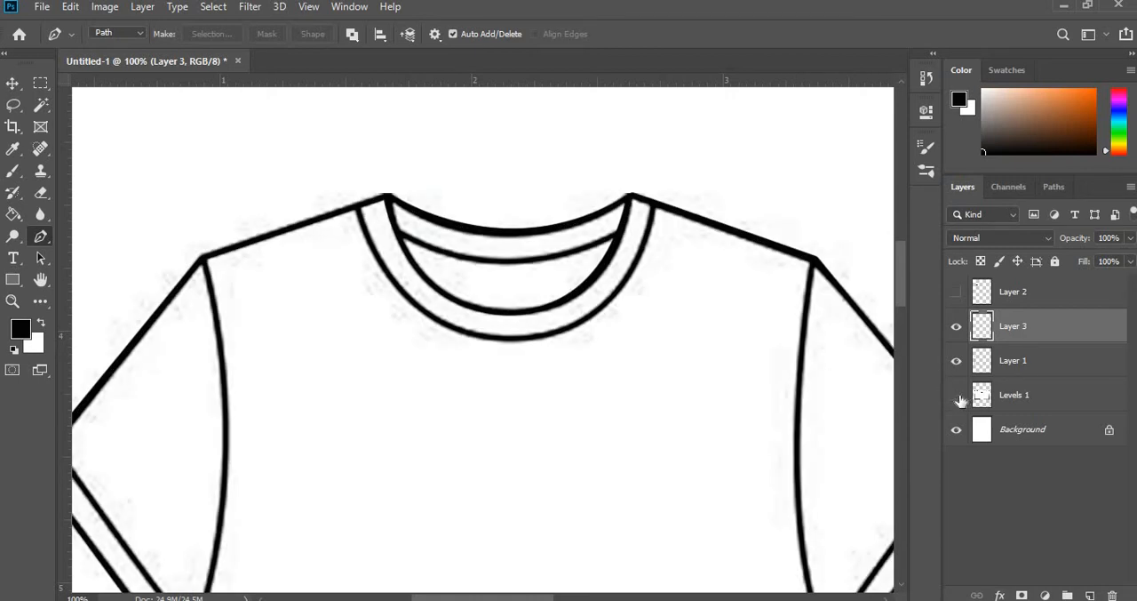
click(956, 396)
click(957, 396)
click(1091, 595)
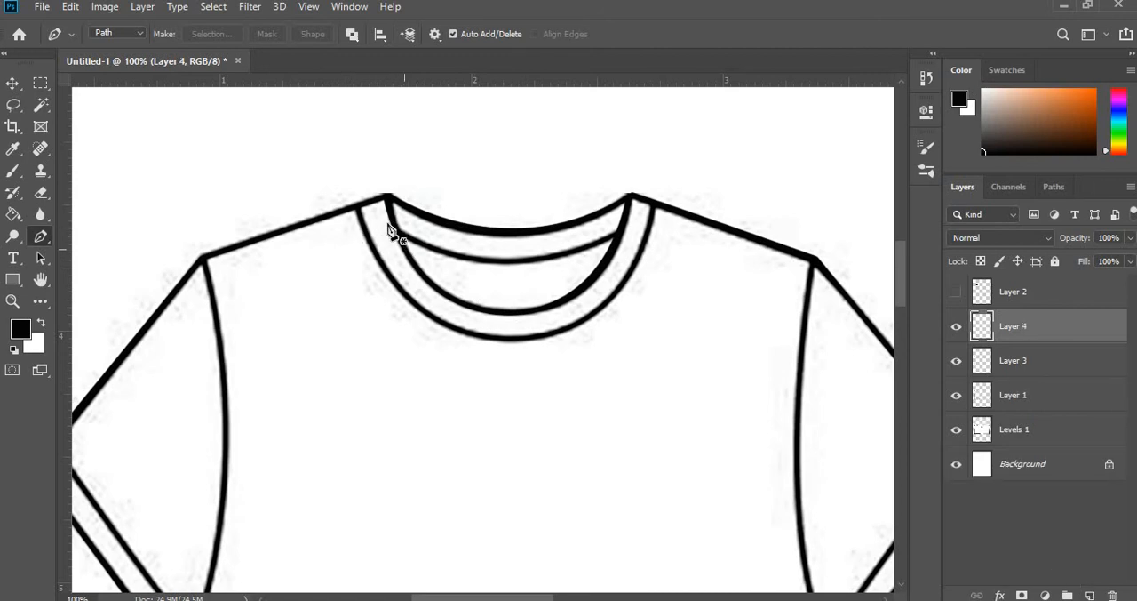
click(394, 230)
drag(622, 234, 722, 171)
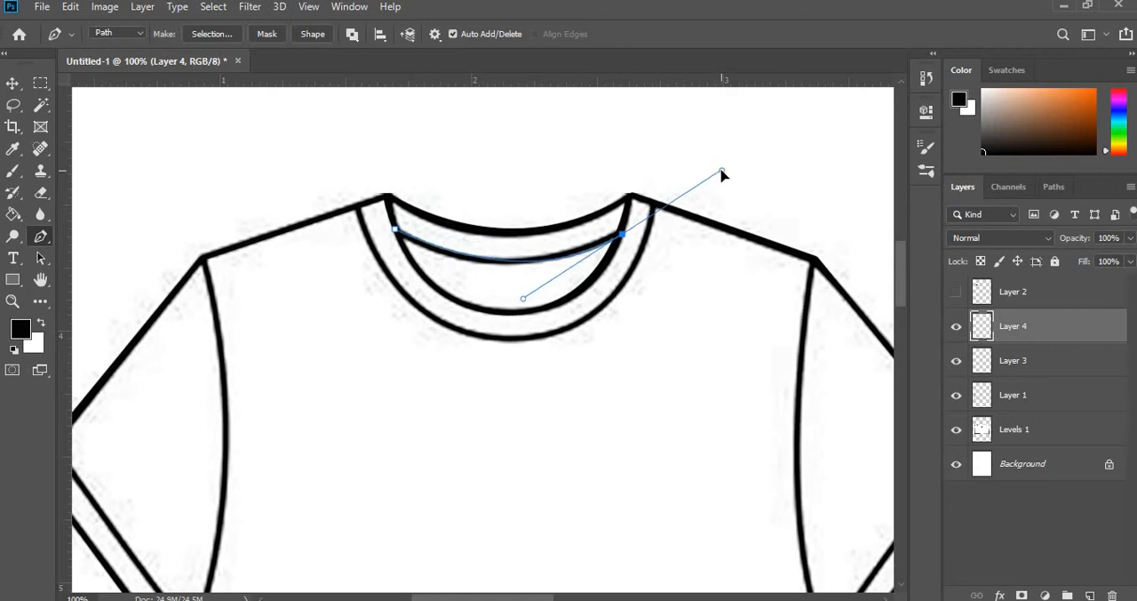
- Stroke the back collar seam path on Layer 4 with the Brush, without simulated pressure, and delete the path
right_click(530, 269)
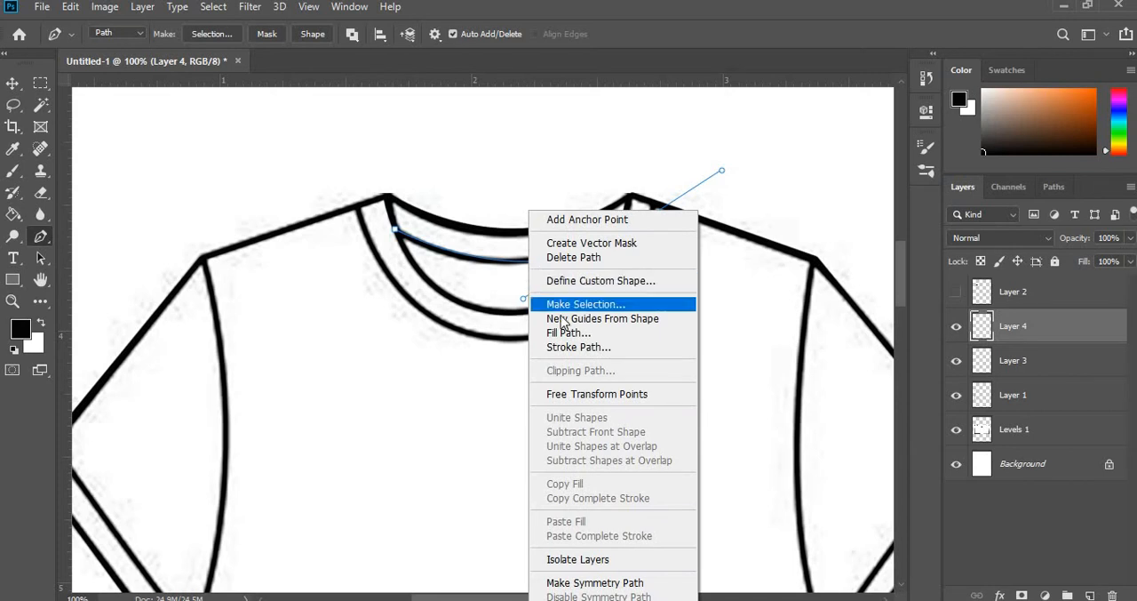
click(649, 348)
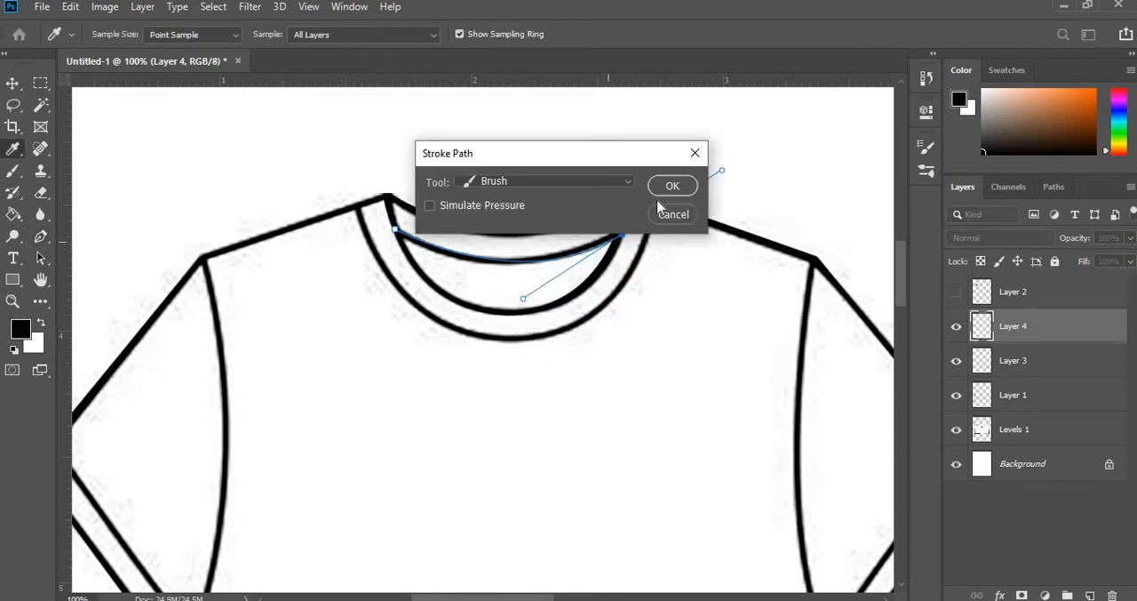
click(666, 186)
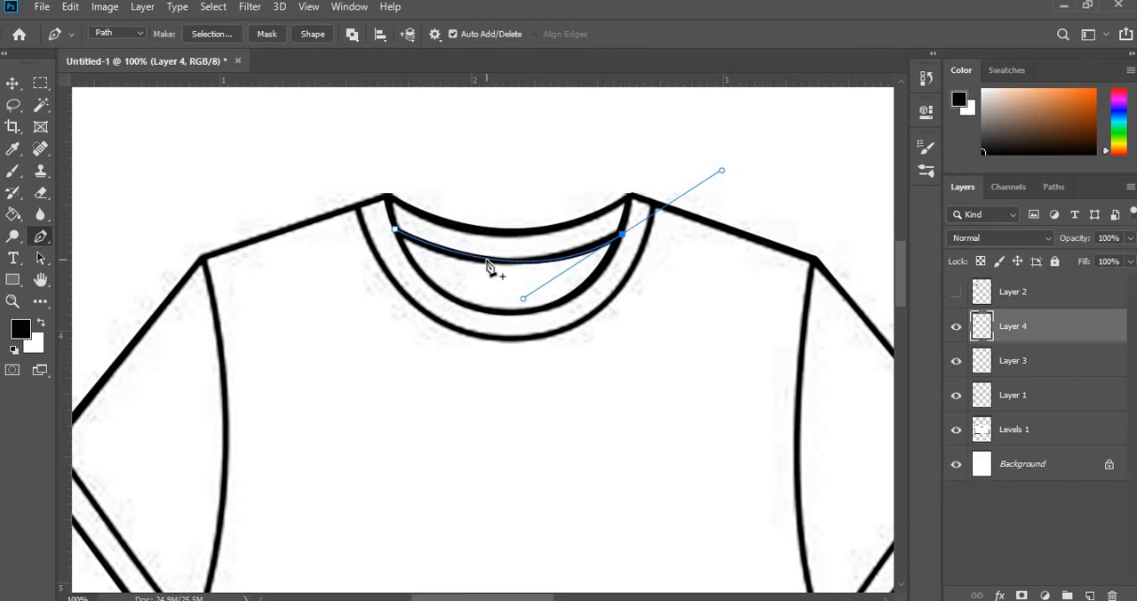
right_click(488, 266)
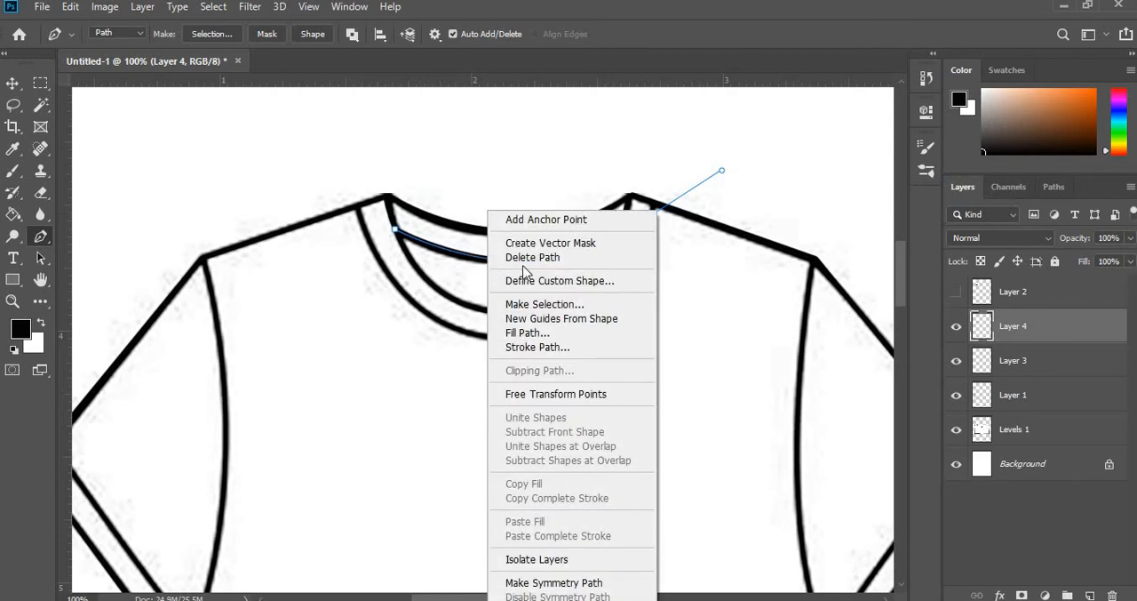
click(522, 257)
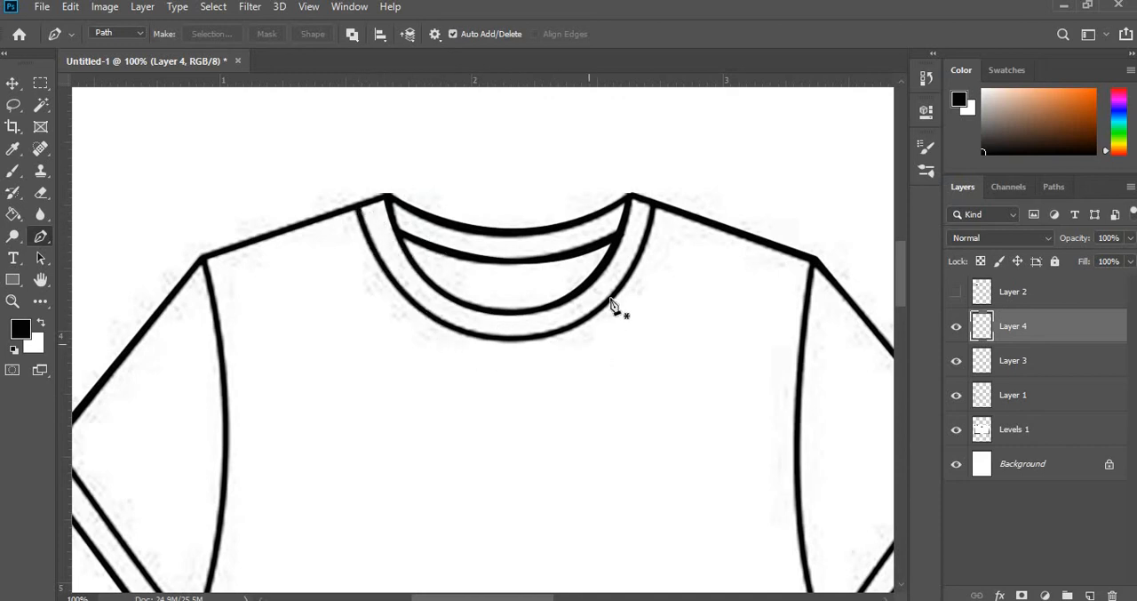
- Hide the Levels 1 sketch layer and toggle Layer 4's visibility to check the stroked back collar seam
click(960, 440)
click(958, 436)
click(958, 436)
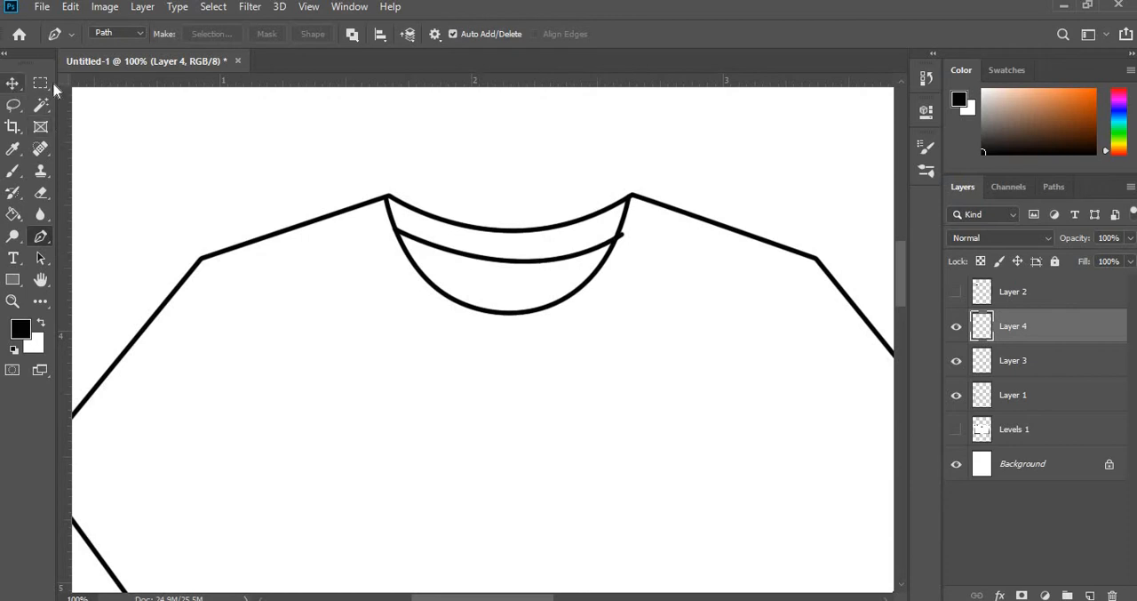
click(13, 83)
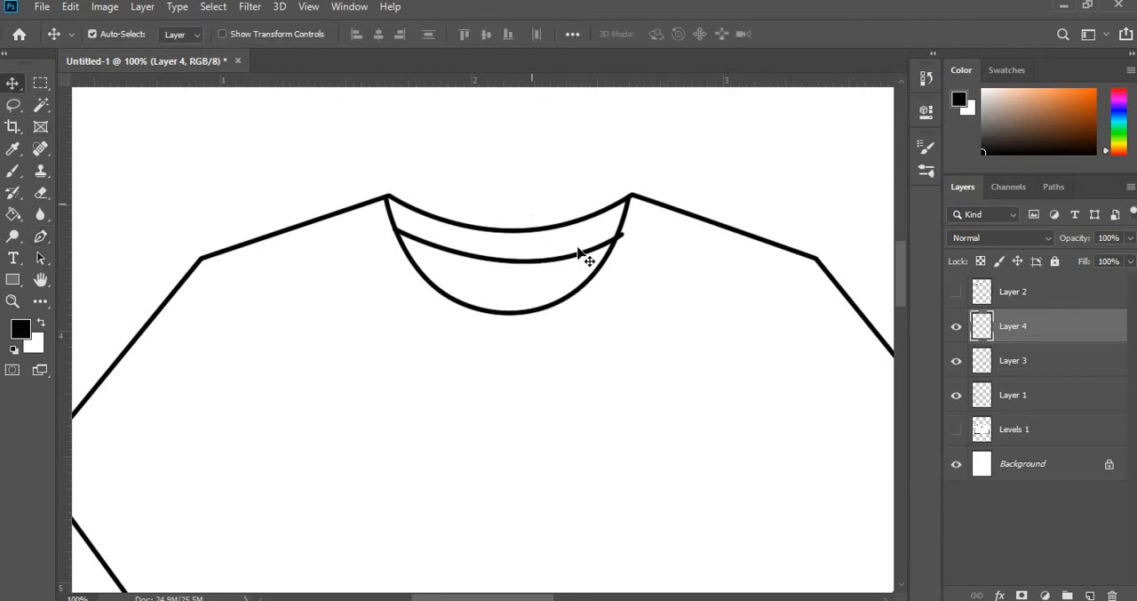
click(957, 328)
click(957, 328)
- Free Transform Layer 4's back collar seam to about 98% so its overshooting right end meets the inner collar line
key(t)
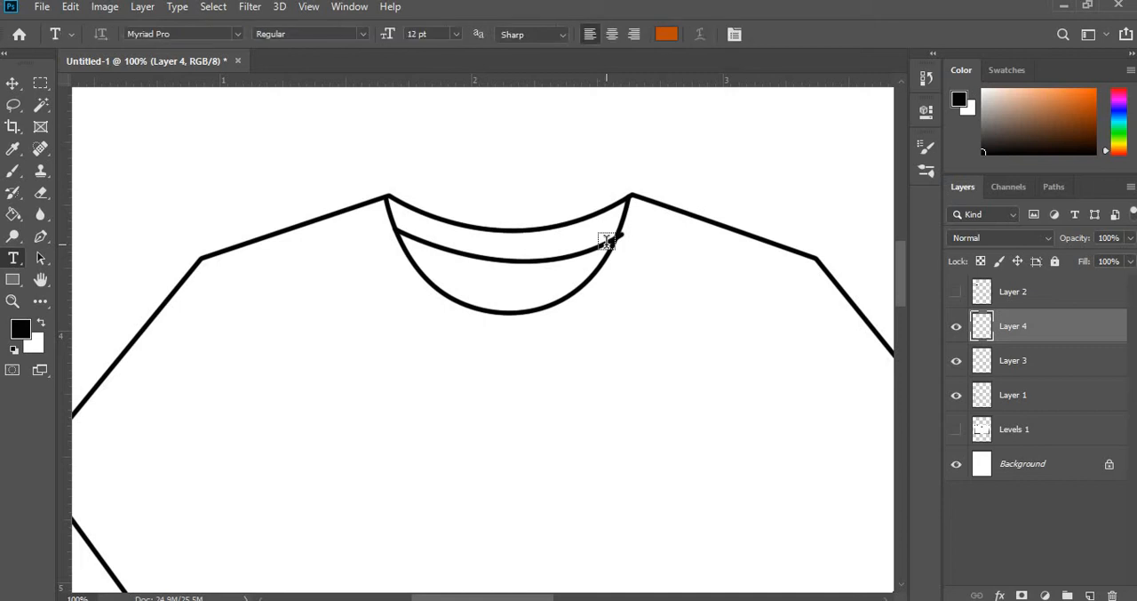
click(12, 84)
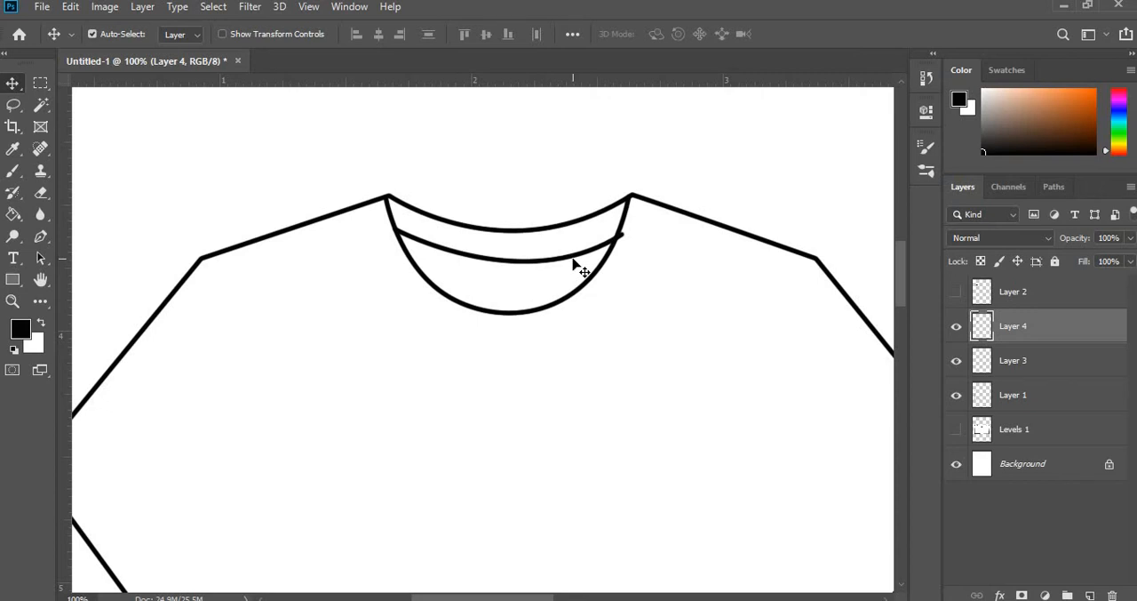
key(ctrl+t)
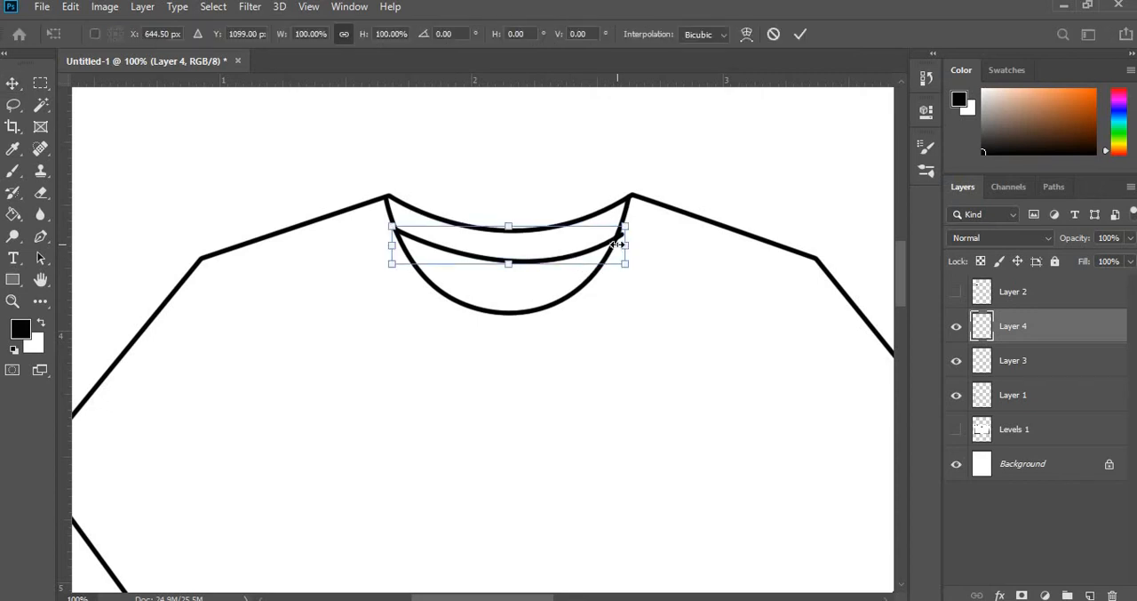
key(ctrl+plus)
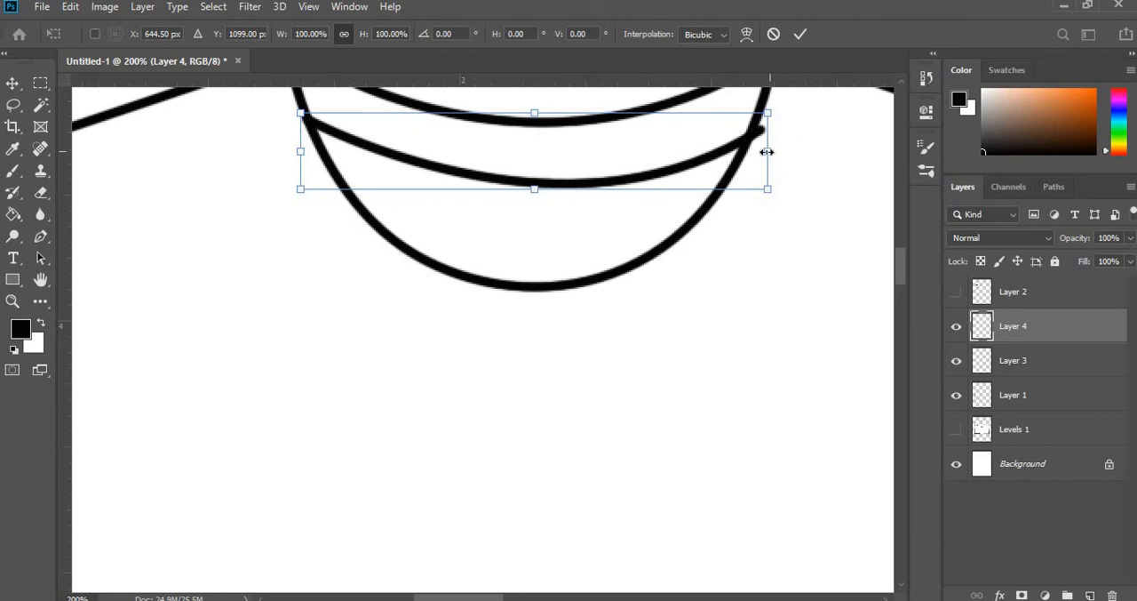
drag(767, 152, 758, 152)
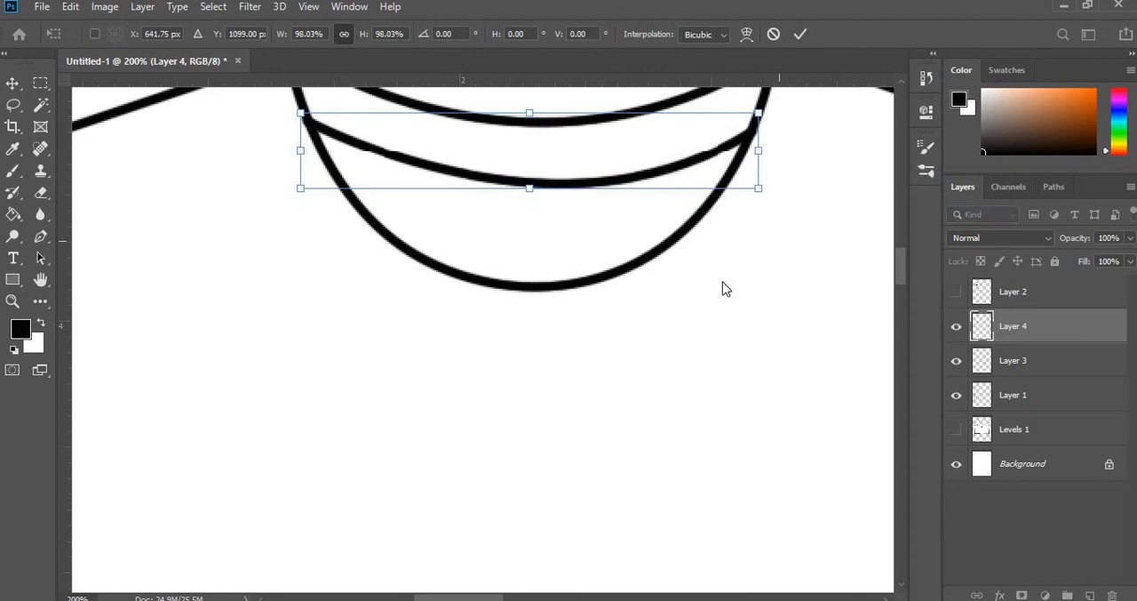
key(Return)
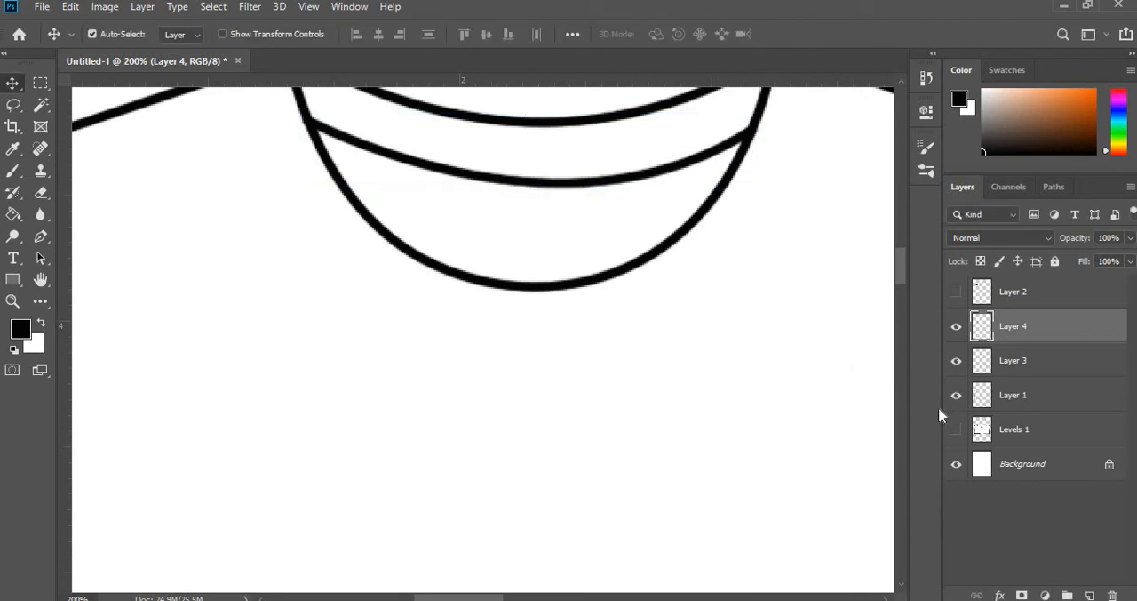
key(ctrl+minus)
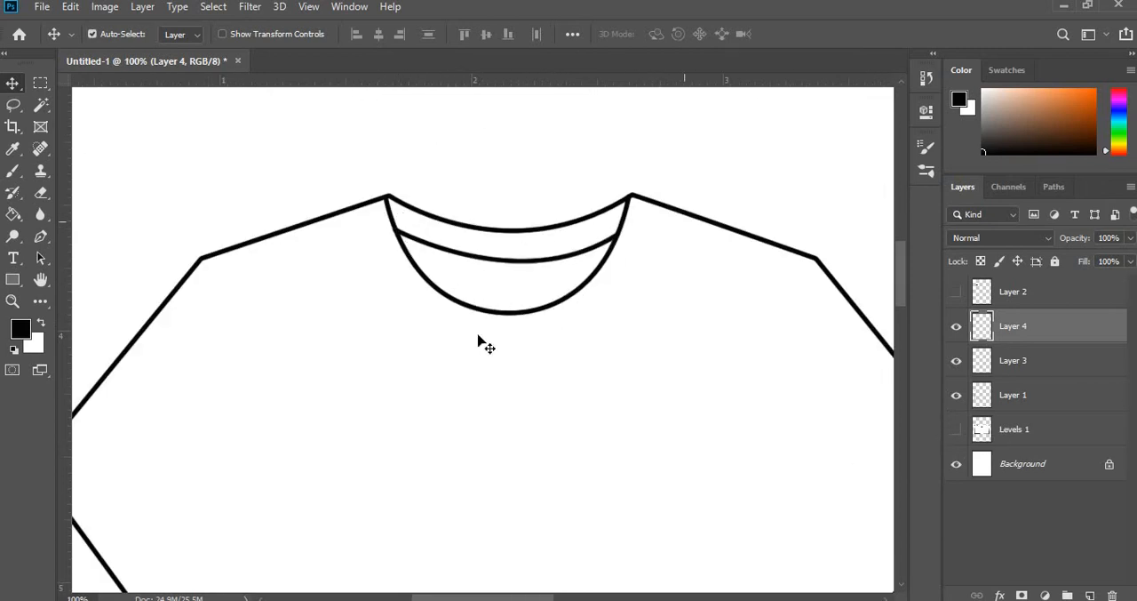
- Show the Levels 1 sketch, add a new layer above Layer 4 and draw a curved Pen path between the outer collar line's shoulder ends
click(956, 431)
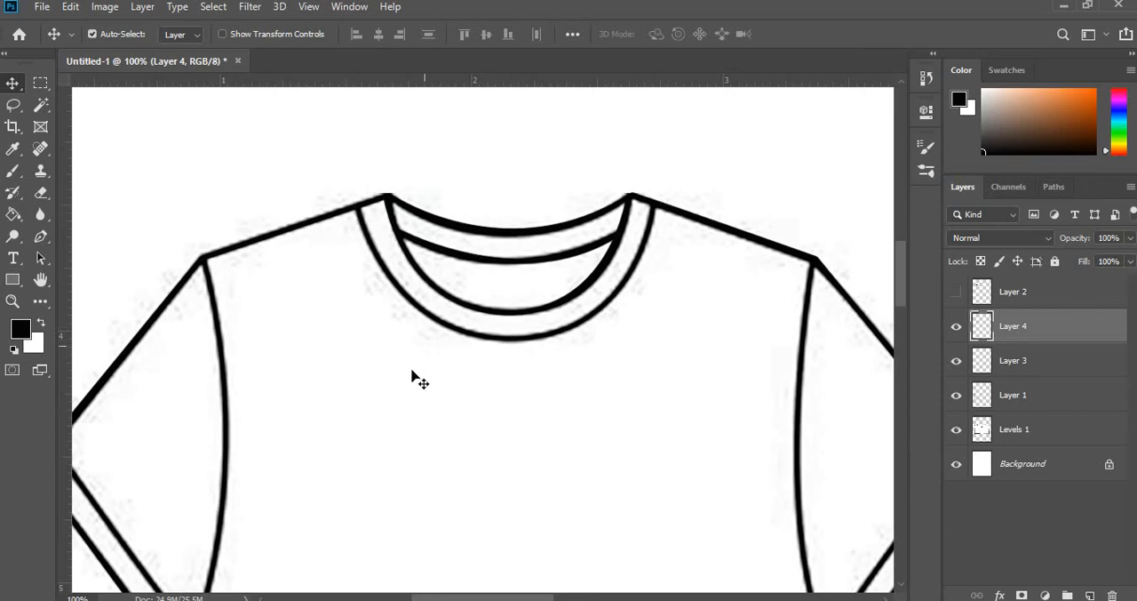
click(41, 235)
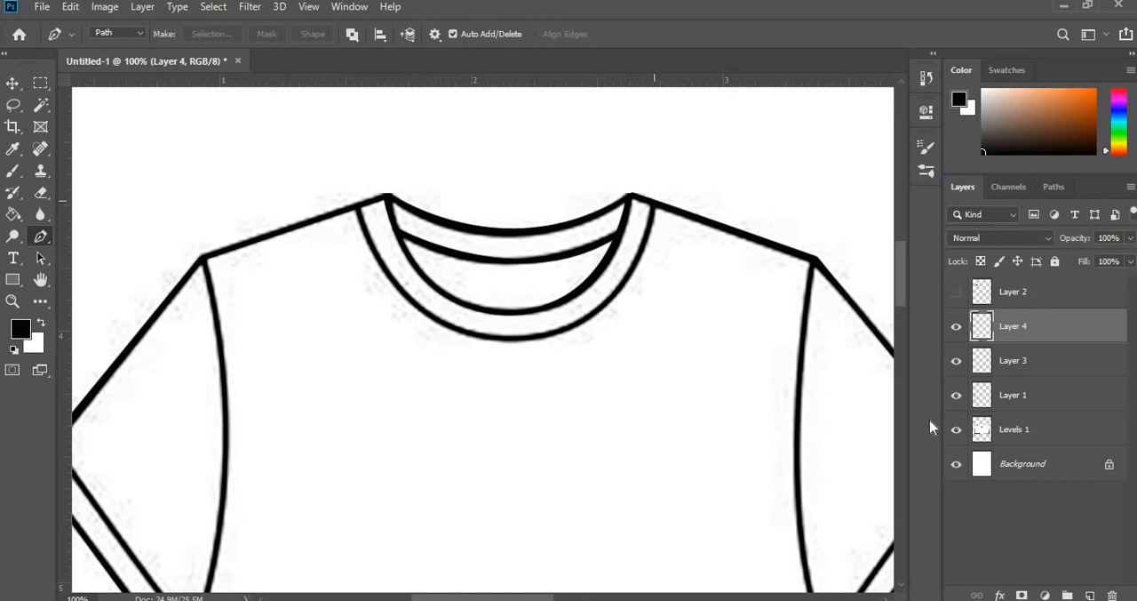
click(1088, 596)
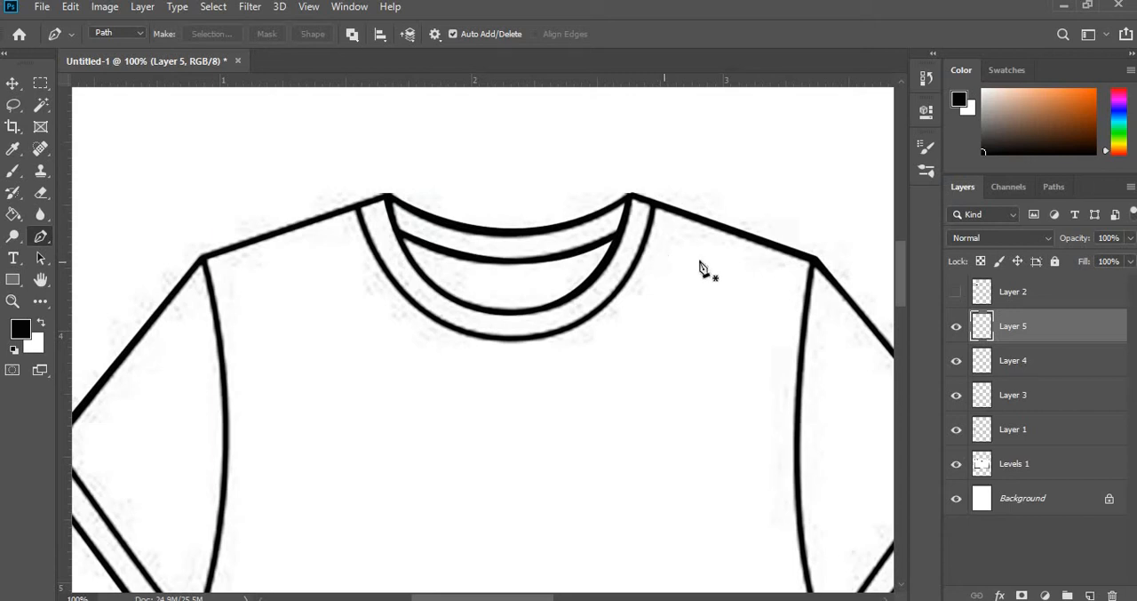
click(654, 205)
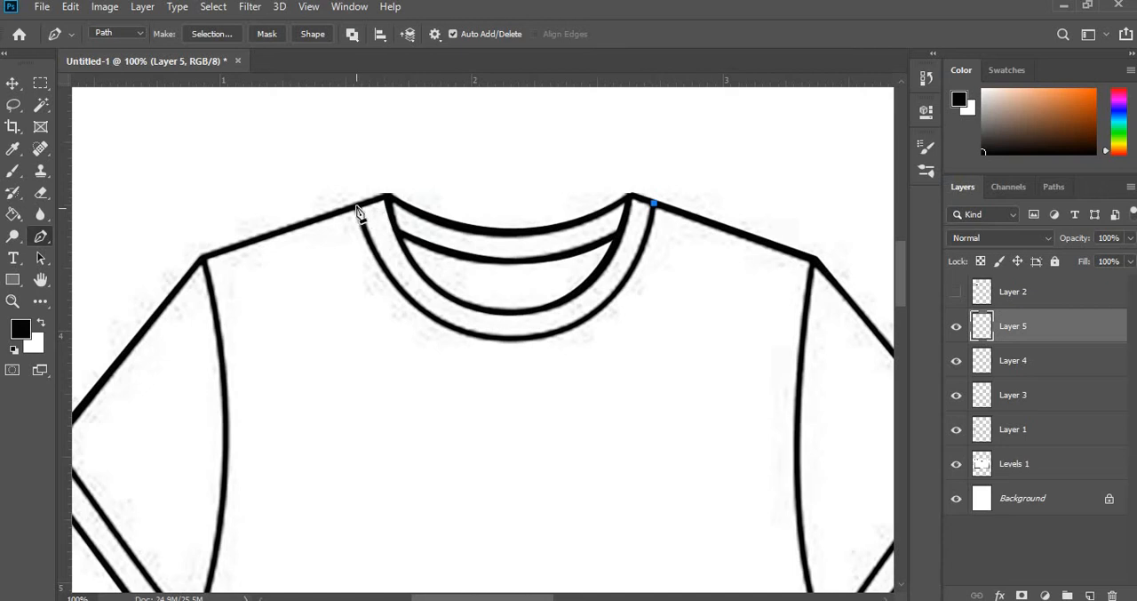
drag(356, 206, 286, 178)
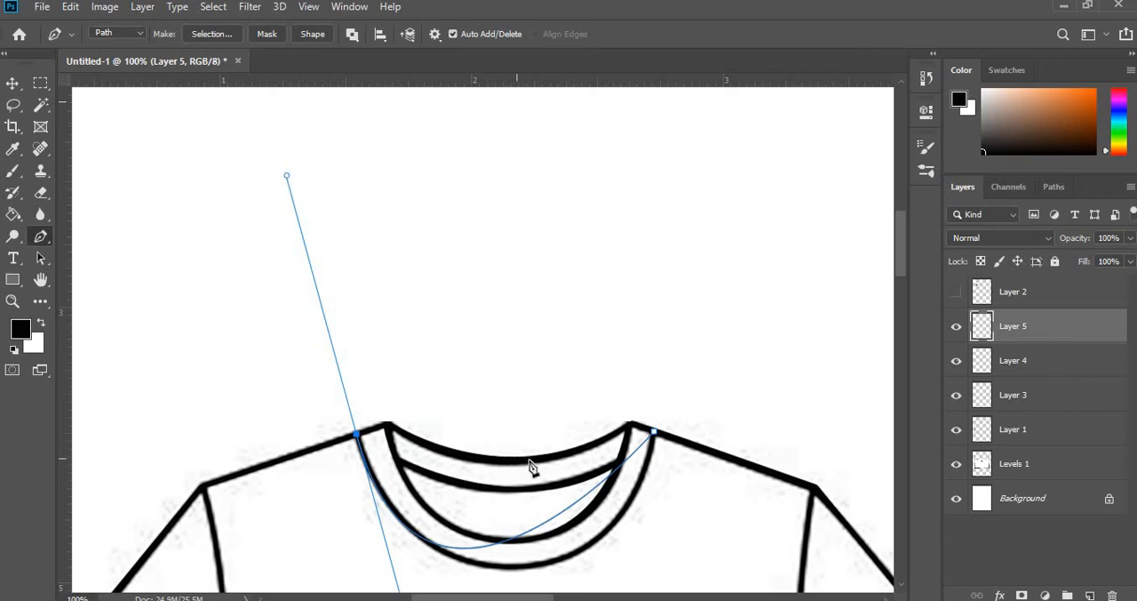
- Add an anchor point on the path's curve, move it onto the sketch's outer collar line and adjust its direction handle to fit
scroll(533, 466, down, 2)
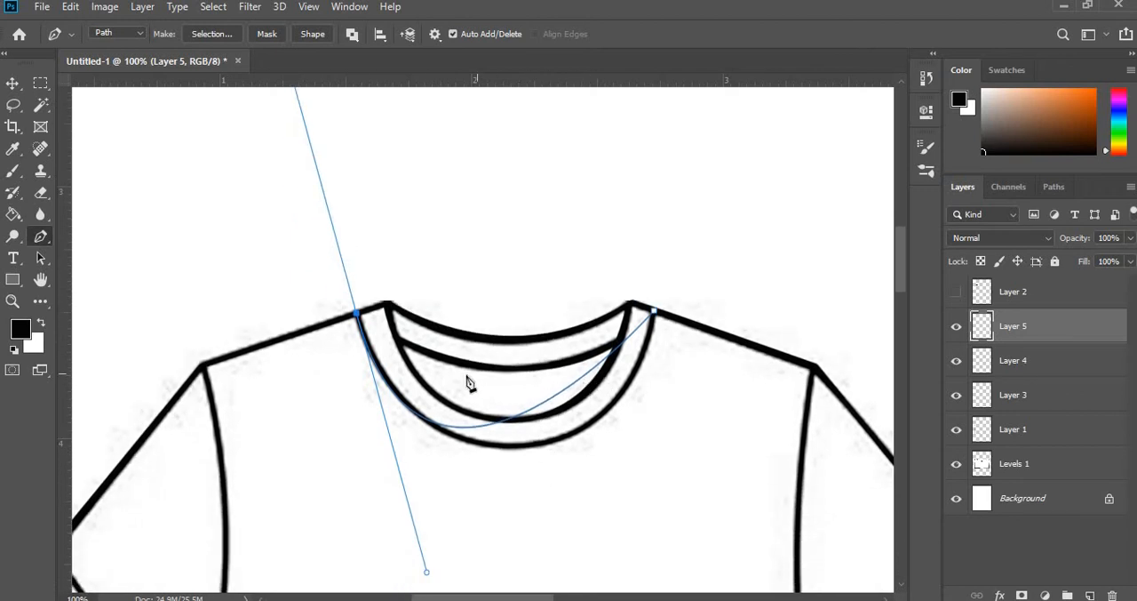
click(528, 415)
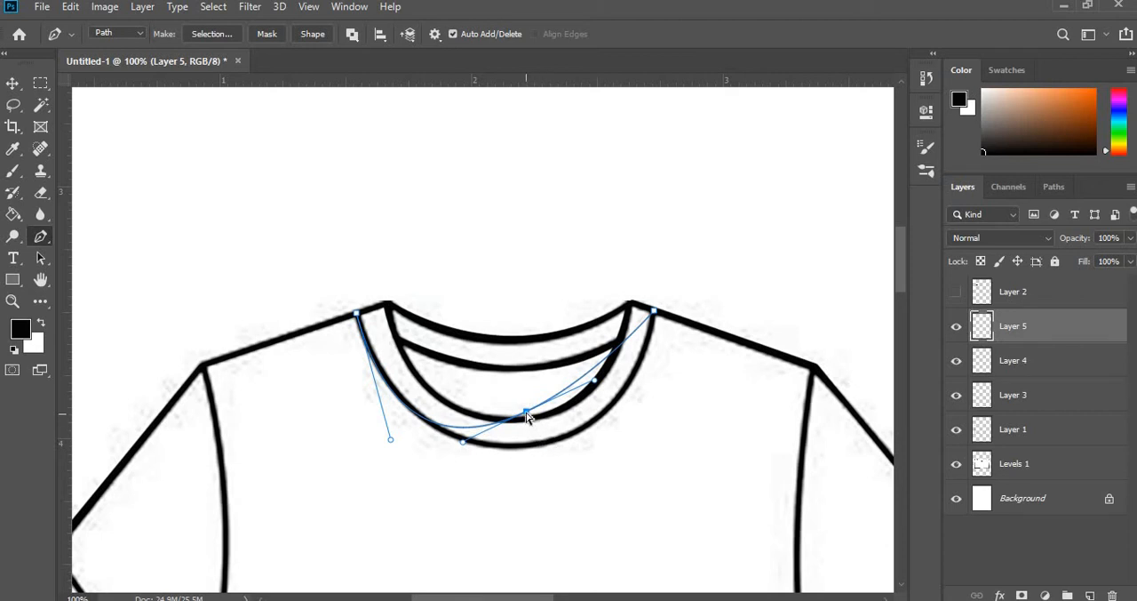
drag(528, 424, 569, 436)
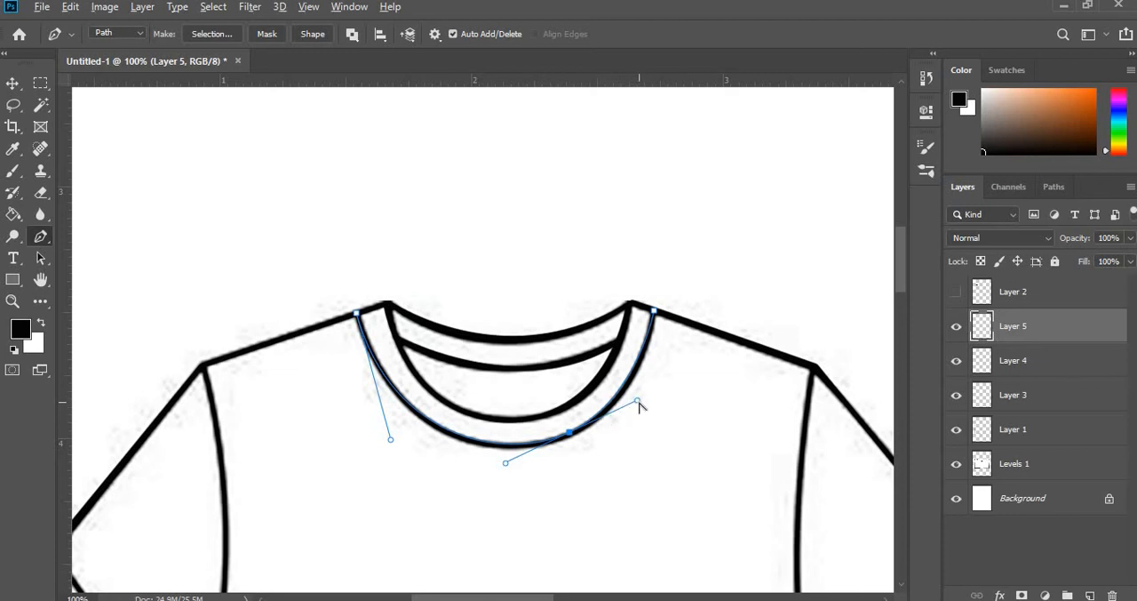
mouse_move(648, 397)
mouse_down()
mouse_move(605, 418)
mouse_move(642, 407)
mouse_up()
- Stroke the outer collar path on Layer 5 with the Brush, without simulated pressure, and delete the path
right_click(644, 361)
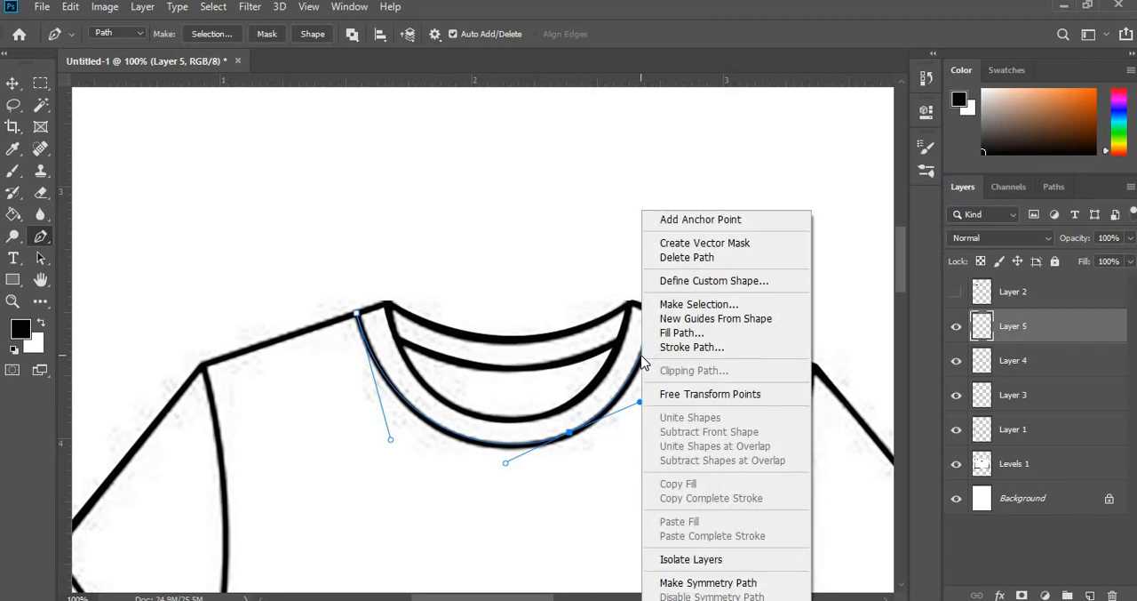
click(671, 351)
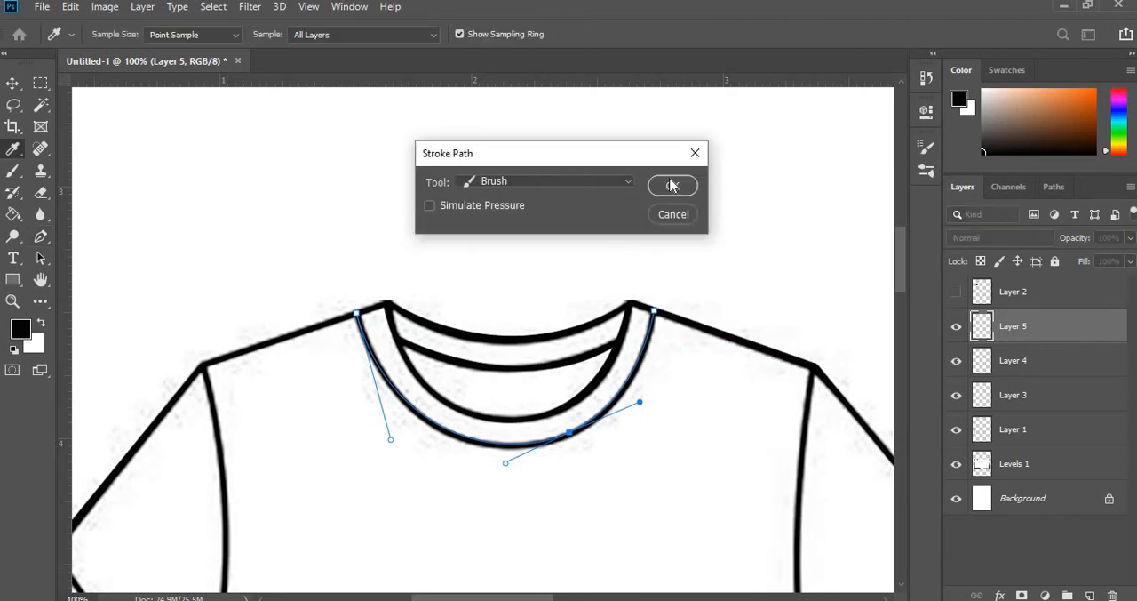
click(672, 188)
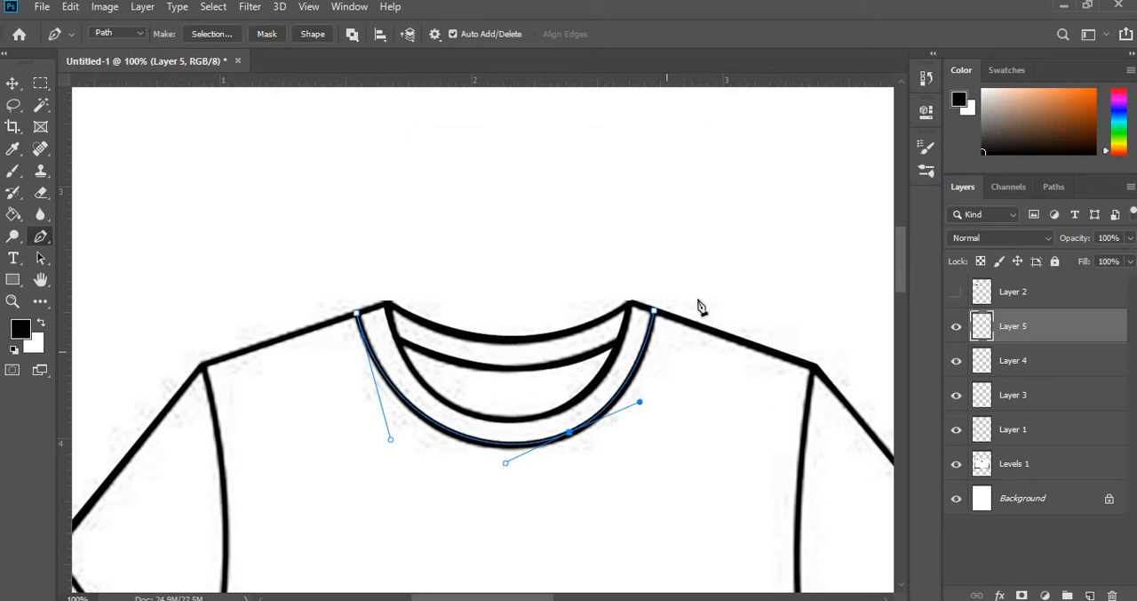
right_click(644, 352)
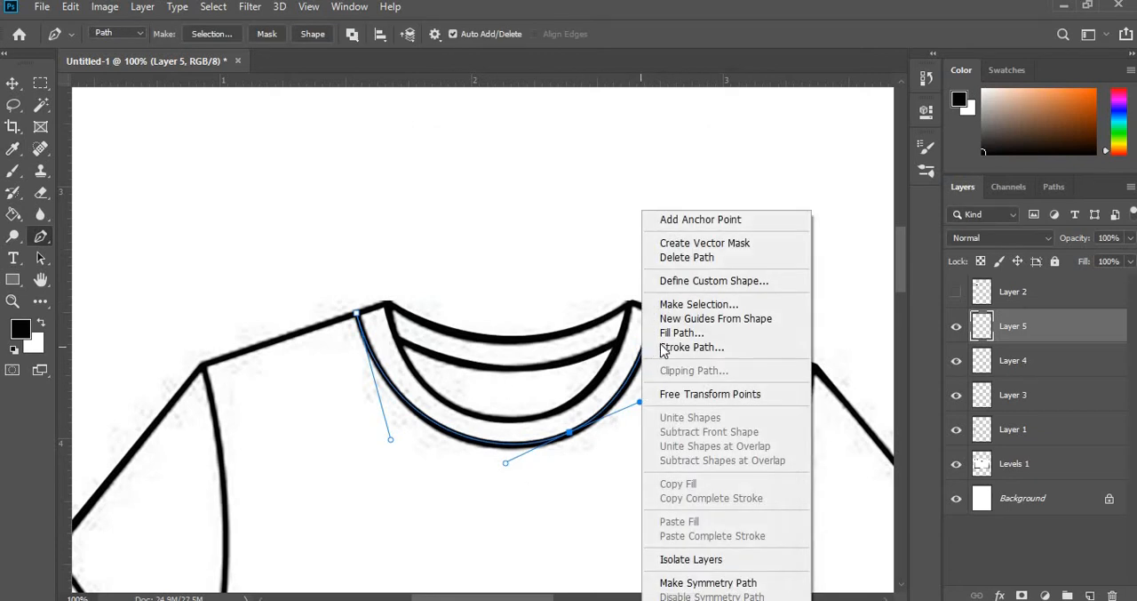
click(682, 258)
scroll(667, 449, down, 1)
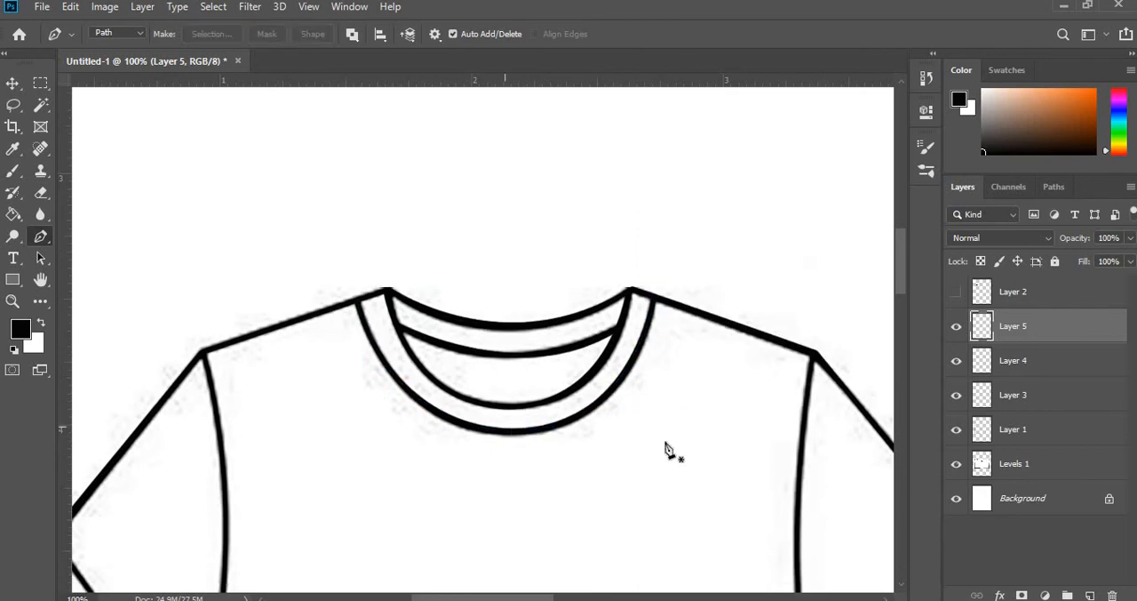
- Hide the Levels 1 sketch to check the traced shirt and collar lines on their own, and show it again
scroll(673, 450, down, 2)
click(956, 464)
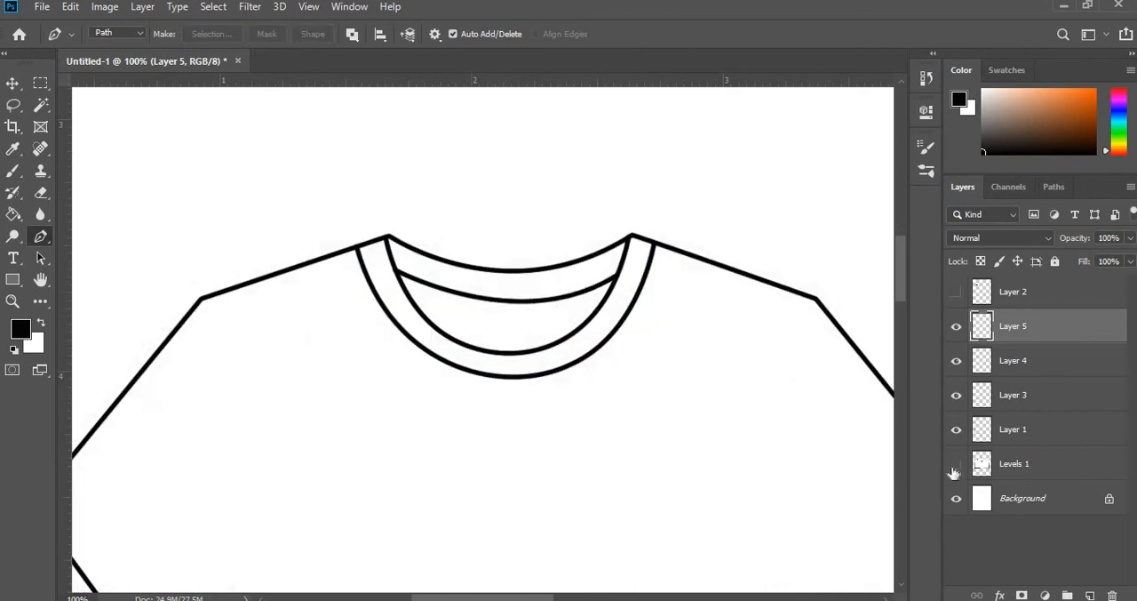
click(956, 464)
- Try to trace the left armhole seam with a curved Pen path on a new layer above Layer 5
scroll(352, 401, down, 3)
scroll(351, 444, down, 2)
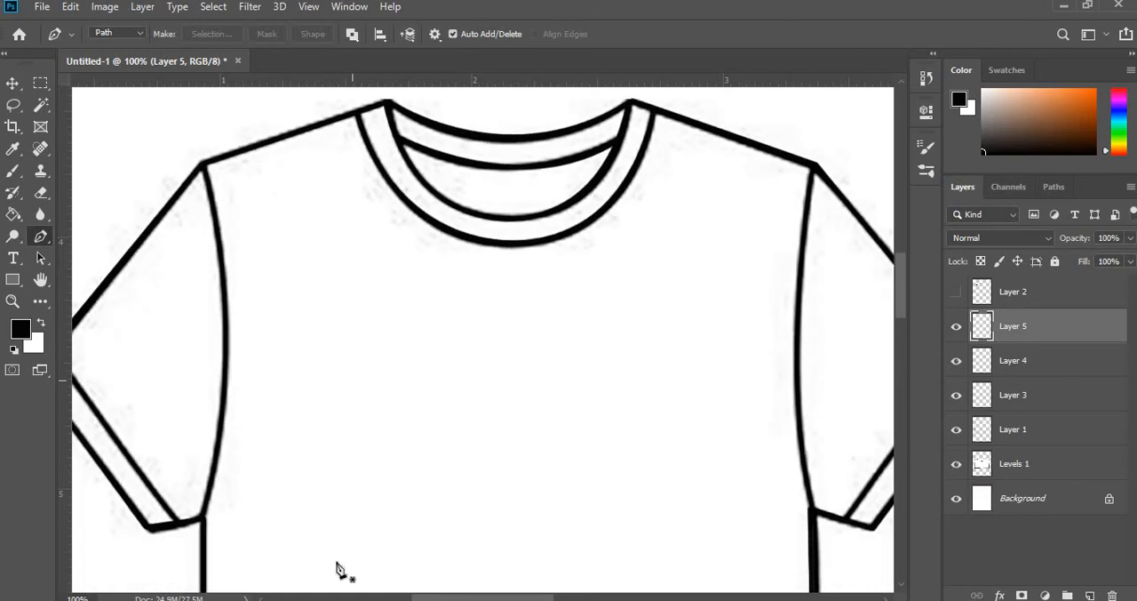
click(201, 164)
click(1086, 592)
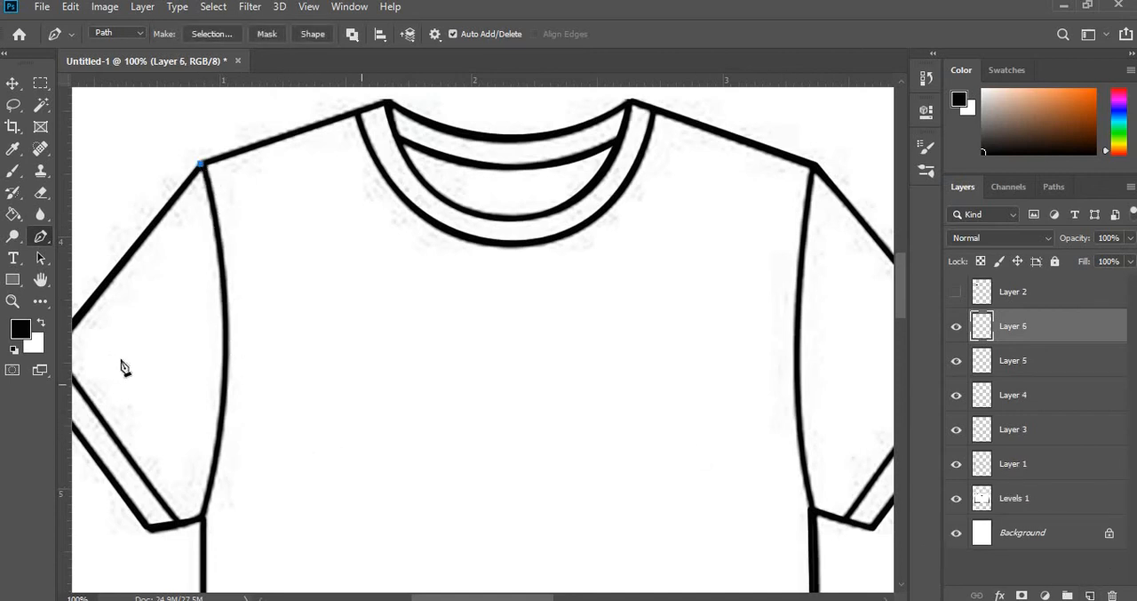
click(203, 515)
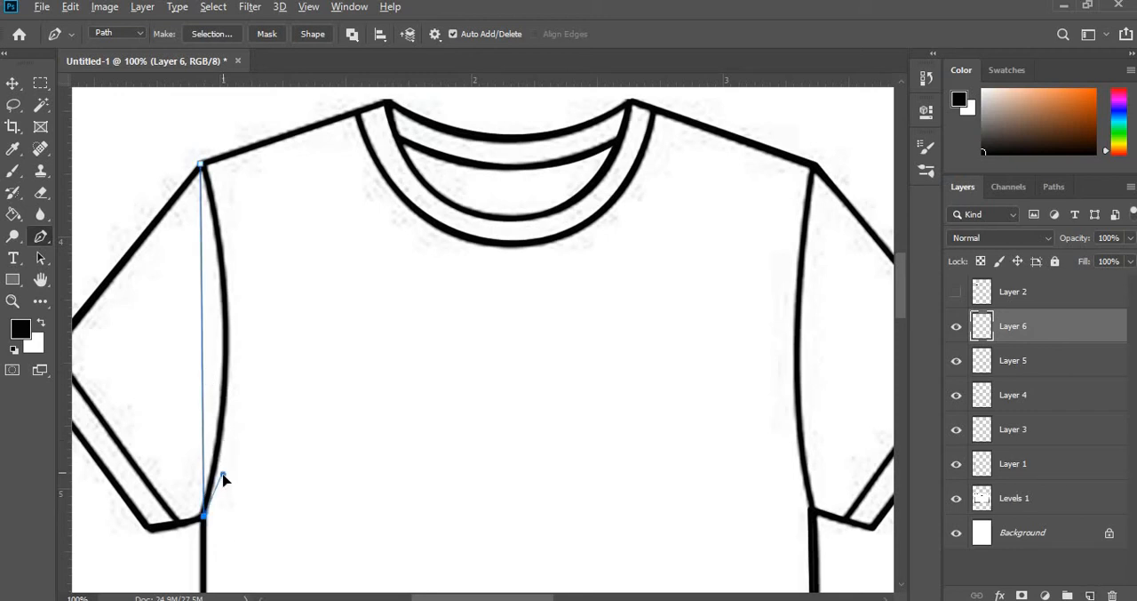
drag(223, 478, 228, 509)
key(Delete)
key(Delete)
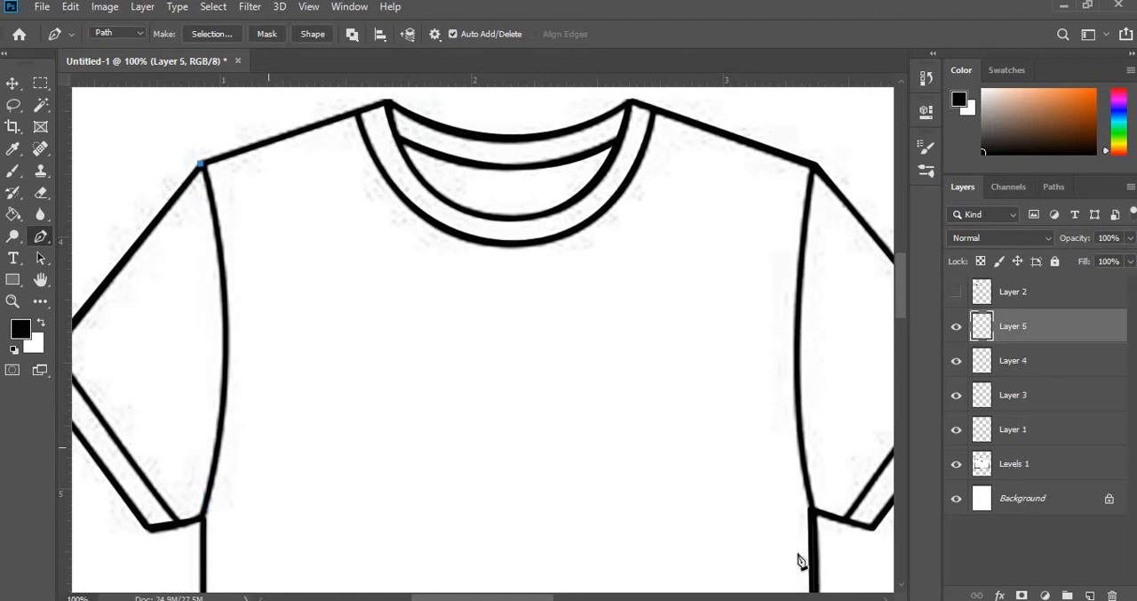
drag(201, 164, 238, 172)
click(12, 83)
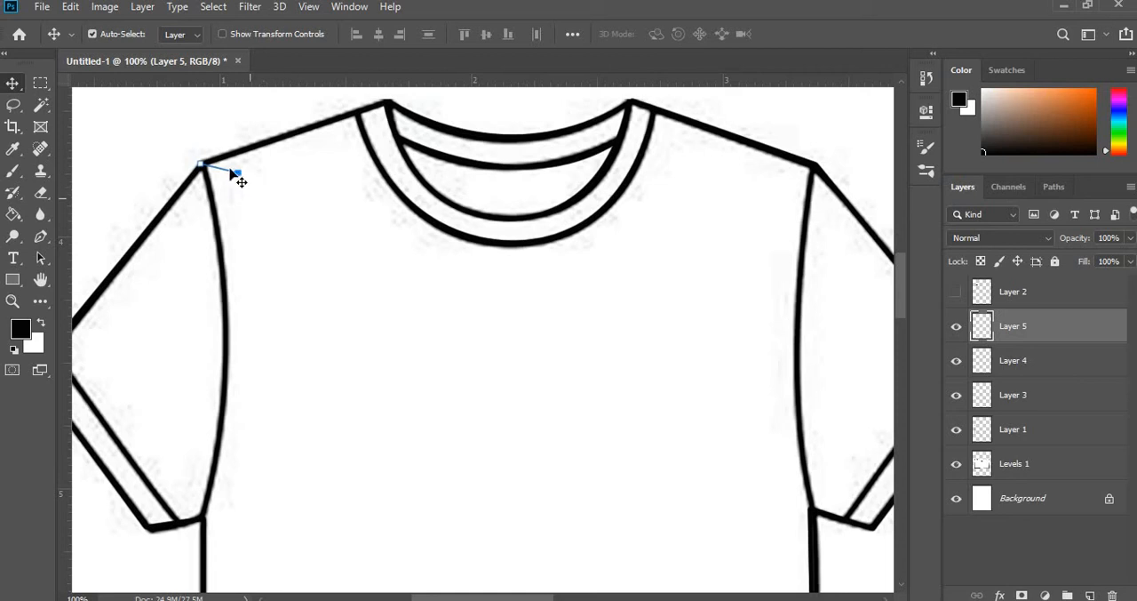
right_click(232, 175)
click(411, 185)
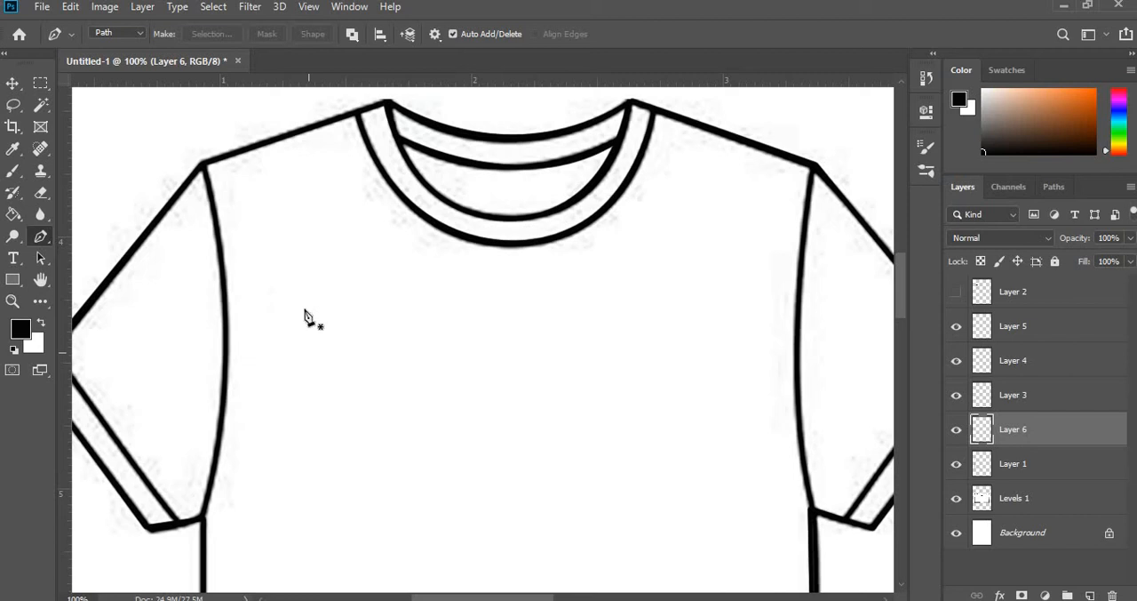
- Draw a practice zigzag Pen path of straight segments across the shirt body on Layer 6 and delete the path
click(305, 308)
click(531, 398)
click(581, 333)
click(640, 264)
click(722, 269)
click(721, 379)
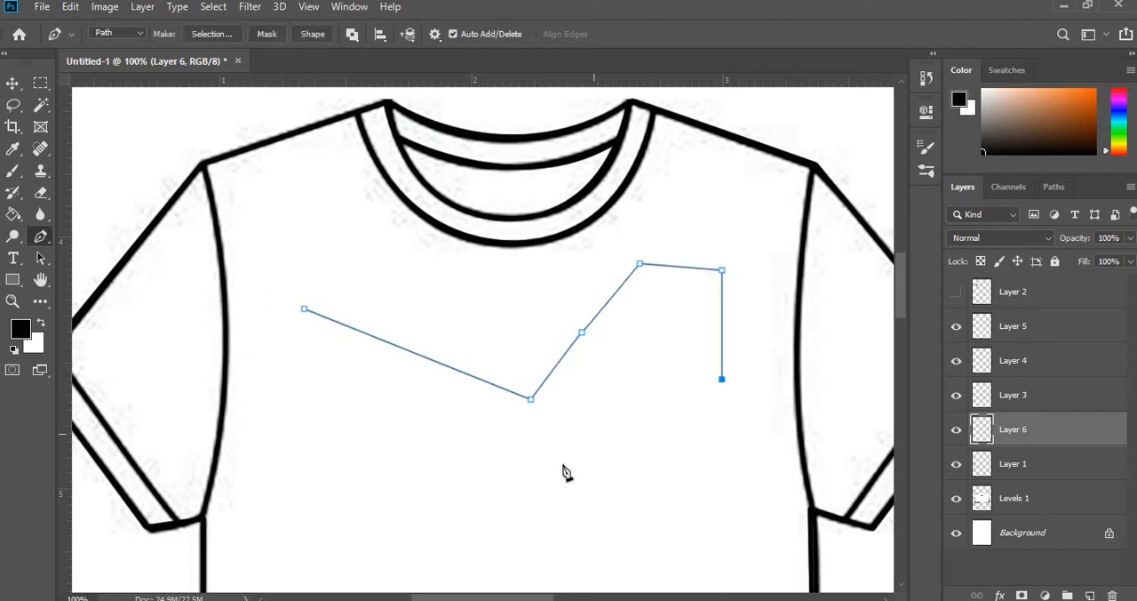
click(562, 463)
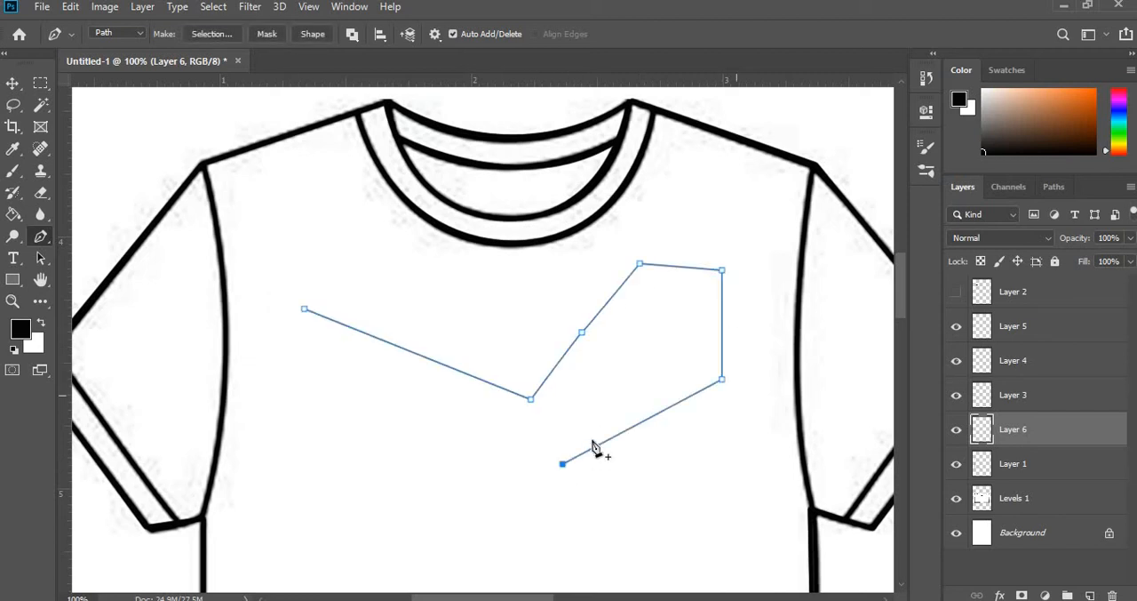
right_click(615, 300)
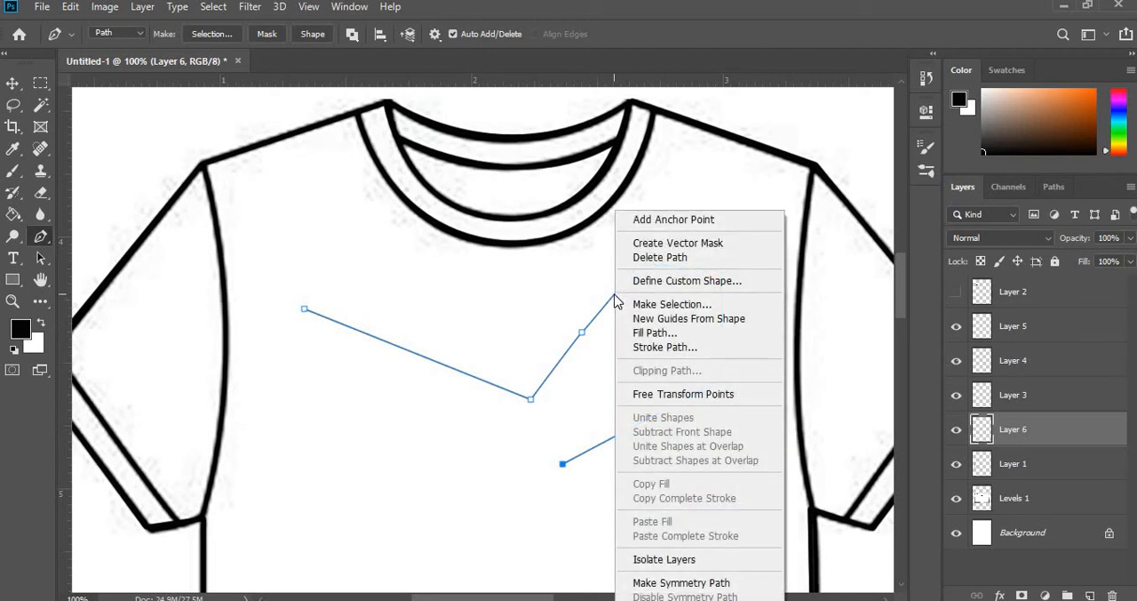
click(658, 256)
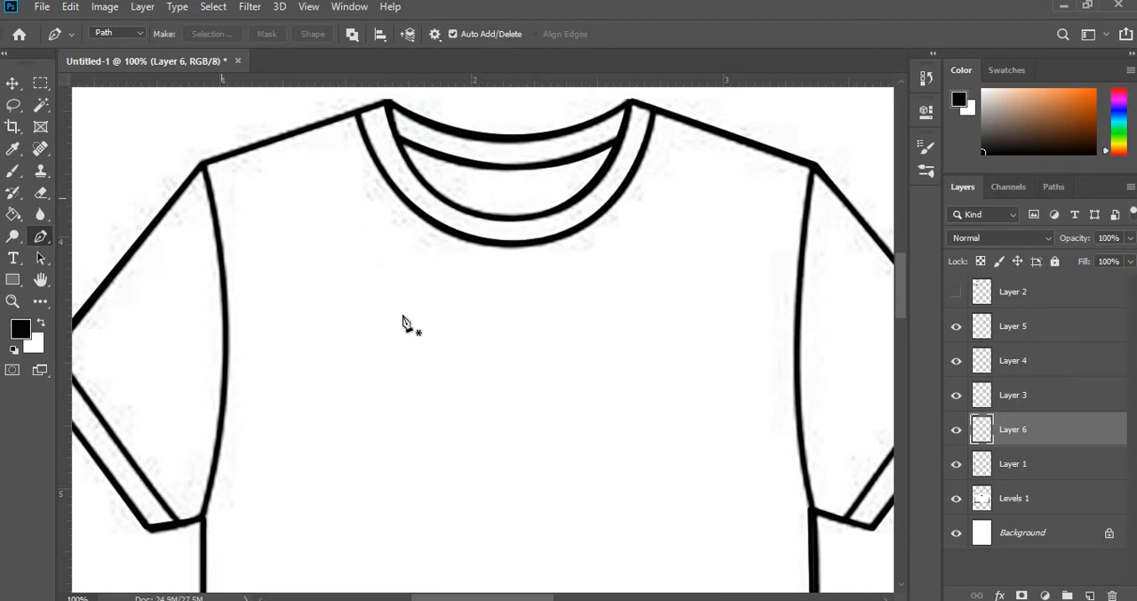
- With Layer 6 visible, draw a Pen path along the left armhole seam from the shoulder through its middle to a curved underarm point
click(957, 430)
click(202, 163)
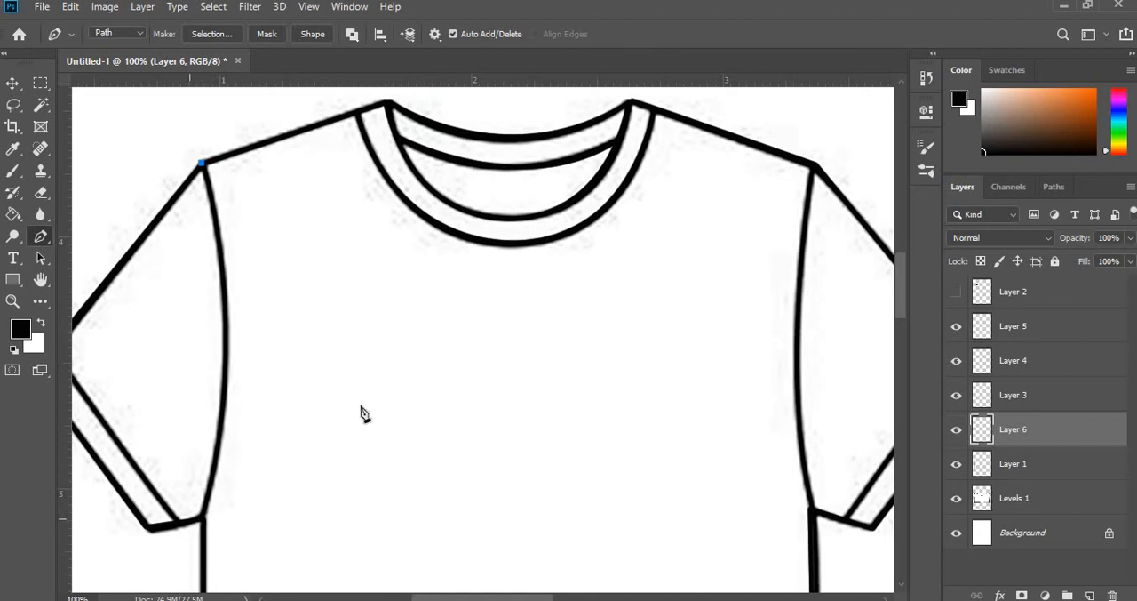
scroll(313, 415, down, 1)
scroll(312, 428, up, 1)
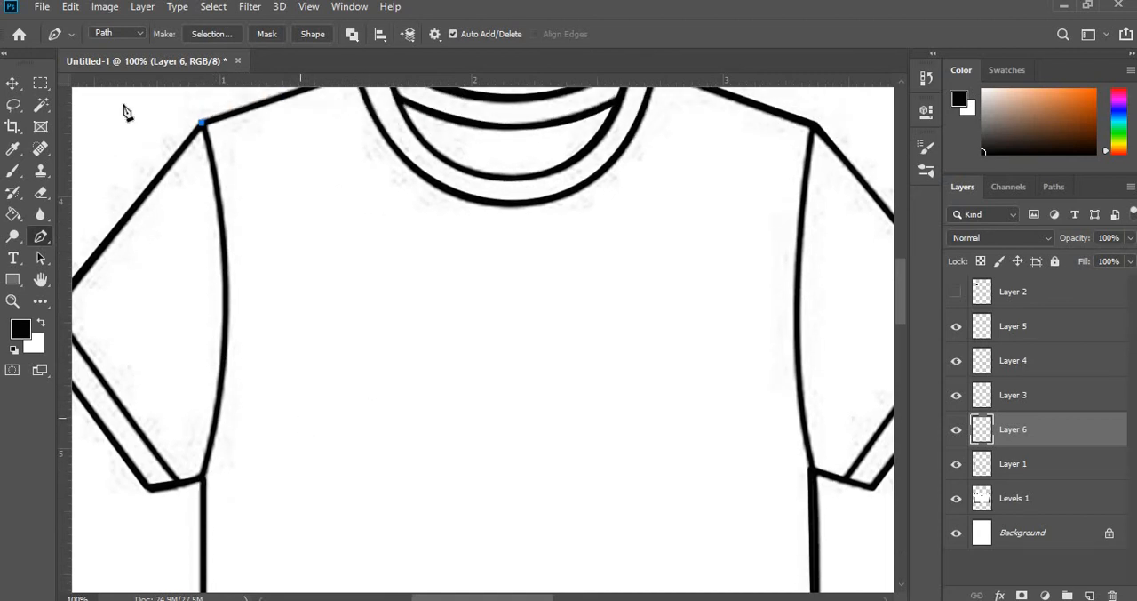
click(225, 263)
drag(201, 482, 184, 489)
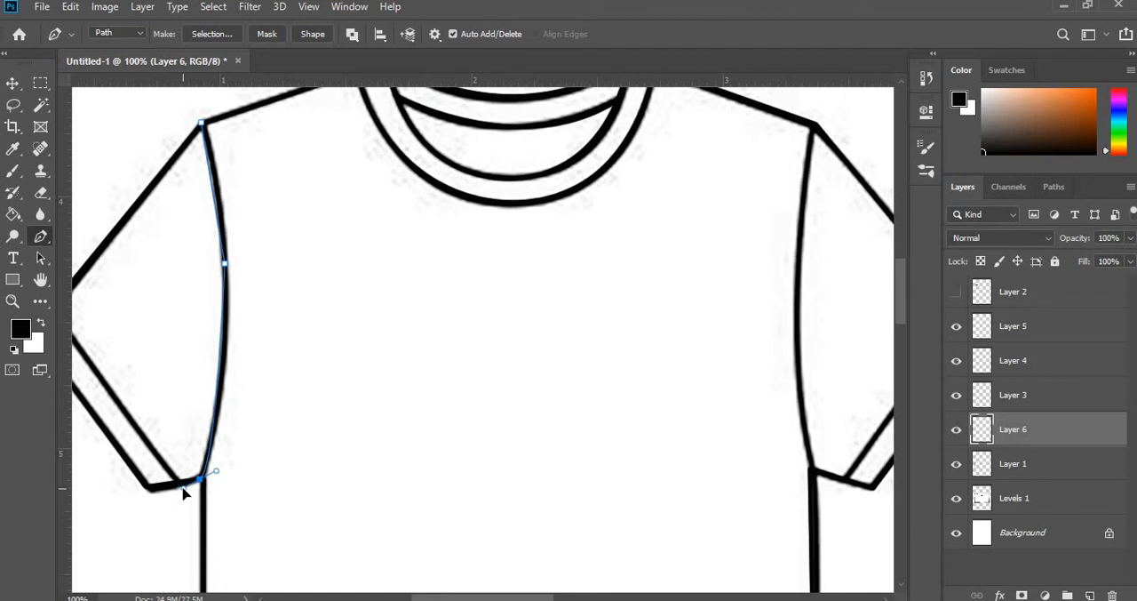
- Stroke the left armhole path on Layer 6 with the Brush and delete the path
right_click(225, 315)
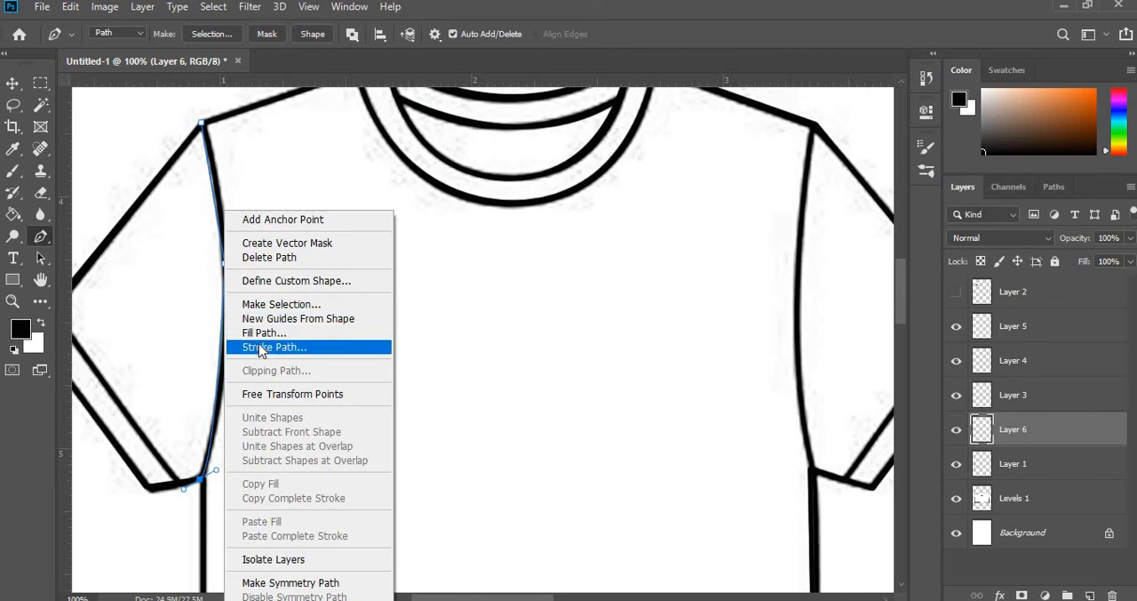
click(267, 347)
click(673, 185)
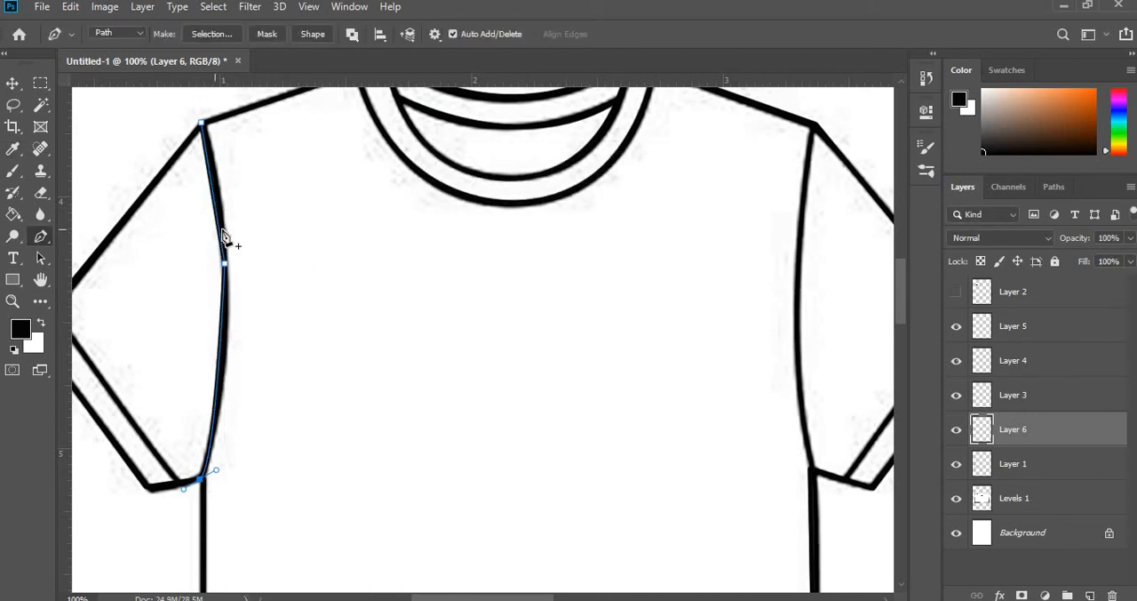
scroll(220, 238, up, 1)
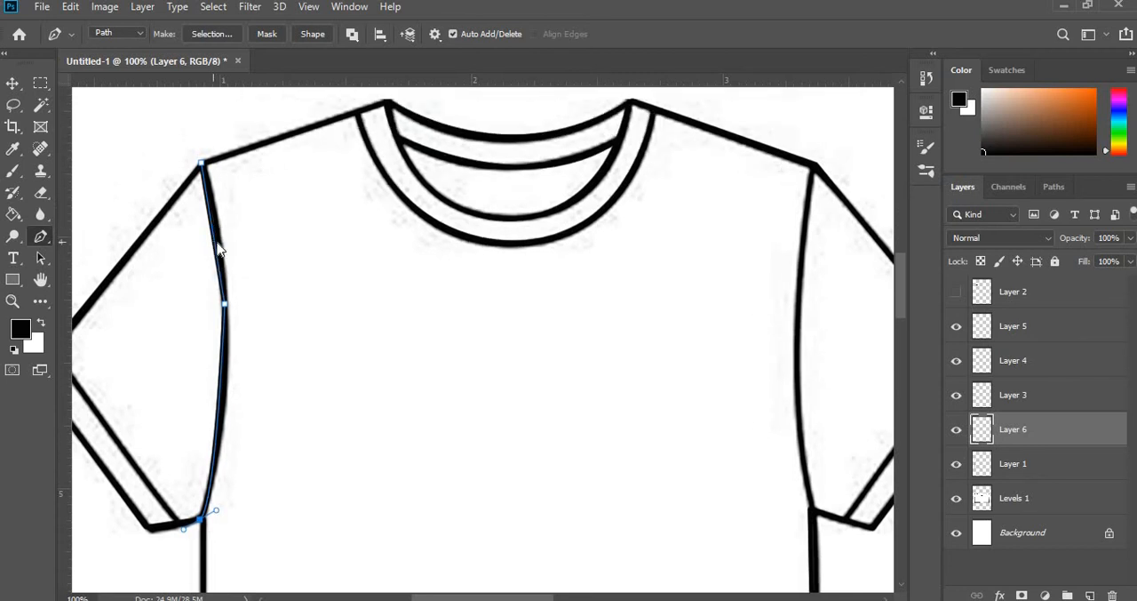
right_click(221, 251)
click(355, 185)
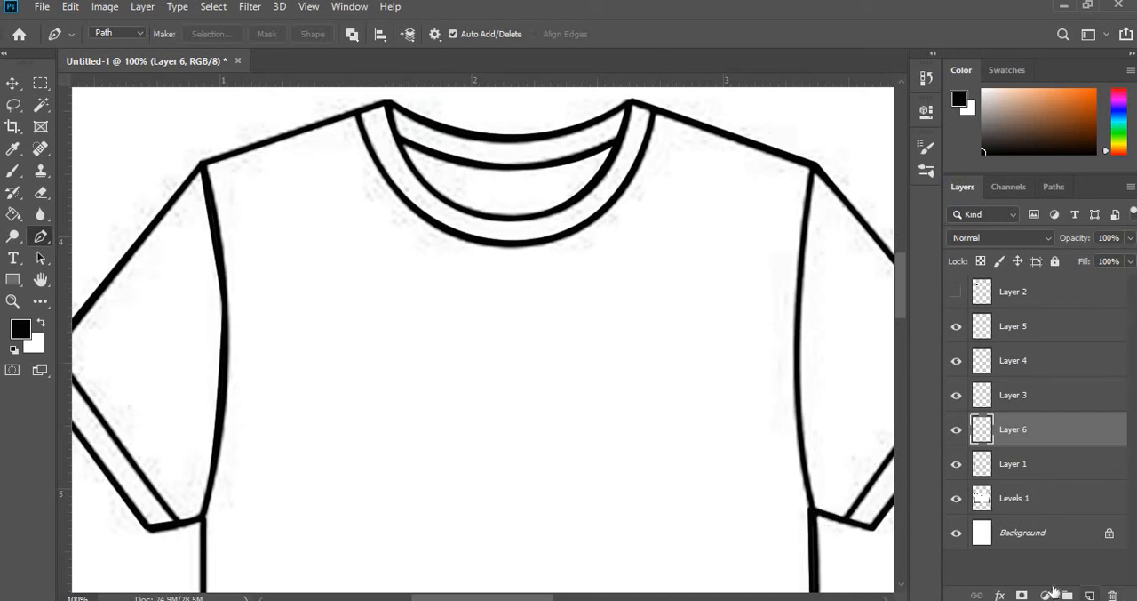
- Add a new layer above Layer 6 and draw a Pen path from the right underarm to the shoulder, curved to fit the armhole seam
click(1091, 595)
click(811, 511)
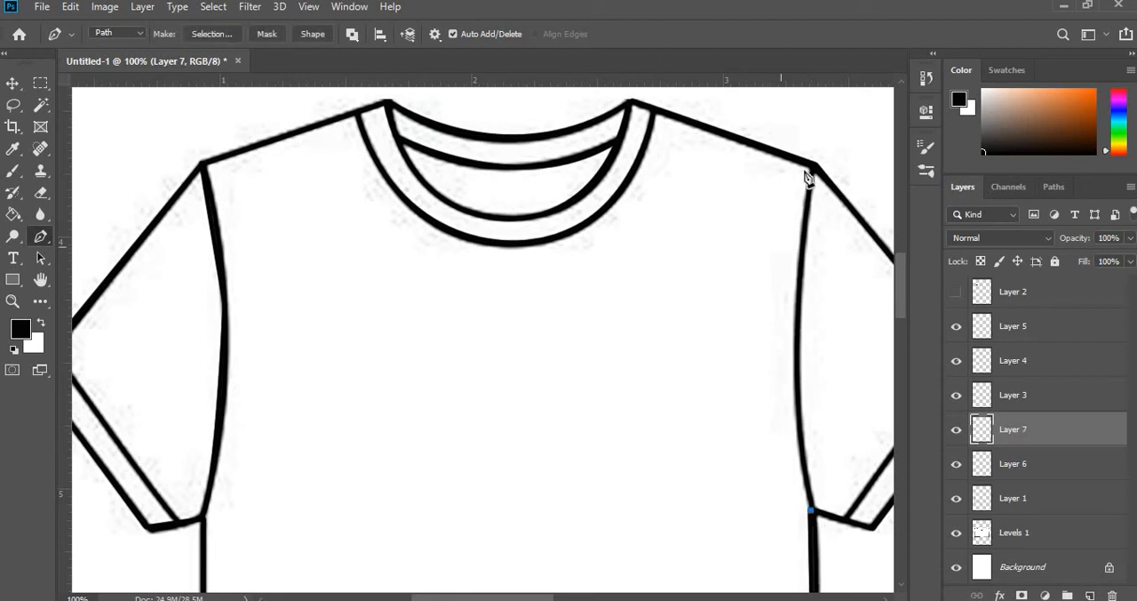
drag(816, 166, 844, 145)
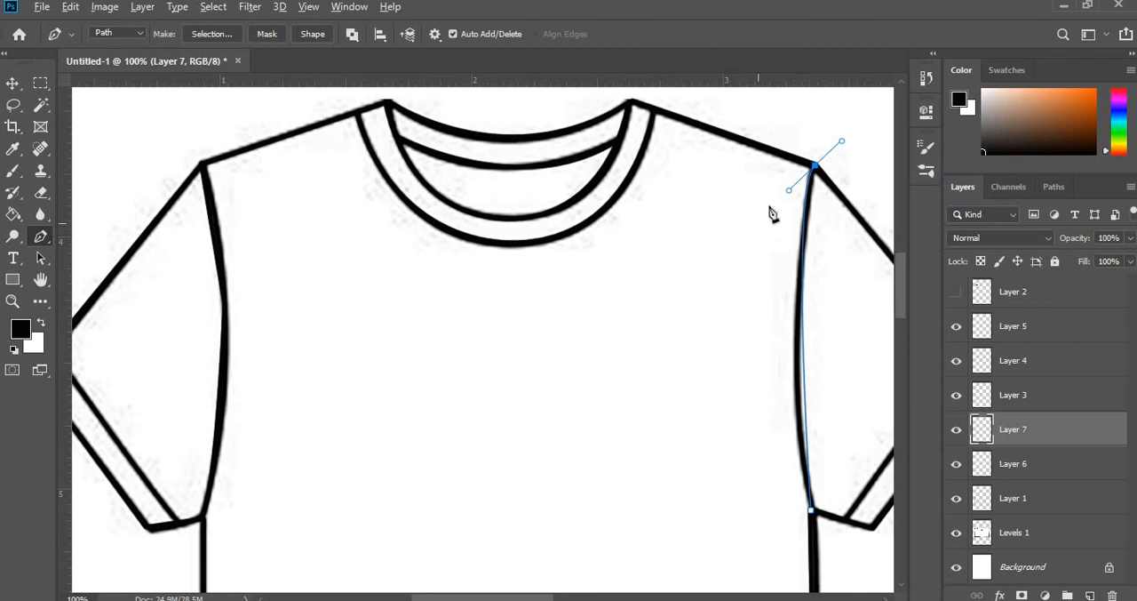
drag(789, 191, 780, 284)
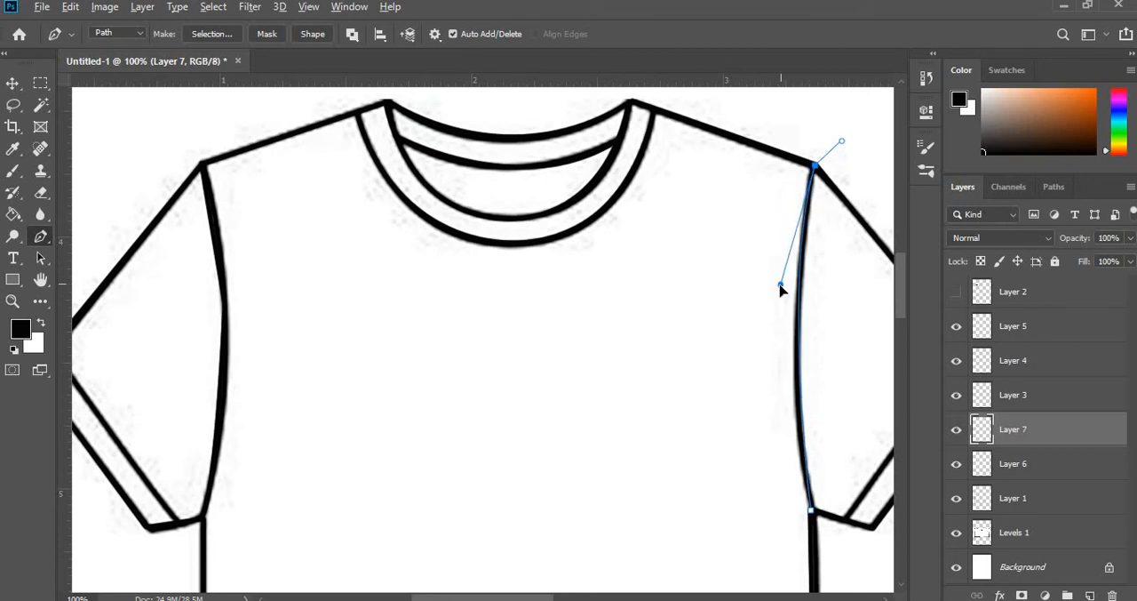
- Stroke the right armhole path on Layer 7 with the Brush, without simulated pressure, and delete the path
right_click(803, 264)
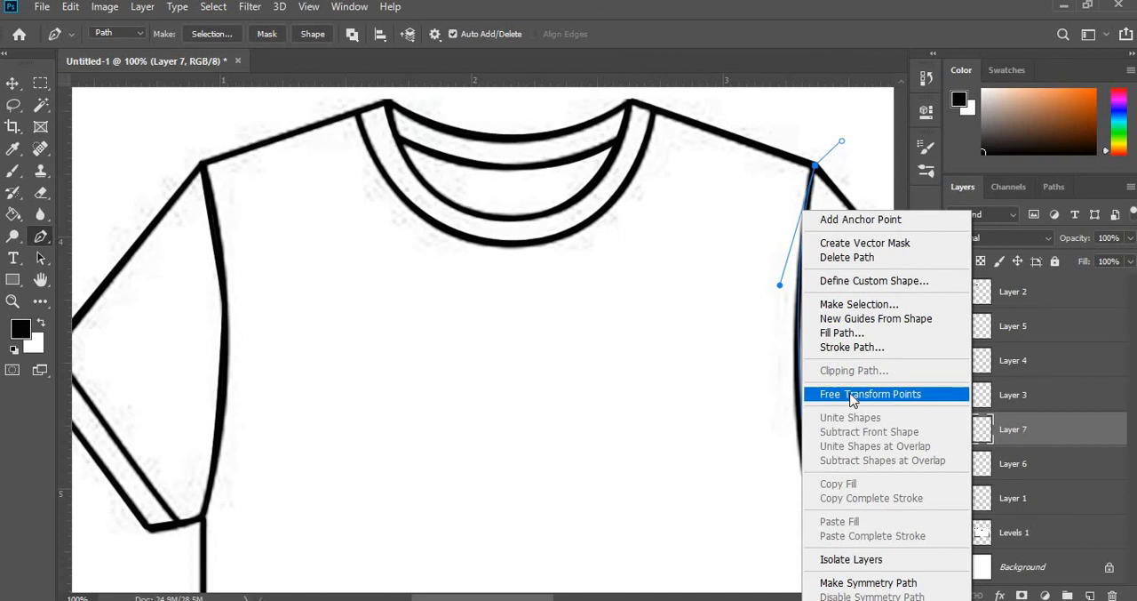
click(853, 347)
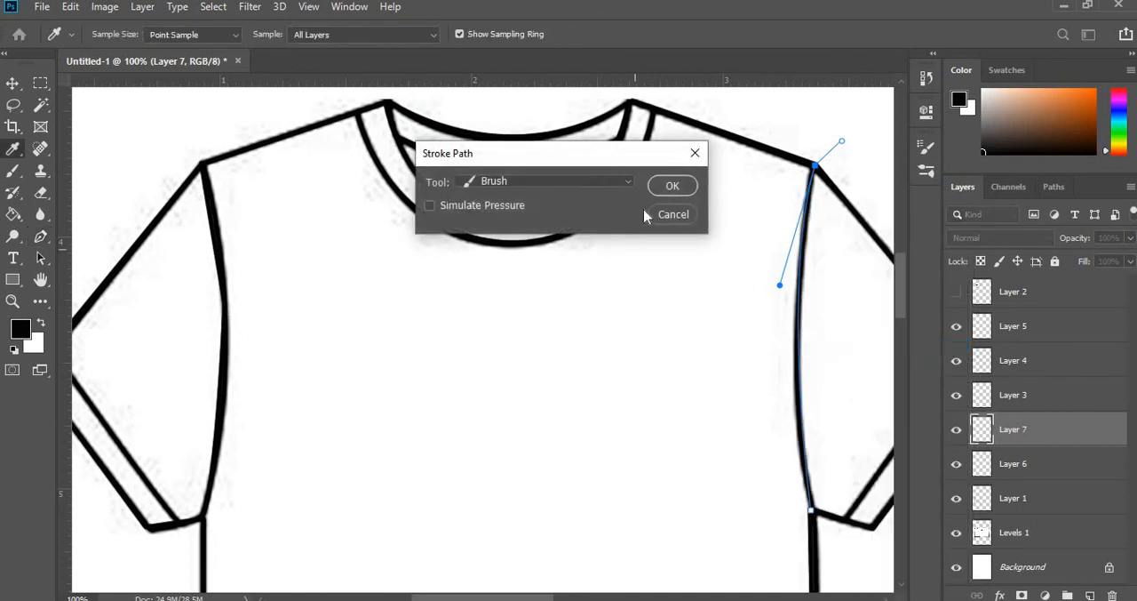
click(673, 187)
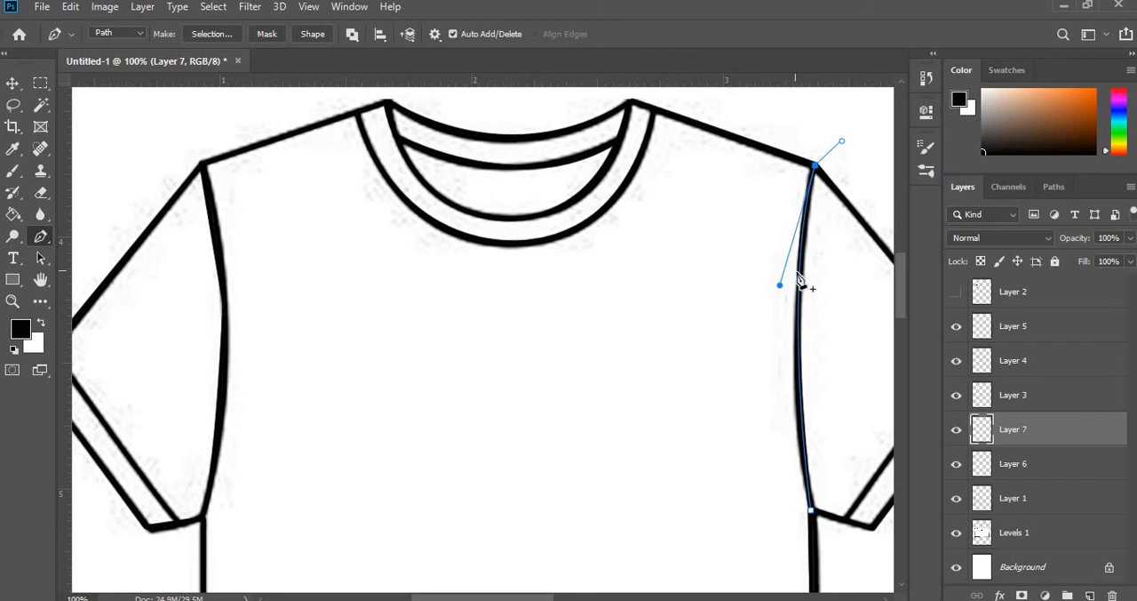
right_click(800, 282)
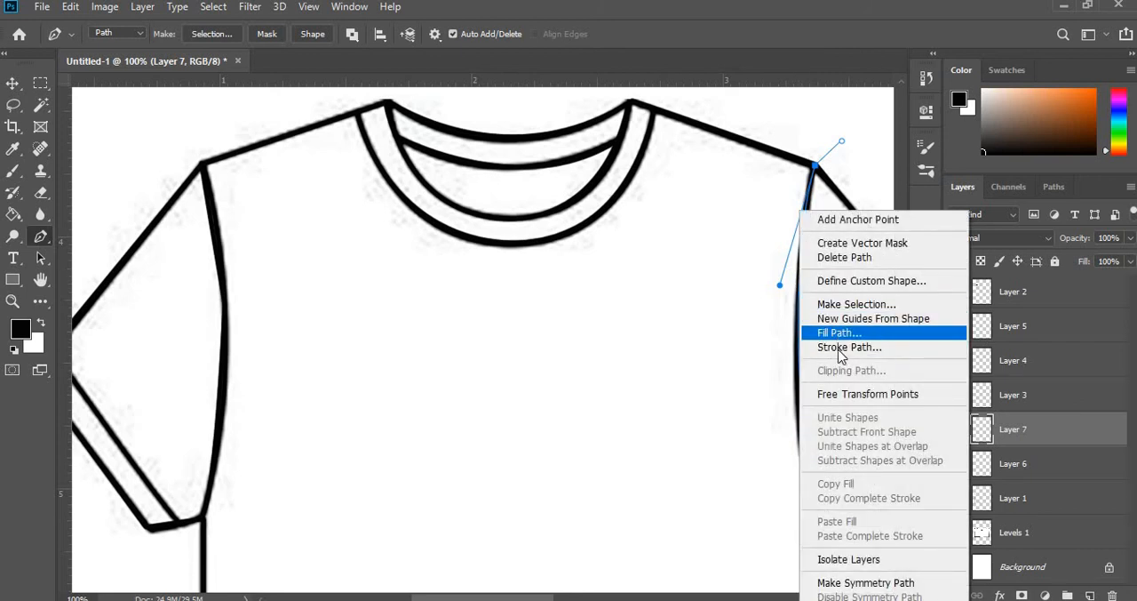
click(853, 257)
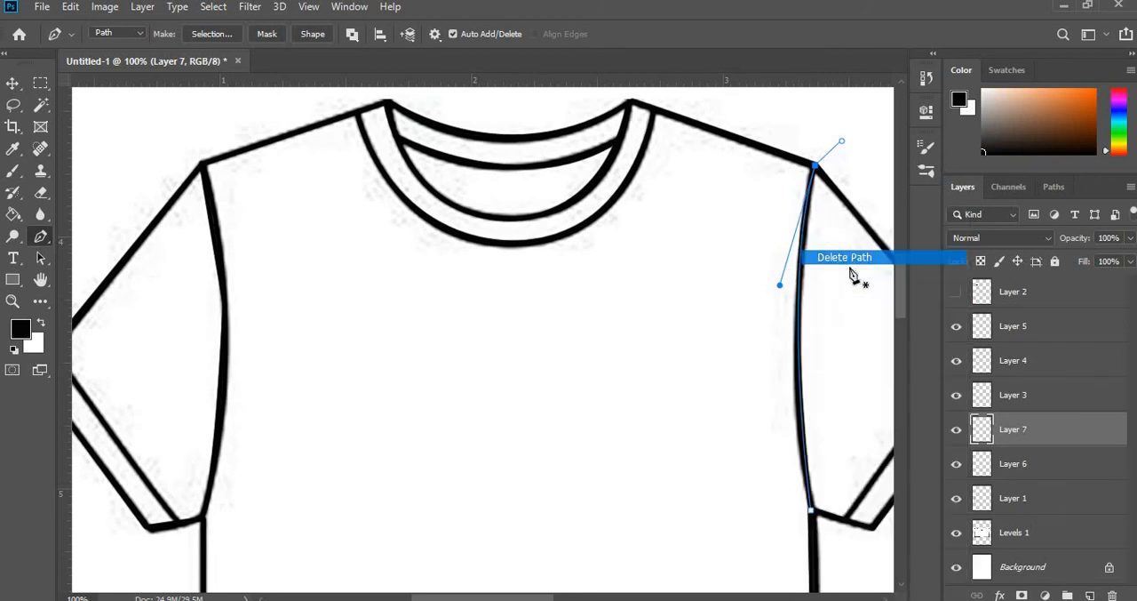
- Draw a straight Pen path on Layer 7 along the left sleeve's inner cuff line, between the sleeve's outer edge and its underside
scroll(691, 389, down, 5)
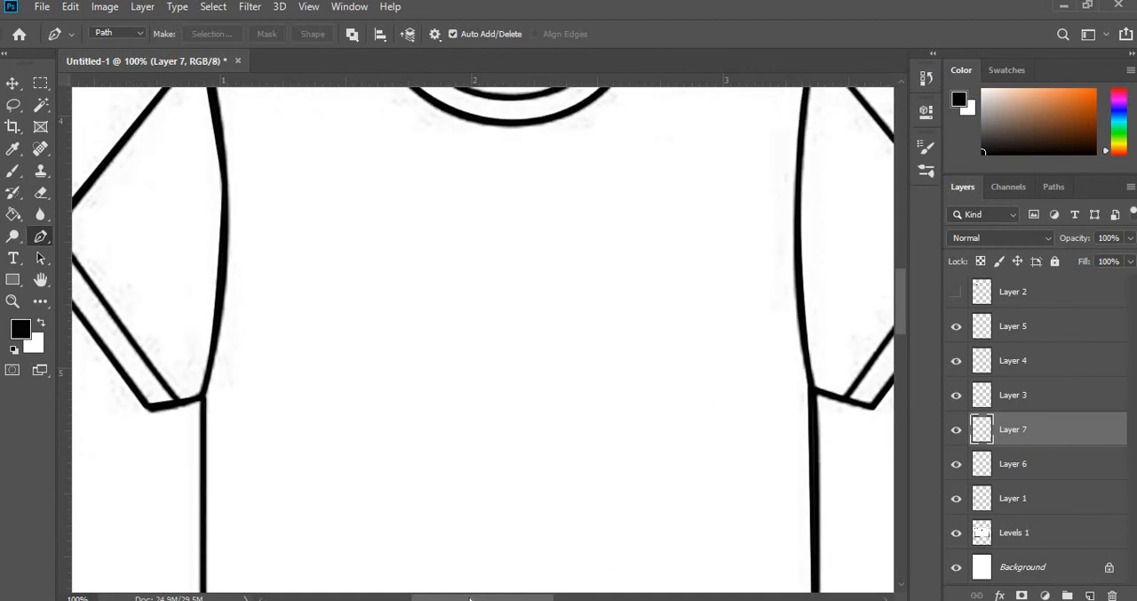
drag(470, 599, 442, 598)
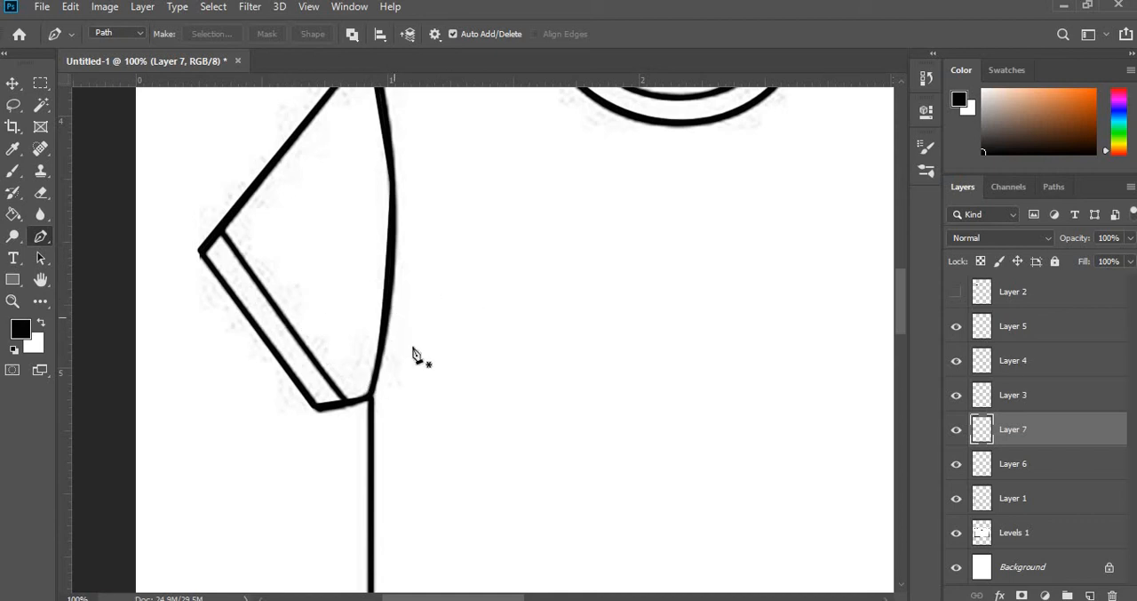
scroll(414, 356, down, 5)
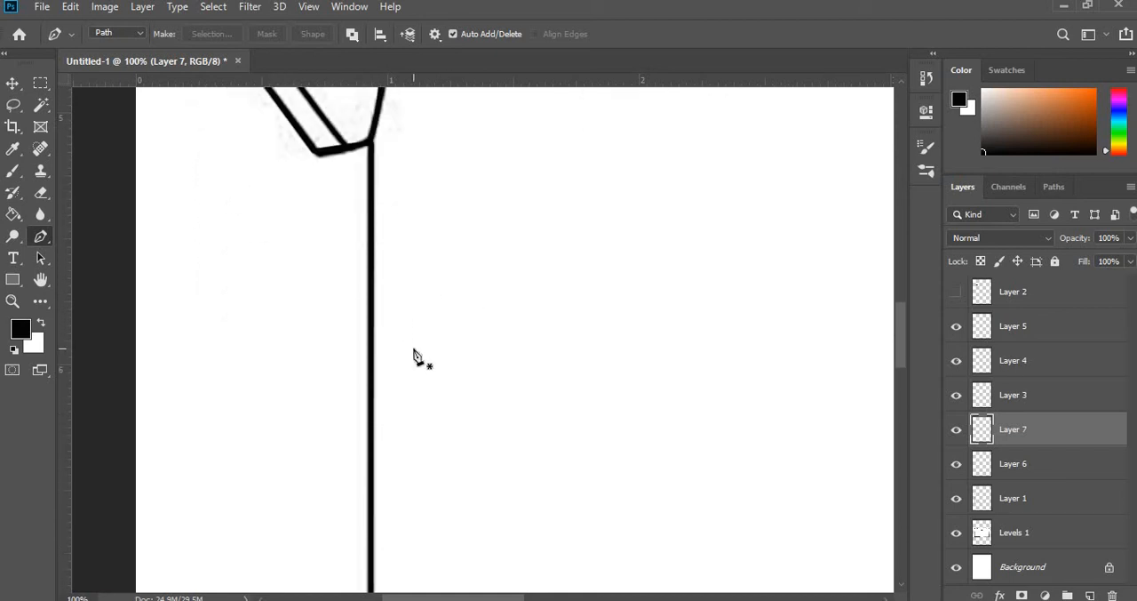
scroll(414, 356, up, 4)
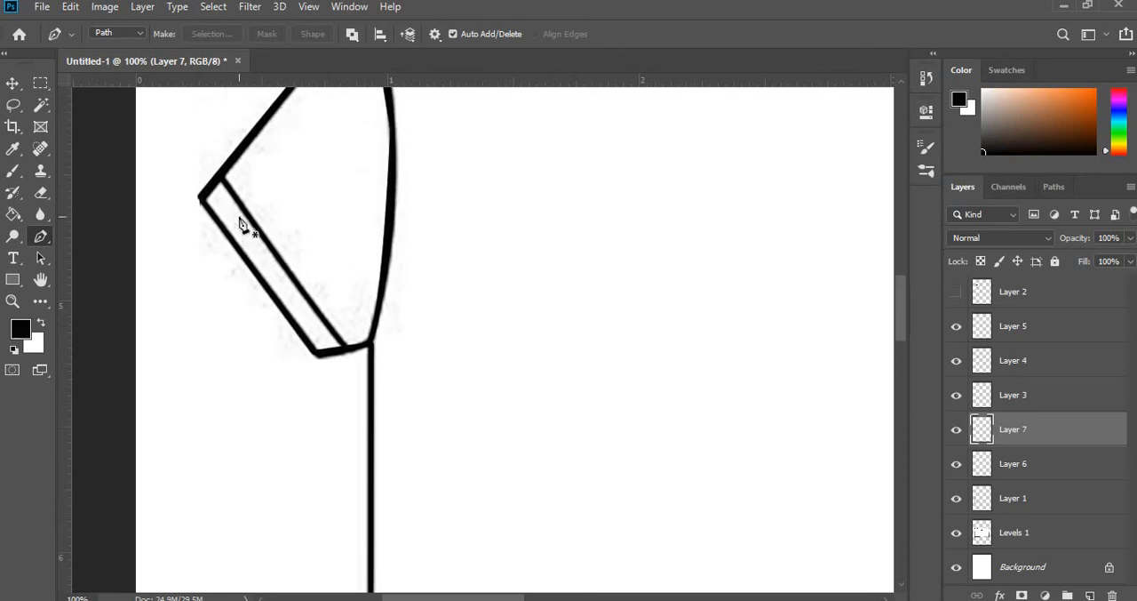
scroll(240, 222, up, 1)
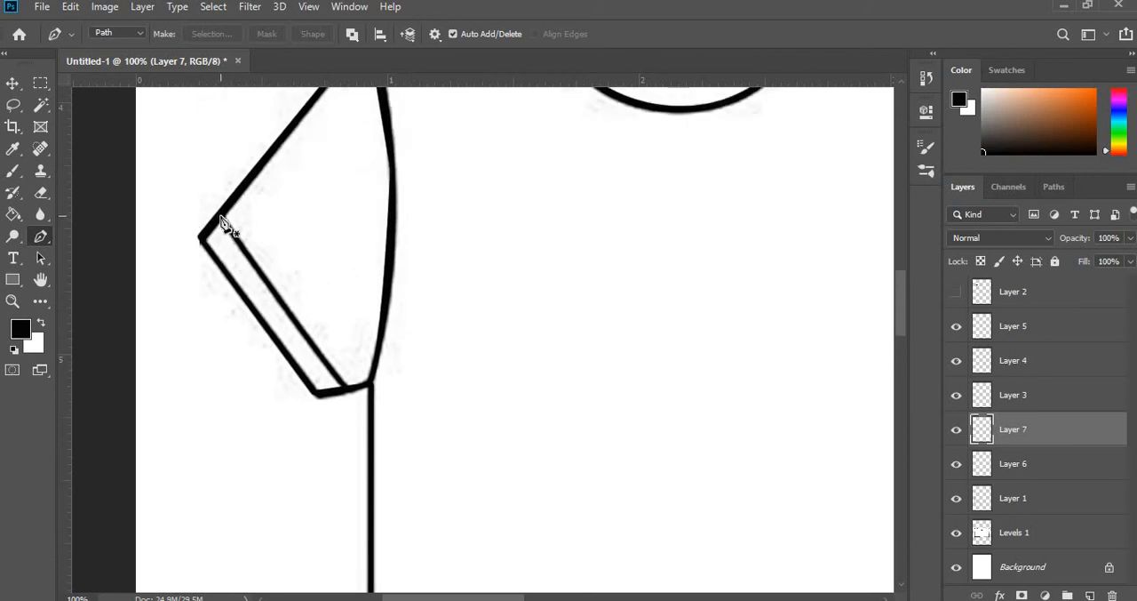
click(220, 217)
click(346, 387)
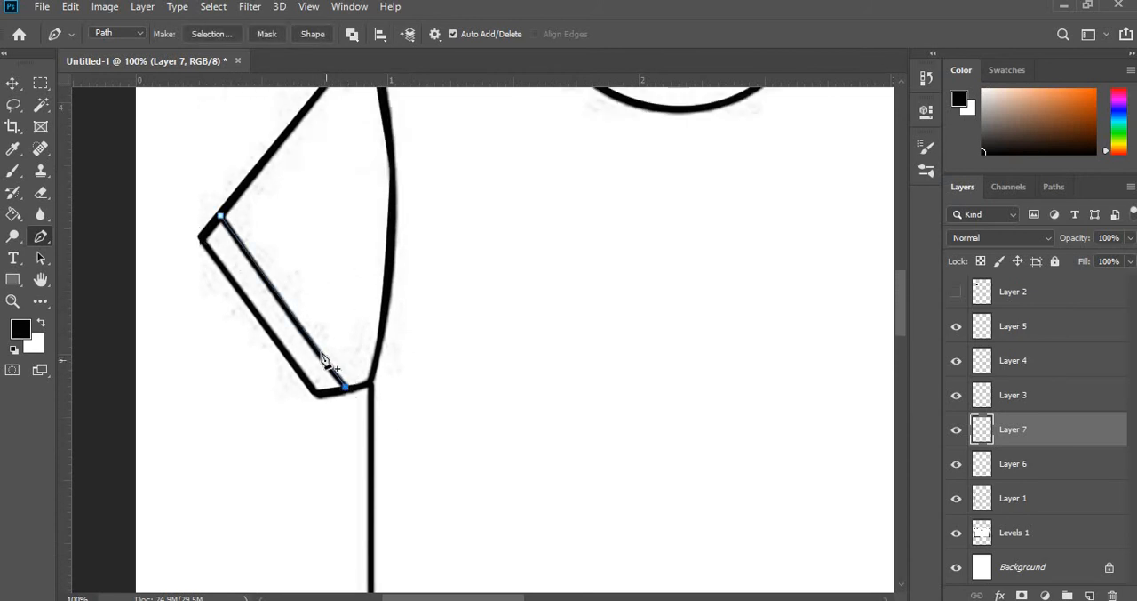
- Stroke the left cuff path on Layer 7 with the Brush, without simulated pressure, and delete the path
right_click(316, 353)
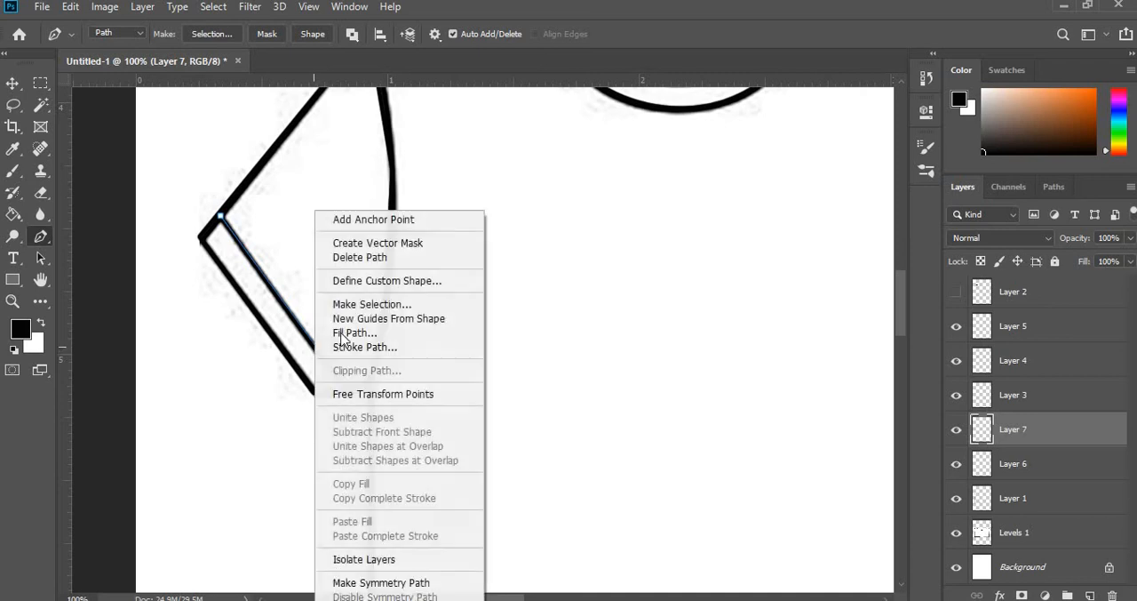
click(382, 347)
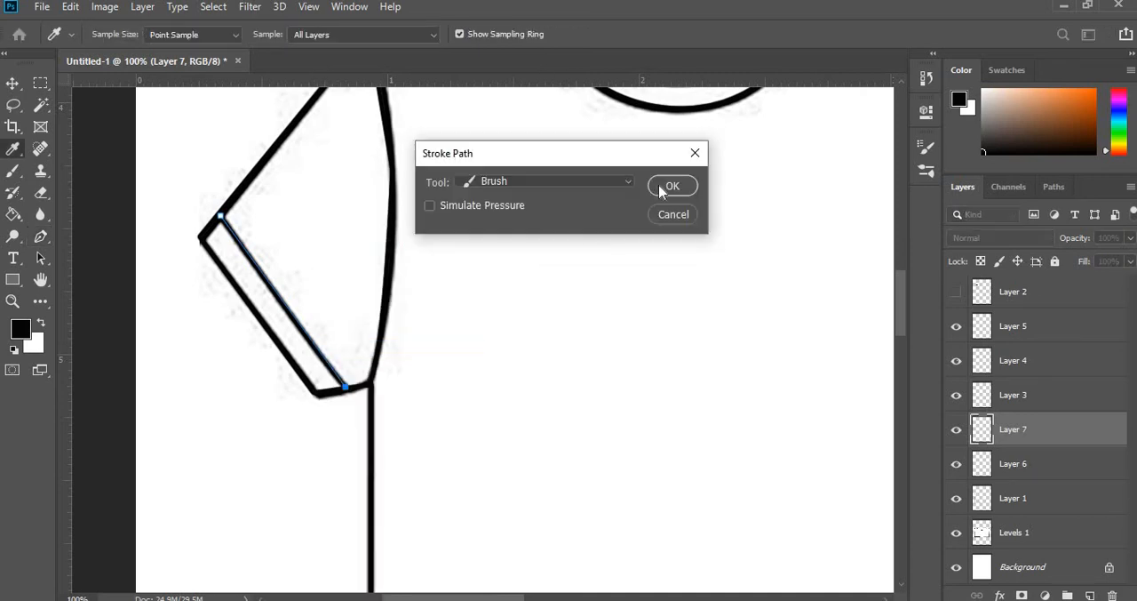
click(662, 191)
right_click(282, 304)
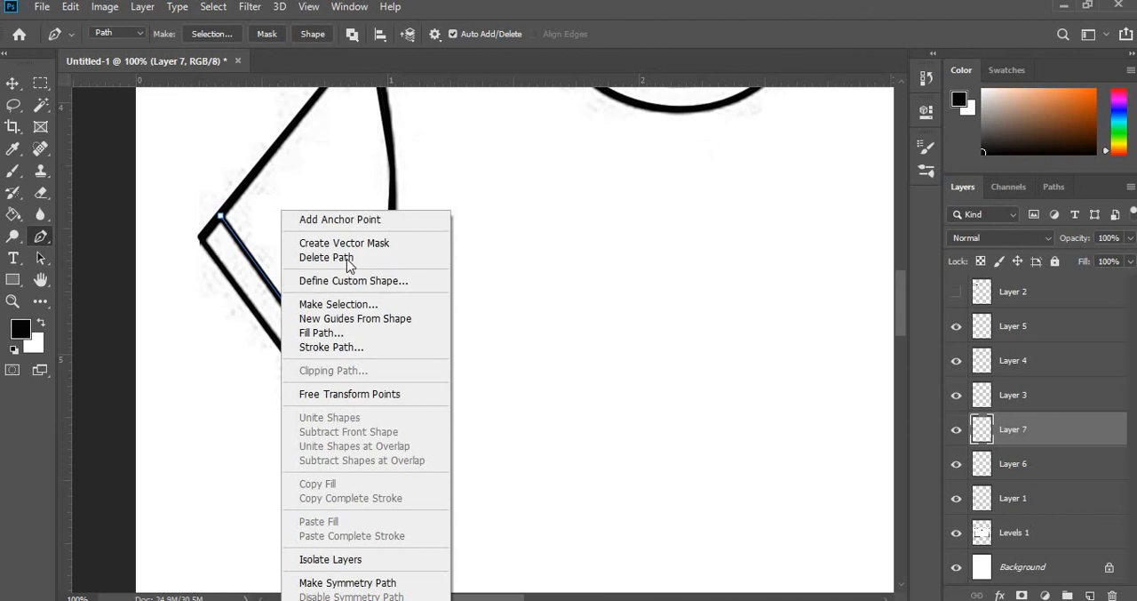
click(347, 259)
- Draw a straight Pen path on Layer 7 along the right sleeve's inner cuff line, from the sleeve's outer edge to its underside
drag(449, 597, 573, 598)
click(442, 218)
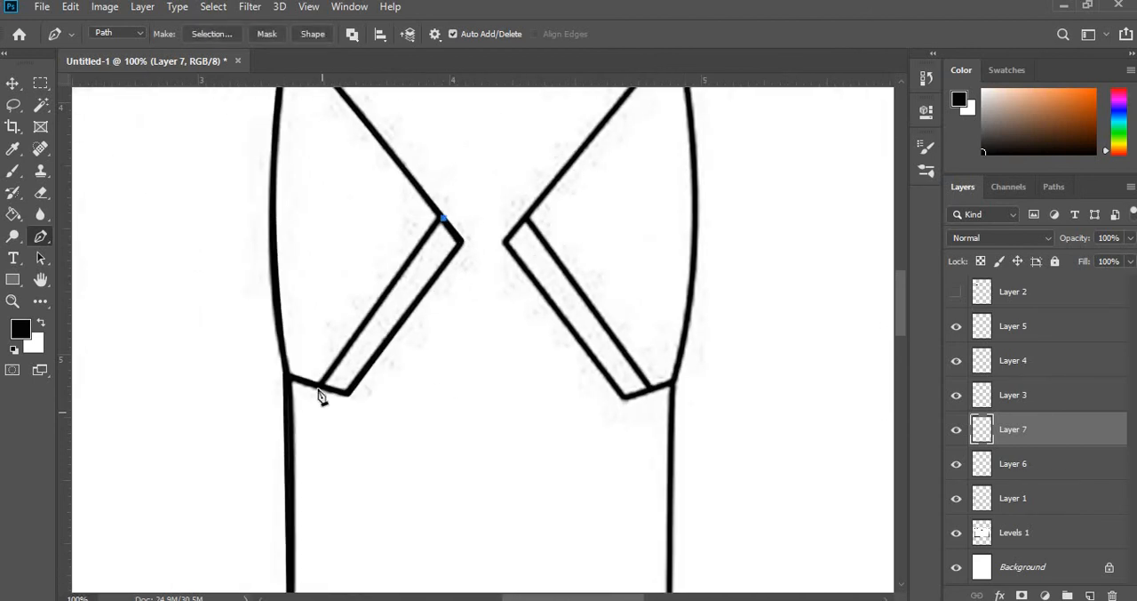
click(318, 384)
- Stroke the right cuff path on Layer 7 with the Brush, without simulated pressure, and delete the path
right_click(365, 327)
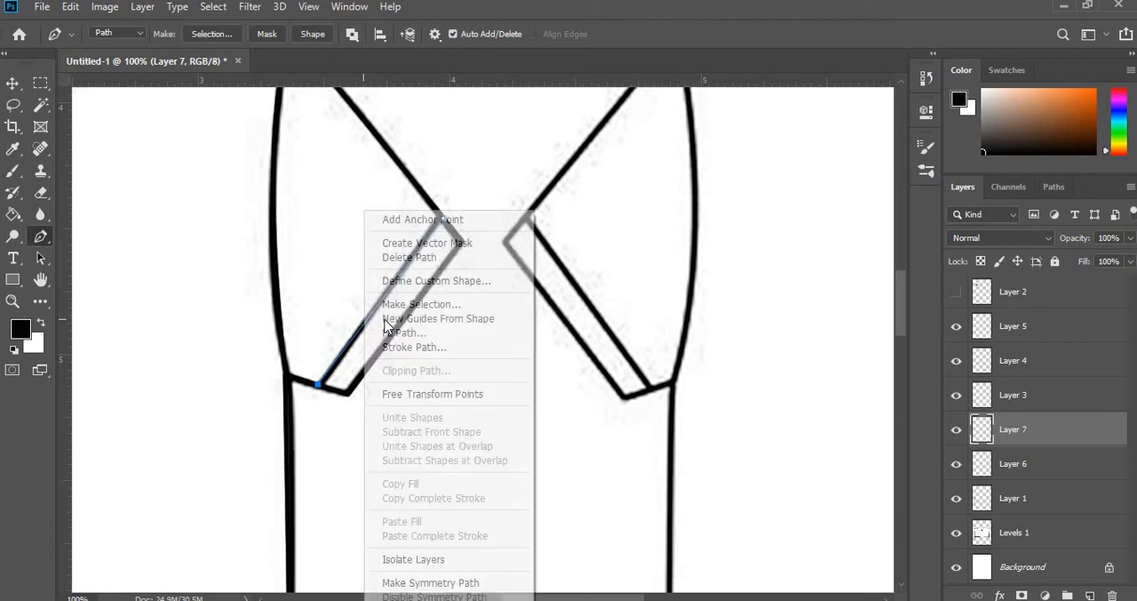
click(396, 348)
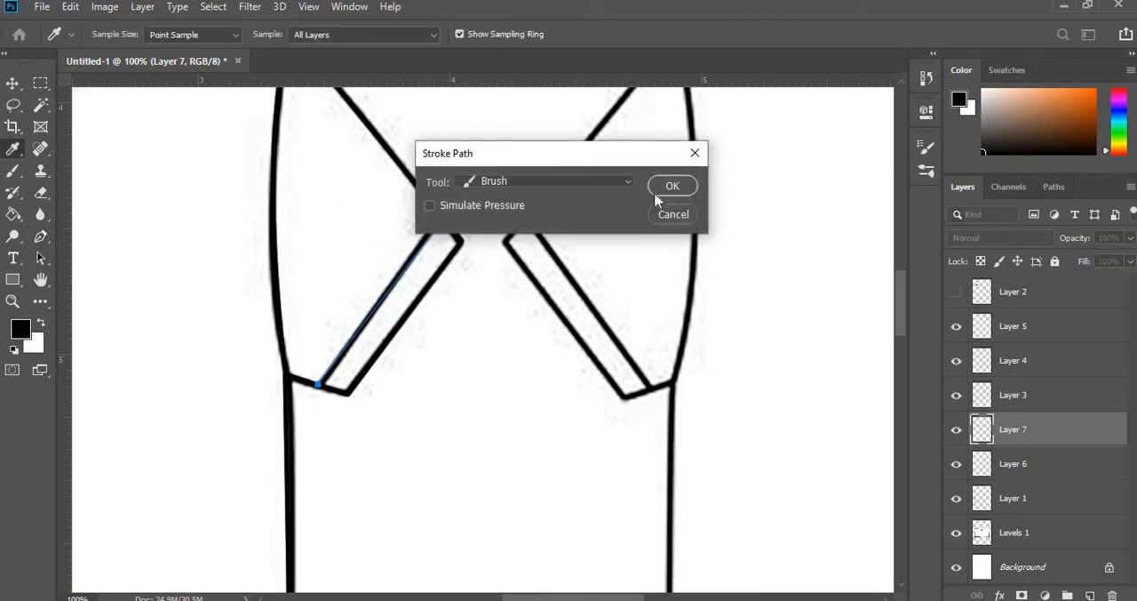
click(667, 185)
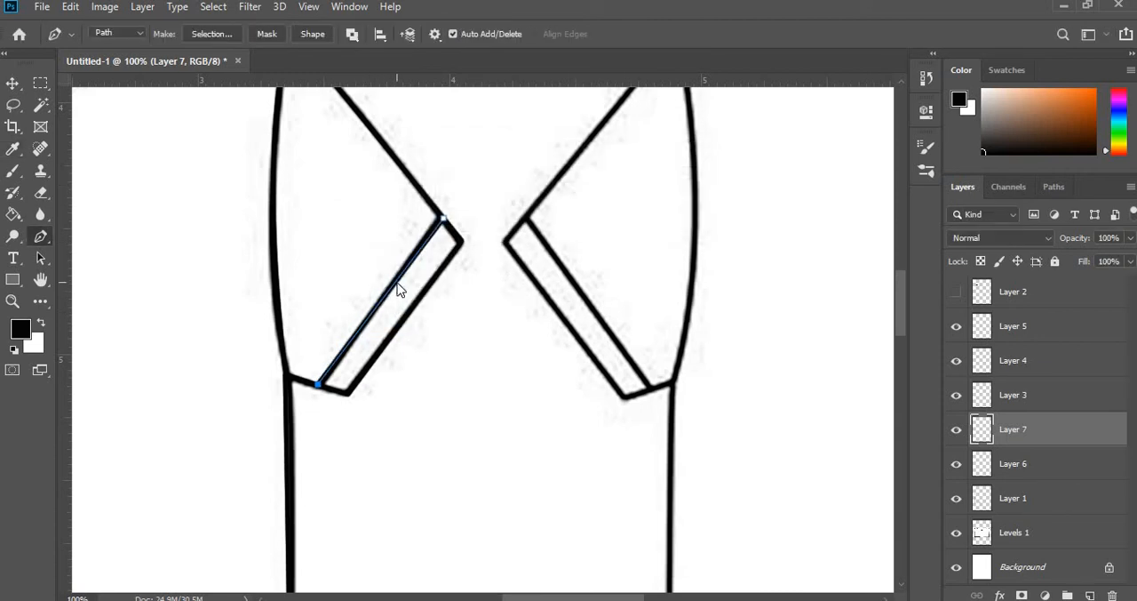
right_click(397, 290)
click(426, 257)
- Toggle the visibility of the Levels 1 sketch layer to check the traced right sleeve and cuff lines
scroll(471, 338, down, 2)
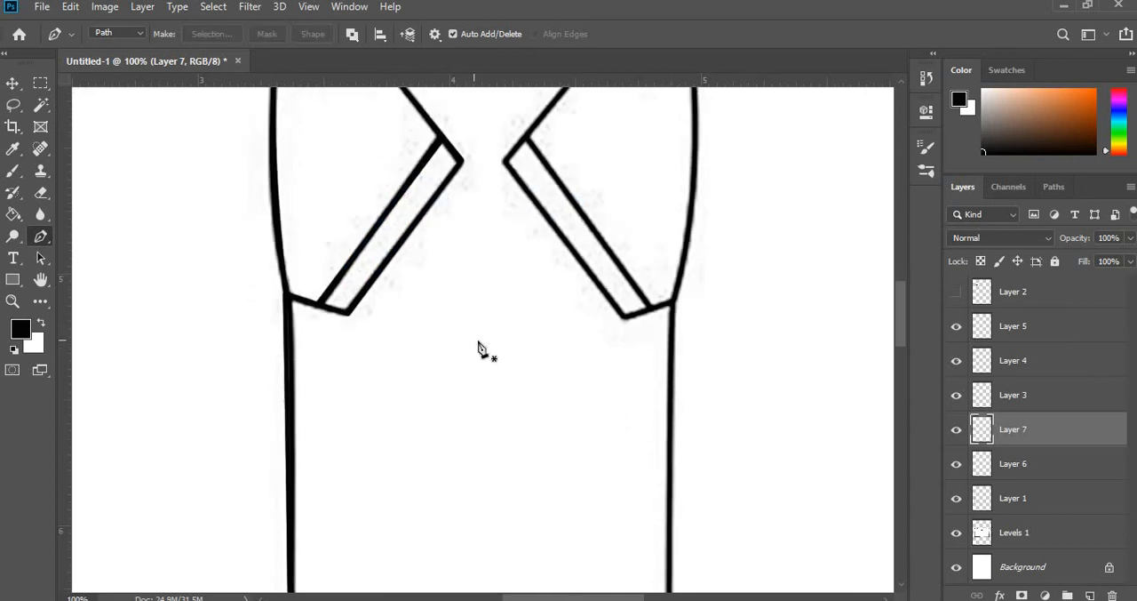
scroll(479, 343, down, 1)
click(958, 536)
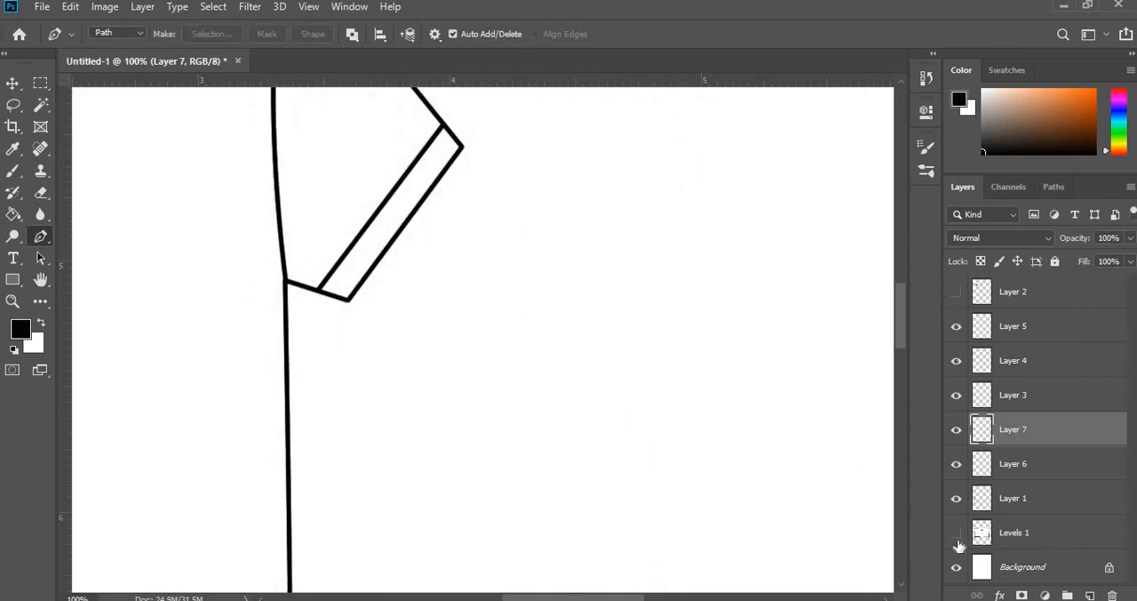
- Add a new layer above Layer 7 and draw a Pen path between the side seams at the upper hem line, curved downward like the bottom edge
scroll(604, 425, down, 4)
scroll(703, 427, down, 6)
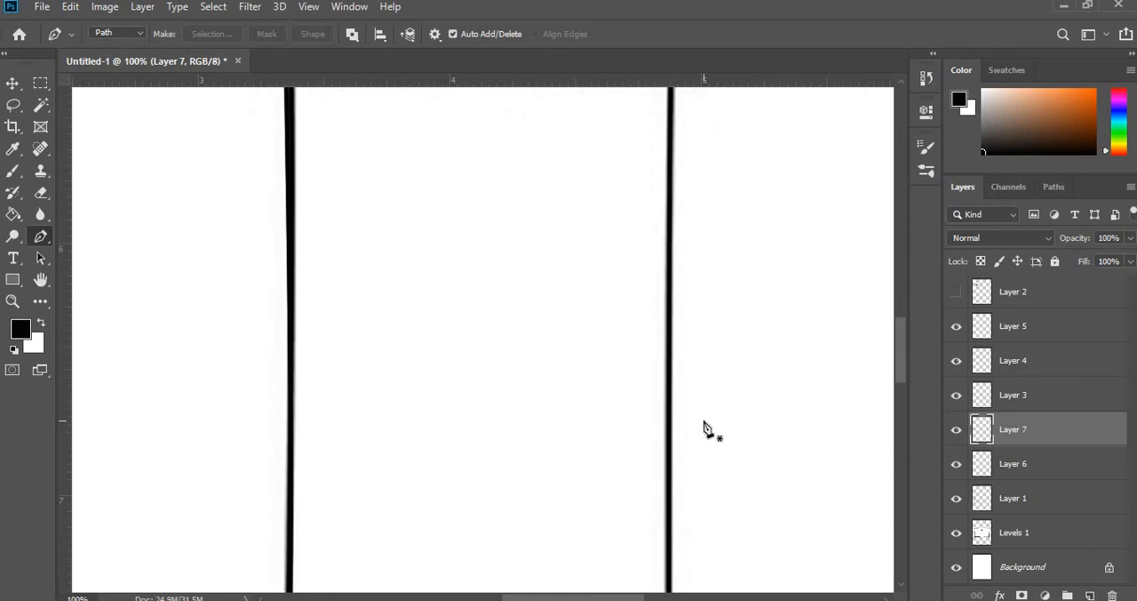
scroll(605, 595, left, 10)
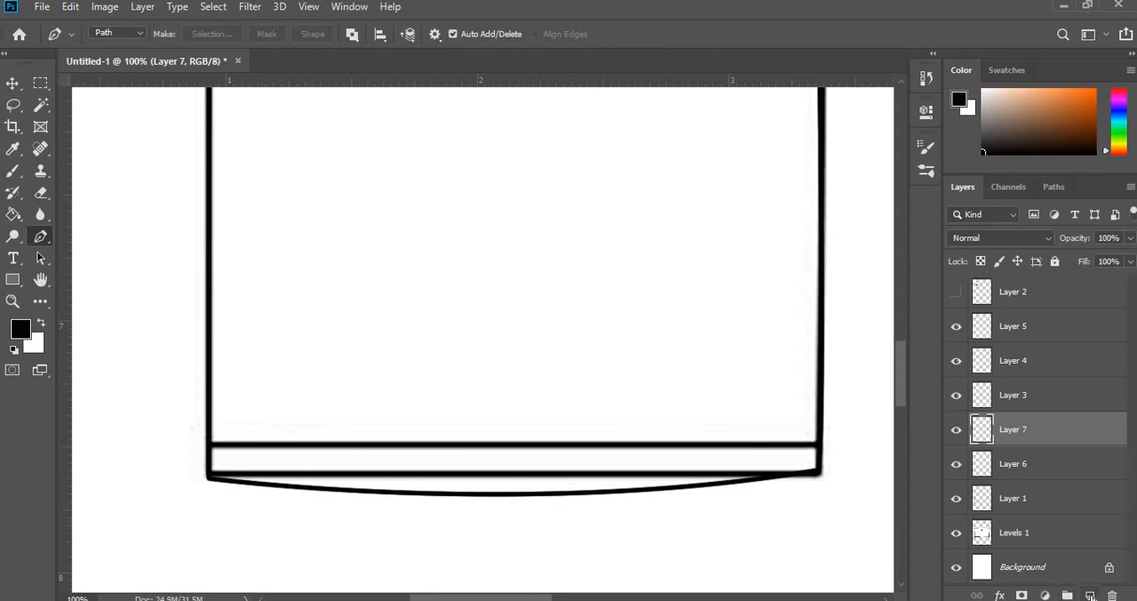
click(1090, 596)
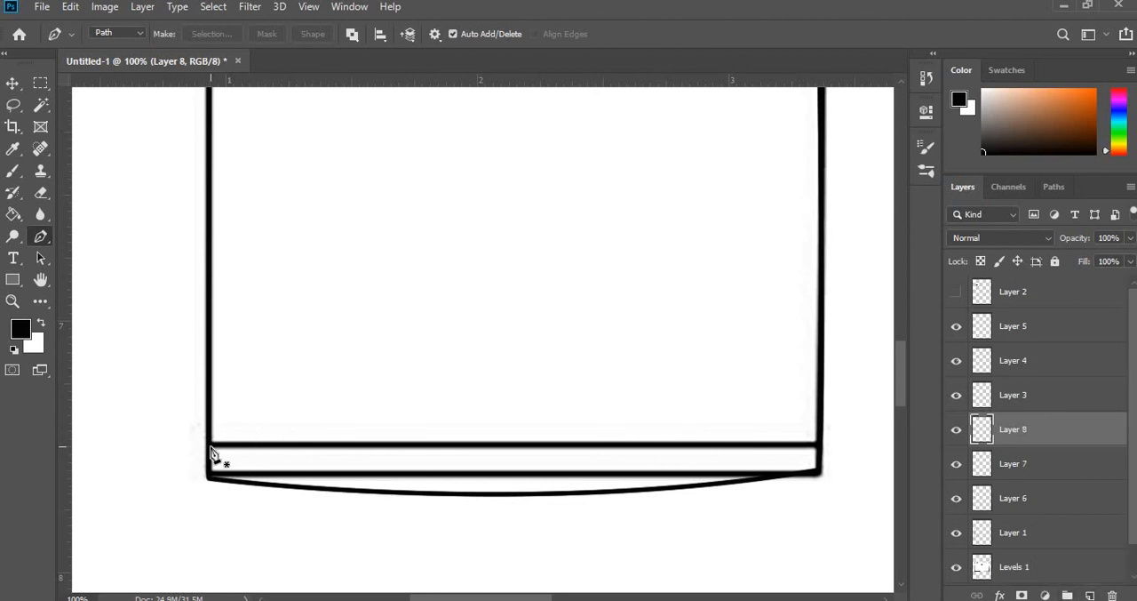
click(209, 445)
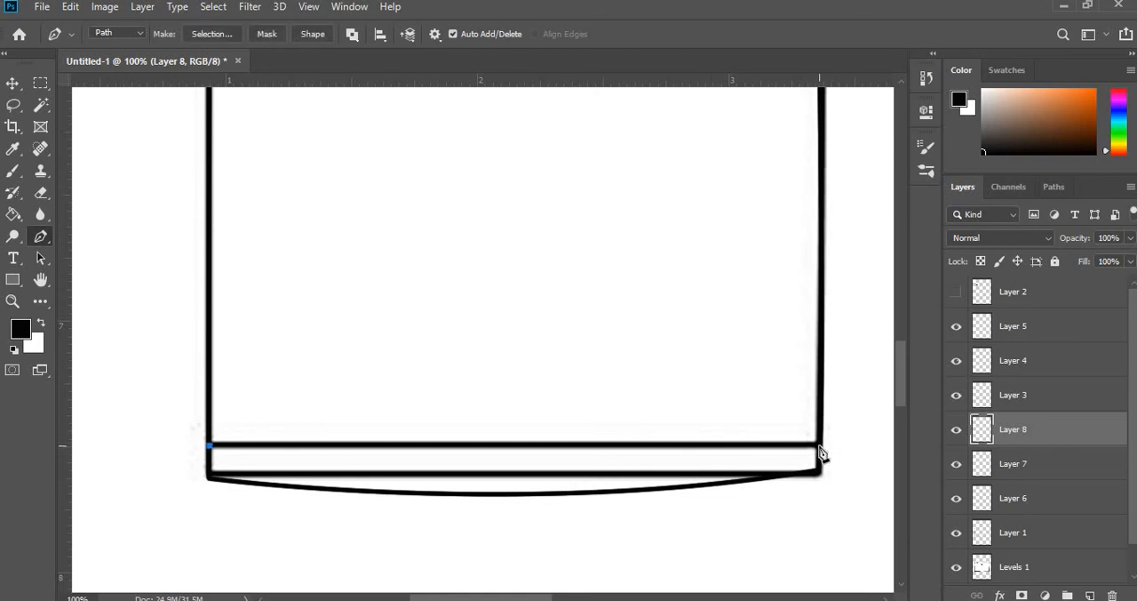
drag(820, 447, 867, 410)
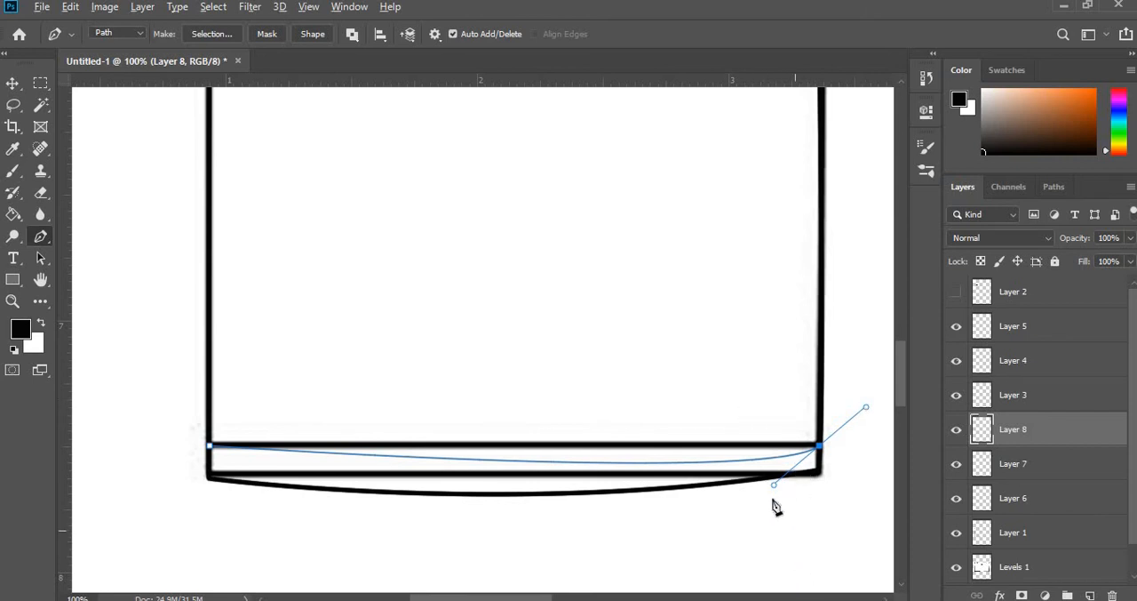
drag(775, 488, 588, 502)
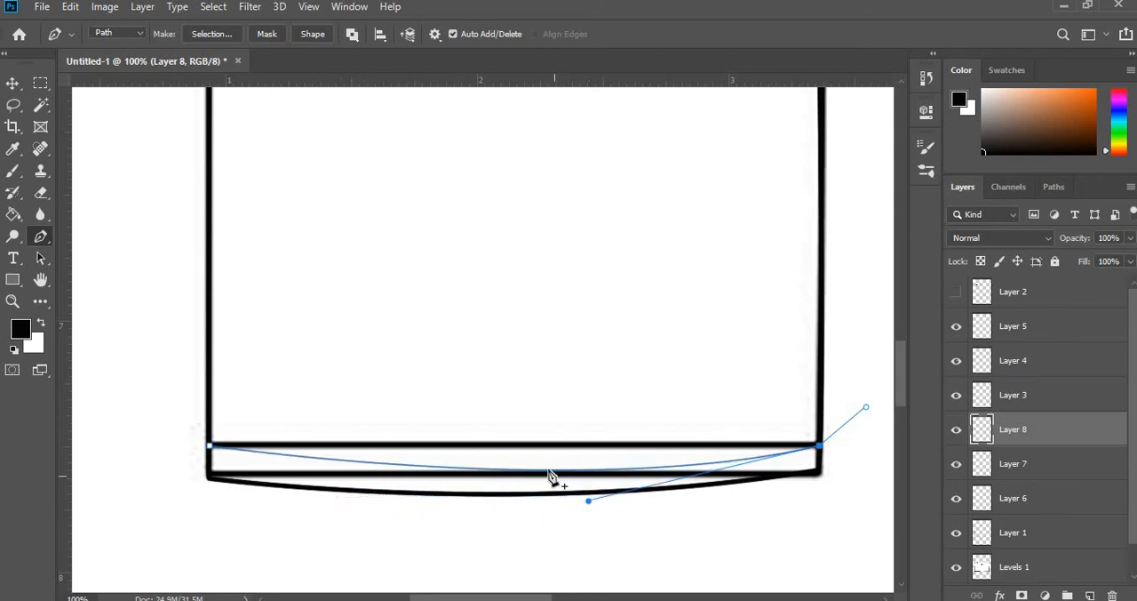
- Stroke the curved hem path on Layer 8 with the Brush, without simulated pressure, and delete the path
right_click(550, 477)
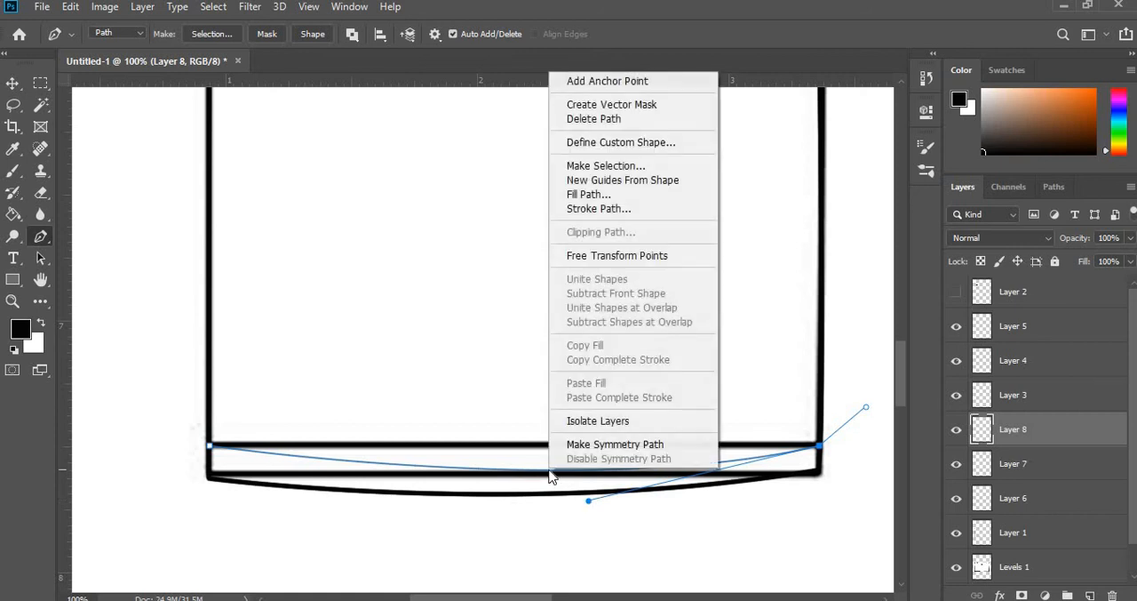
click(590, 210)
click(682, 191)
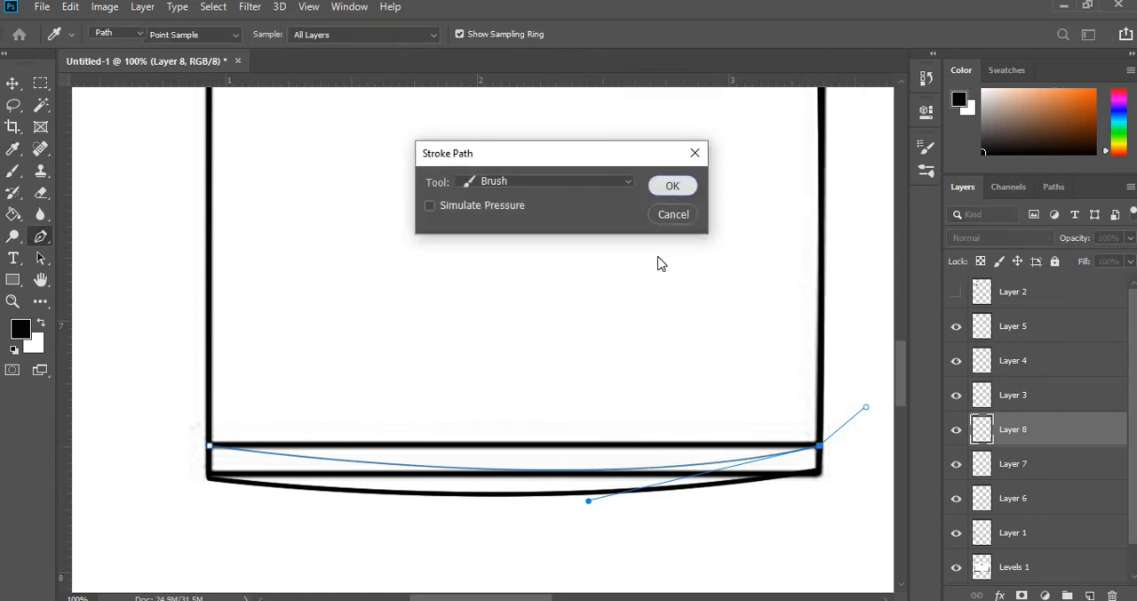
right_click(711, 471)
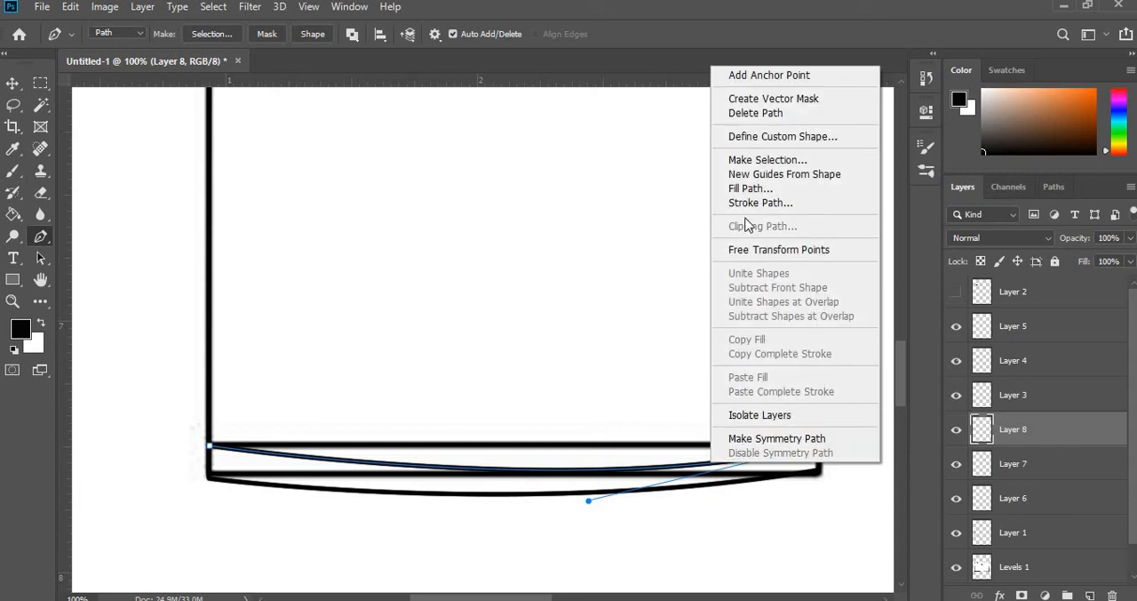
click(763, 112)
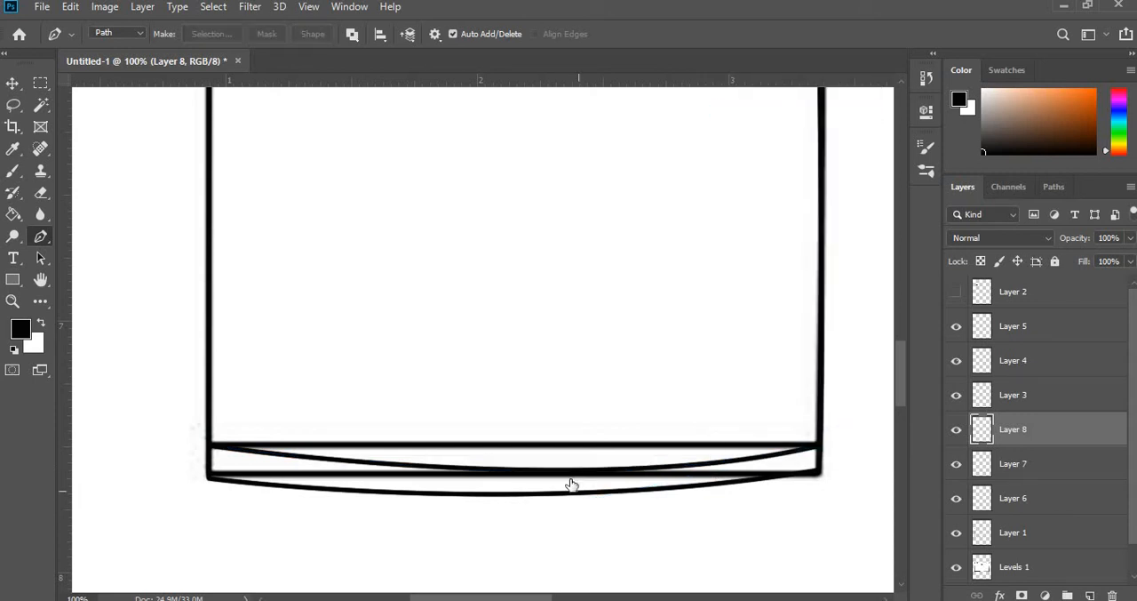
- Hide the Levels 1 sketch layer and review the traced T-shirt from the hem up to the collar
click(956, 568)
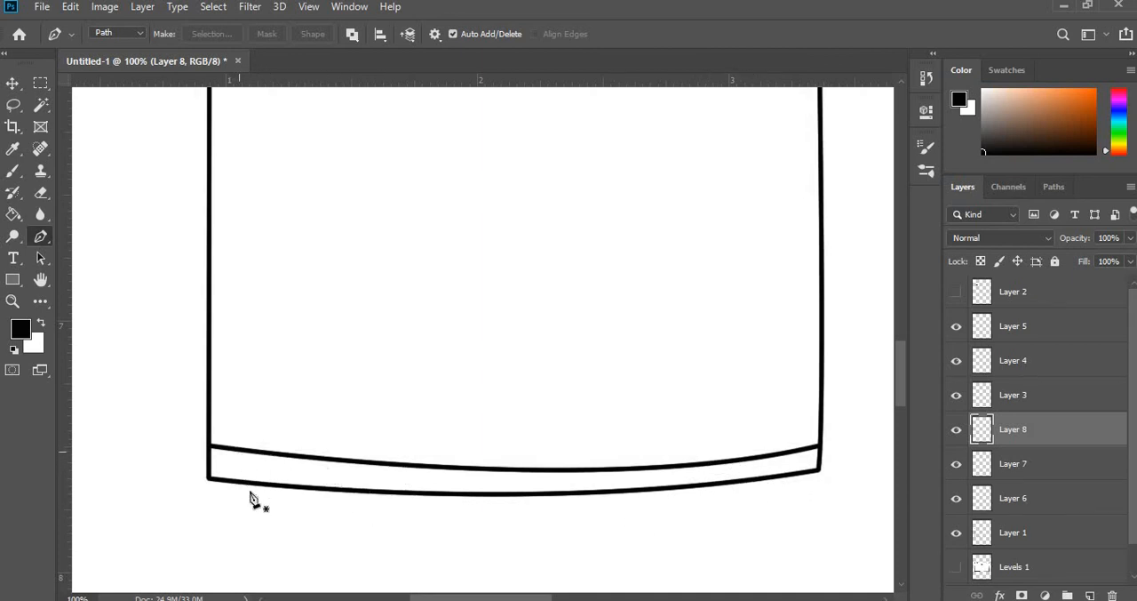
scroll(439, 416, up, 5)
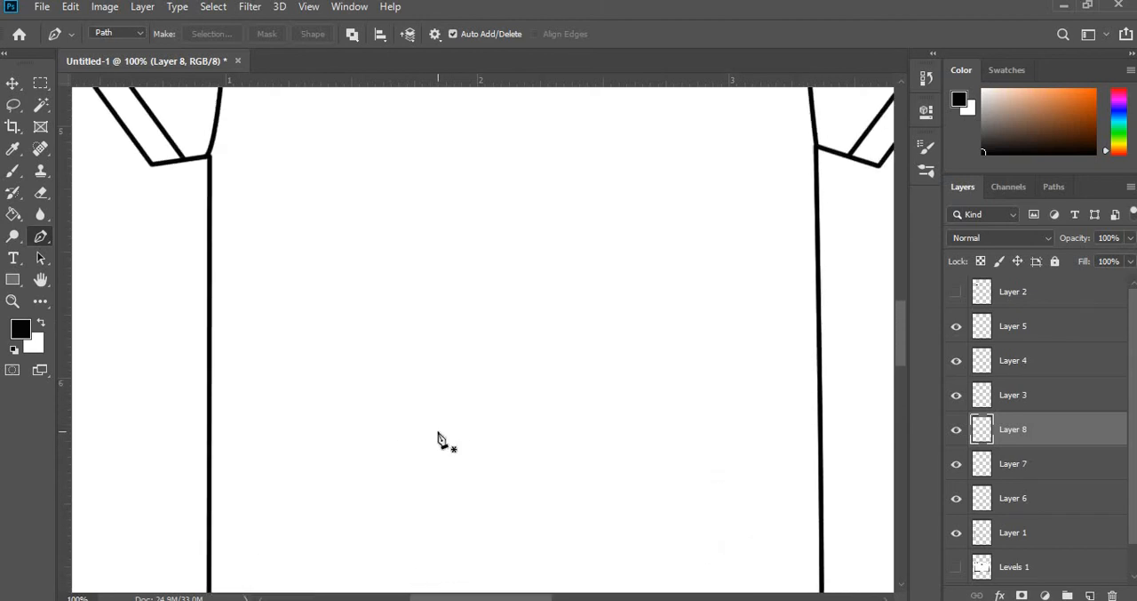
scroll(439, 439, up, 10)
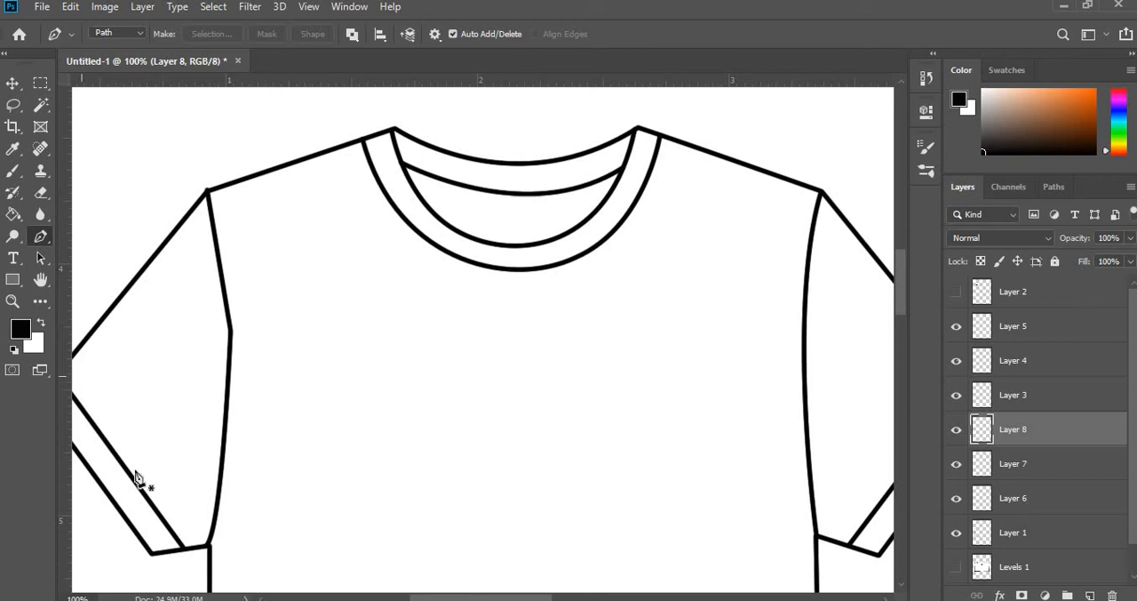
- Add a new layer above Layer 8 and set the Pen tool to draw in Shape mode
scroll(458, 254, up, 3)
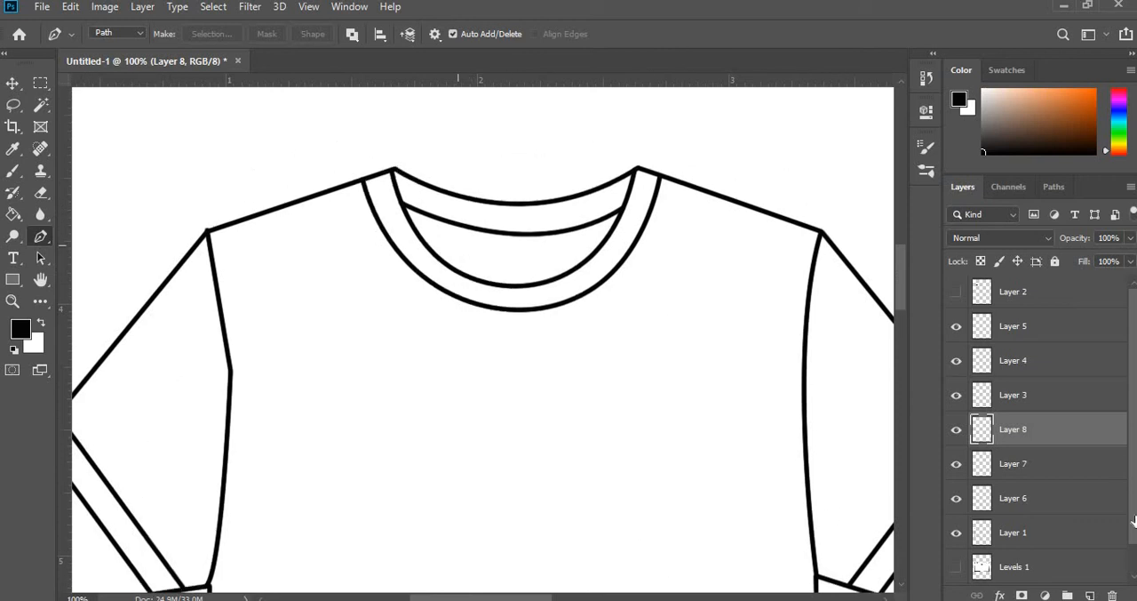
click(1094, 595)
click(131, 35)
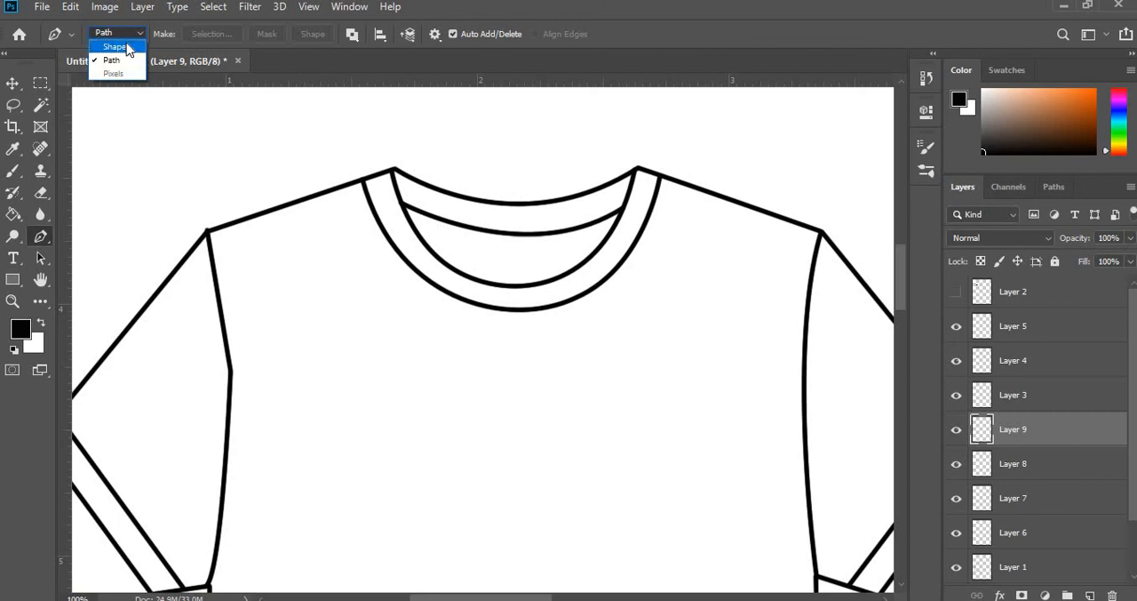
click(127, 47)
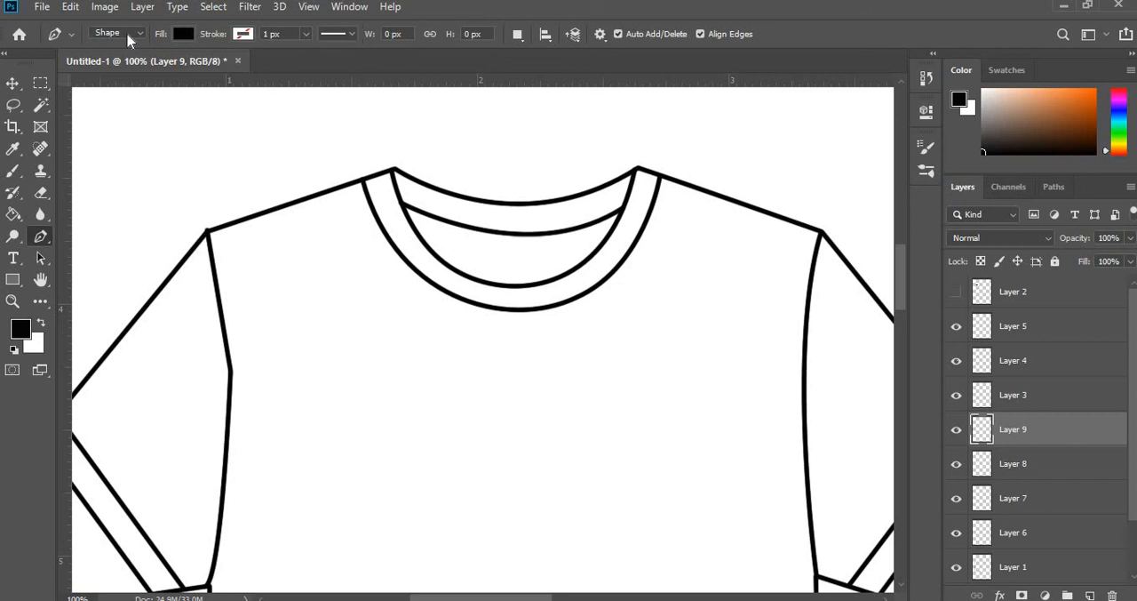
- Configure the Pen shape with no fill and a solid black stroke 0.59 px wide
click(182, 36)
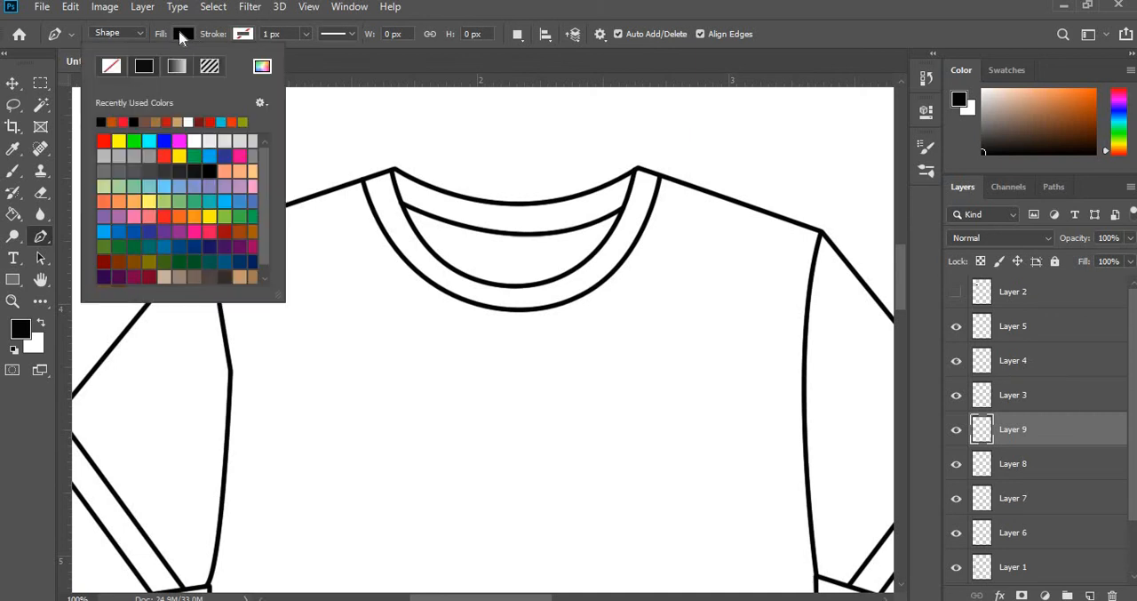
click(111, 67)
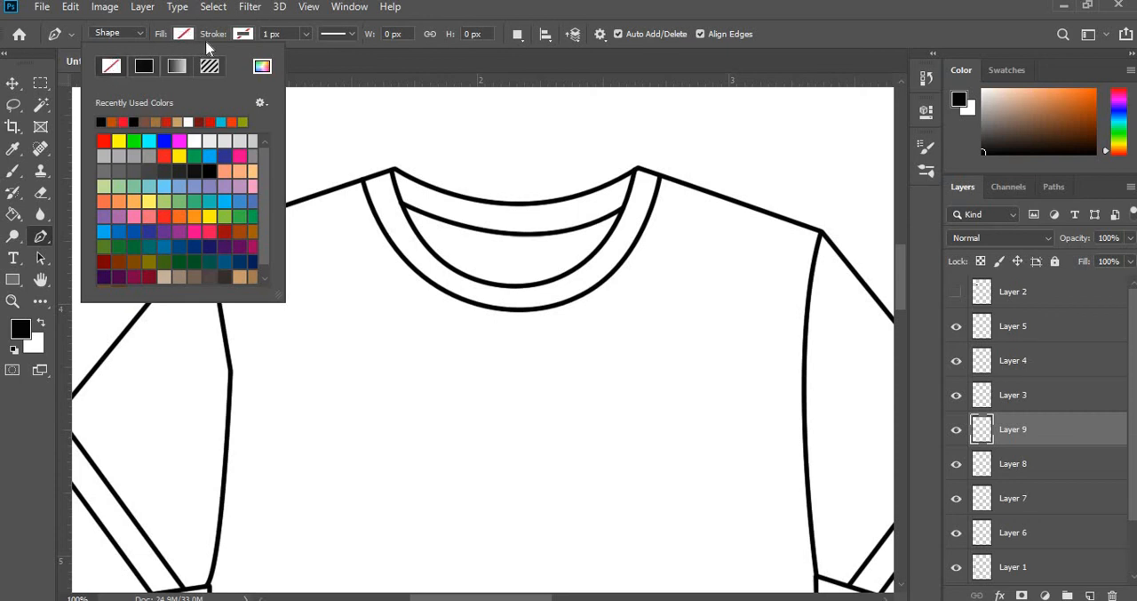
click(244, 34)
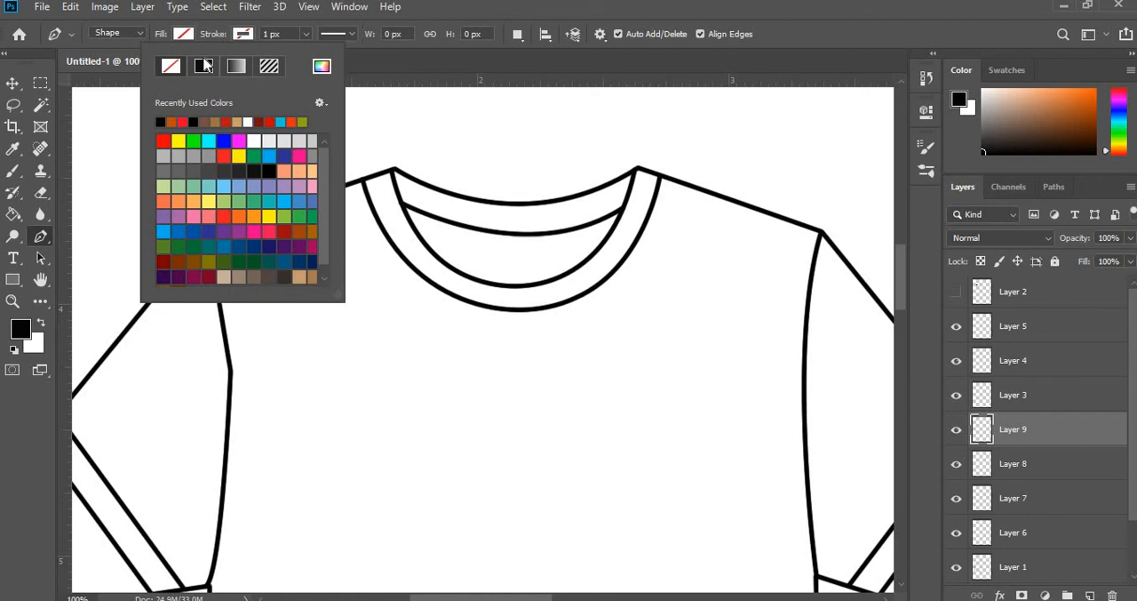
click(242, 35)
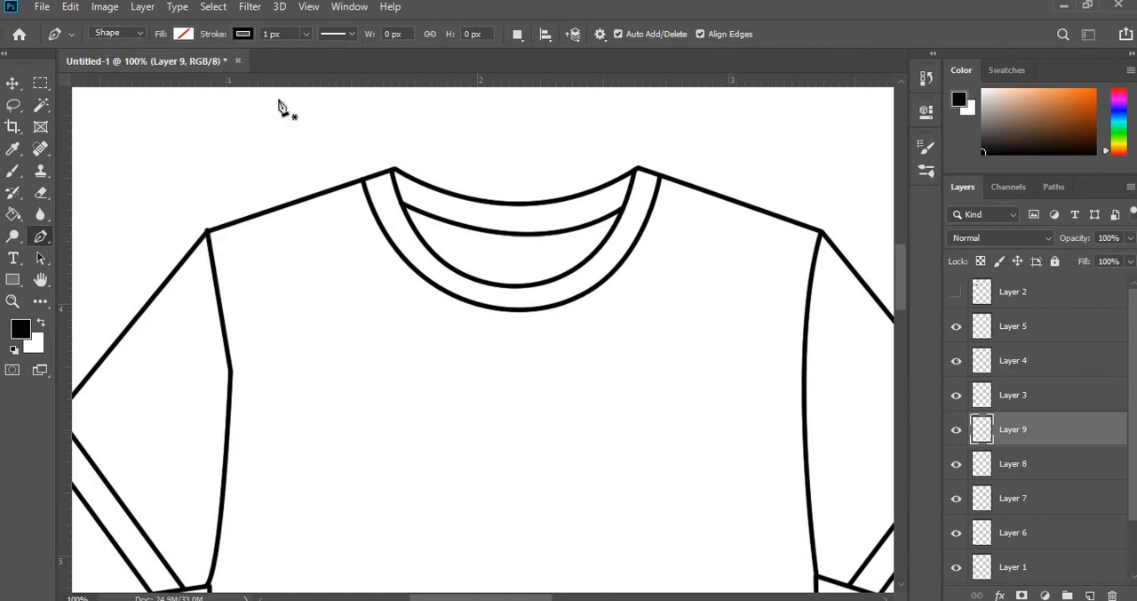
click(306, 34)
drag(303, 55, 301, 56)
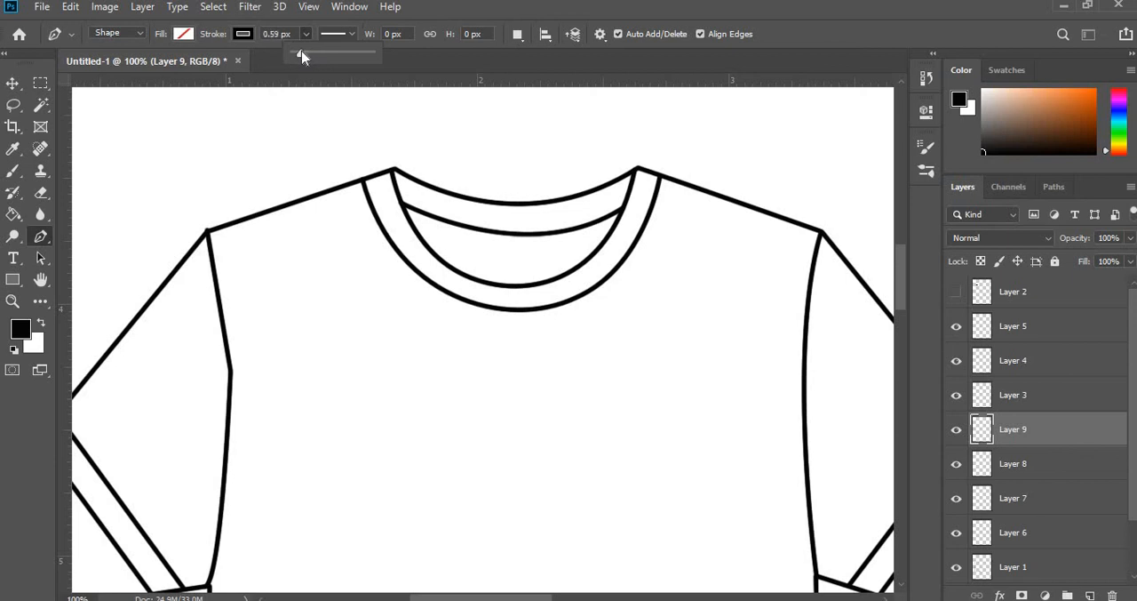
click(305, 36)
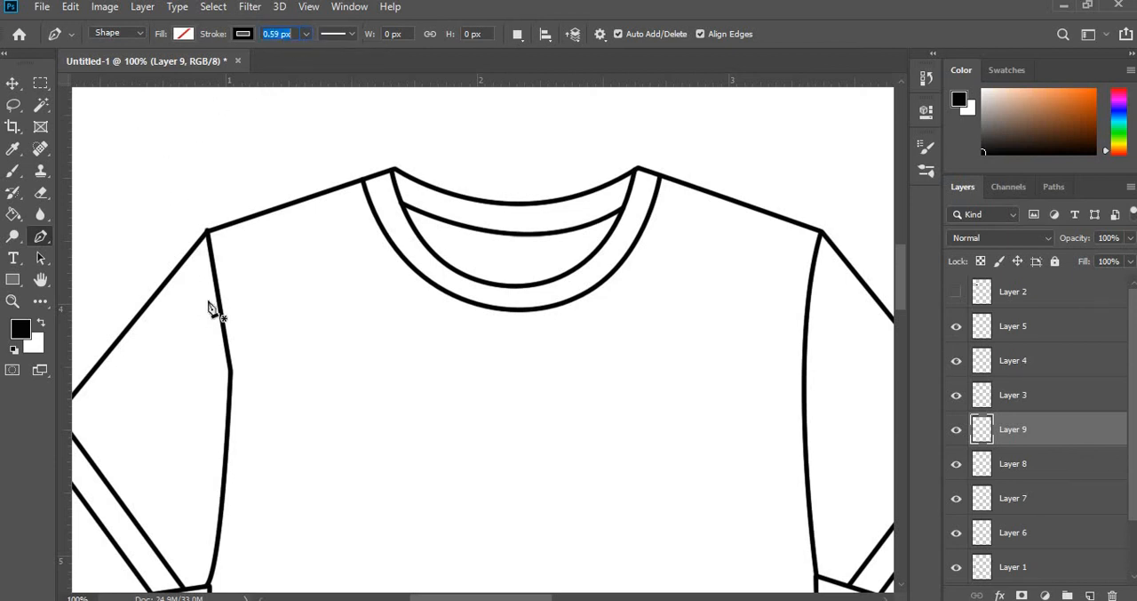
- Draw a straight line about 186 by 60 px just below the left shoulder seam, from armhole to collar, and make its stroke dashed
click(207, 235)
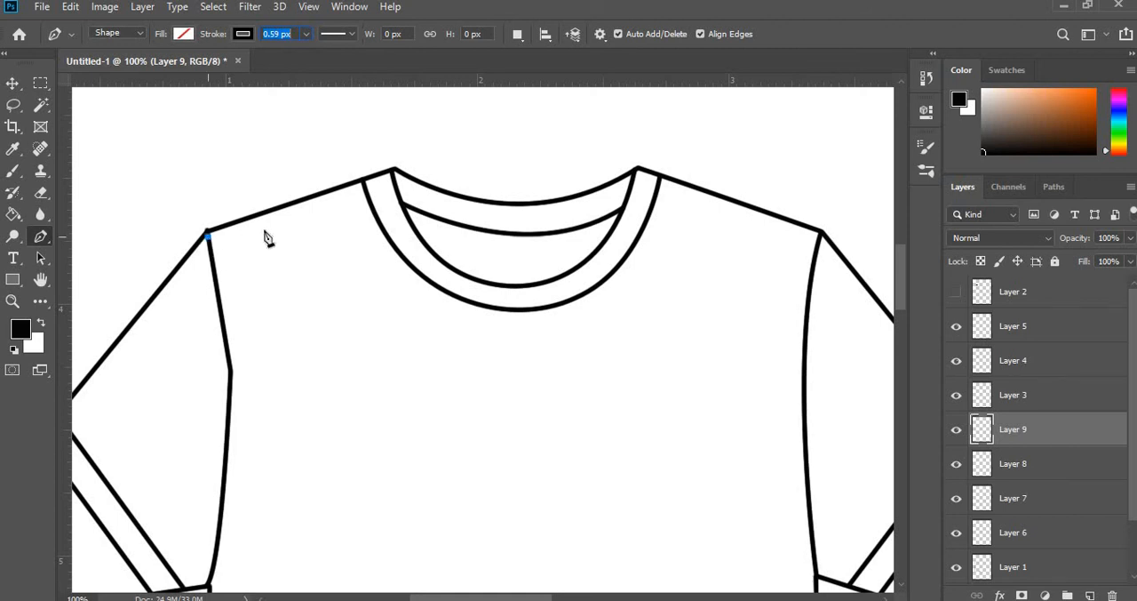
click(364, 185)
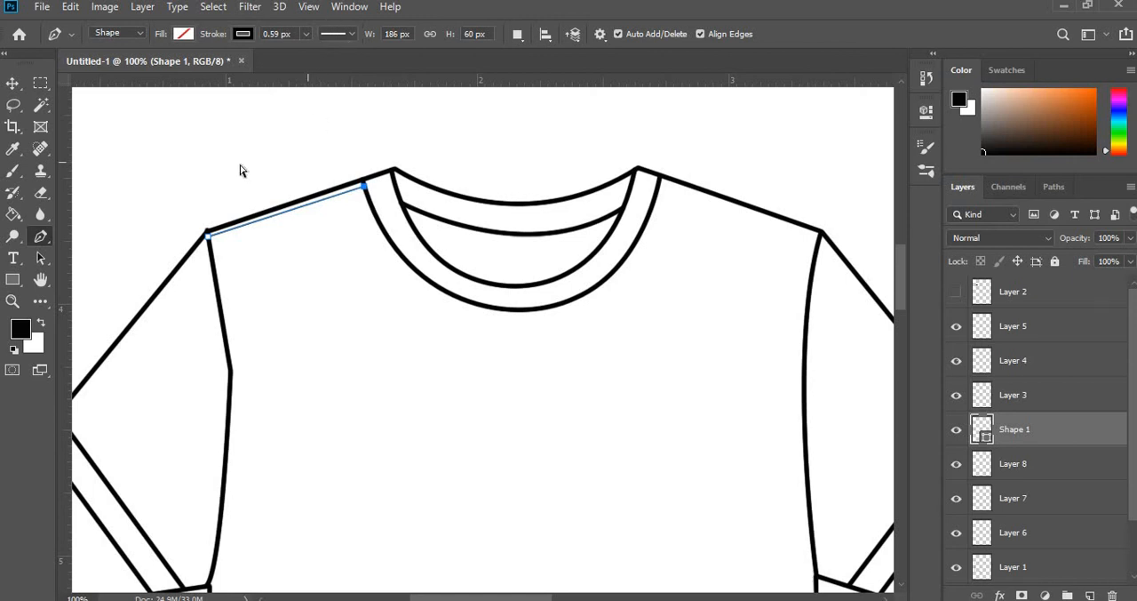
key(ctrl+plus)
drag(488, 599, 456, 599)
scroll(344, 259, up, 5)
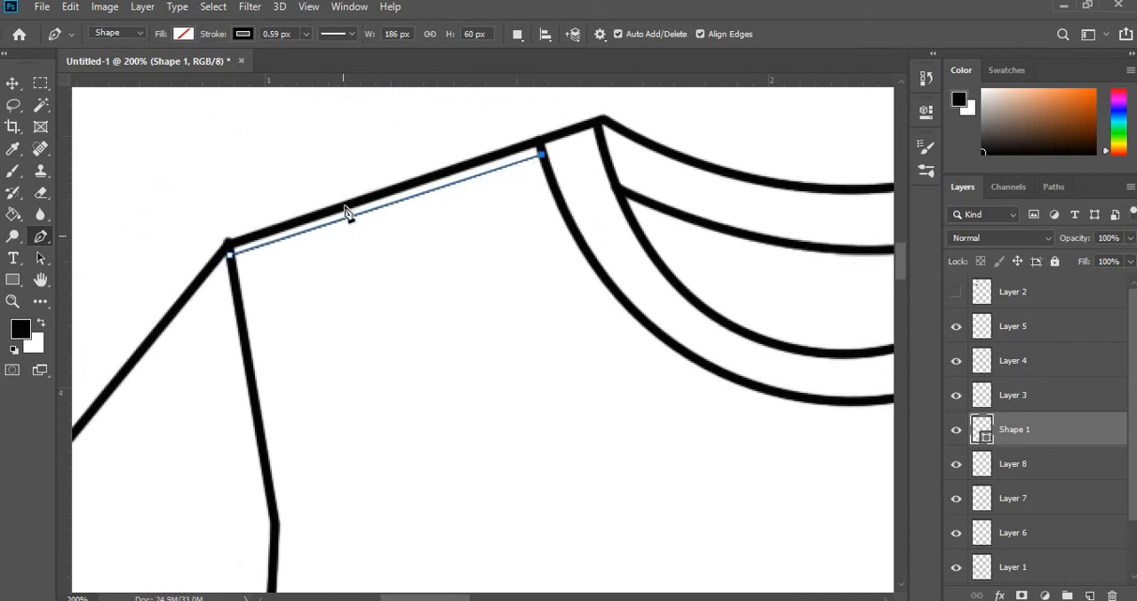
click(351, 36)
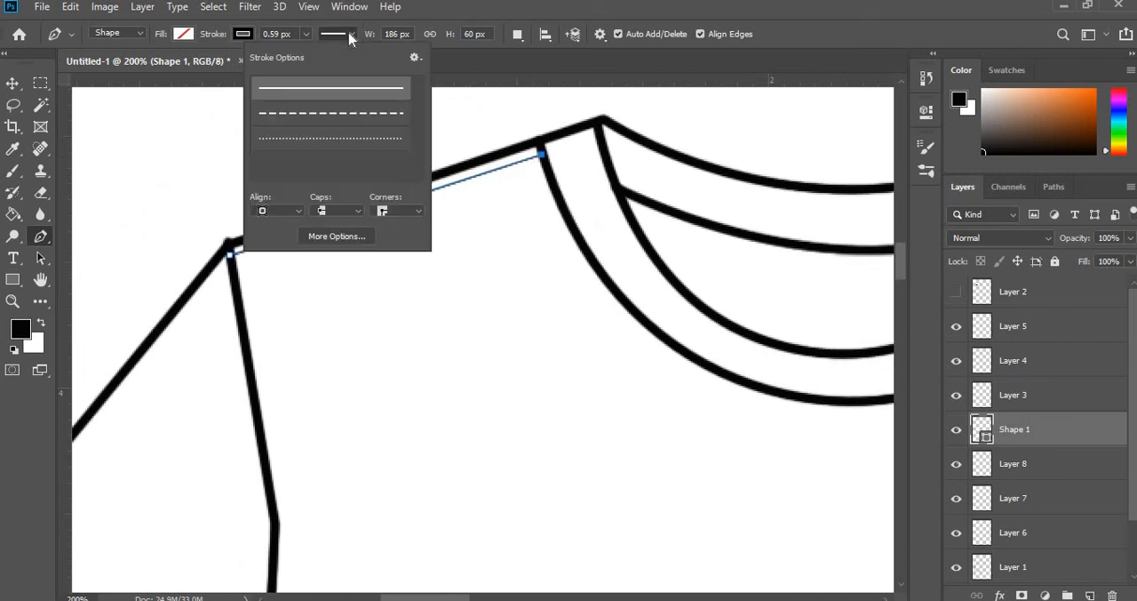
click(351, 113)
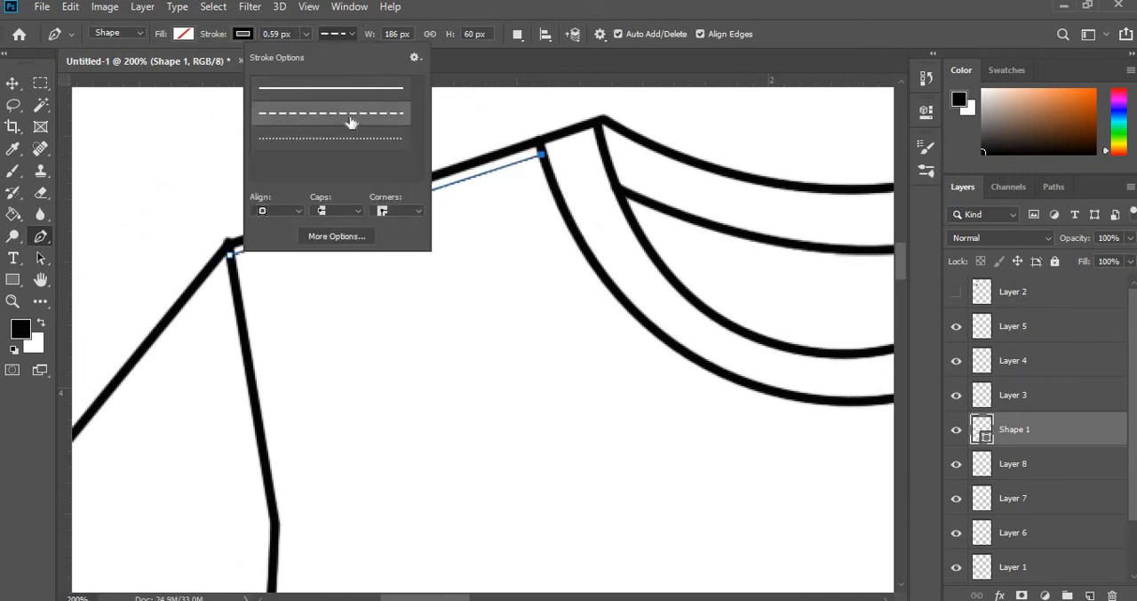
click(355, 41)
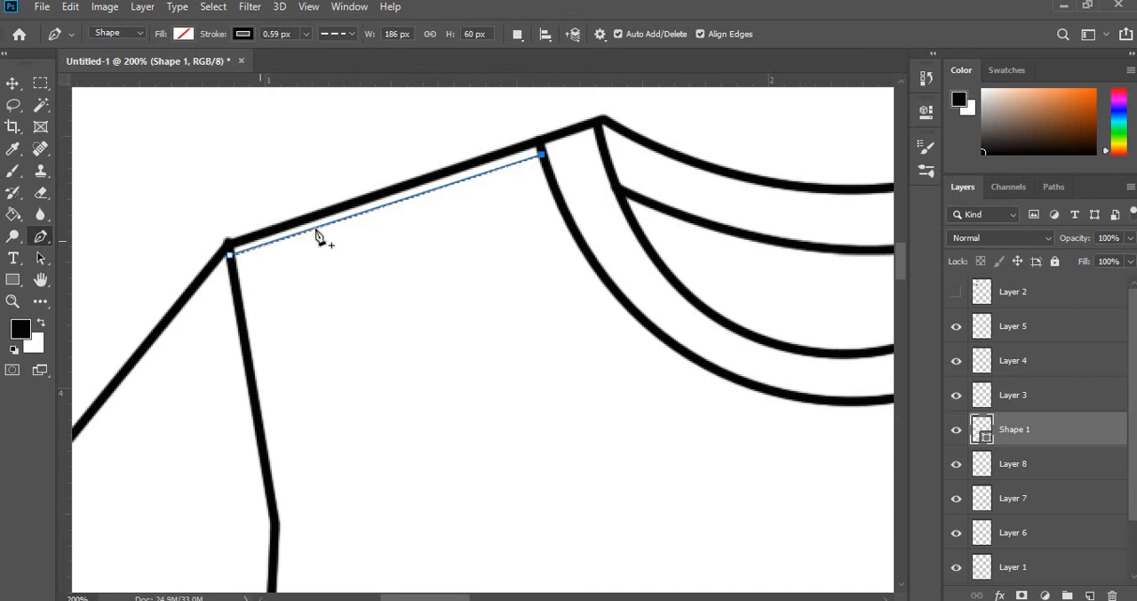
- Try stroke widths of 1.96, 4.68 and 0.73 px on the dashed left shoulder line
click(306, 35)
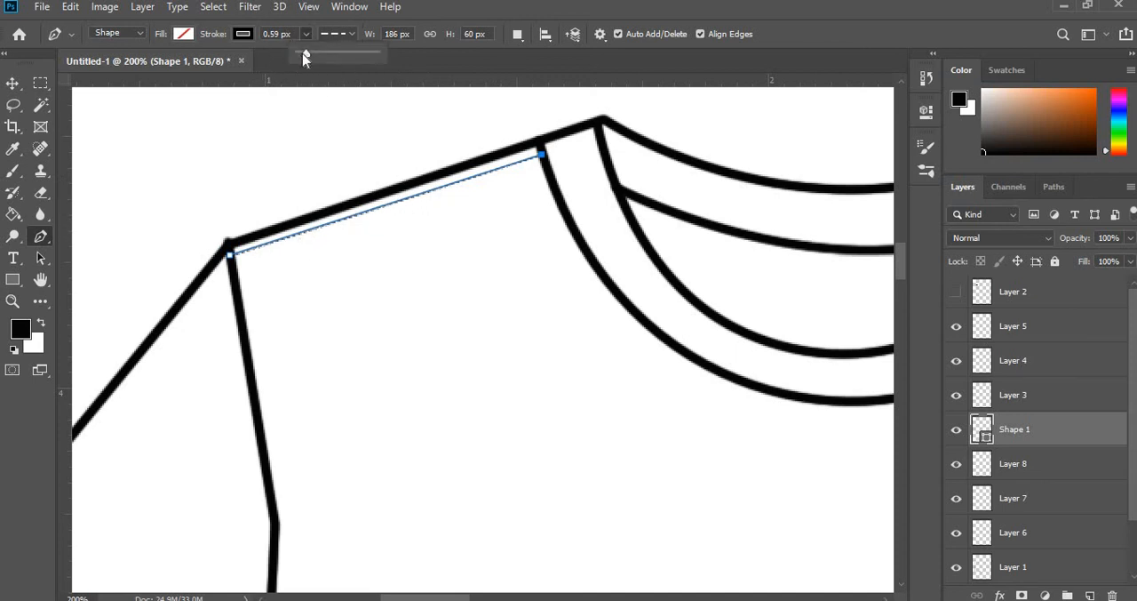
mouse_move(304, 57)
mouse_down()
mouse_move(330, 53)
mouse_move(311, 56)
mouse_up()
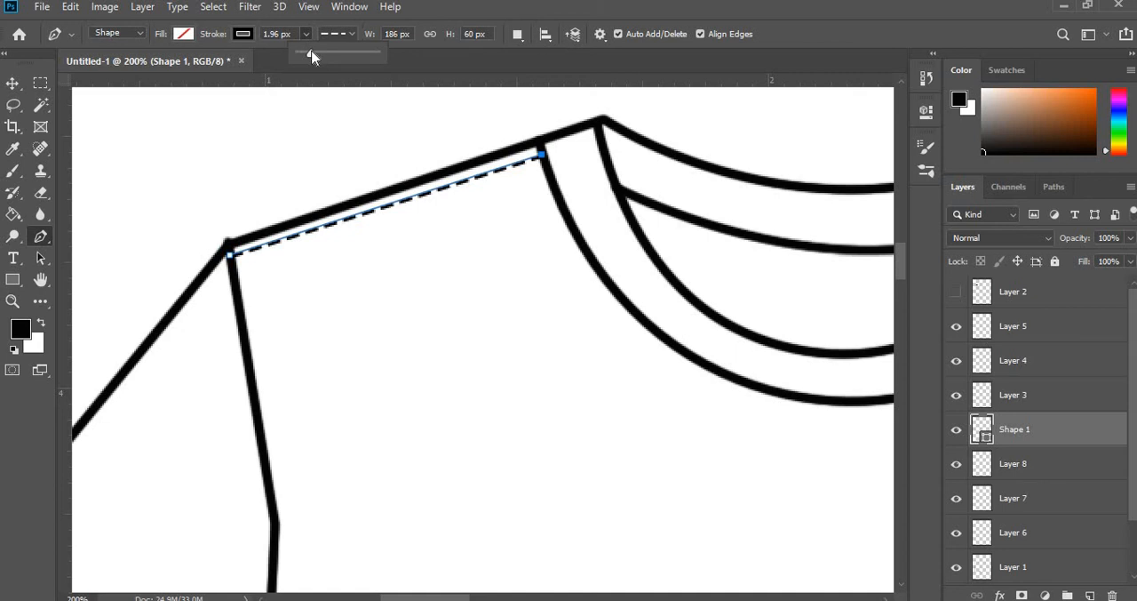
mouse_move(311, 57)
mouse_down()
mouse_move(311, 85)
mouse_move(313, 56)
mouse_up()
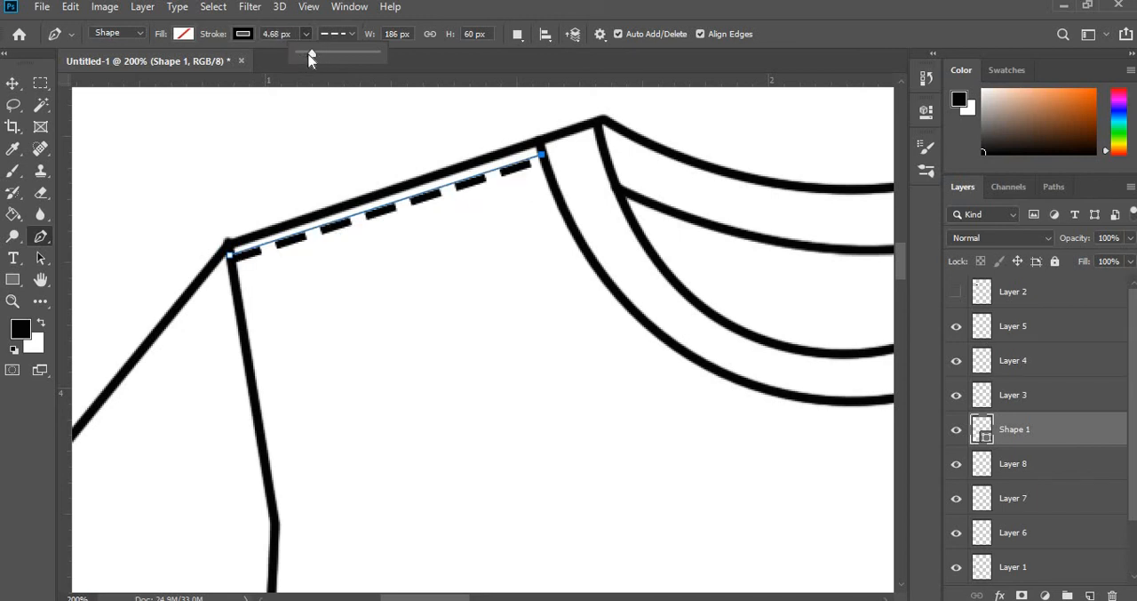
drag(310, 58, 307, 56)
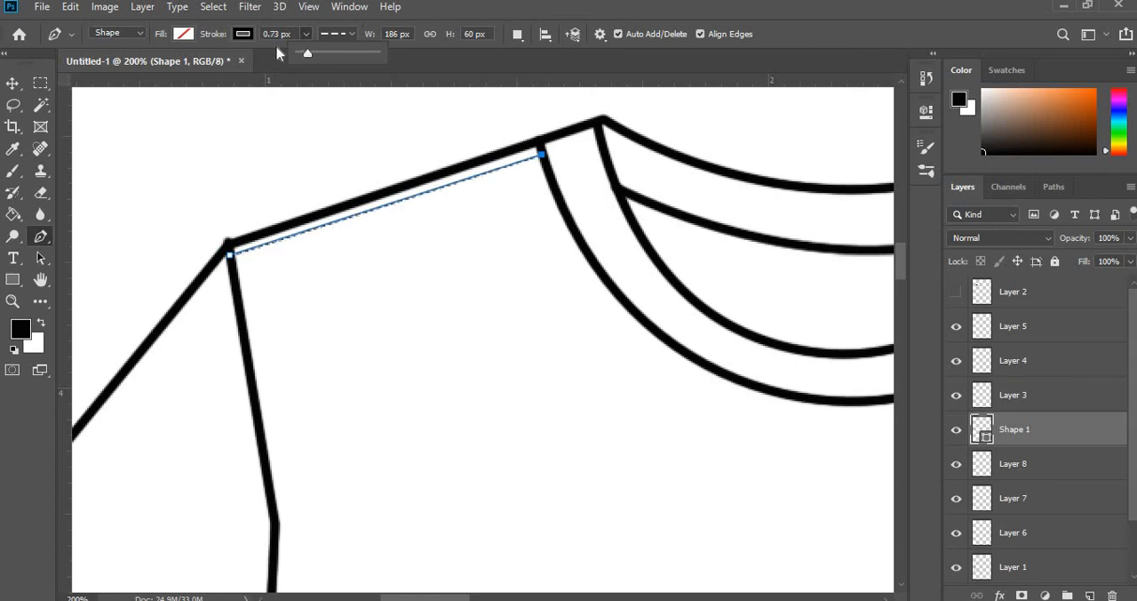
key(Return)
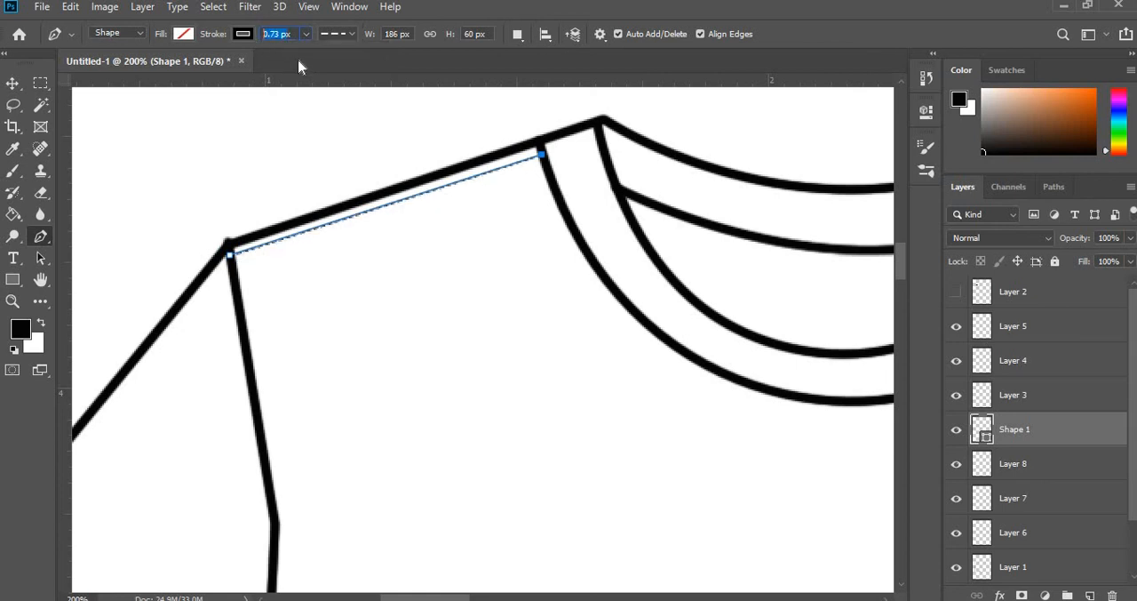
- Set the dashed left shoulder line's stroke width to 3 px and switch to the Move tool
text(3x)
key(Return)
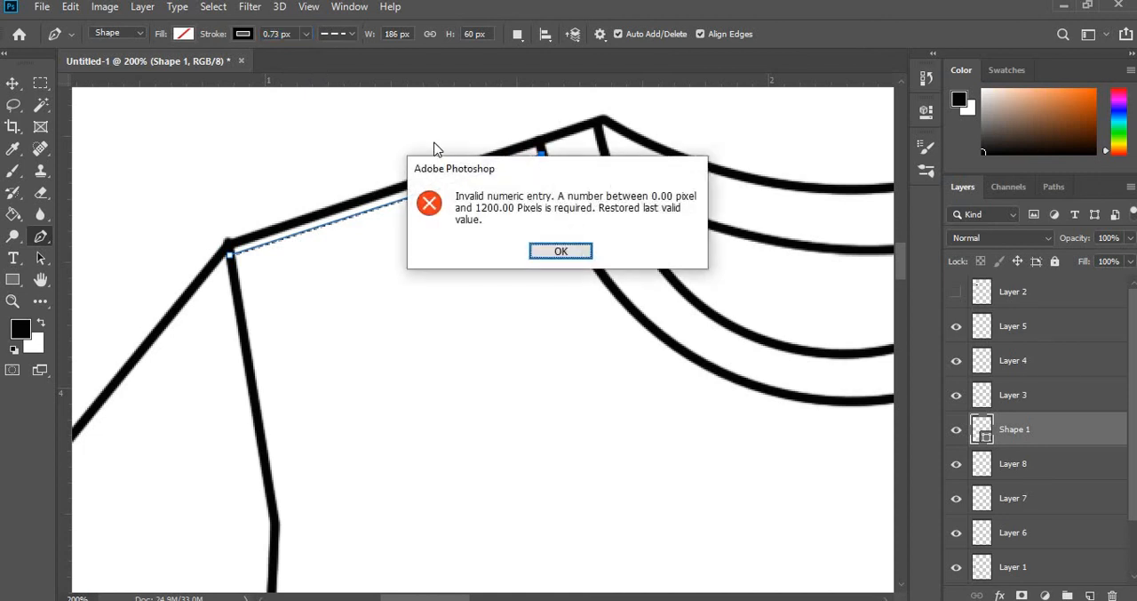
click(539, 258)
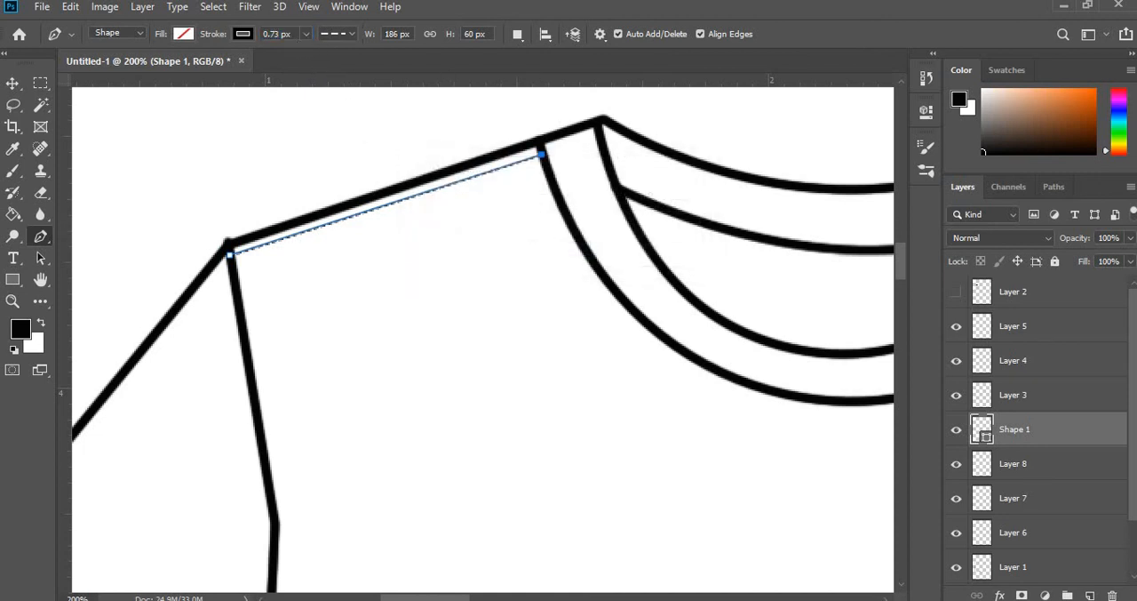
text(3)
key(Return)
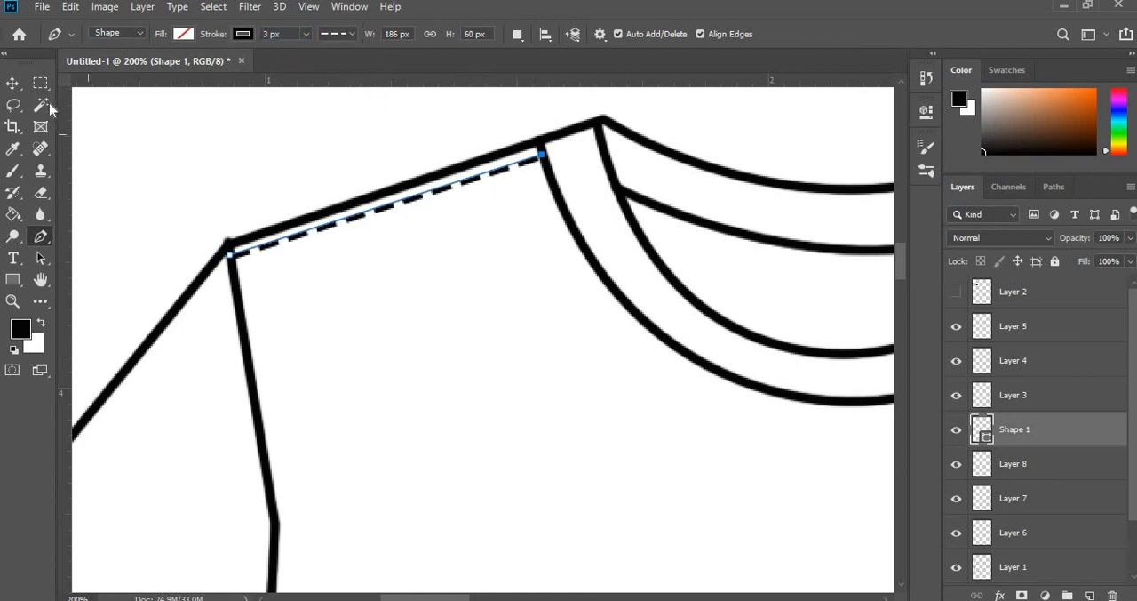
click(12, 85)
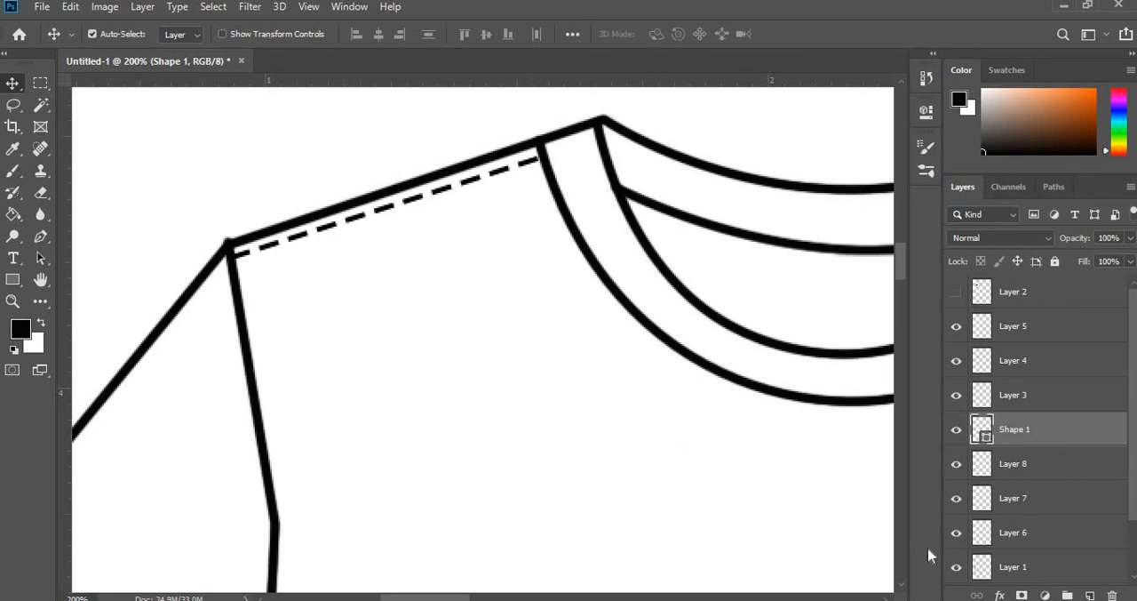
- Add a new layer and draw a straight Pen shape line about 186 by 62 px below the right shoulder seam, from collar to armhole
scroll(622, 542, up, 1)
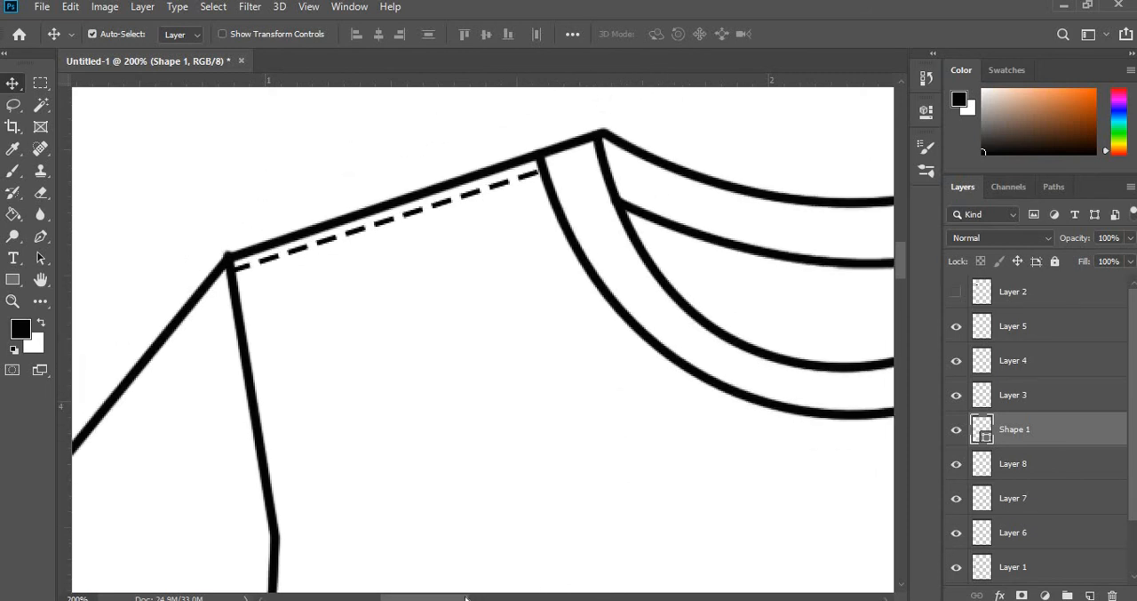
drag(466, 598, 552, 597)
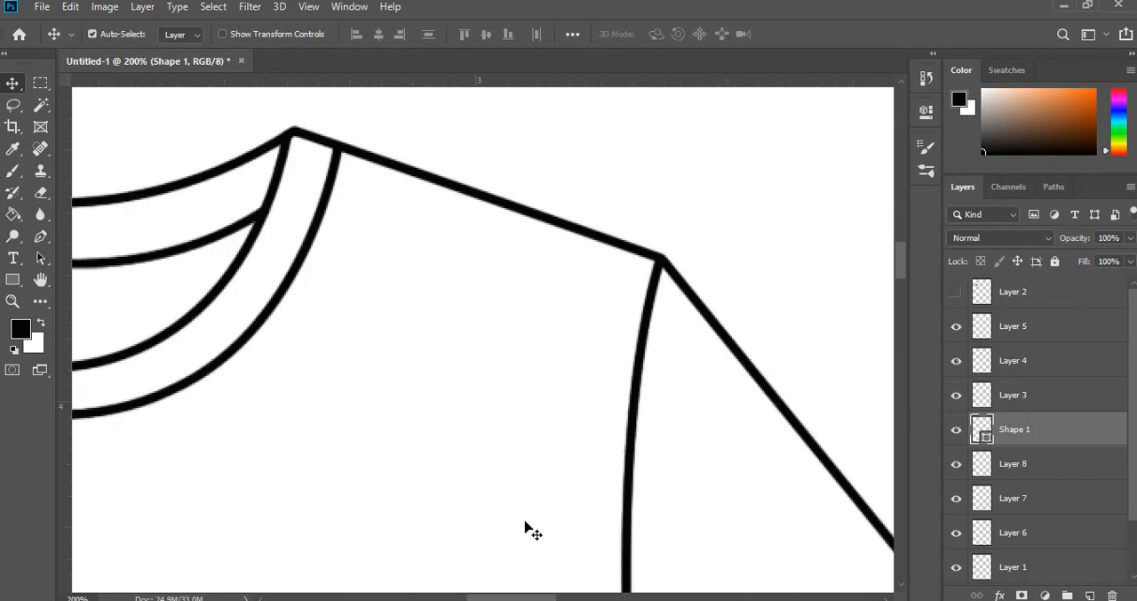
click(40, 236)
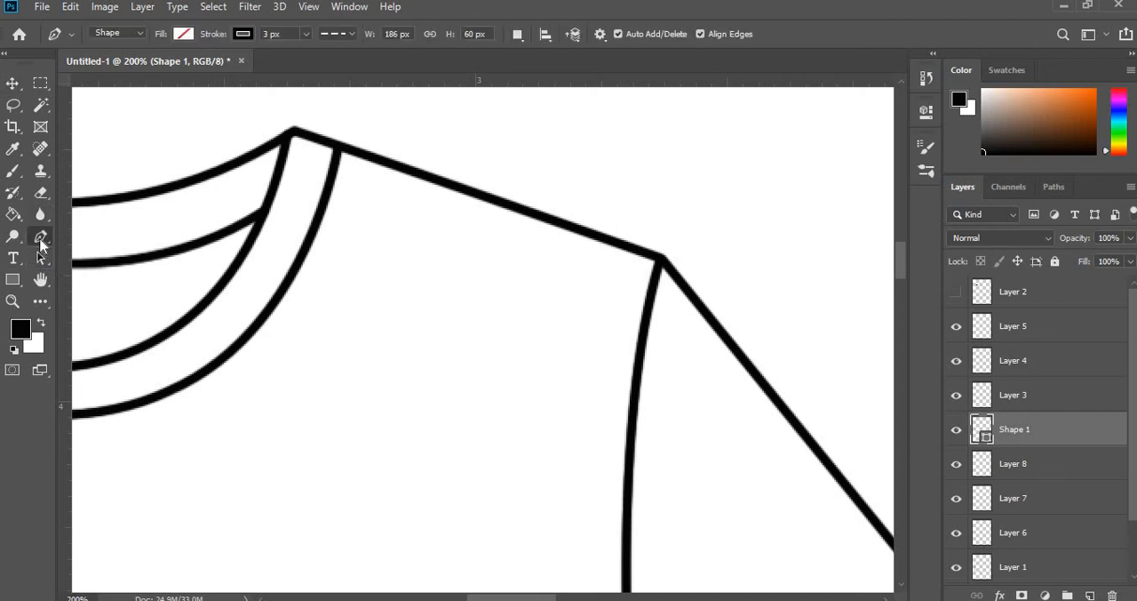
click(131, 35)
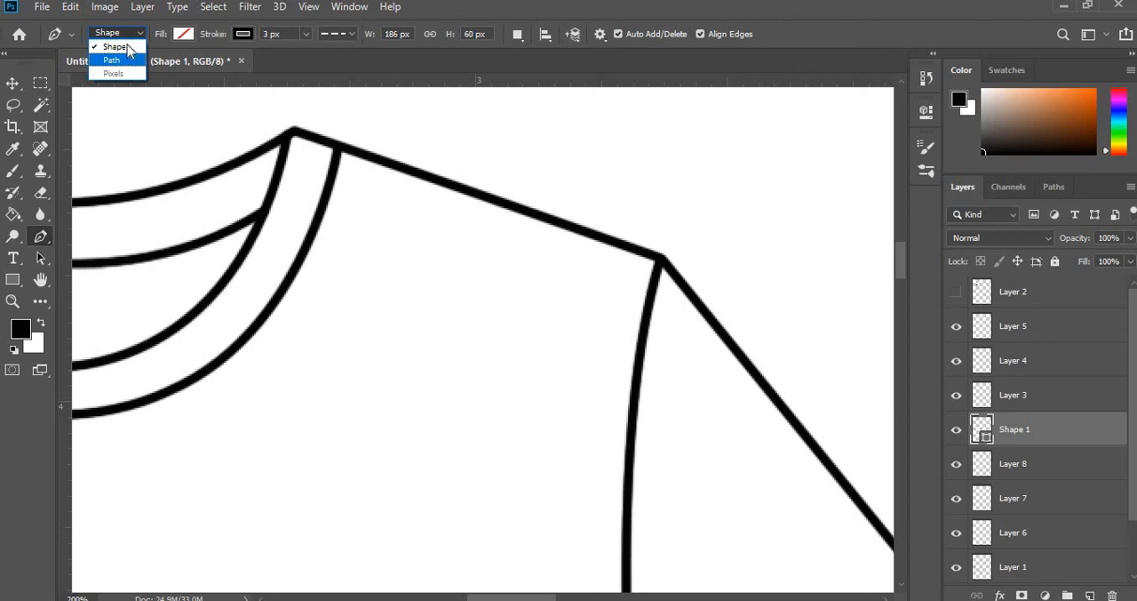
click(128, 45)
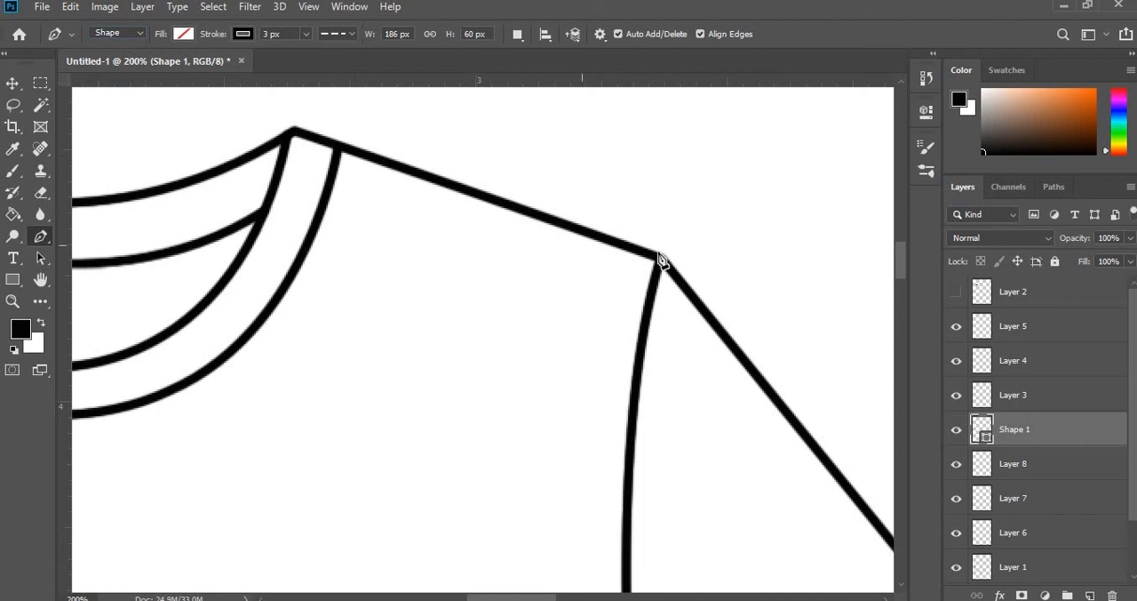
click(336, 160)
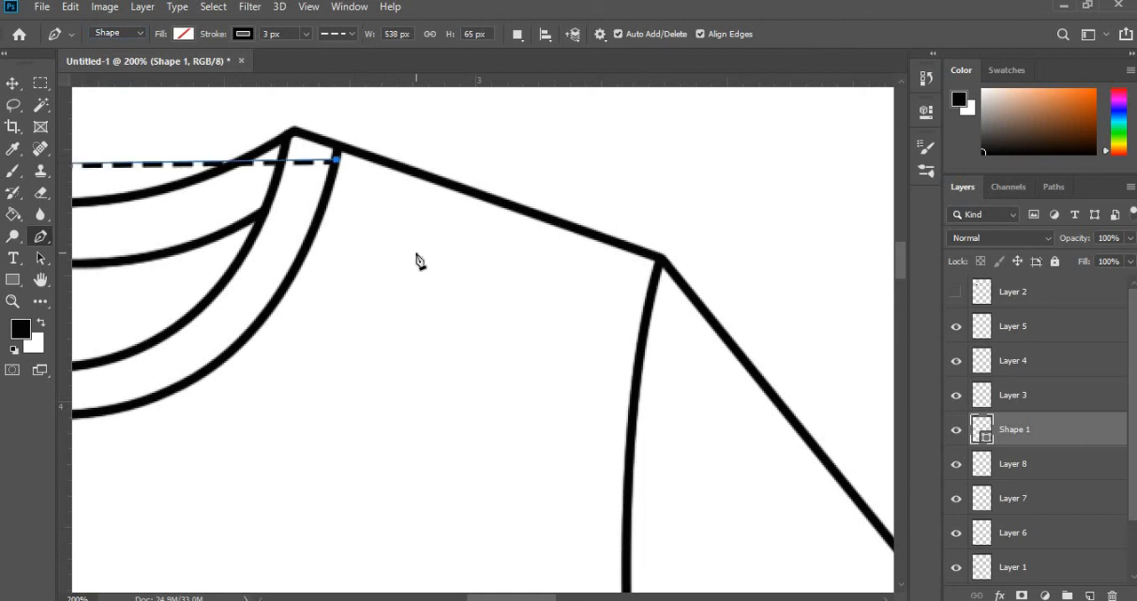
key(ctrl+z)
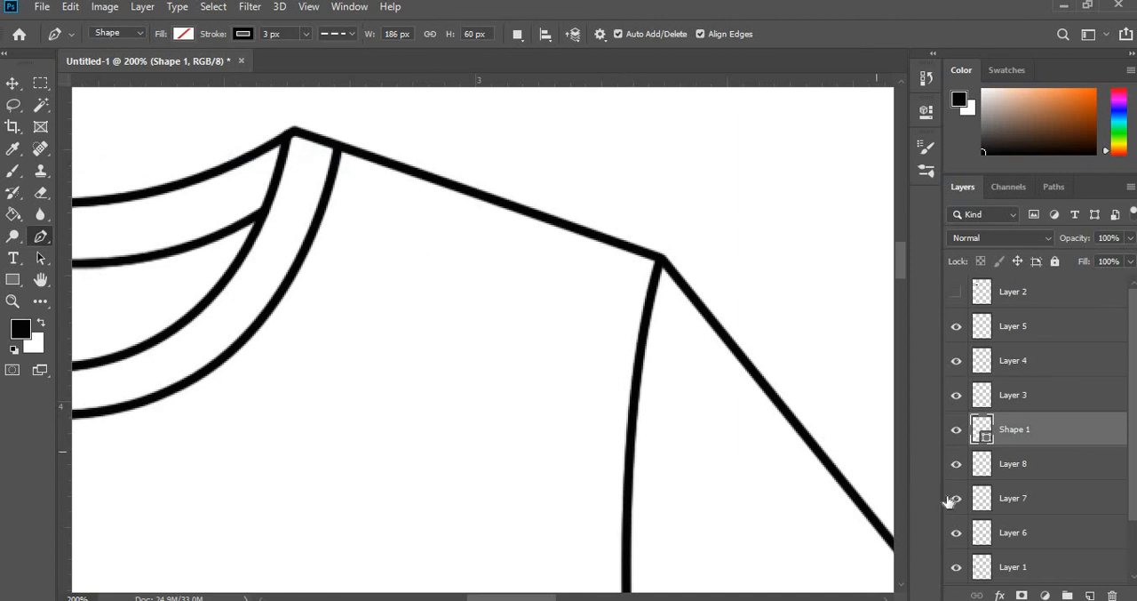
click(1090, 594)
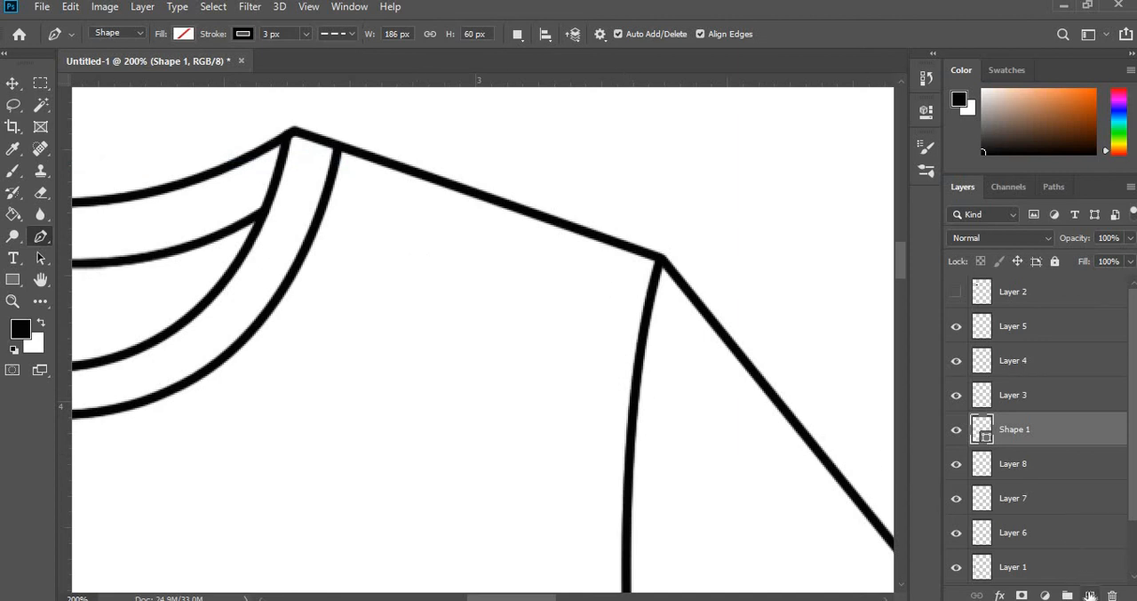
click(339, 168)
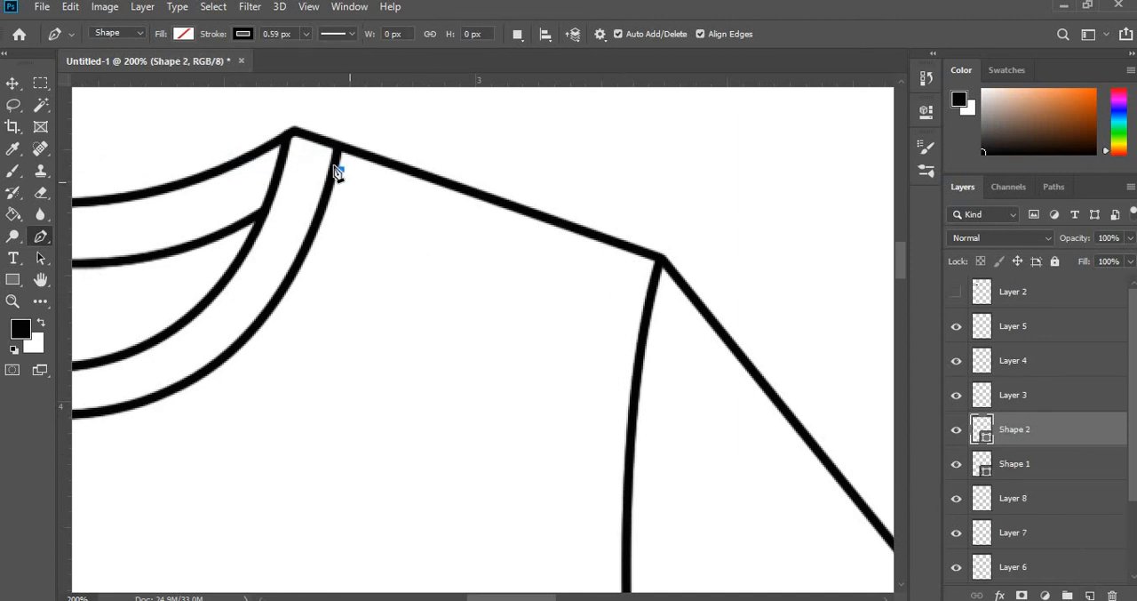
click(654, 272)
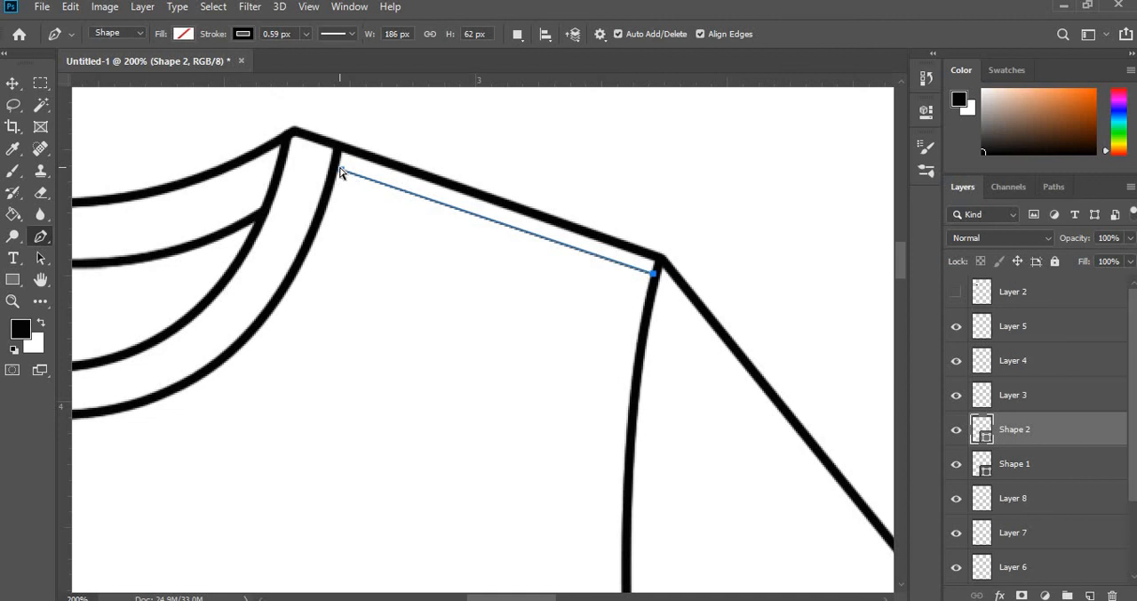
drag(340, 168, 331, 165)
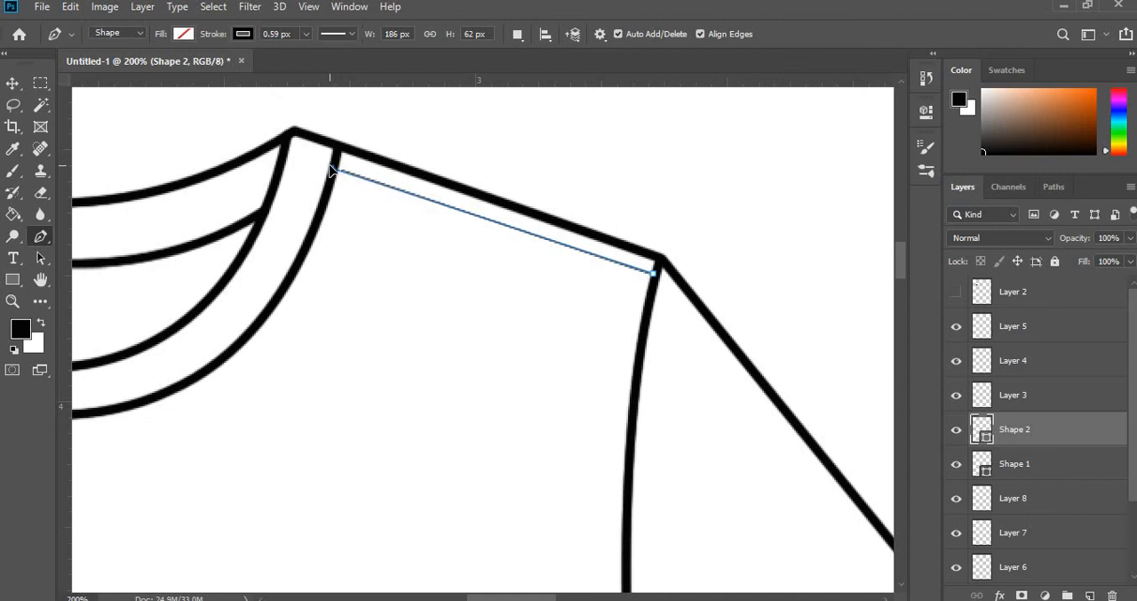
- Extend the right shoulder line to the collar seam at about 189 by 63 px and give it a dashed 3 px stroke
drag(330, 165, 336, 167)
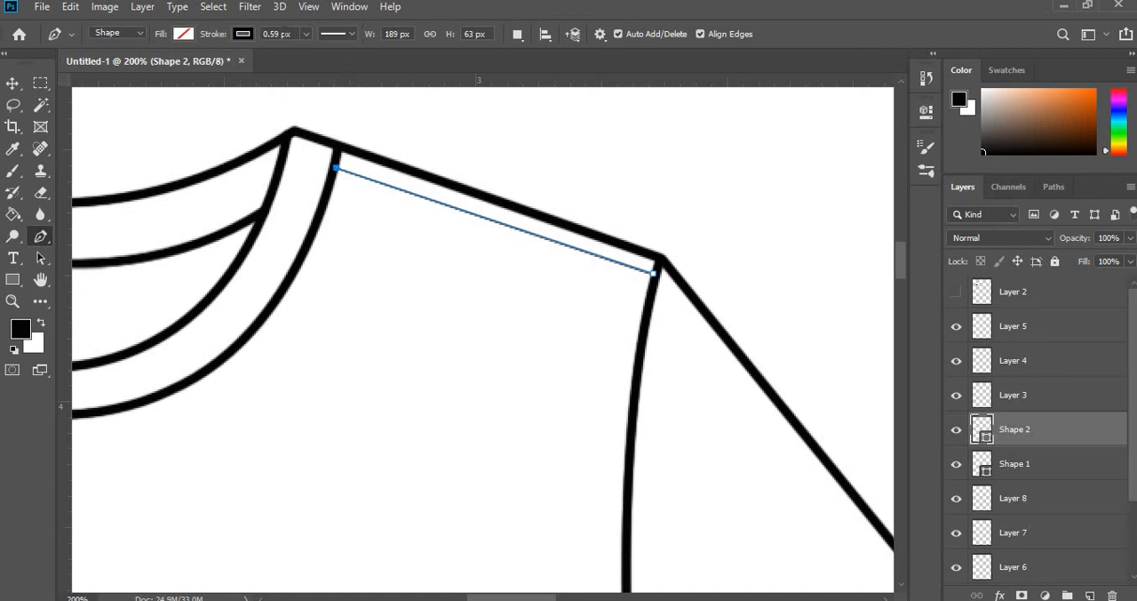
click(353, 33)
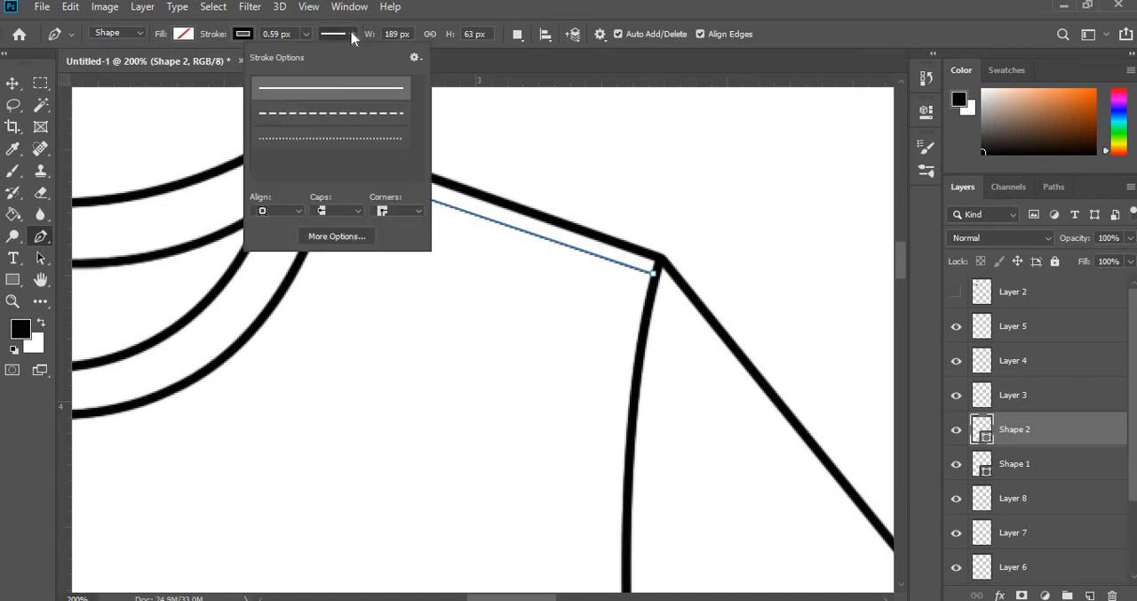
click(337, 116)
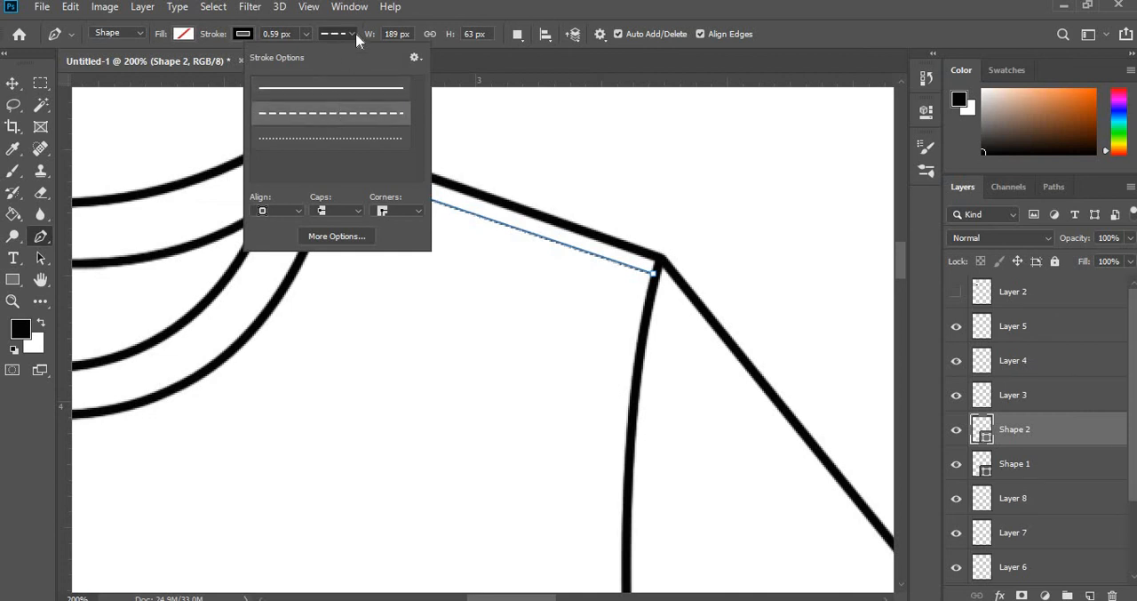
drag(296, 33, 264, 34)
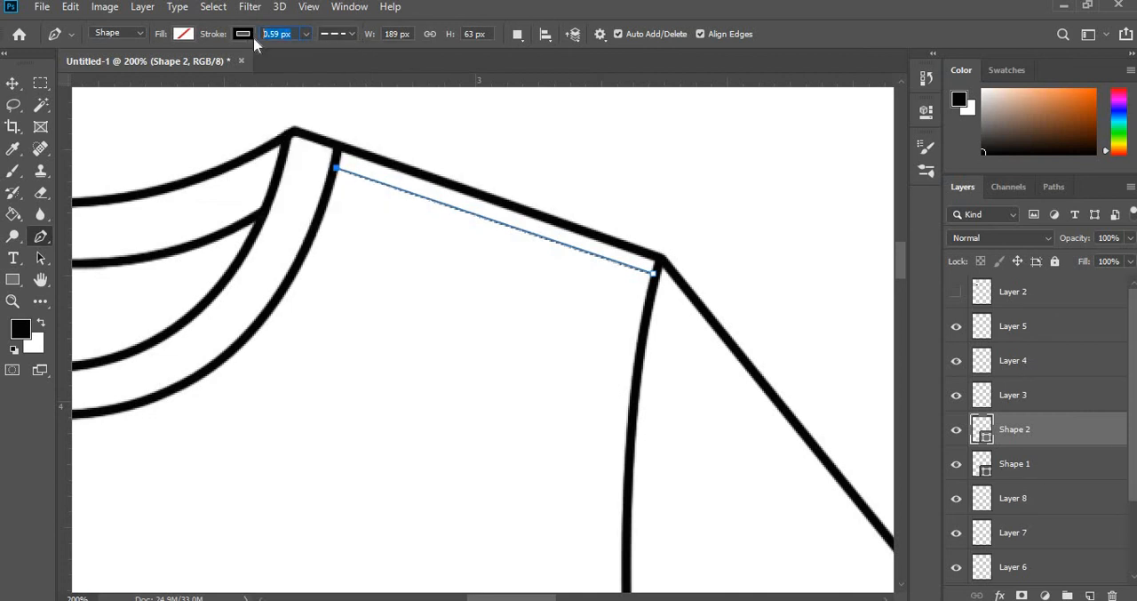
text(3)
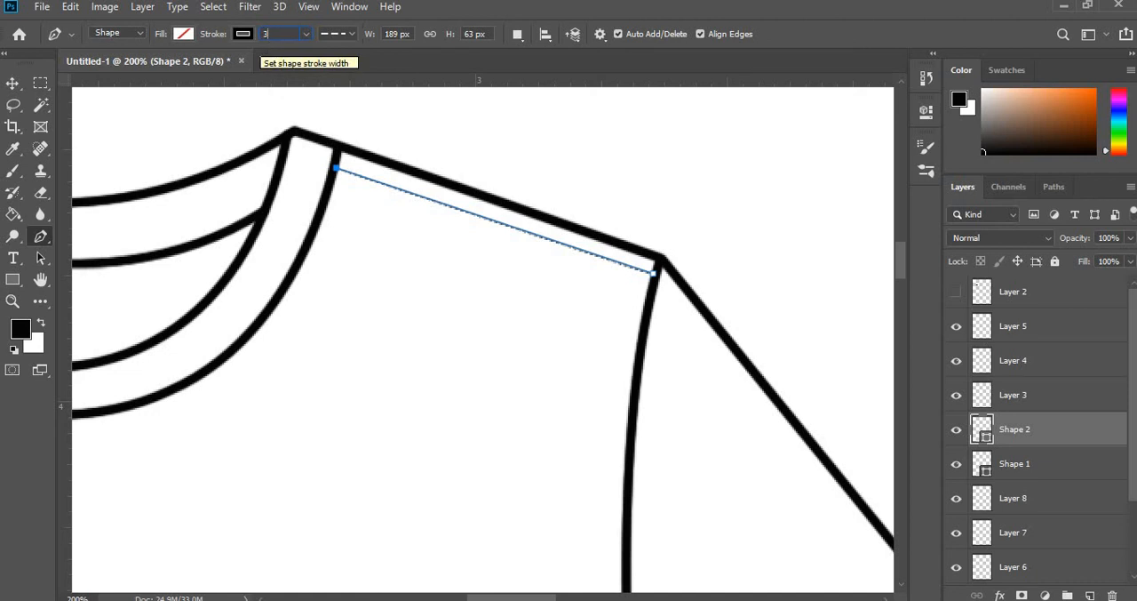
key(Return)
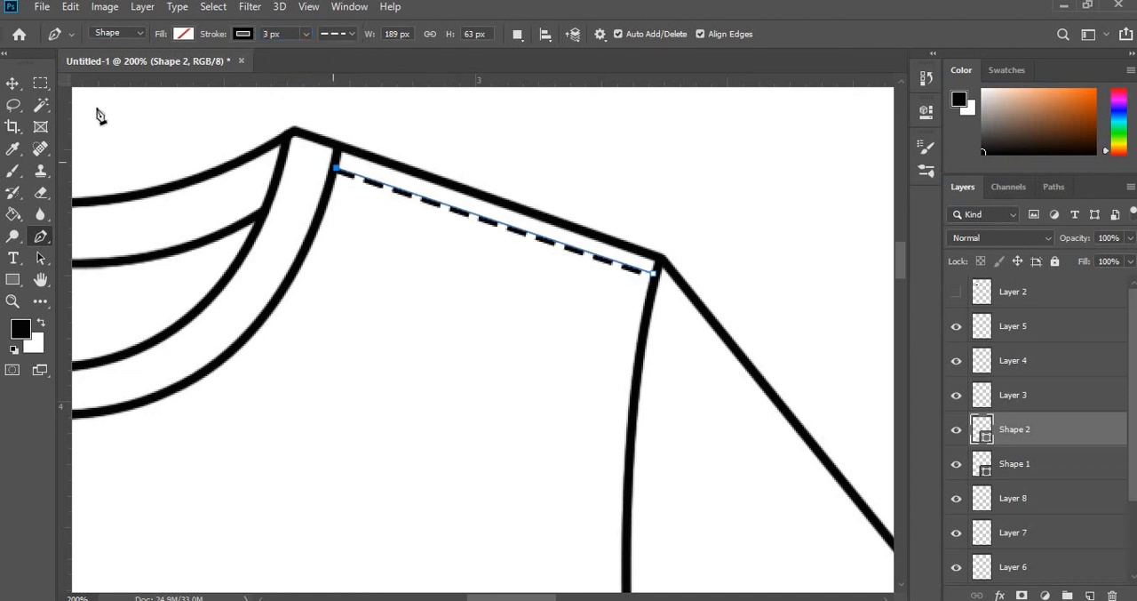
right_click(395, 191)
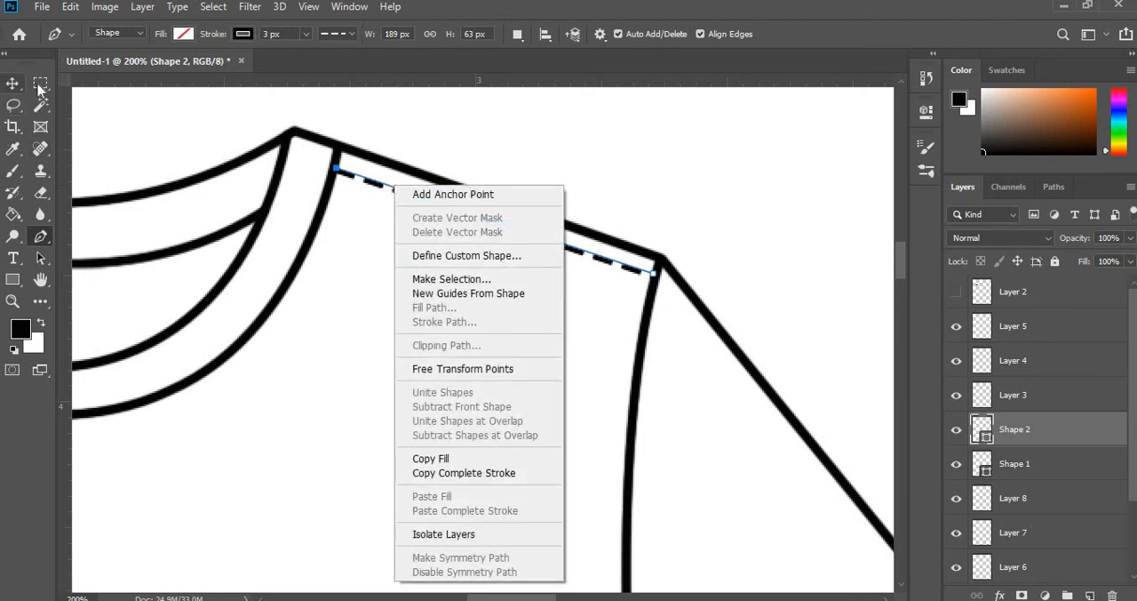
key(Escape)
click(653, 173)
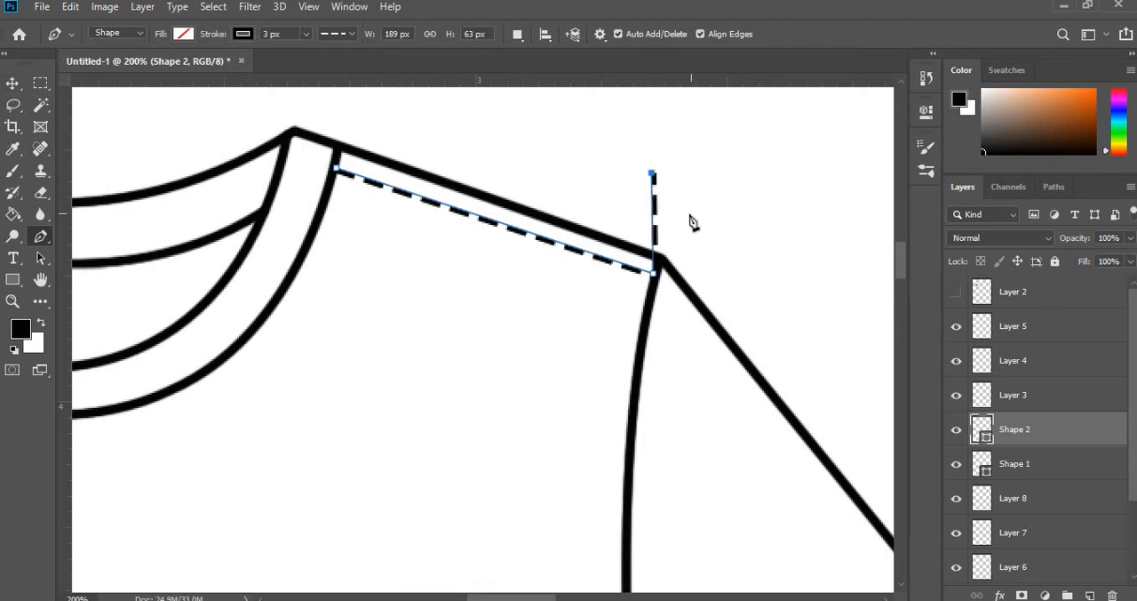
key(ctrl+z)
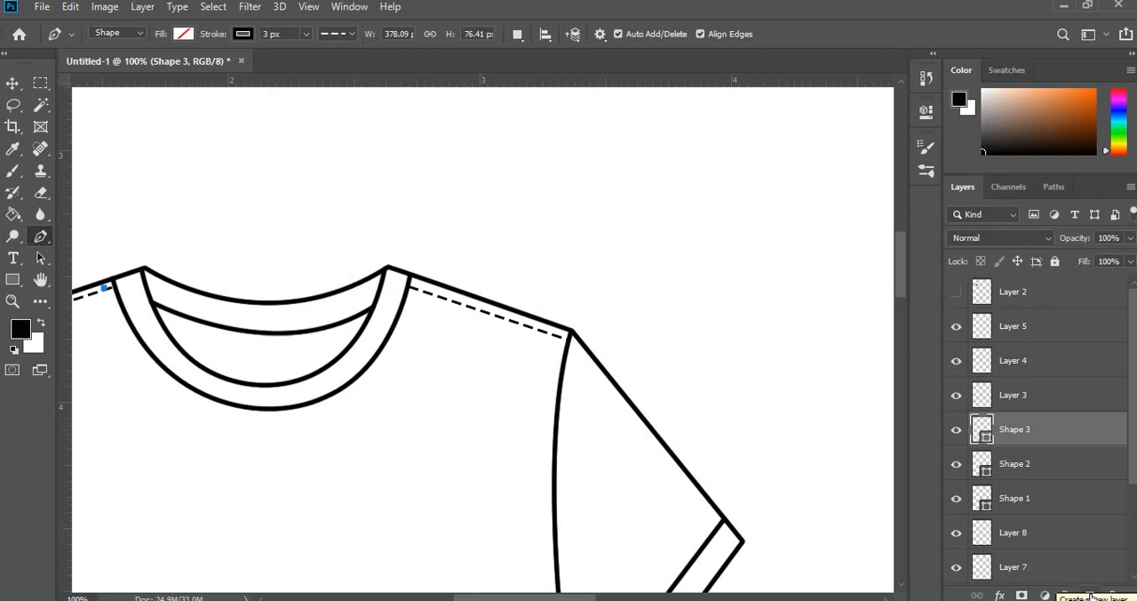
- Add a new layer and draw a Pen shape curve about 727 by 29 px just above the hem seam, between both side seams
click(1092, 595)
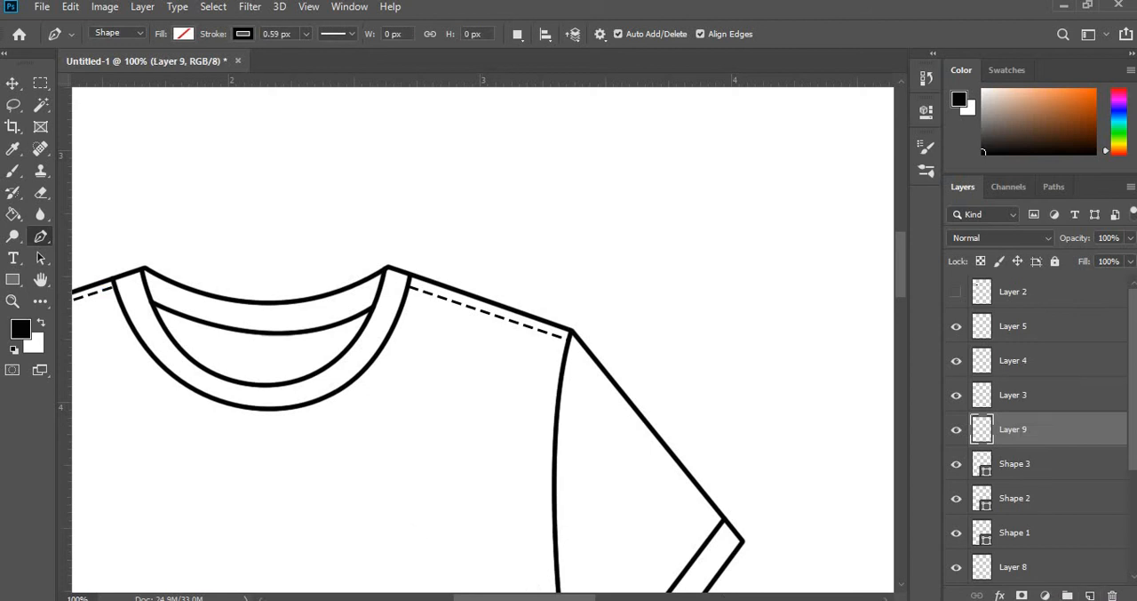
drag(566, 598, 533, 598)
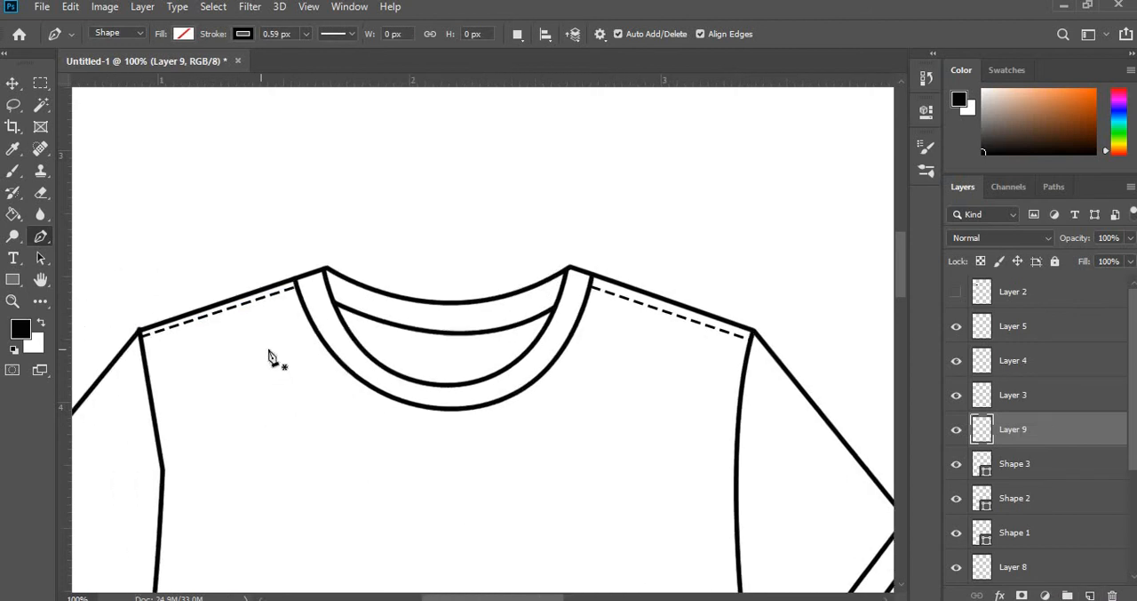
scroll(270, 356, down, 1)
scroll(269, 355, down, 10)
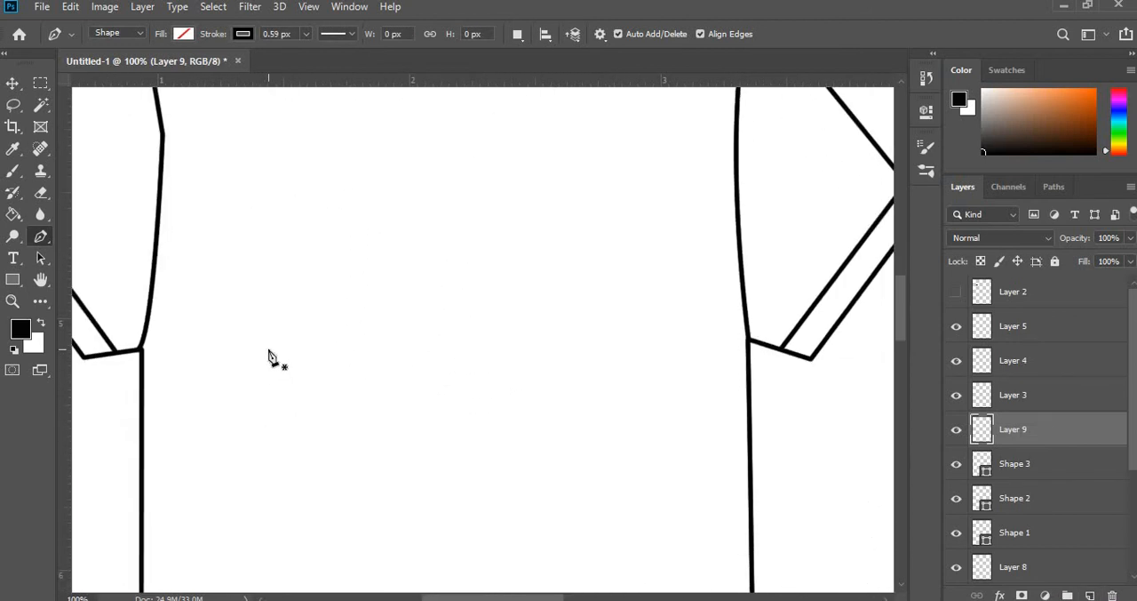
scroll(269, 355, down, 8)
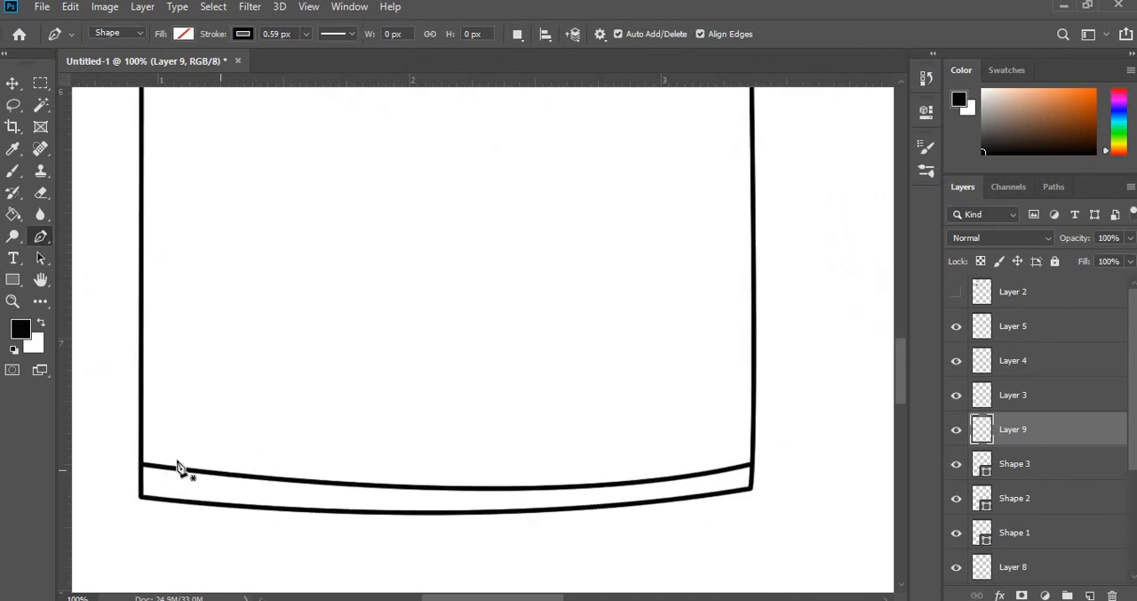
click(753, 457)
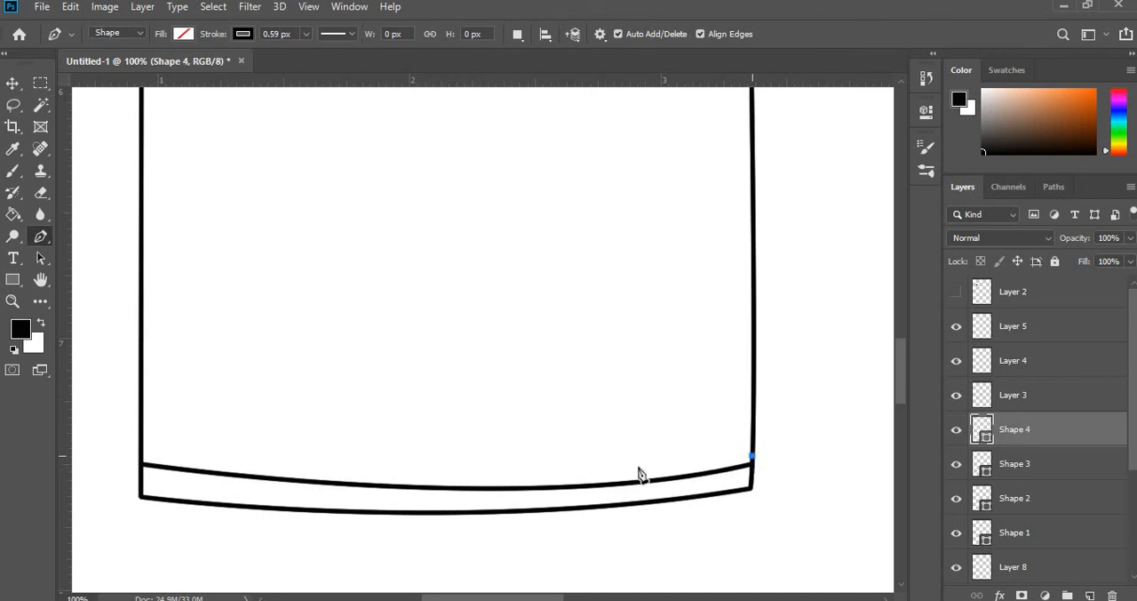
click(143, 455)
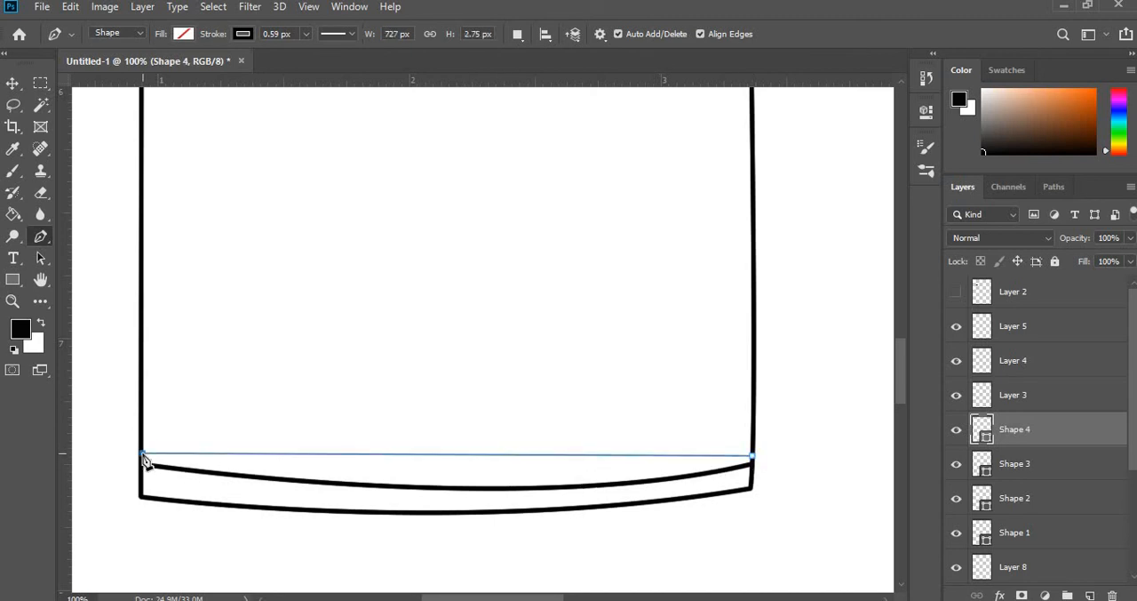
drag(147, 461, 118, 396)
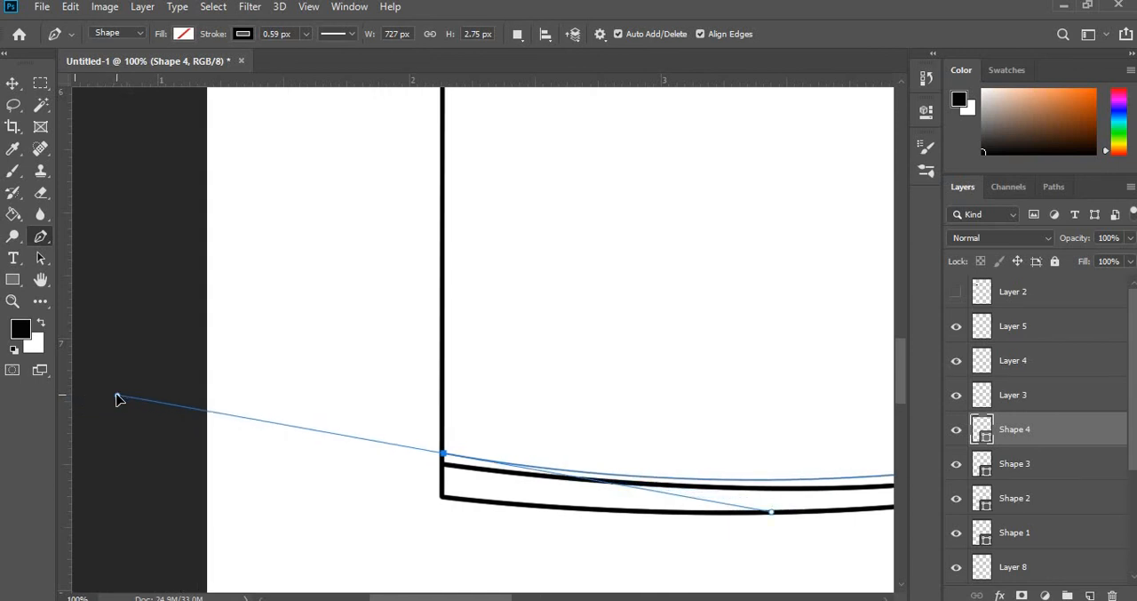
drag(118, 398, 117, 400)
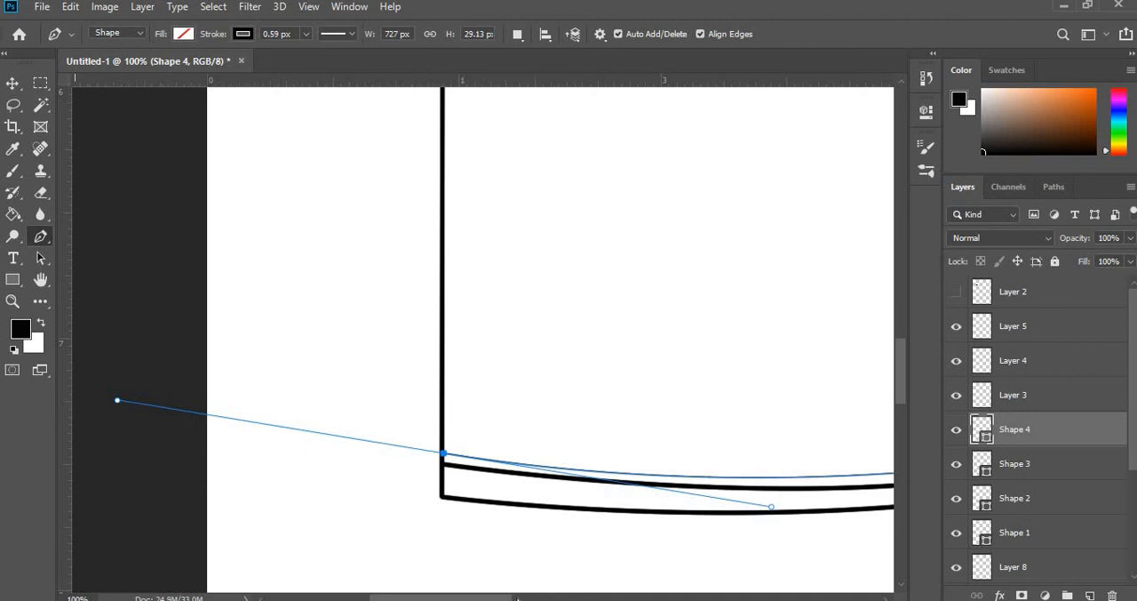
drag(503, 598, 568, 598)
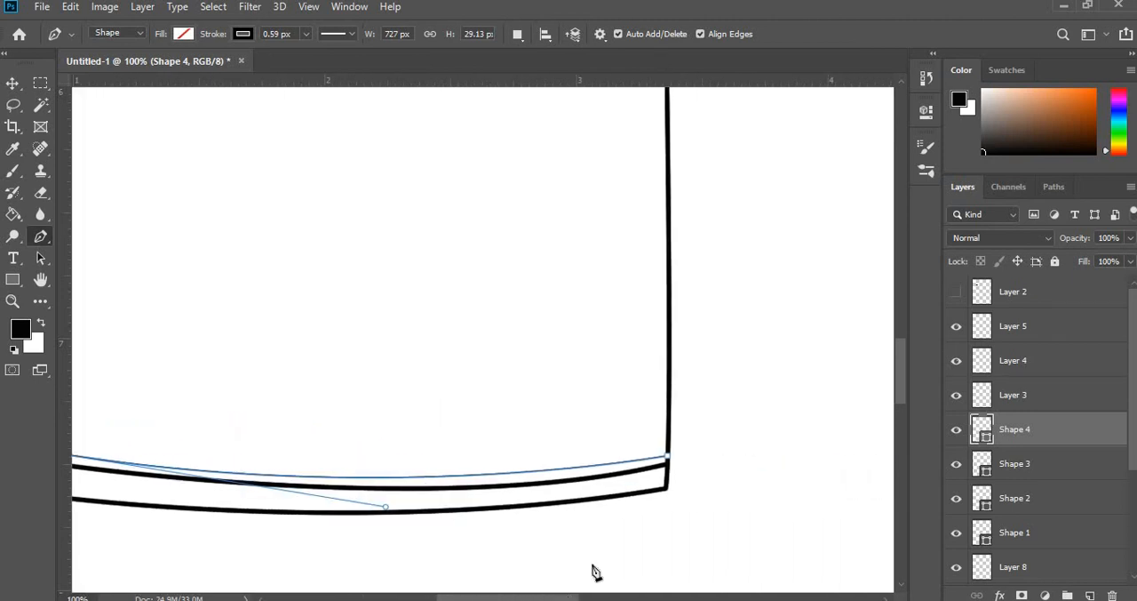
click(667, 460)
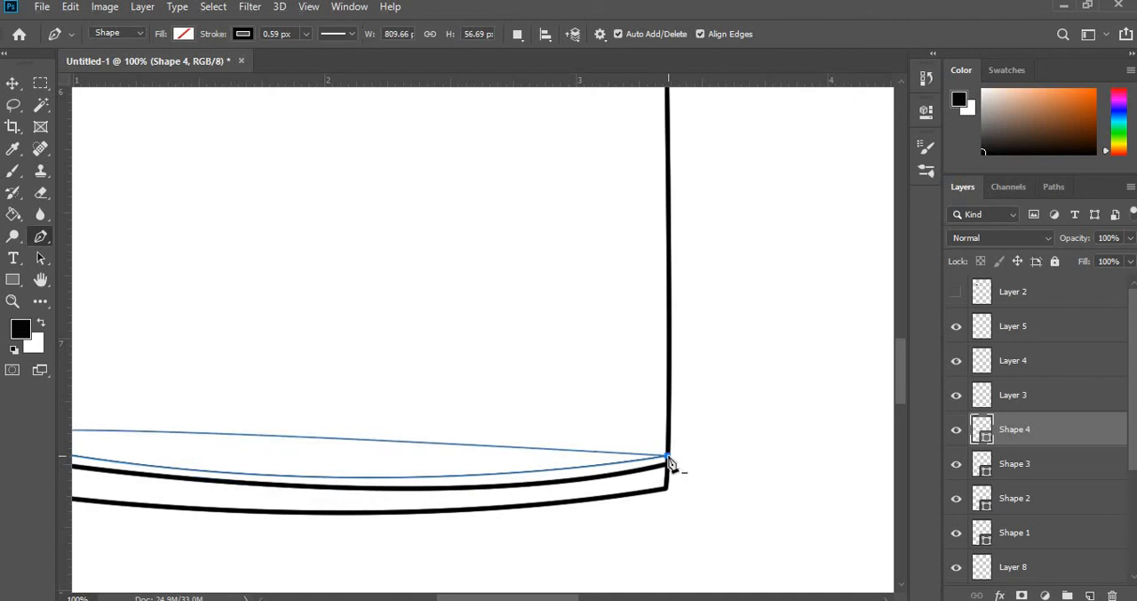
drag(669, 460, 649, 464)
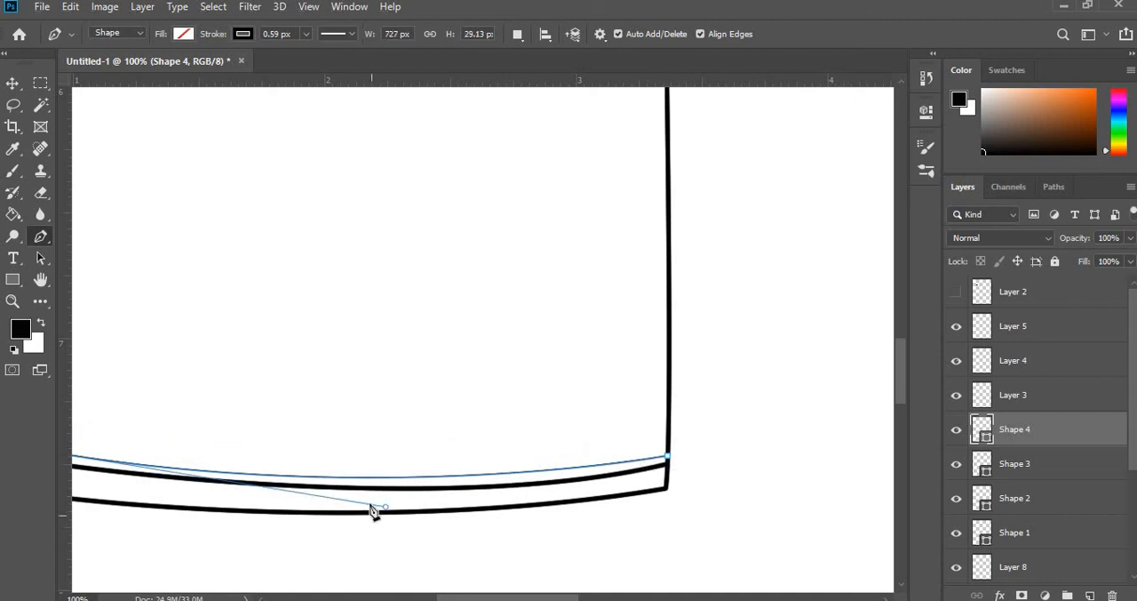
- Adjust the hem curve's direction handle and left anchor to follow the hem seam, with a height of about 33 px
drag(386, 506, 423, 517)
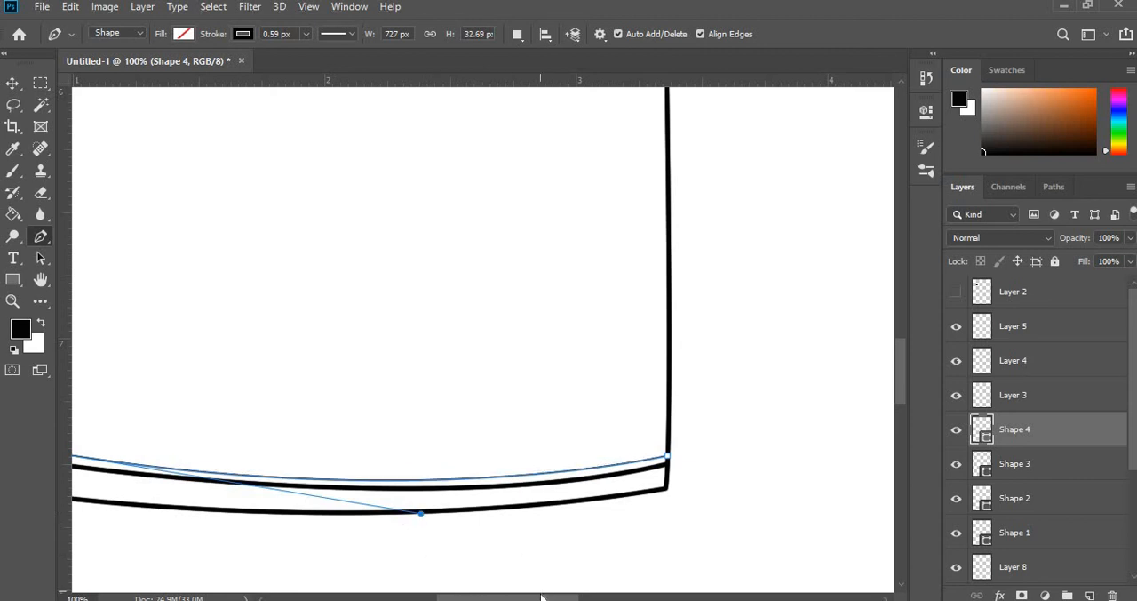
drag(541, 598, 505, 597)
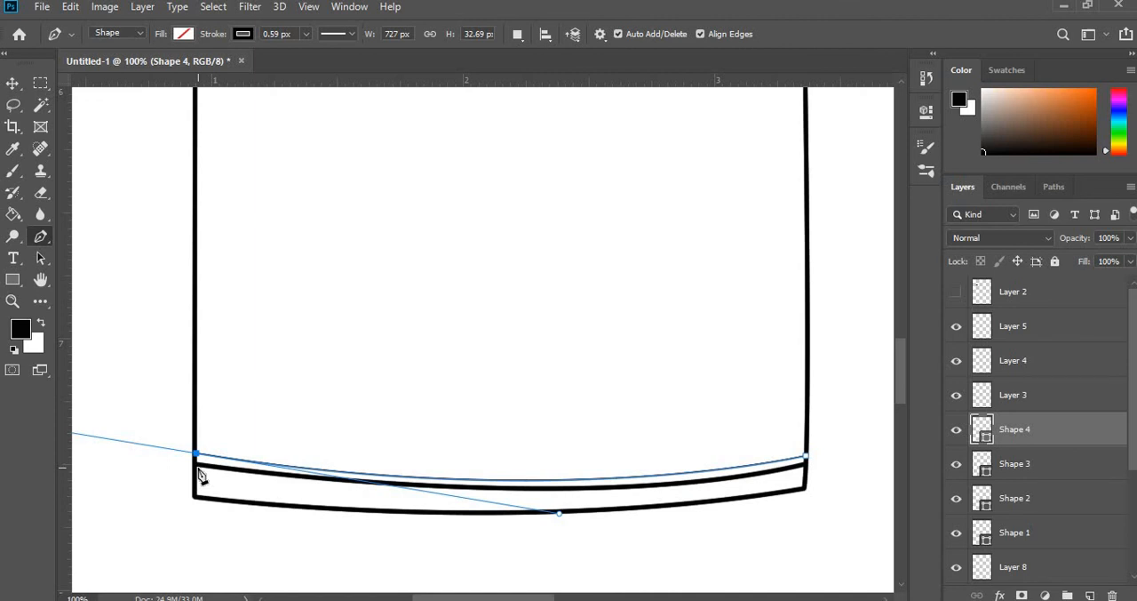
key(ctrl+plus)
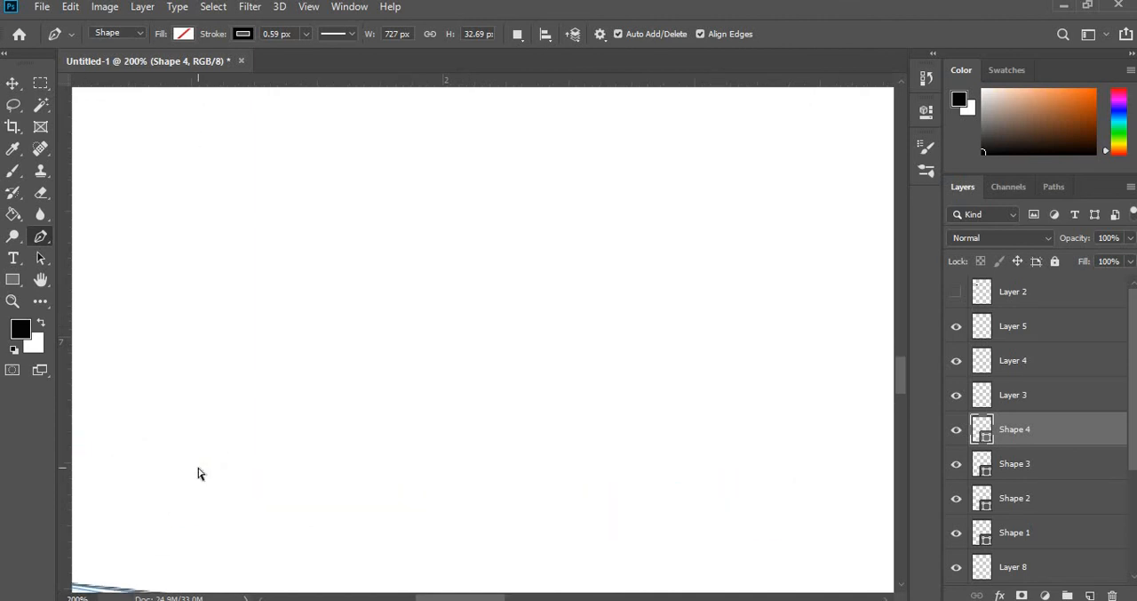
key(ctrl+minus)
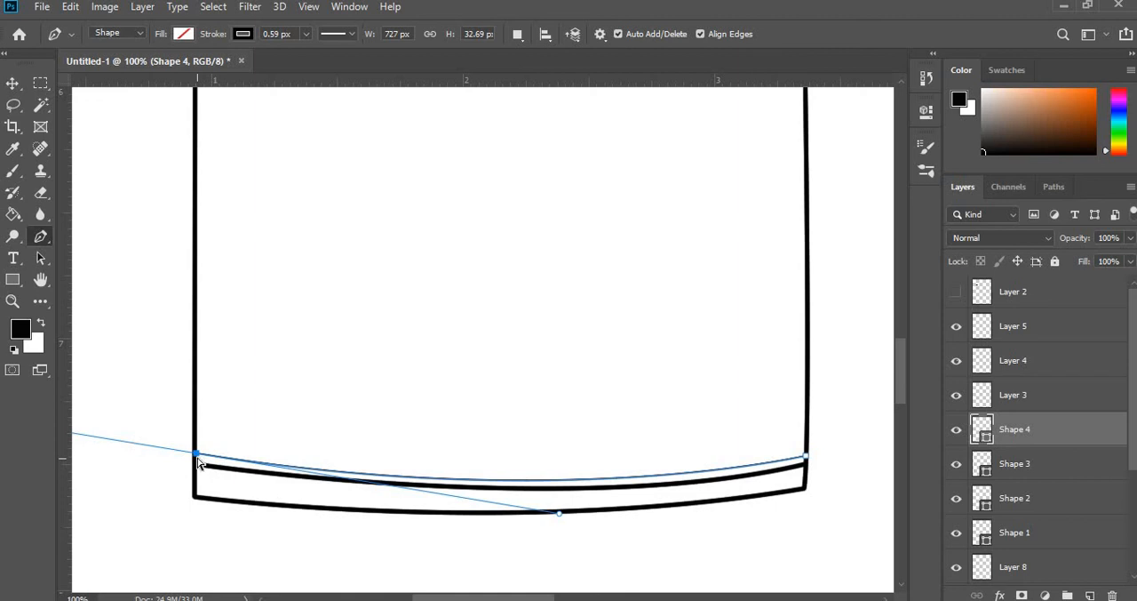
drag(198, 456, 197, 455)
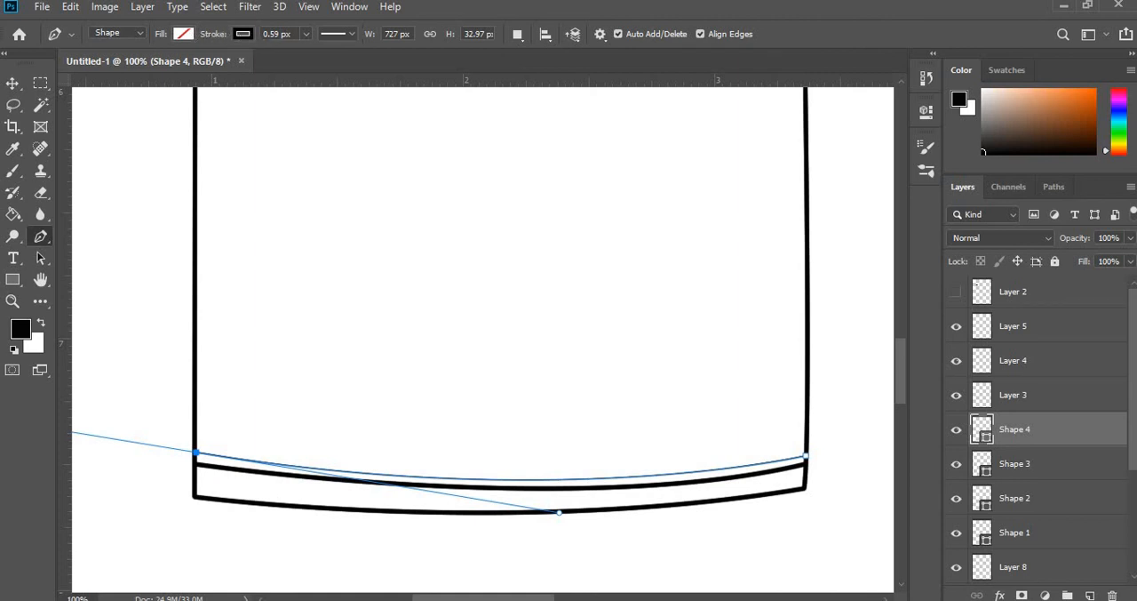
- Give the hem curve a dashed 3 px stroke and switch to the Move tool
click(350, 33)
click(343, 113)
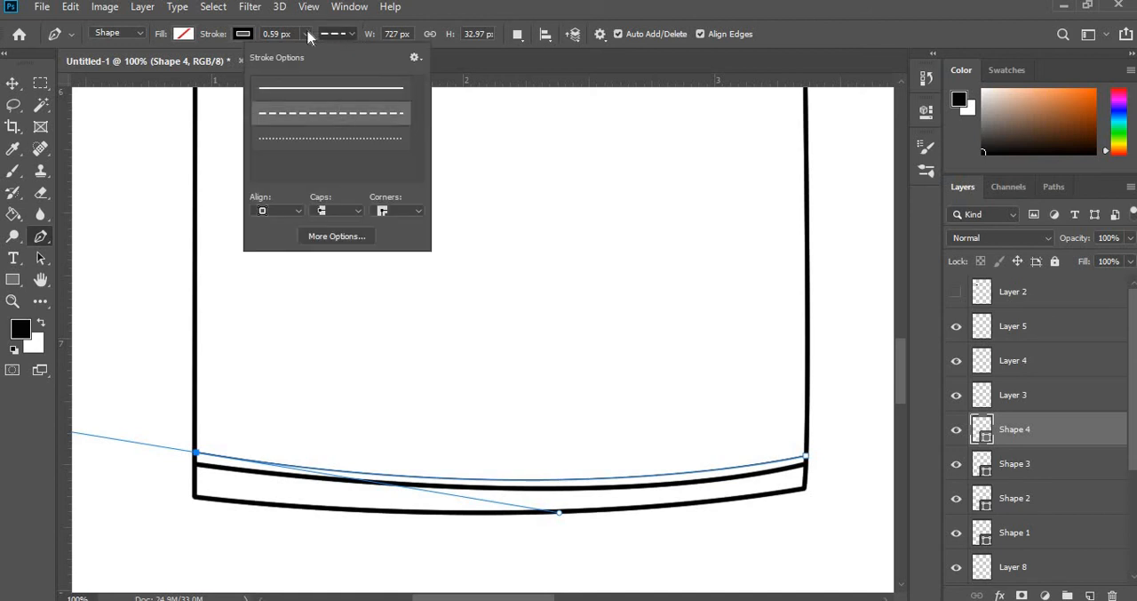
click(307, 35)
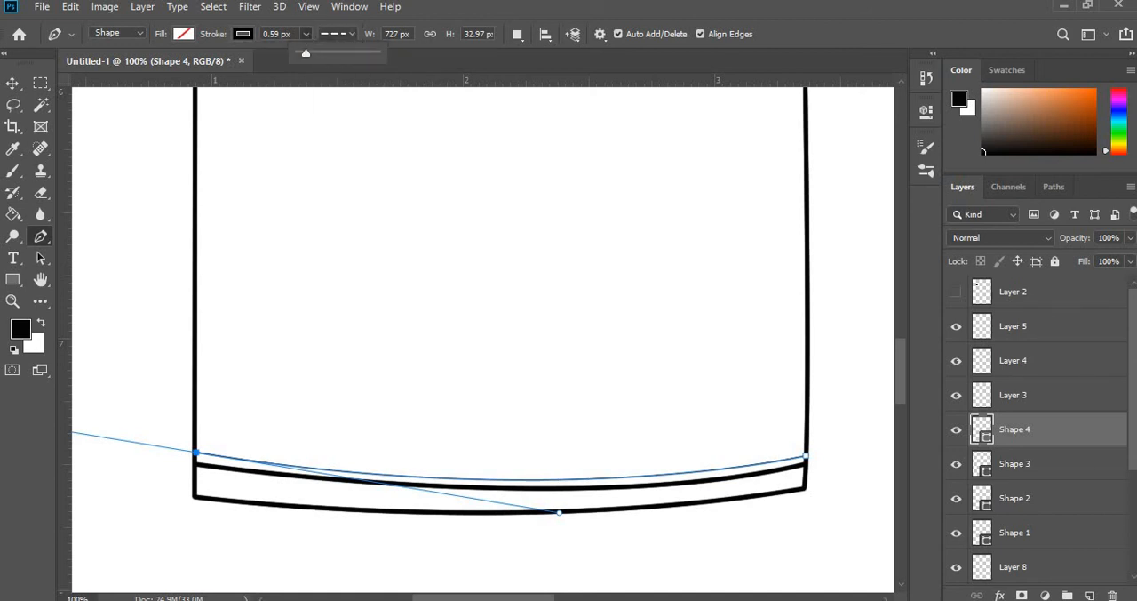
drag(293, 35, 220, 52)
text(3)
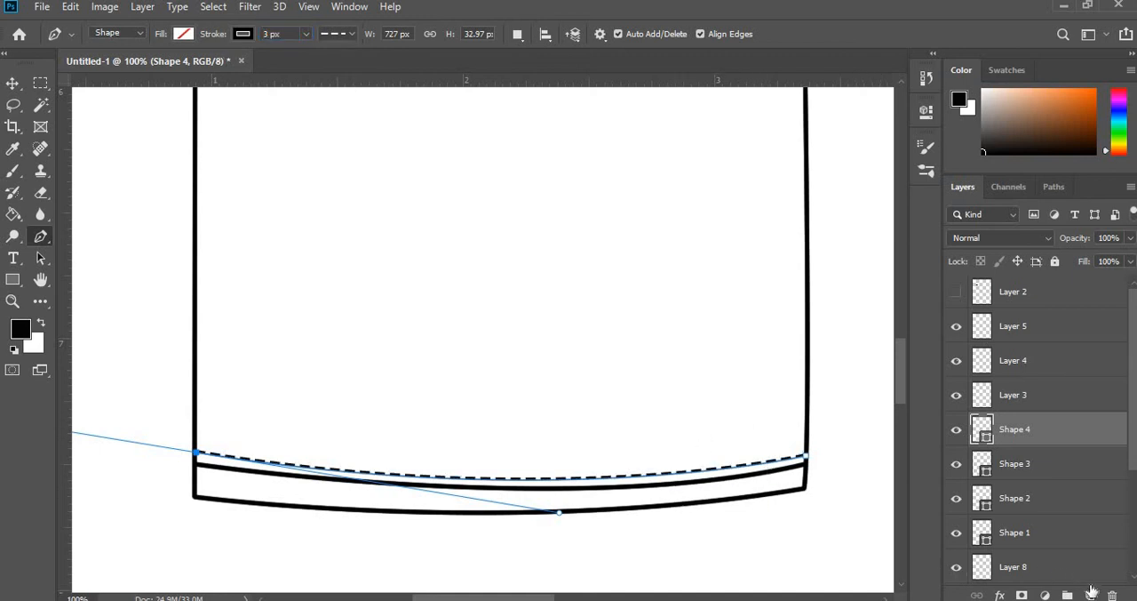
key(v)
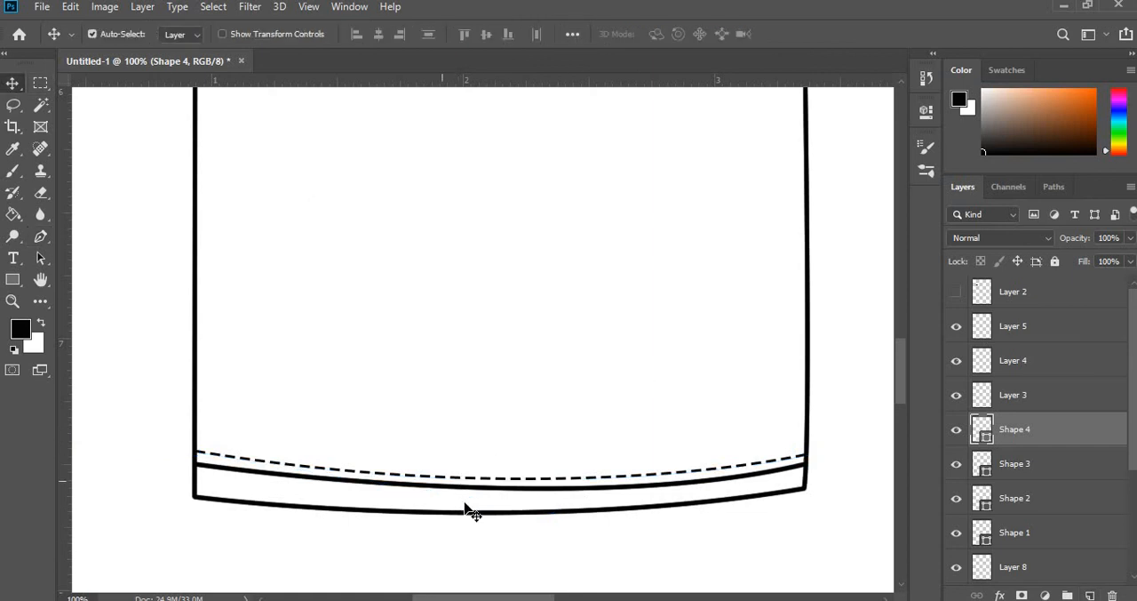
- Examine the dashed hem and shoulder stitch lines up close and across the whole T-shirt
scroll(468, 509, up, 2)
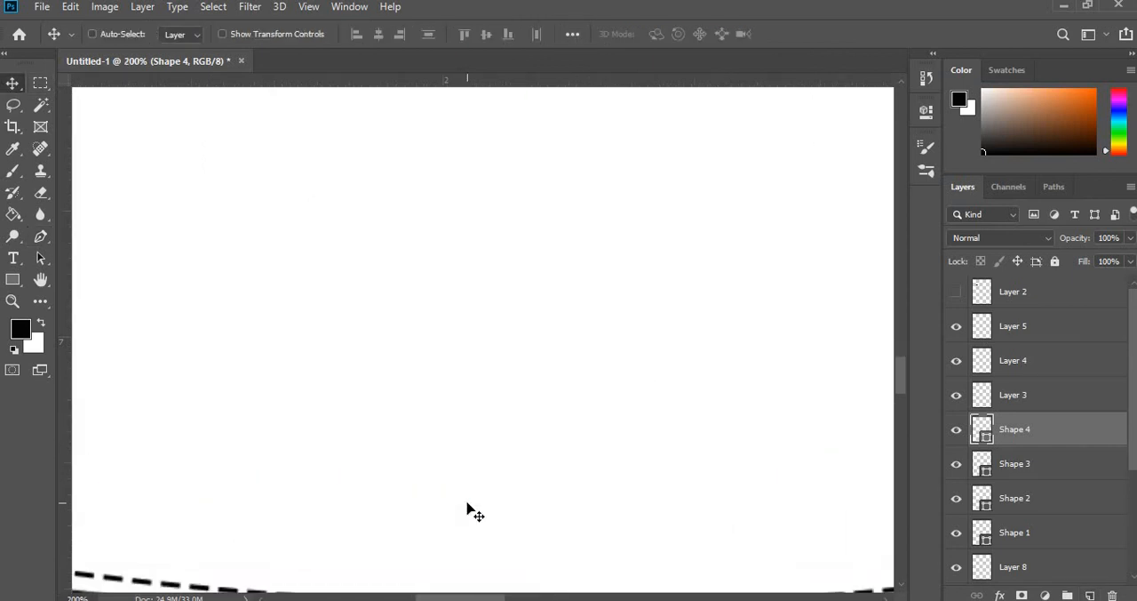
key(ctrl+minus)
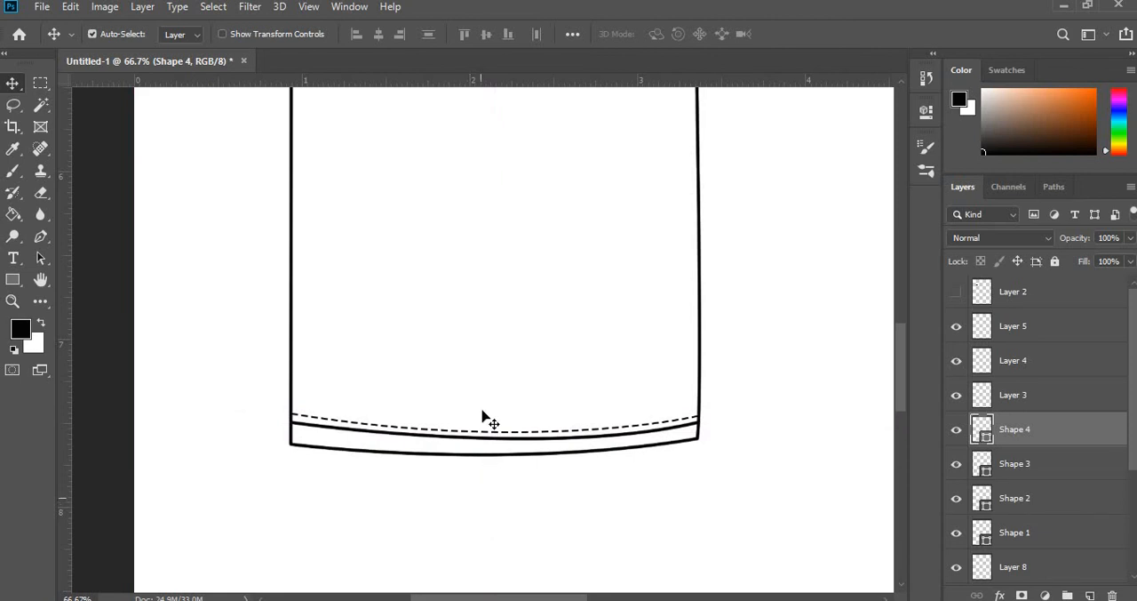
scroll(482, 417, up, 4)
scroll(482, 418, up, 4)
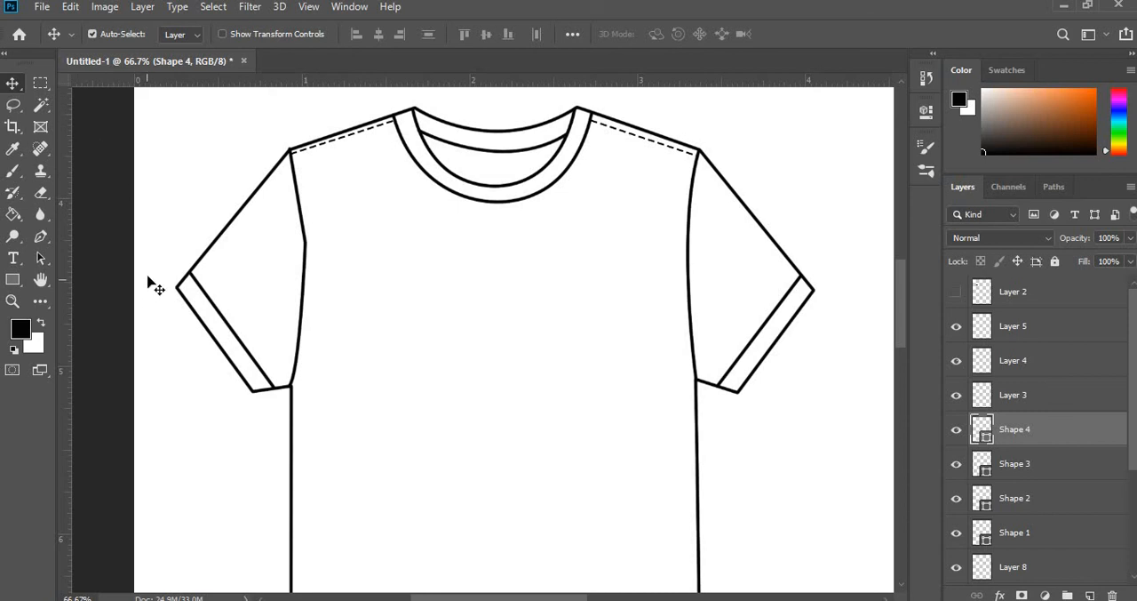
key(ctrl+minus)
key(ctrl+minus)
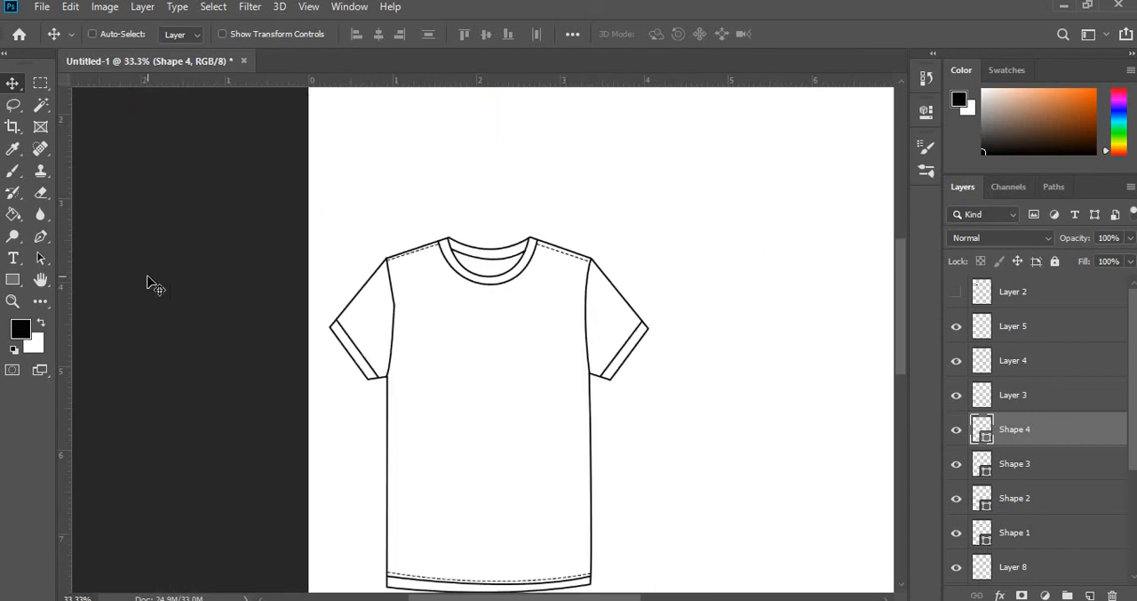
key(ctrl+minus)
key(ctrl+plus)
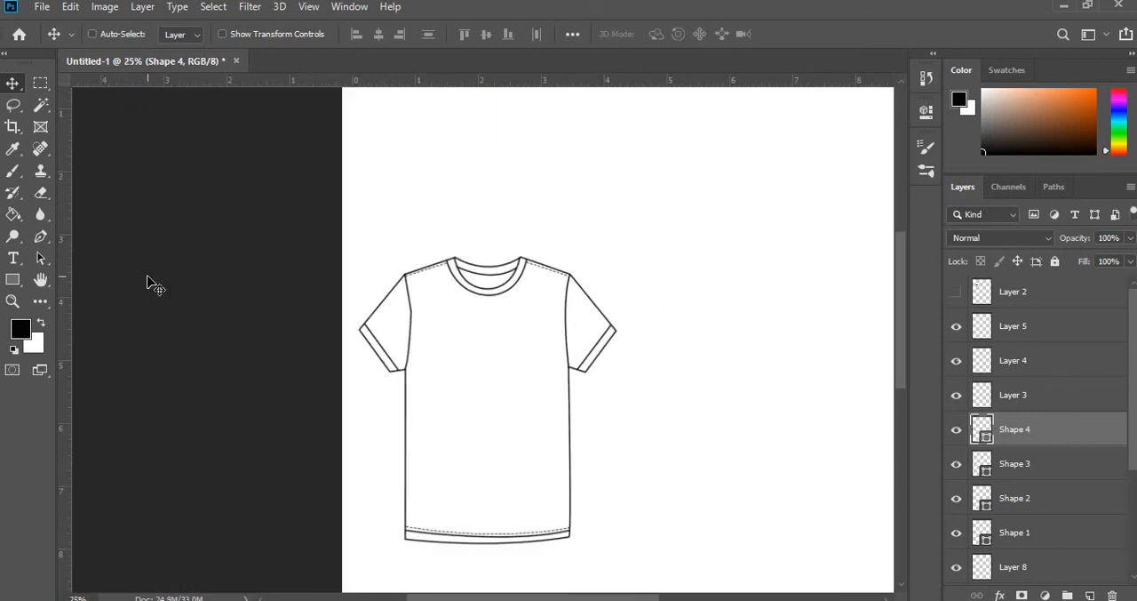
key(ctrl+minus)
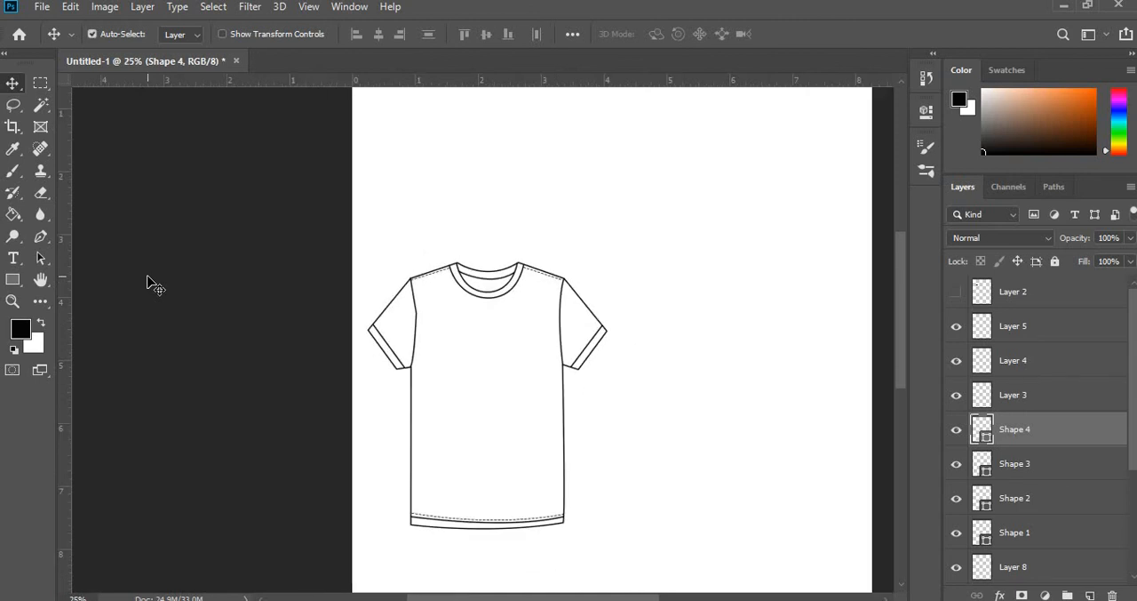